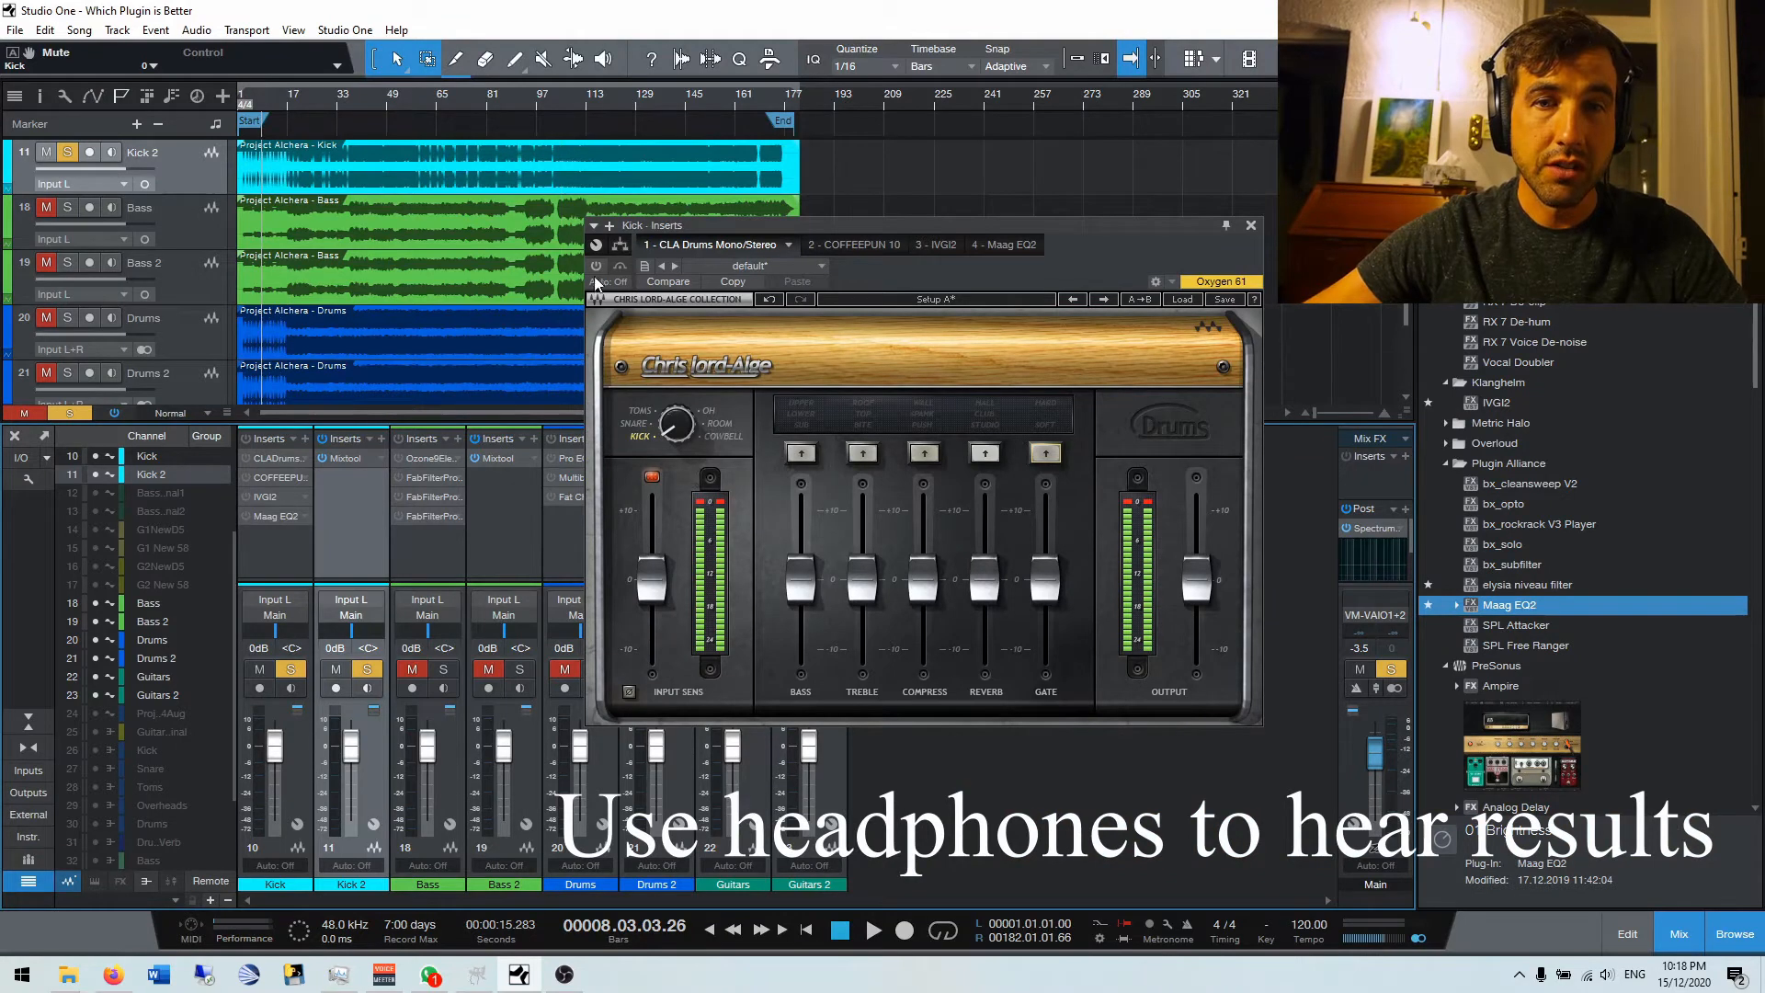
Enable the CLA Drums Mono/Stereo insert on the Kick channel and audition the soloed kick through it.
{"action": "left_click", "coordinate": [596, 265]}
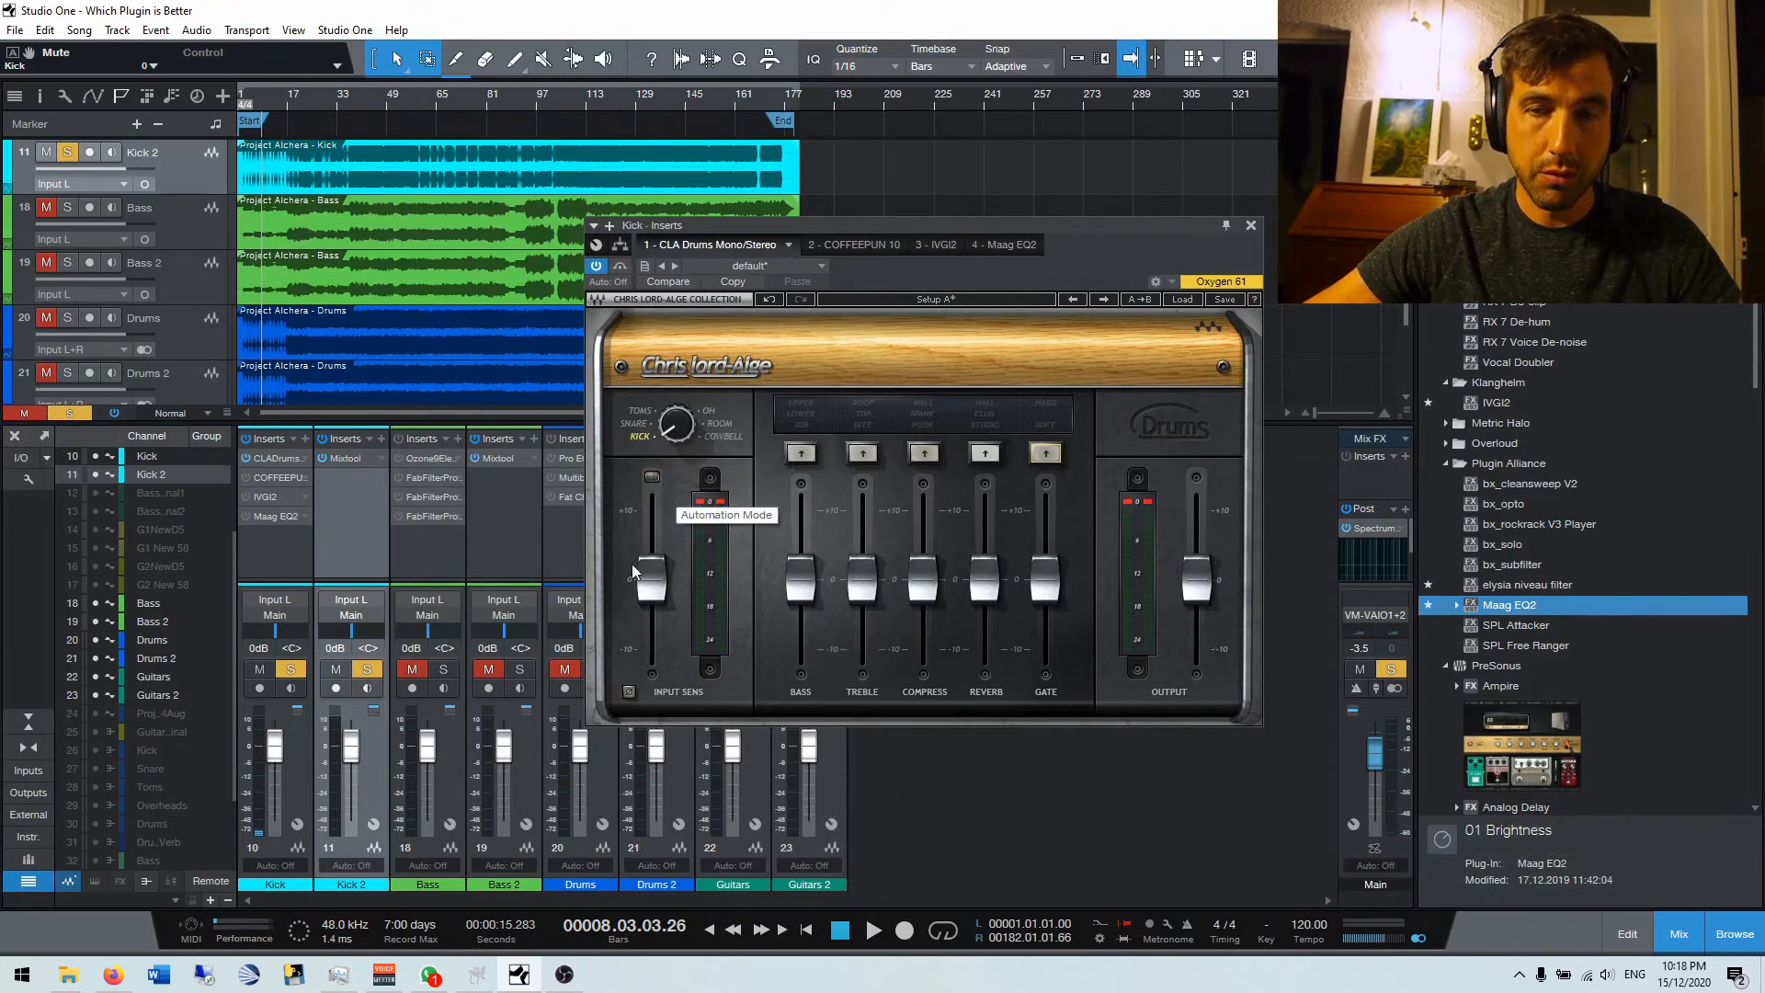
{"action": "key", "text": "space"}
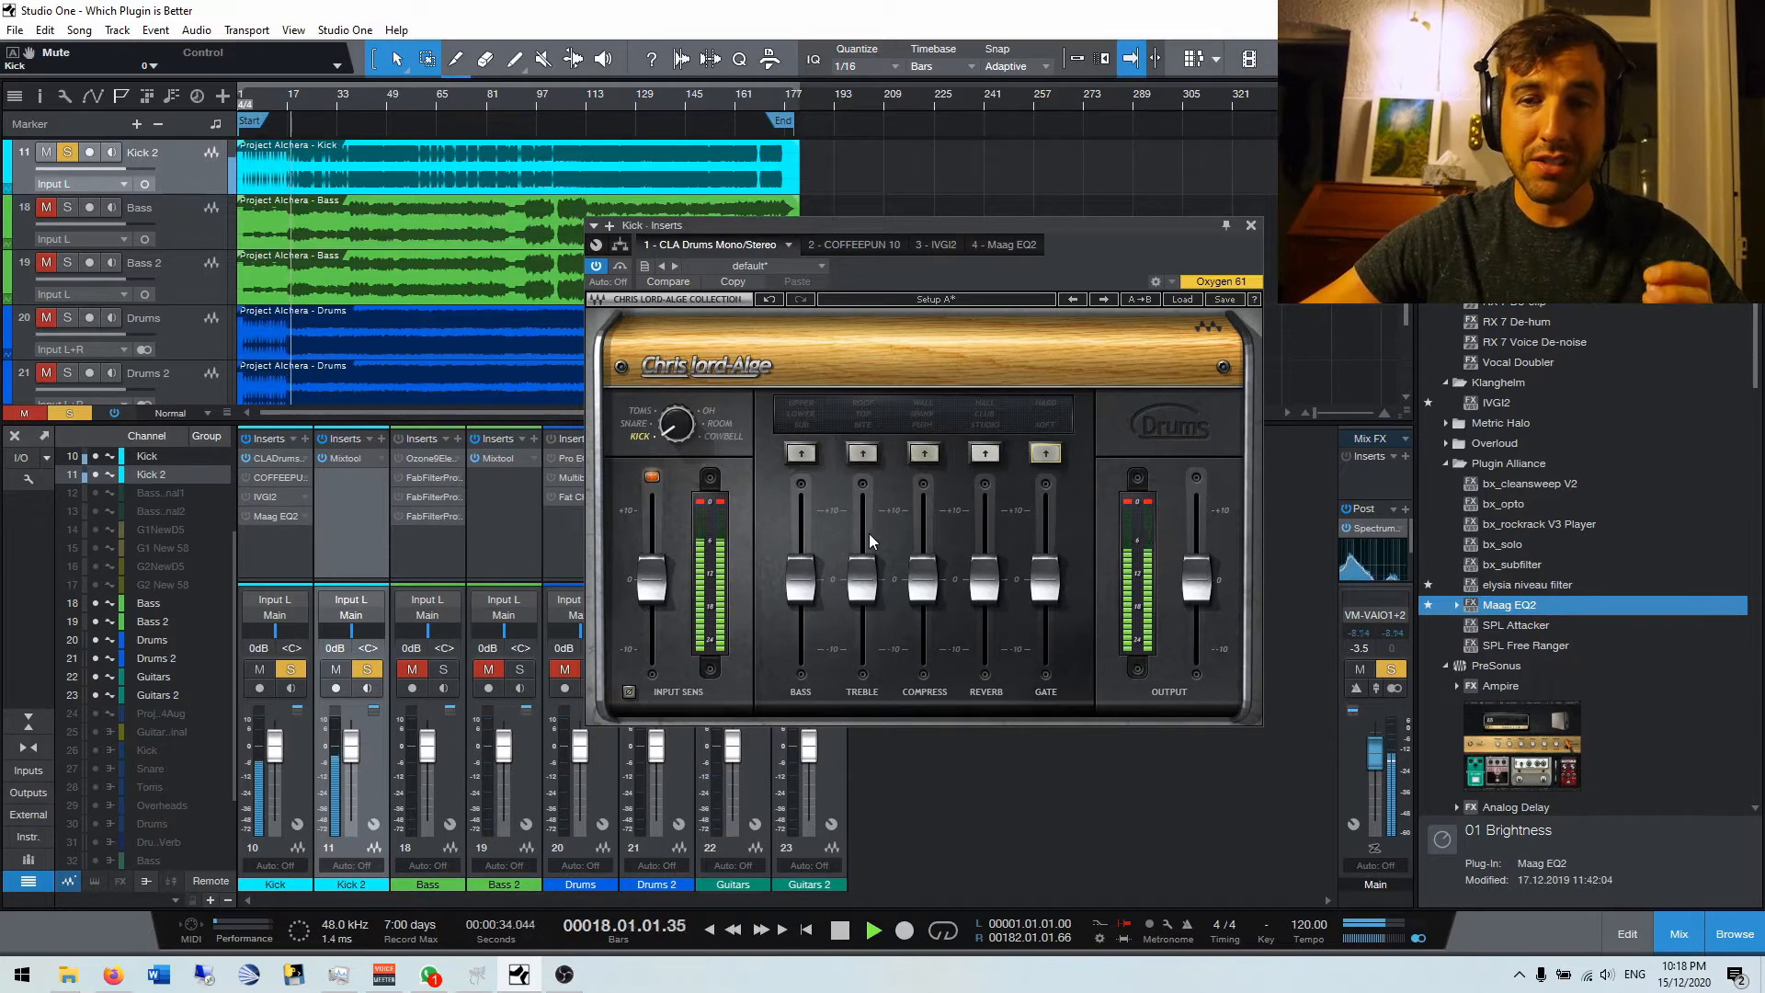
{"action": "key", "text": "space"}
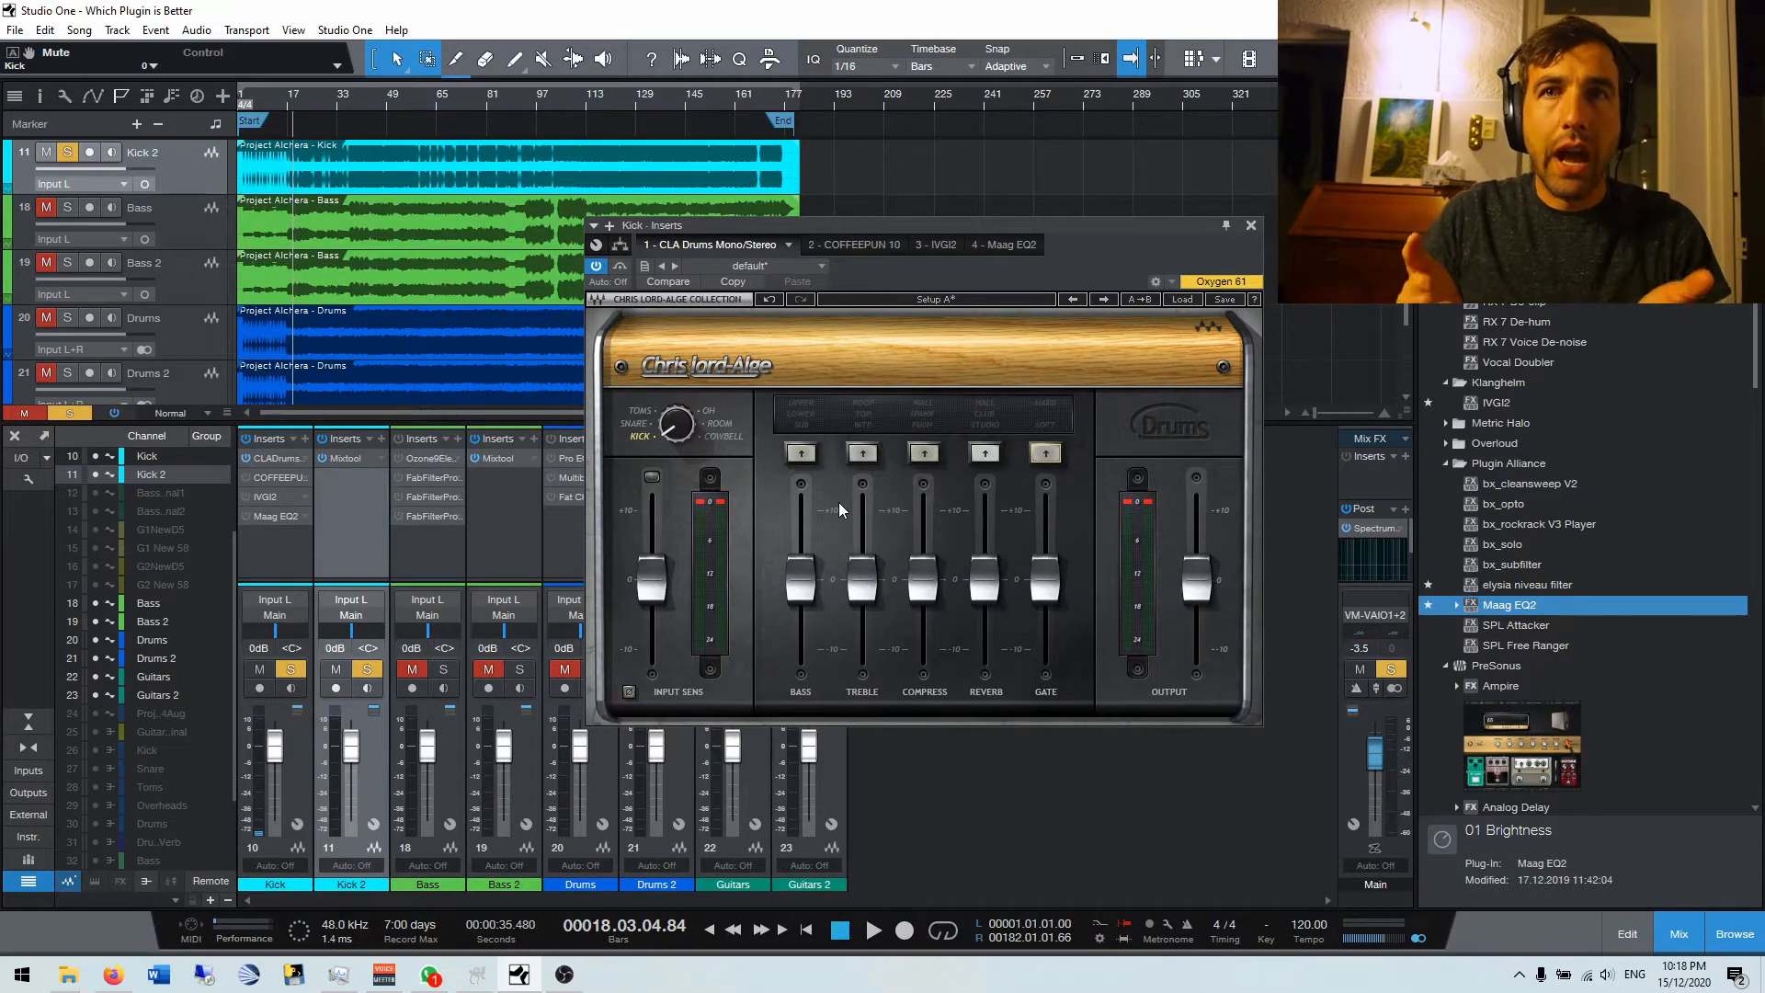
Set CLA Drums to Sub bass, Bite treble, Push compression, Studio reverb and Soft gate, and start playback.
{"action": "left_click", "coordinate": [801, 453]}
{"action": "left_click", "coordinate": [862, 453]}
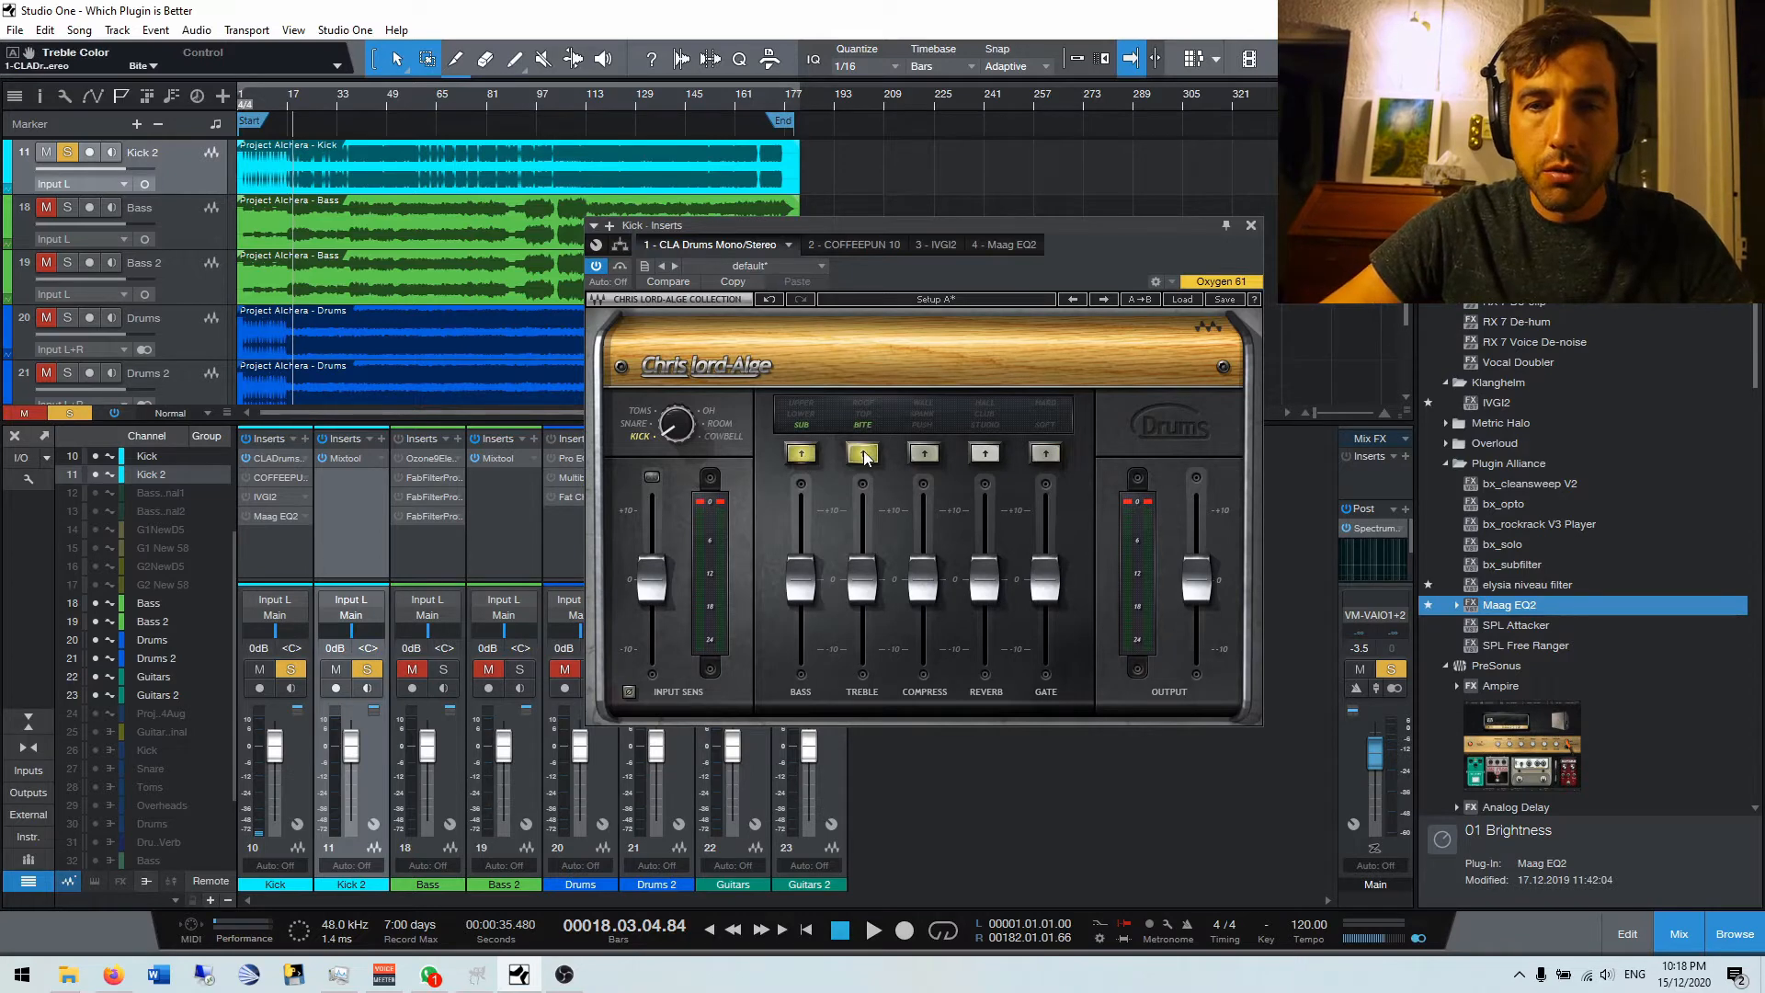
{"action": "left_click", "coordinate": [924, 453]}
{"action": "left_click", "coordinate": [984, 453]}
{"action": "left_click", "coordinate": [1046, 453]}
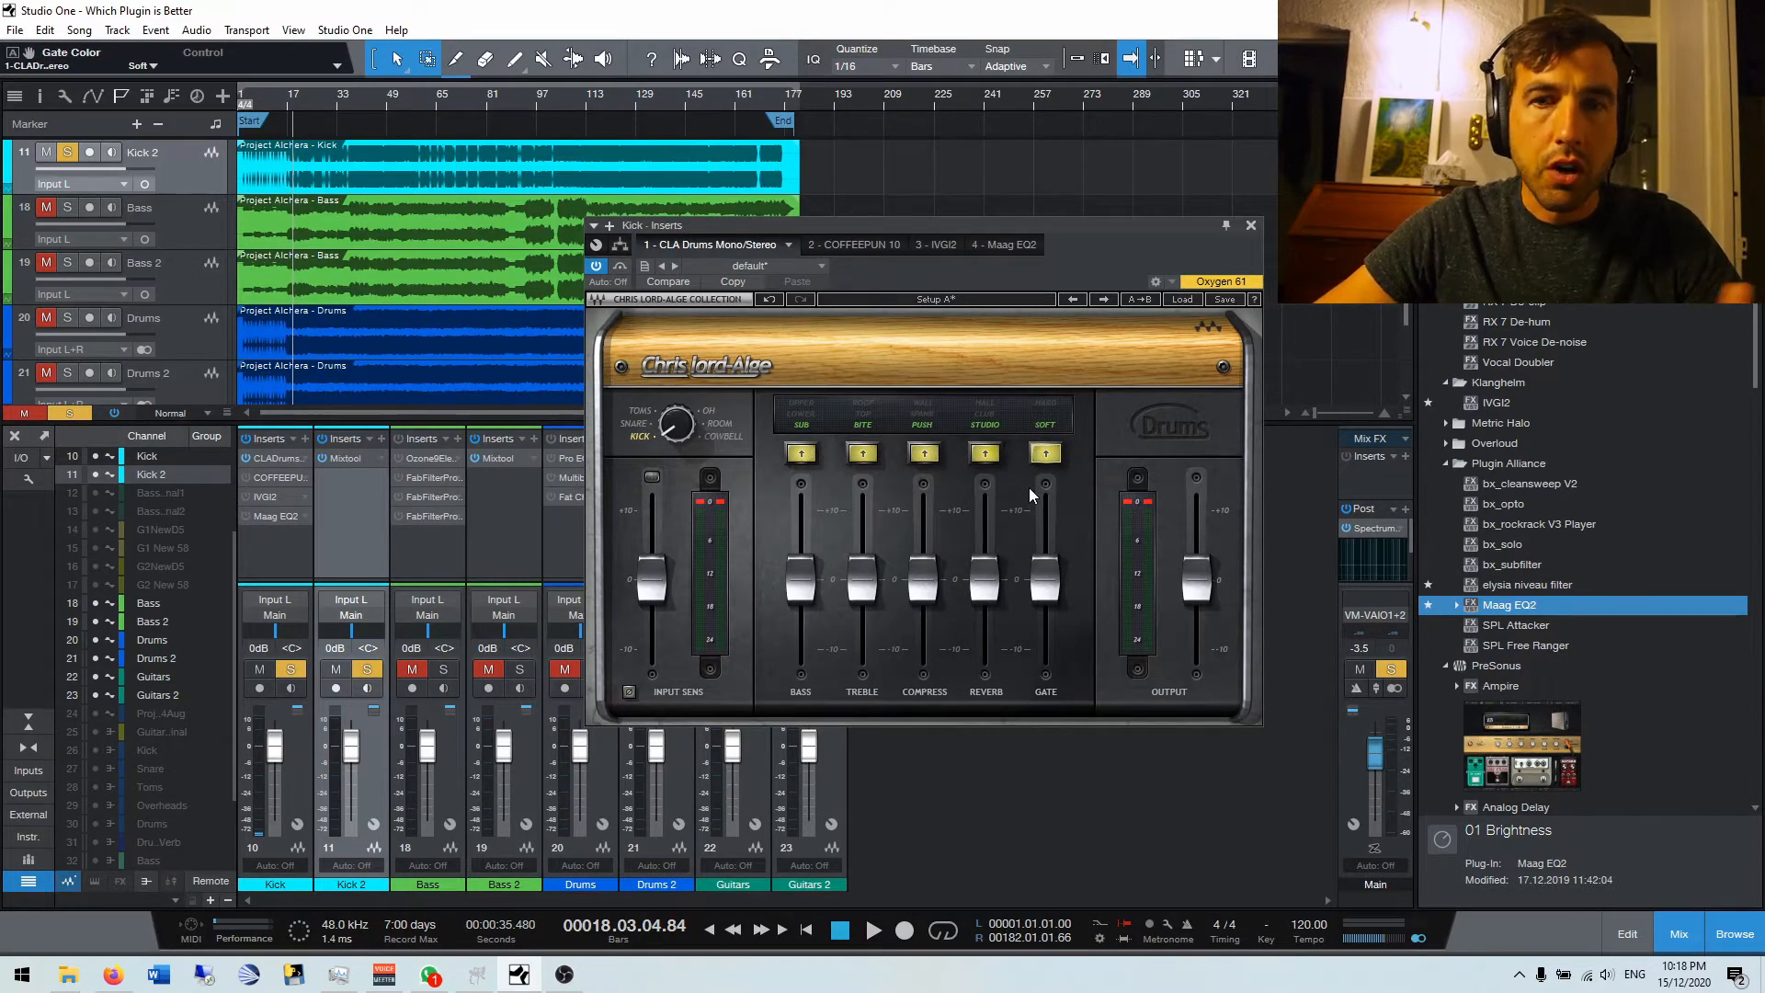
{"action": "key", "text": "space"}
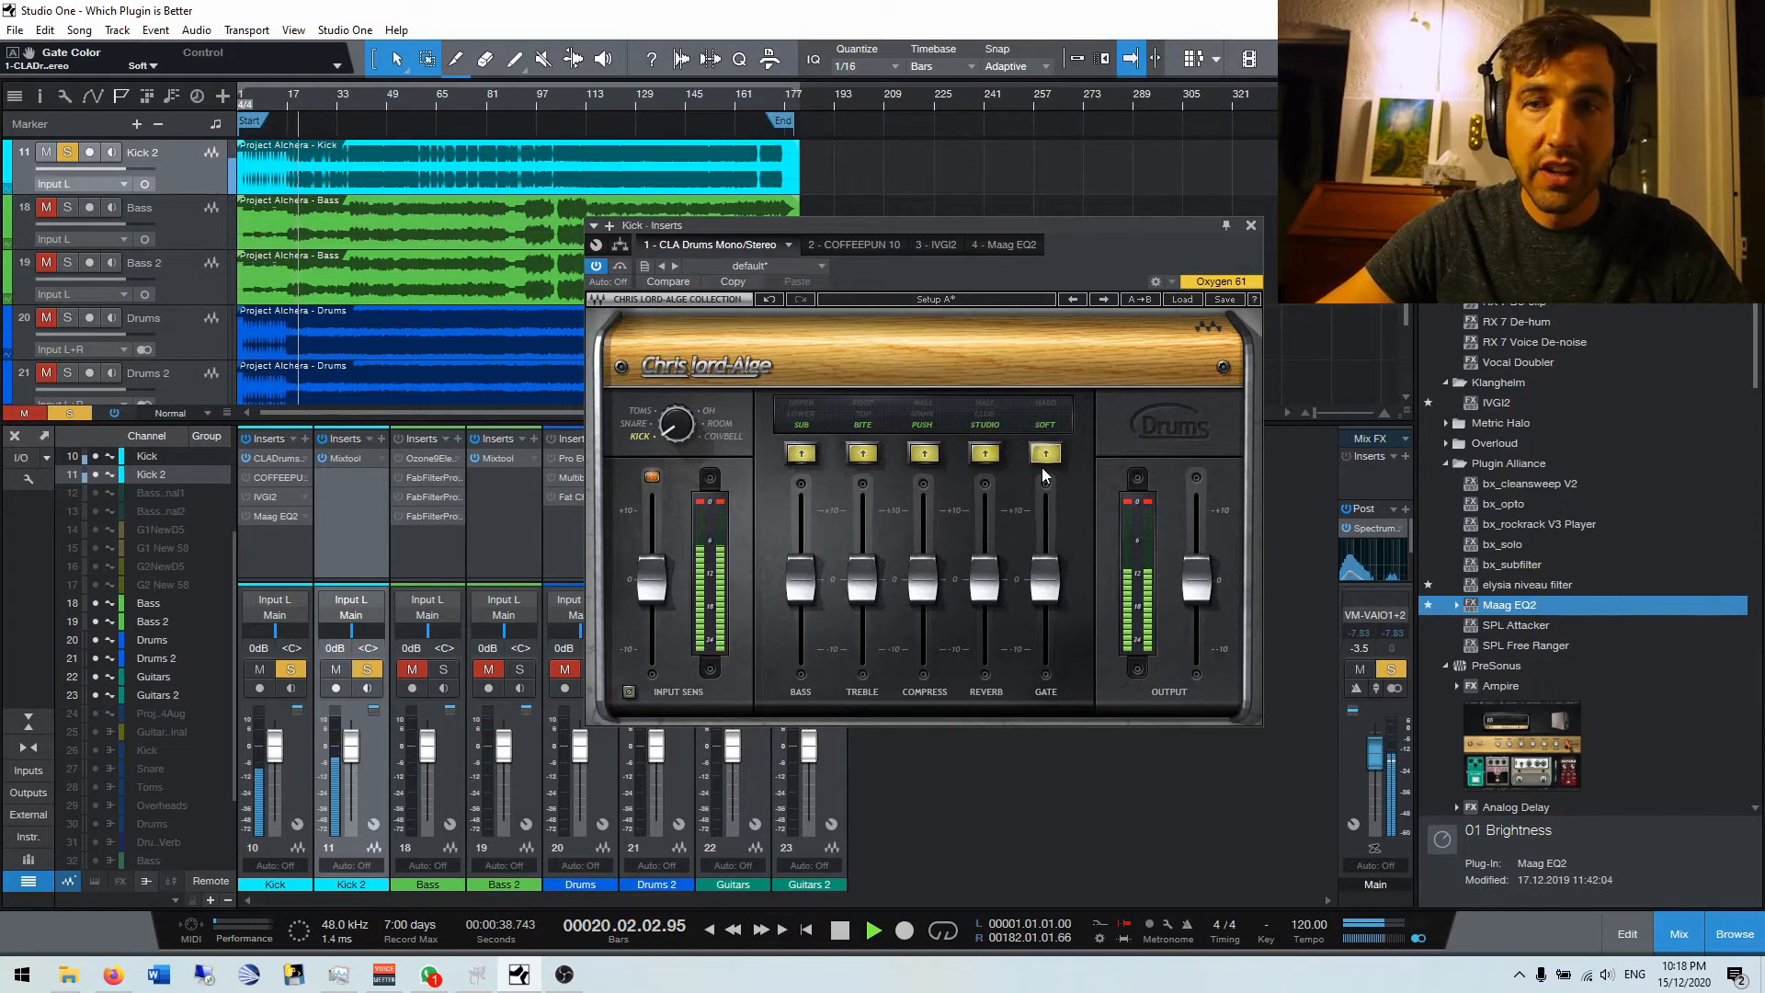
Cycle the CLA Drums modes during playback to Upper bass, Roof treble, Wall compression, Hall reverb and Hard gate.
{"action": "left_click", "coordinate": [1046, 453]}
{"action": "left_click", "coordinate": [984, 454]}
{"action": "left_click", "coordinate": [923, 453]}
{"action": "left_click", "coordinate": [862, 453]}
{"action": "left_click", "coordinate": [801, 453]}
{"action": "left_click", "coordinate": [800, 453]}
{"action": "left_click", "coordinate": [862, 453]}
{"action": "left_click", "coordinate": [922, 454]}
{"action": "left_click", "coordinate": [985, 453]}
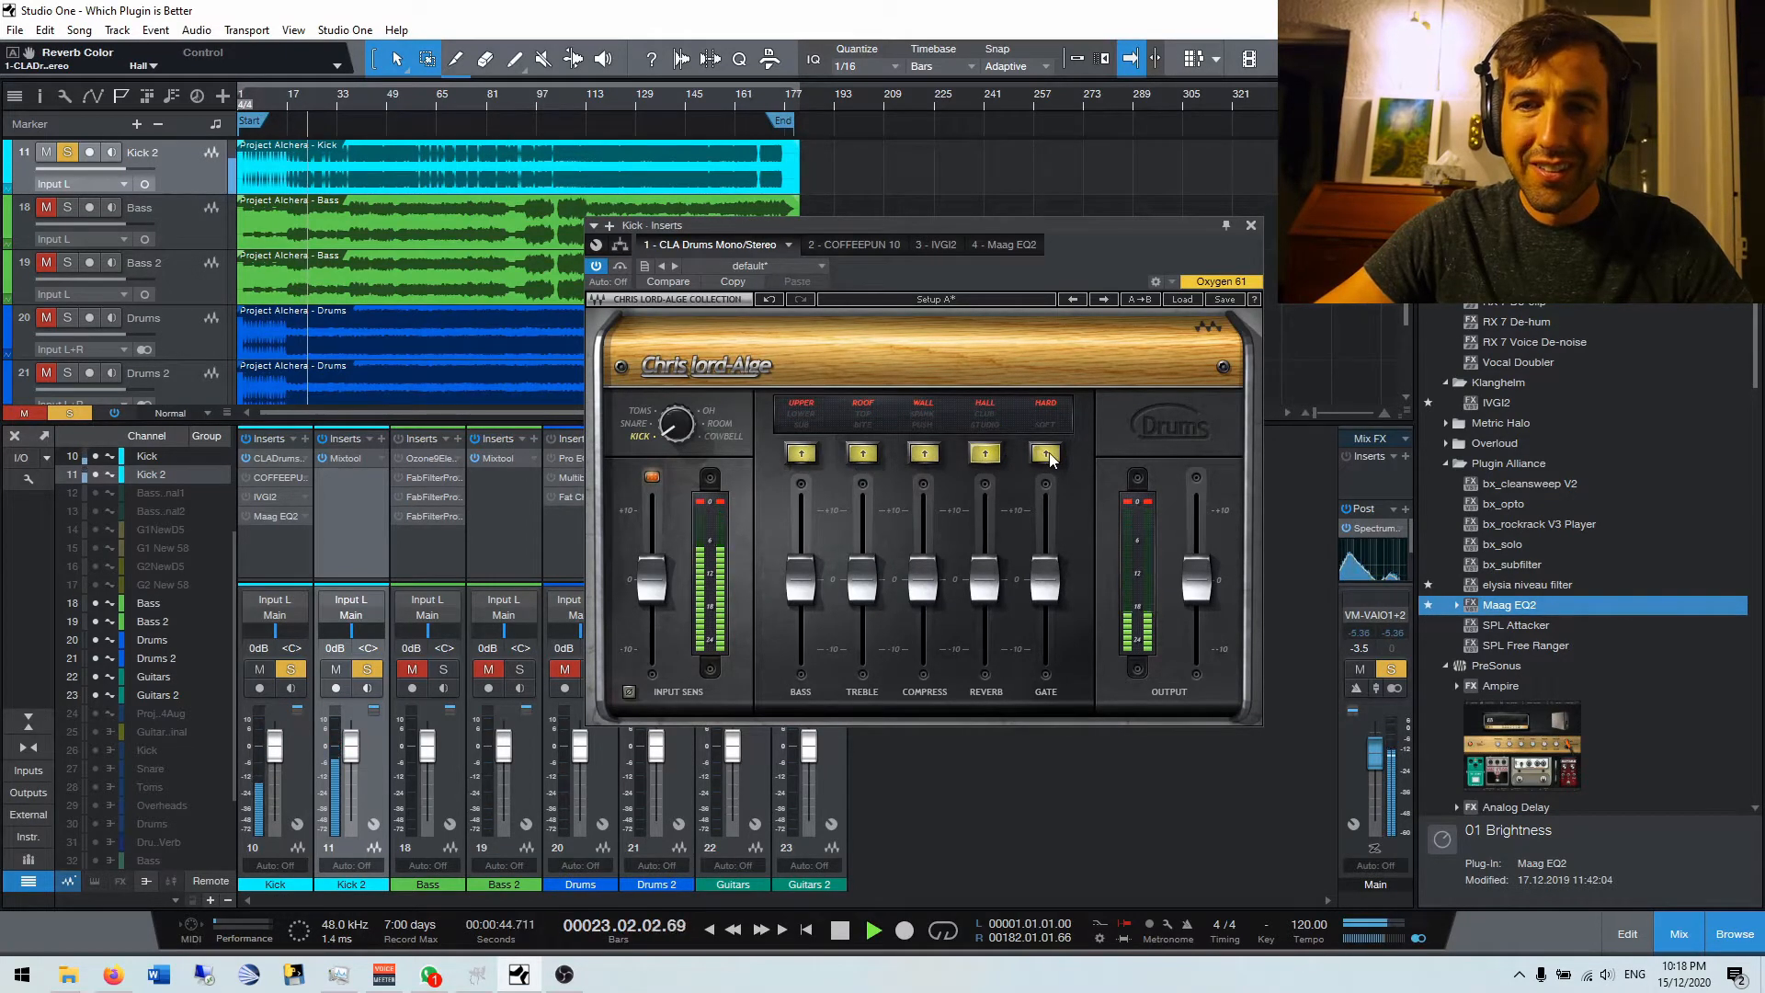
Bypass all five CLA Drums effect sections and compare the kick with the plugin switched on and off.
{"action": "left_click", "coordinate": [1046, 453]}
{"action": "left_click", "coordinate": [984, 453]}
{"action": "left_click", "coordinate": [923, 453]}
{"action": "left_click", "coordinate": [862, 453]}
{"action": "left_click", "coordinate": [801, 454]}
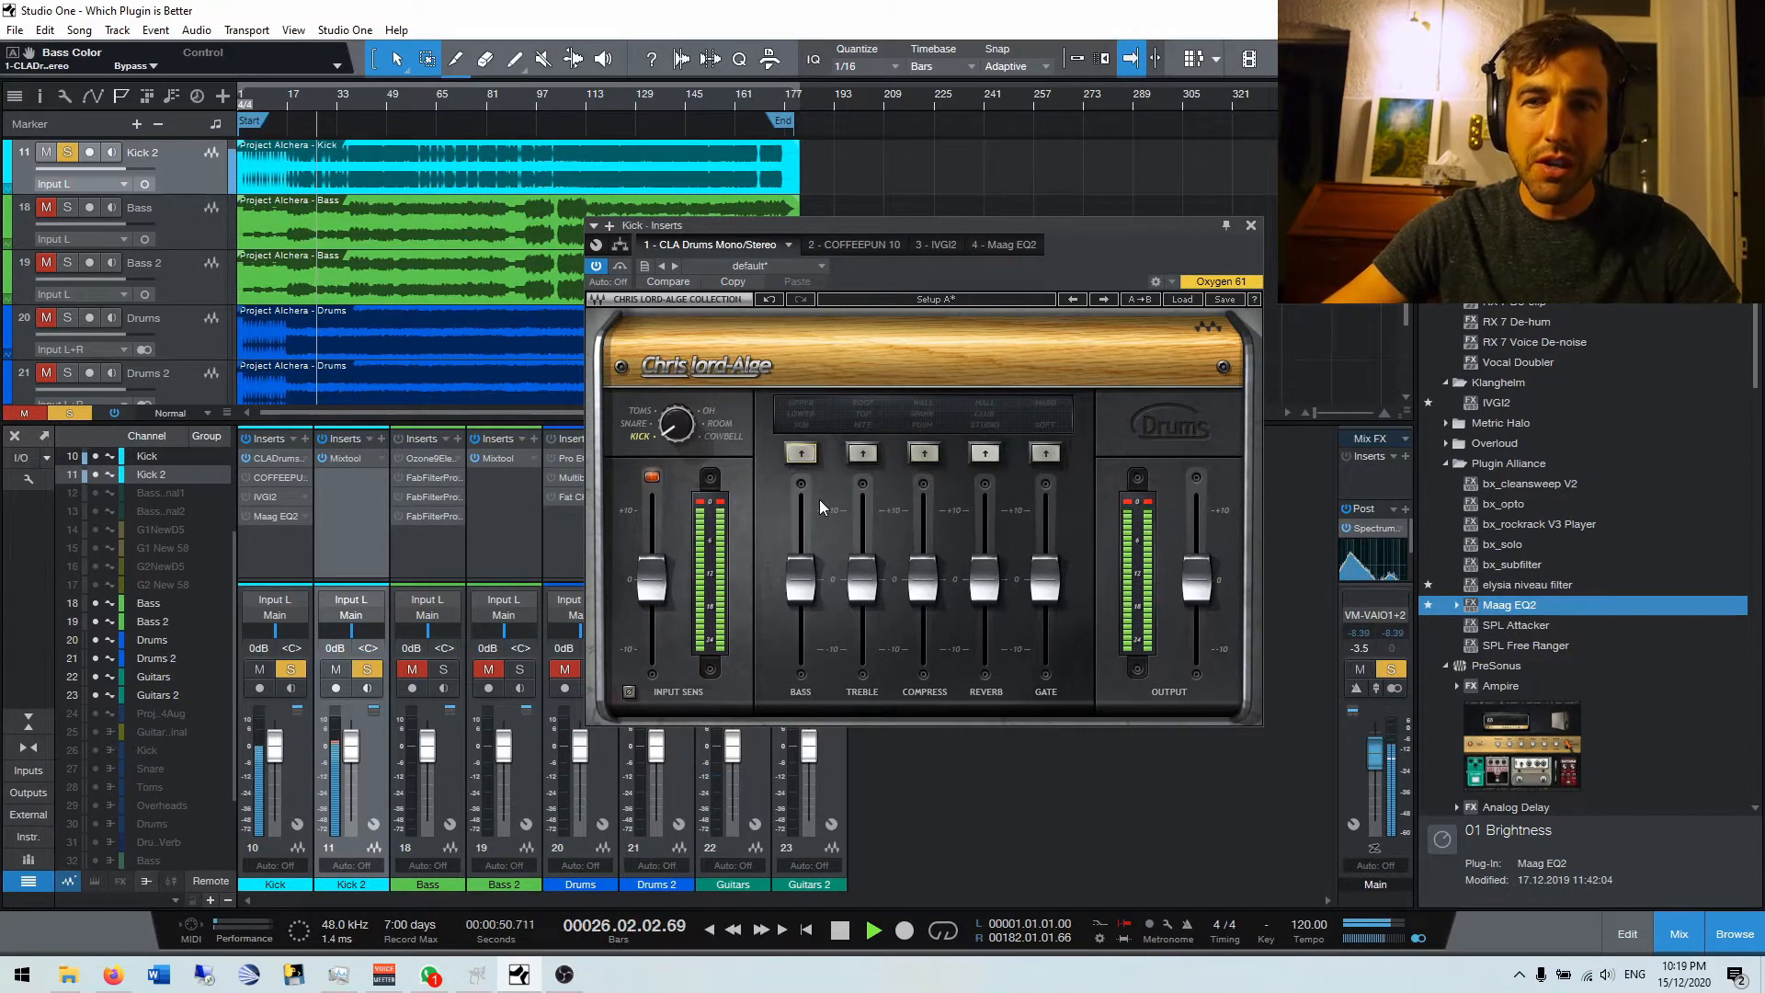
{"action": "key", "text": "space"}
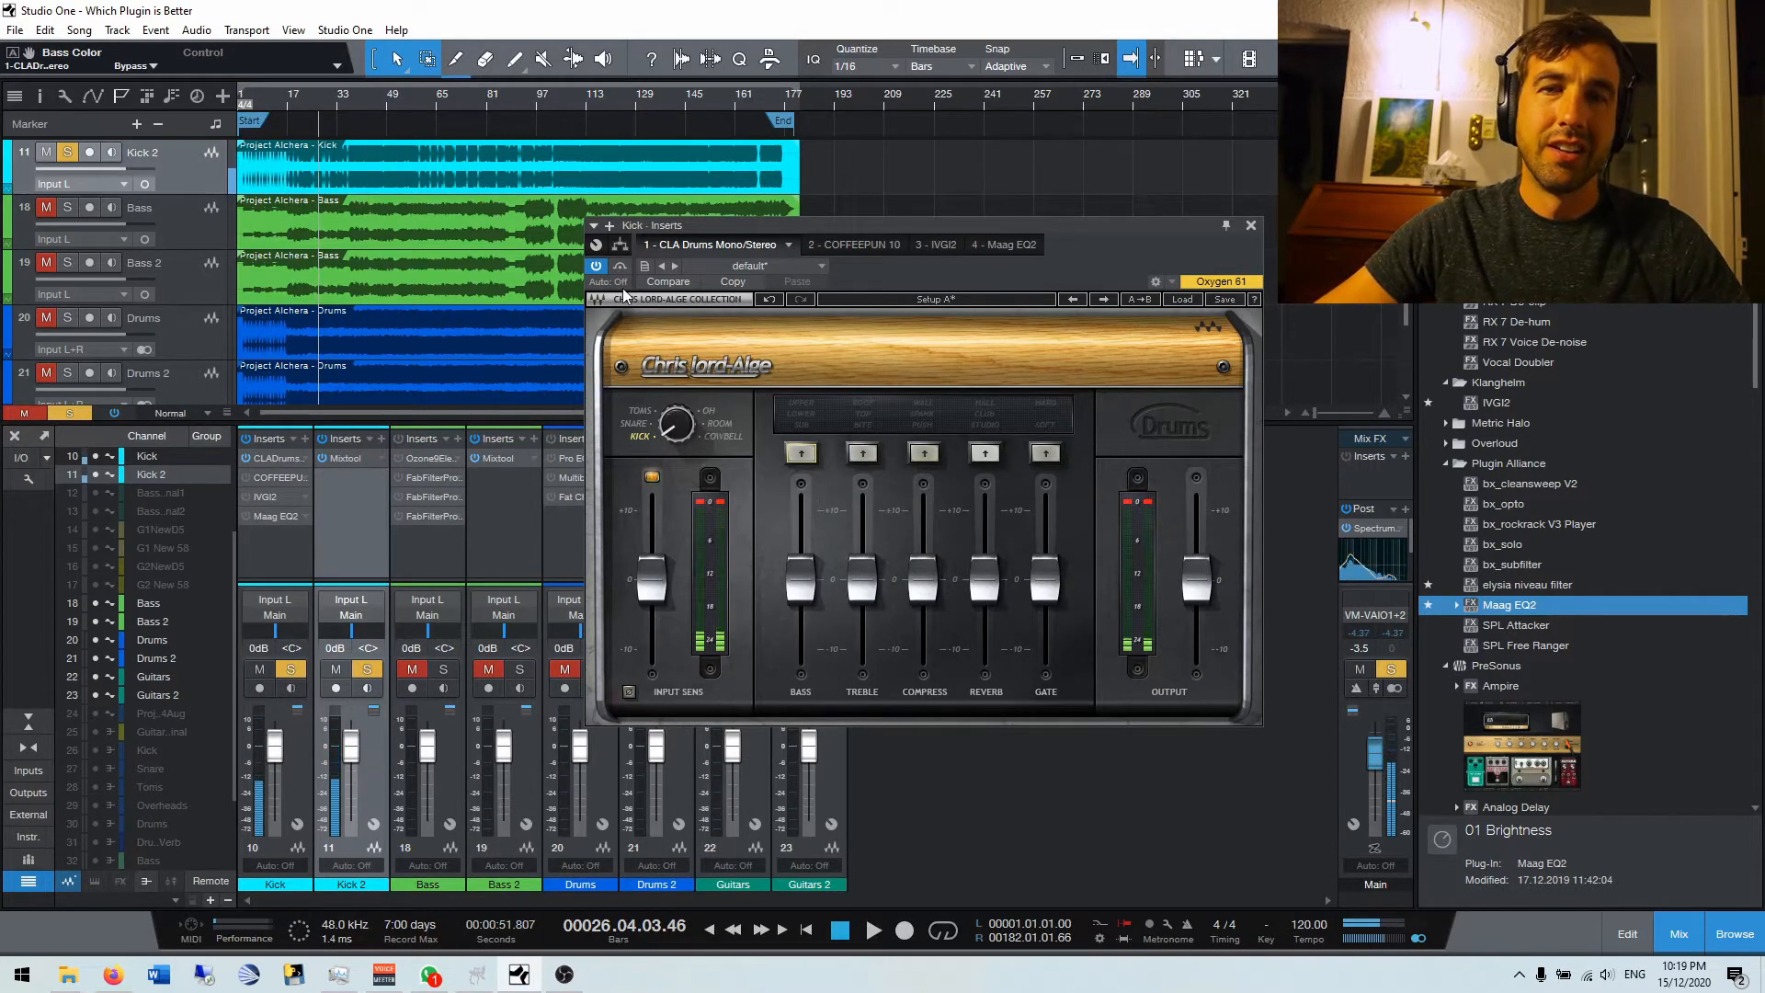
{"action": "key", "text": "space"}
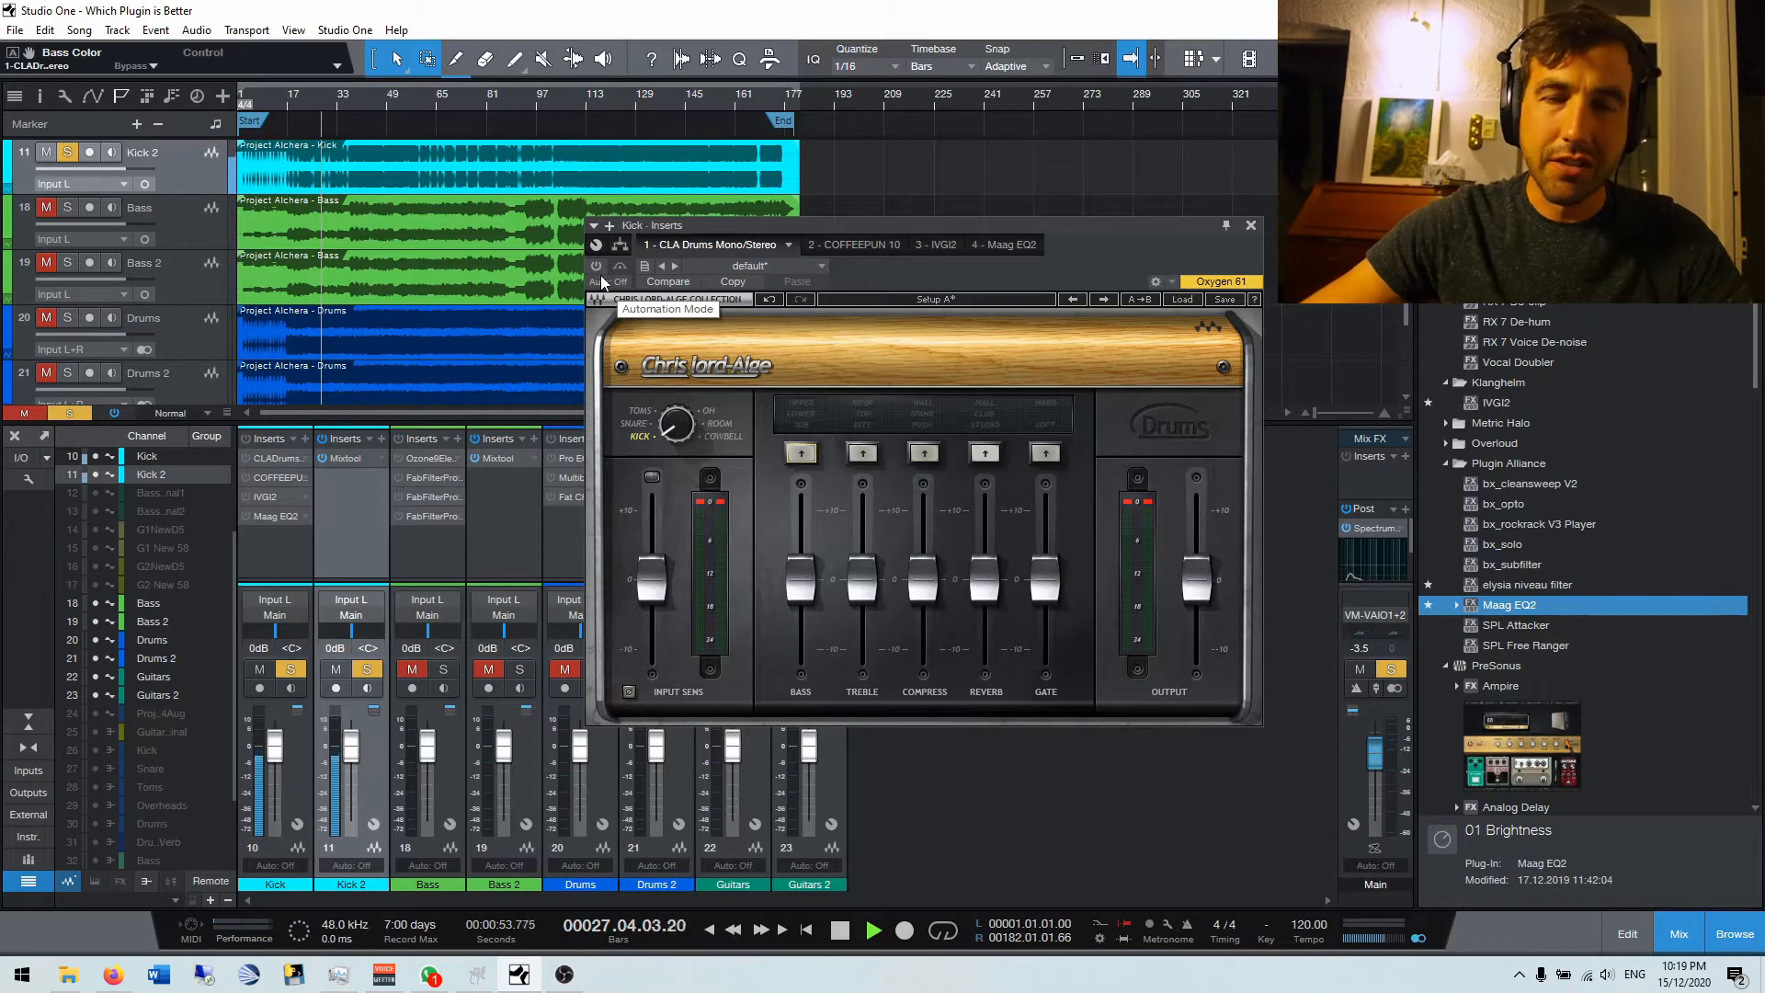
{"action": "key", "text": "space"}
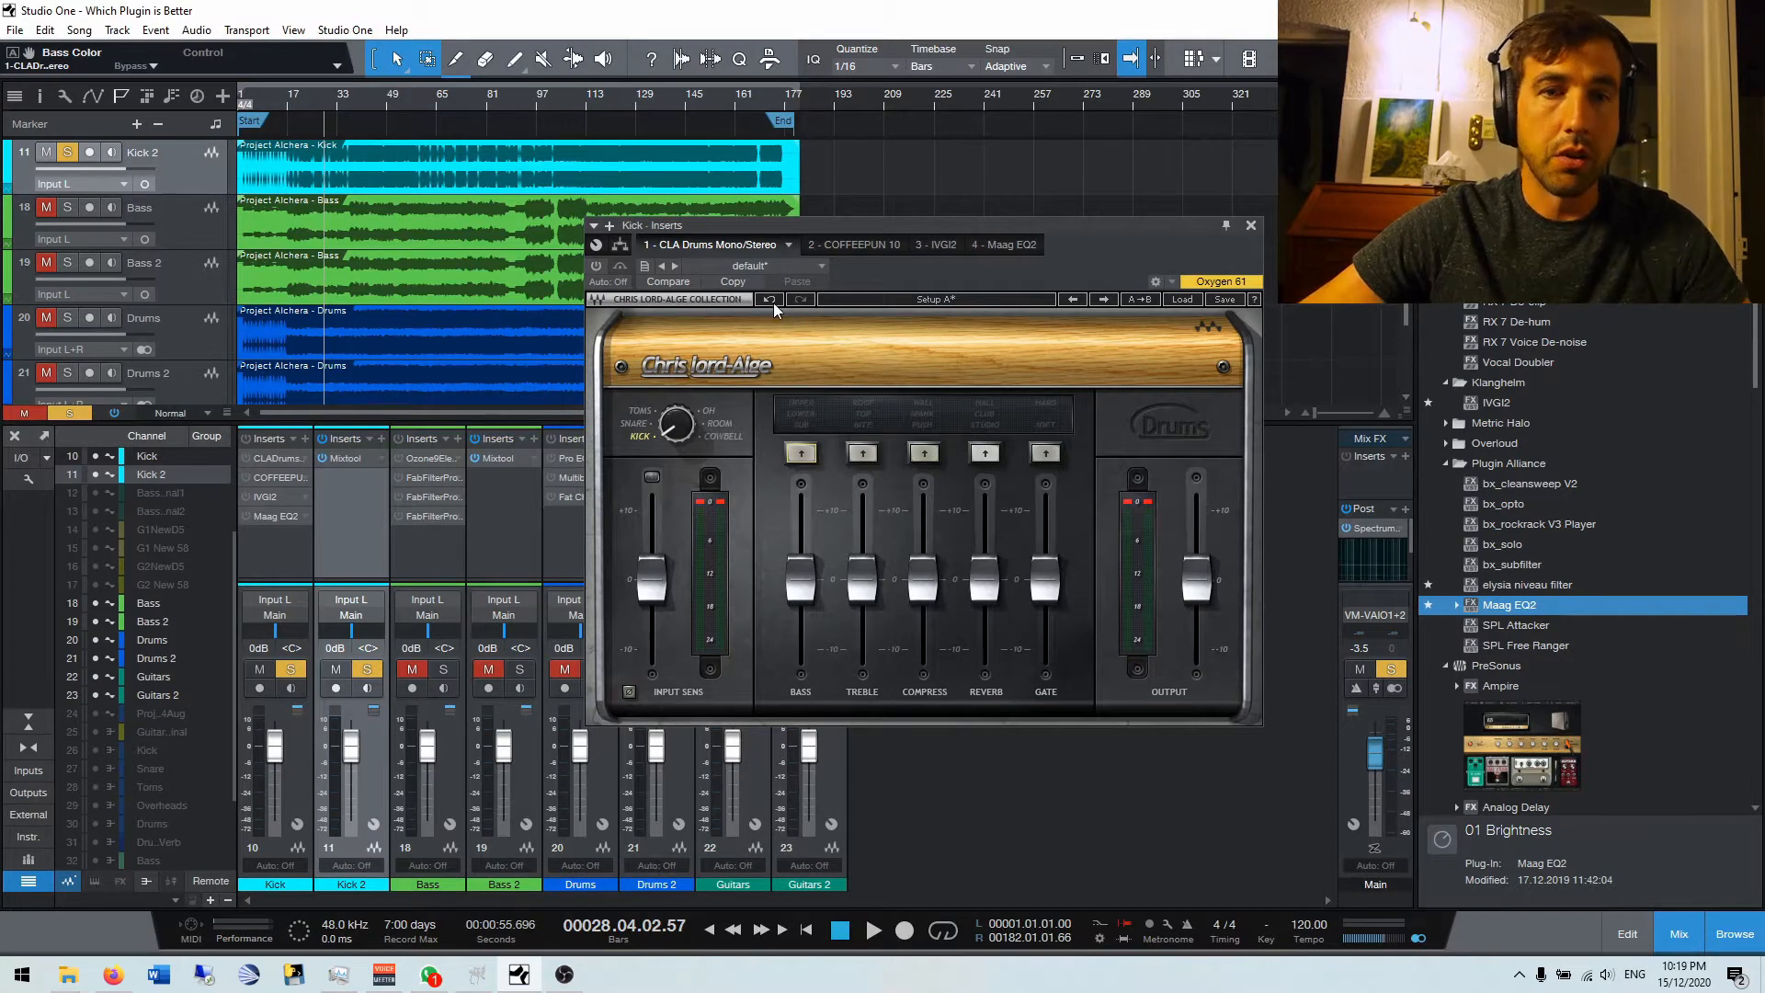
Open the COFFEEPUN 10 insert on the Kick channel, enable it and start playback.
{"action": "left_click", "coordinate": [852, 244]}
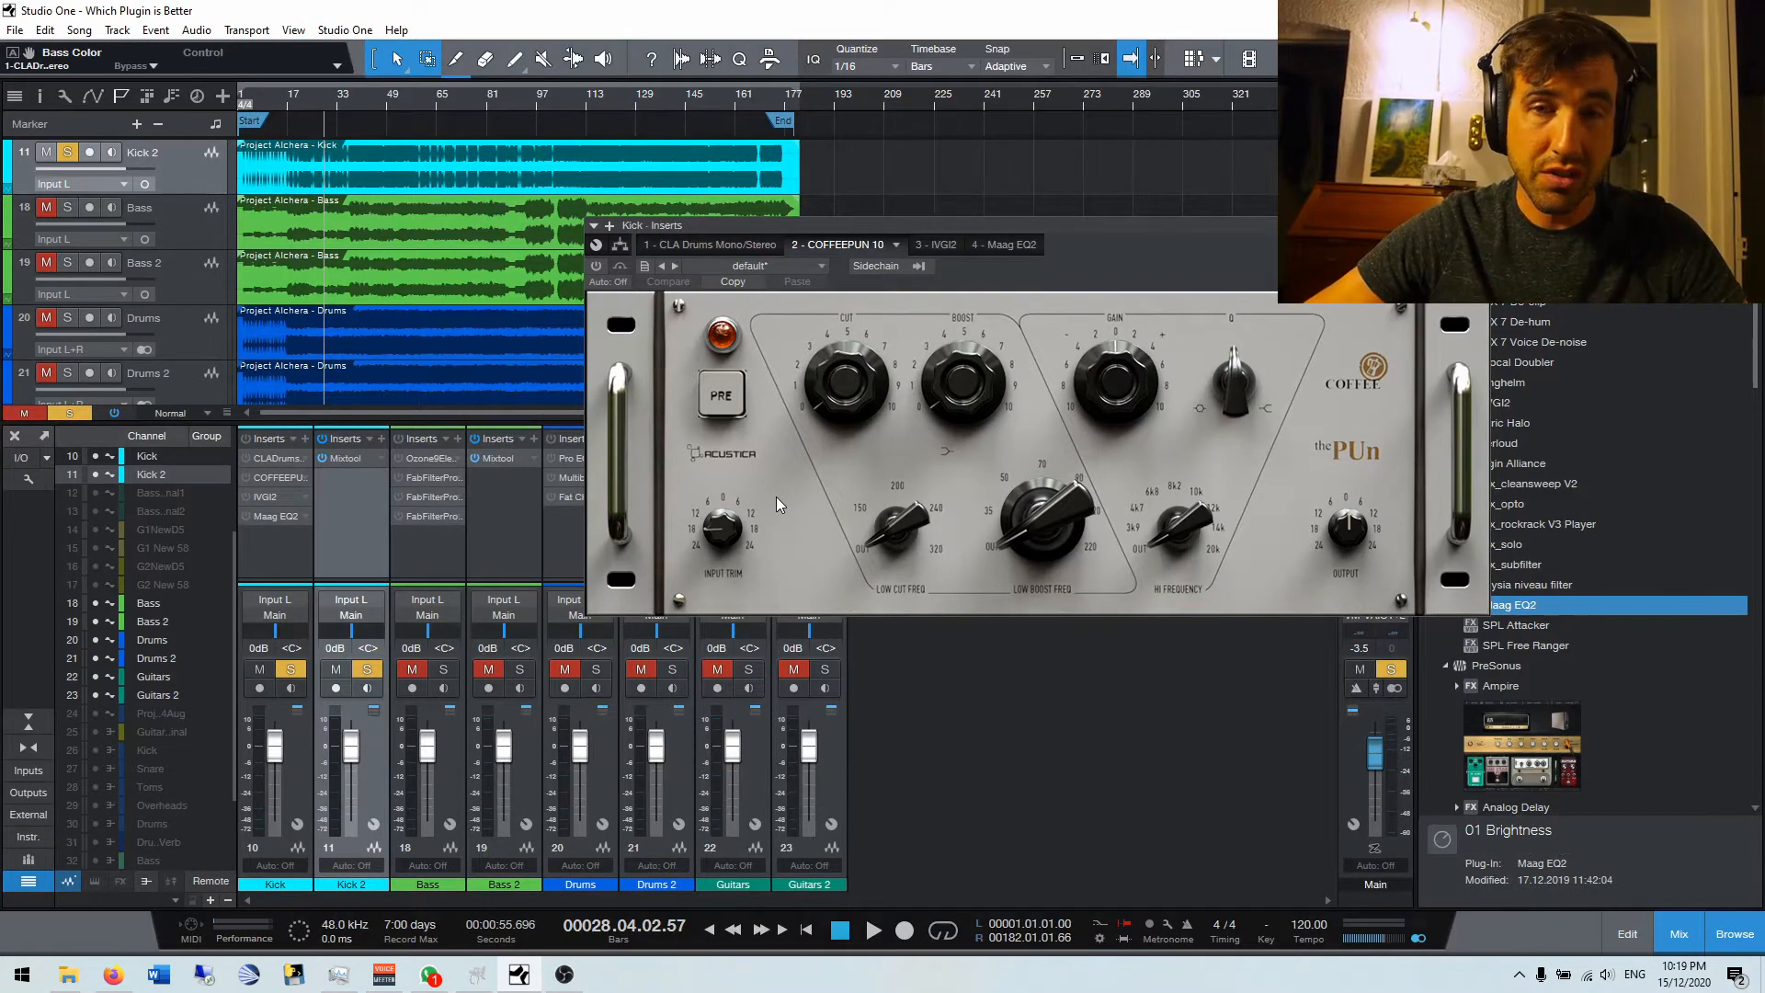
{"action": "left_click", "coordinate": [596, 266]}
{"action": "key", "text": "space"}
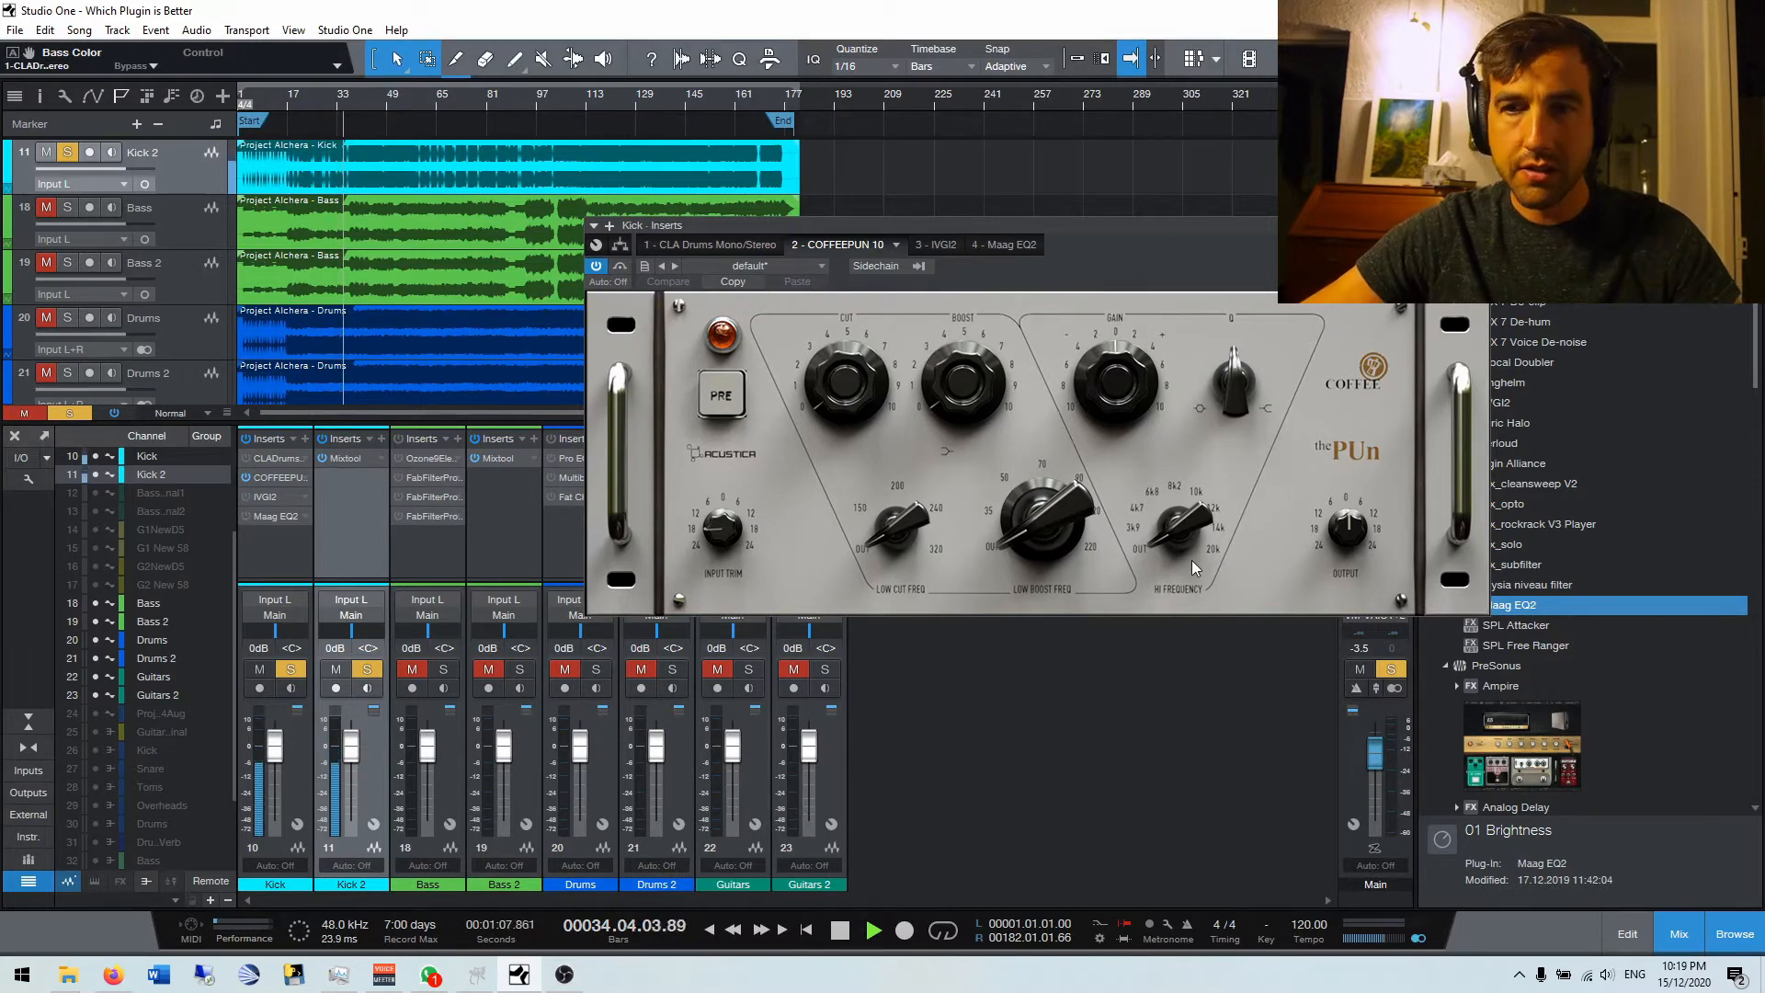
Try different gain and Hi Frequency settings in the COFFEEPUN high band while the kick plays.
{"action": "mouse_move", "coordinate": [1126, 373]}
{"action": "left_mouse_down"}
{"action": "mouse_move", "coordinate": [1124, 331]}
{"action": "mouse_move", "coordinate": [1122, 395]}
{"action": "mouse_move", "coordinate": [1122, 366]}
{"action": "left_mouse_up"}
{"action": "left_click_drag", "start_coordinate": [1164, 544], "coordinate": [1157, 511]}
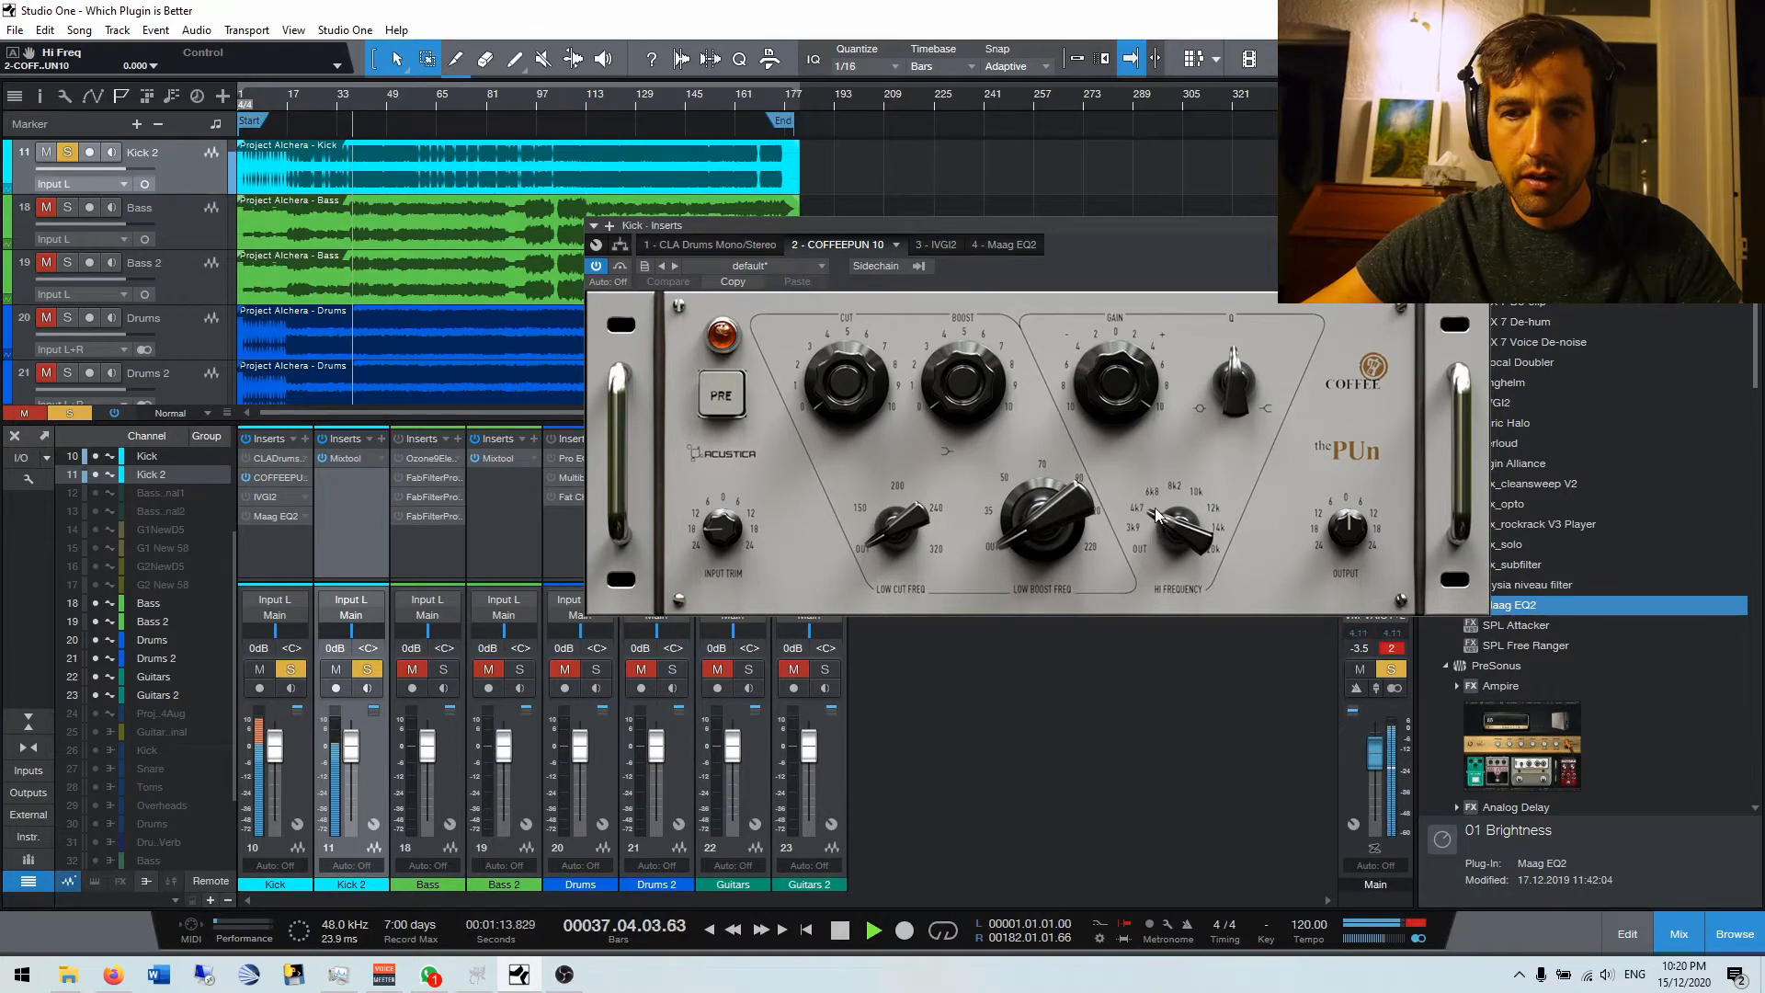
{"action": "left_click_drag", "start_coordinate": [1114, 384], "coordinate": [1119, 476]}
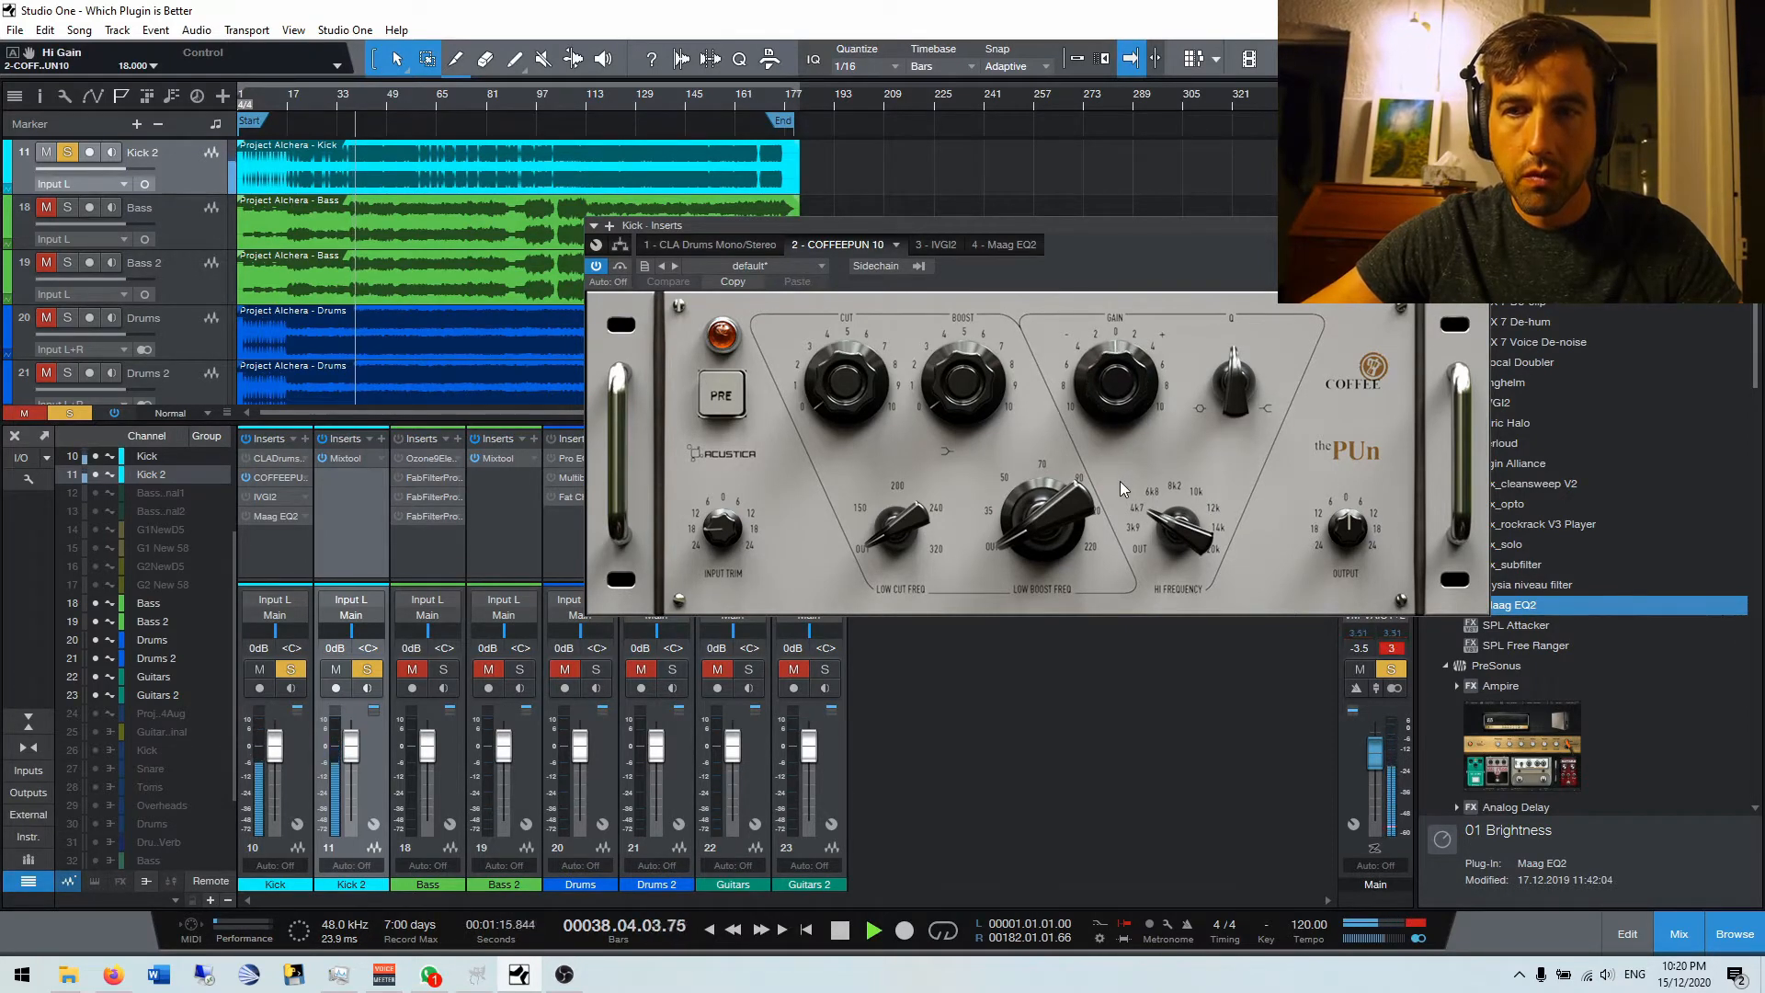
{"action": "left_click_drag", "start_coordinate": [1168, 526], "coordinate": [1166, 552]}
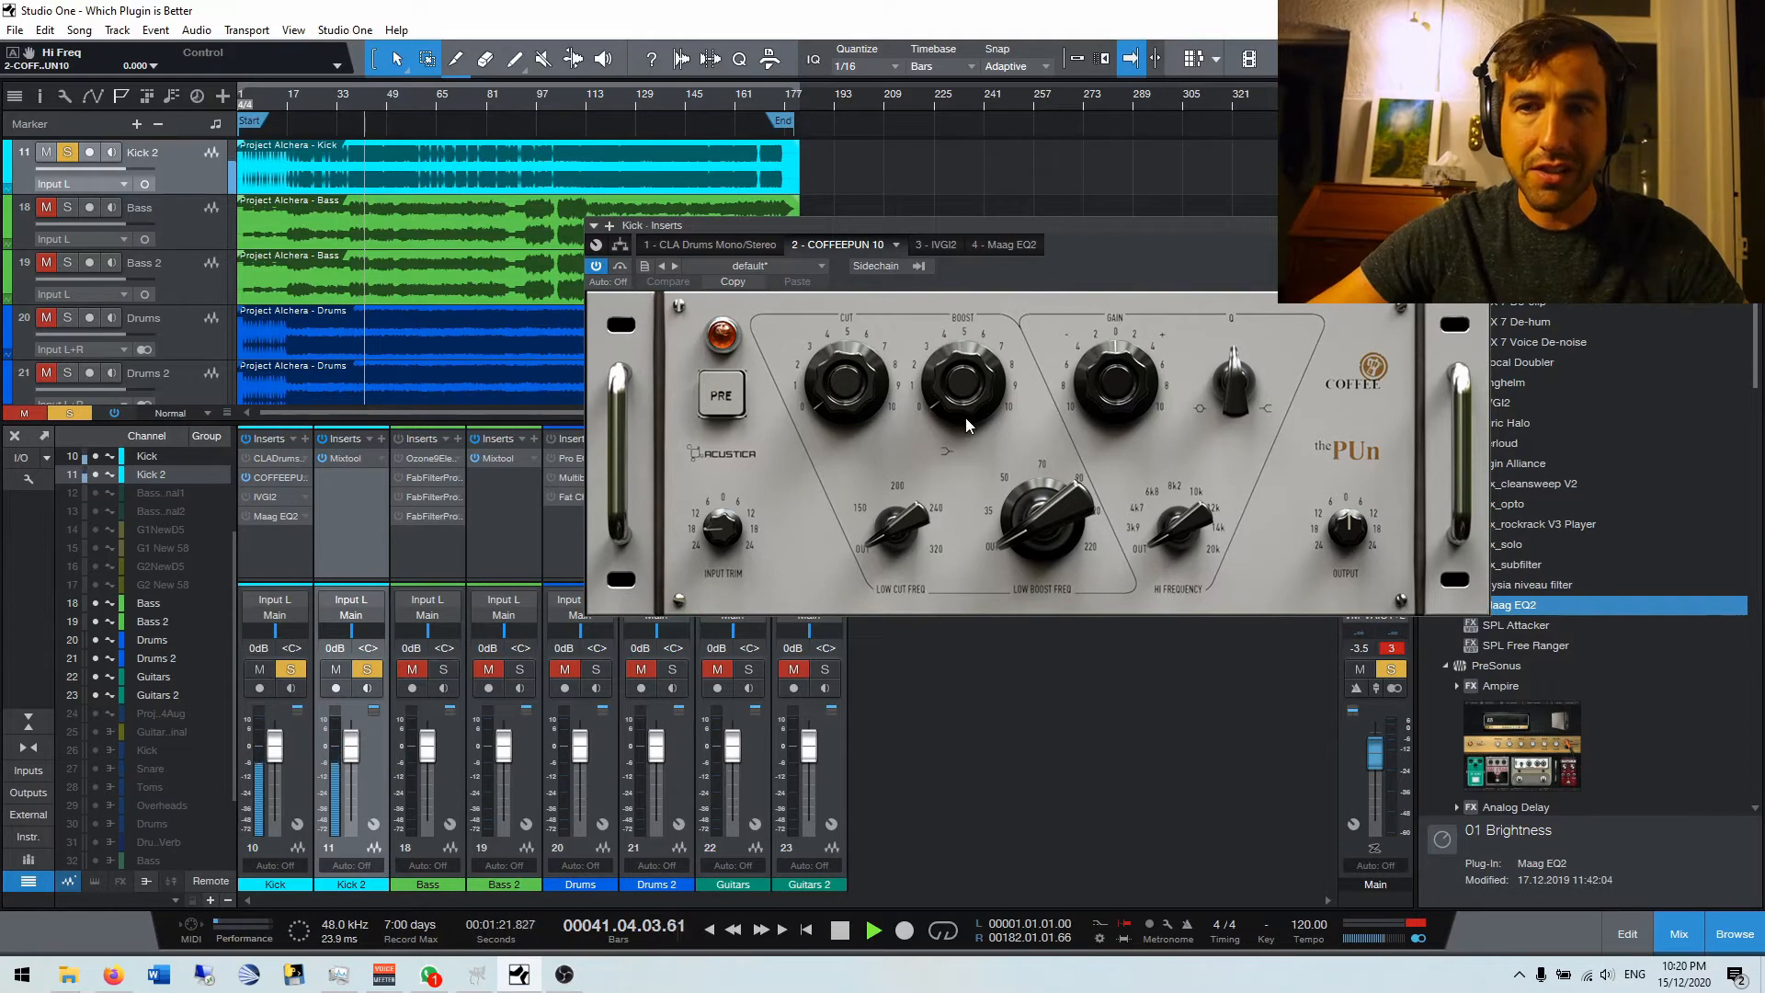
Toggle the COFFEEPUN preamp stage on and off to compare the sound, and stop playback.
{"action": "left_click", "coordinate": [724, 406]}
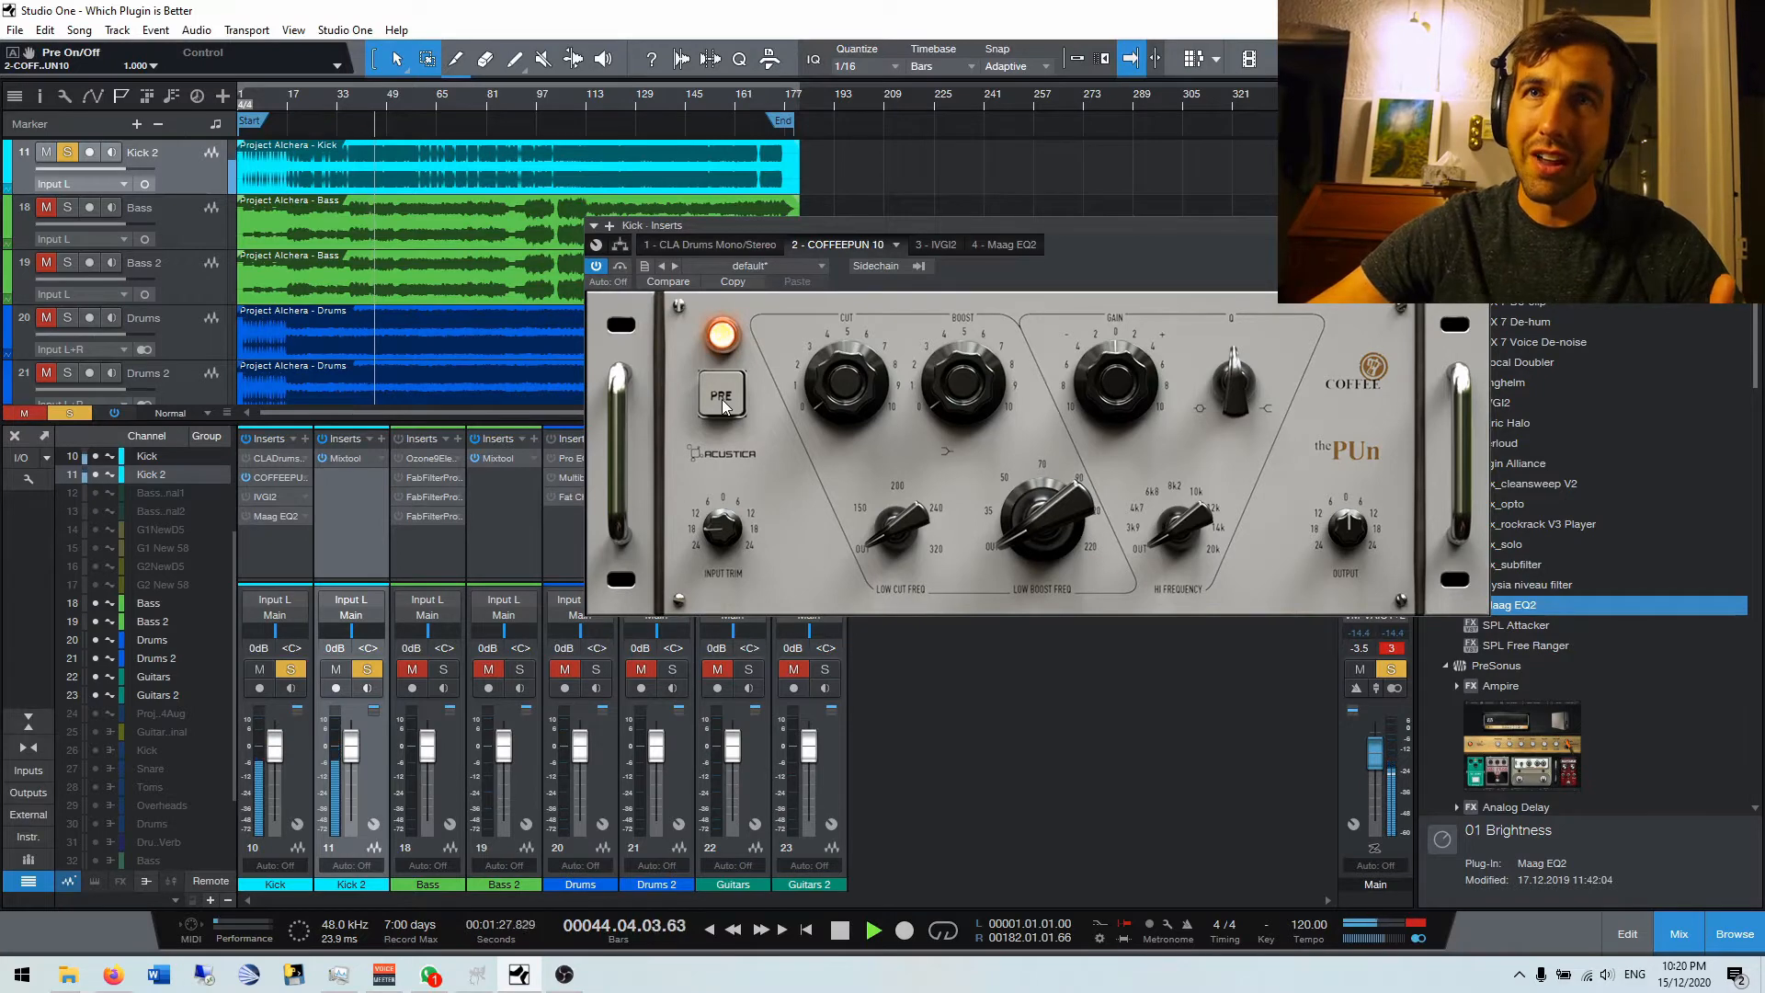
{"action": "left_click", "coordinate": [724, 405]}
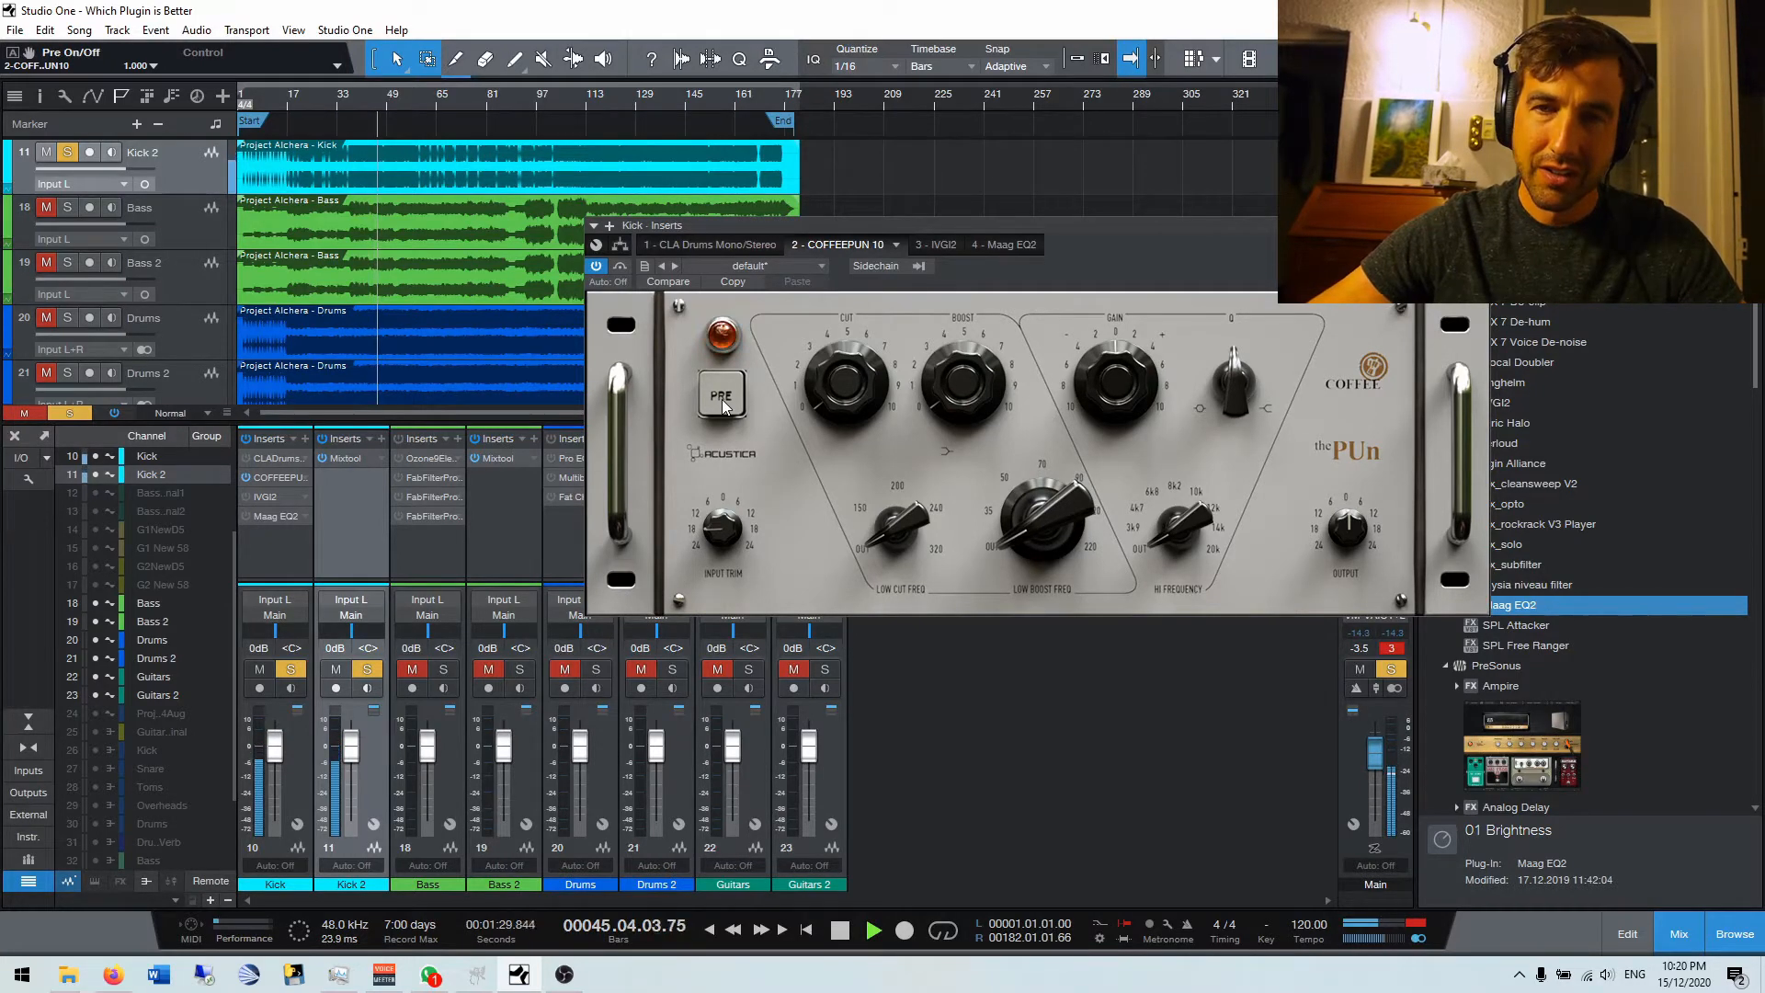
{"action": "key", "text": "space"}
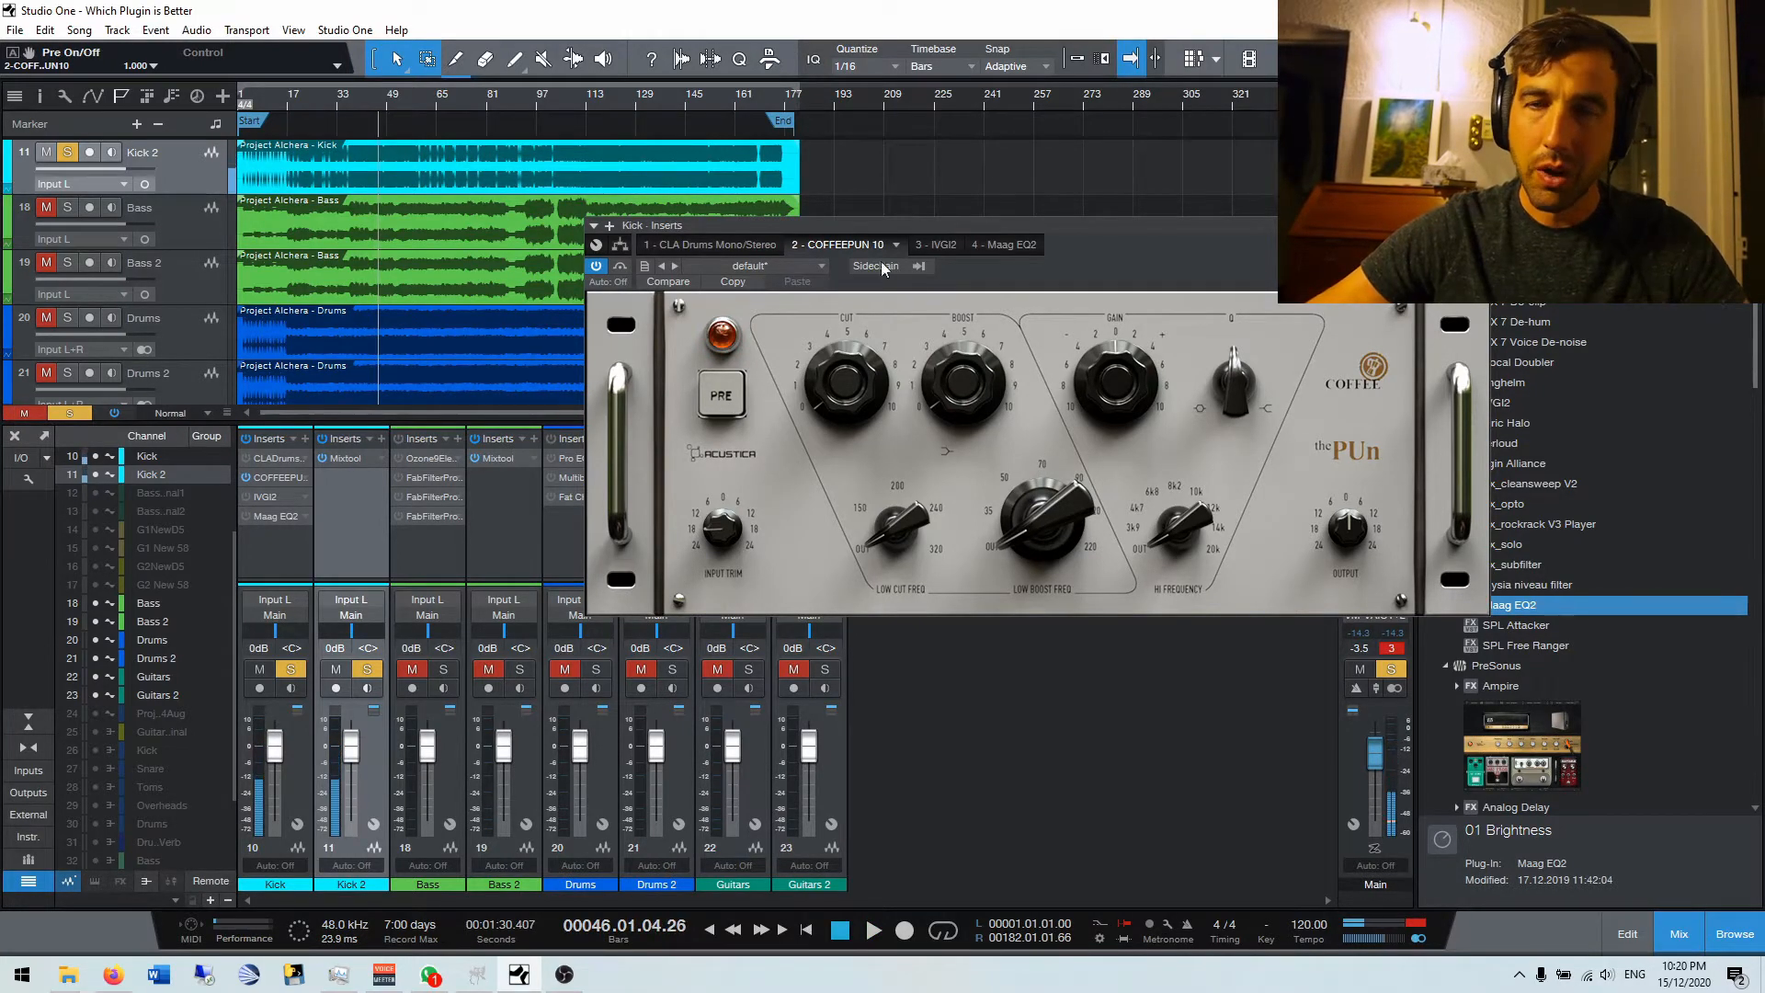
Audition the Kick channel's IVGI2 insert by enabling it during playback, and switch it off again.
{"action": "left_click", "coordinate": [936, 244]}
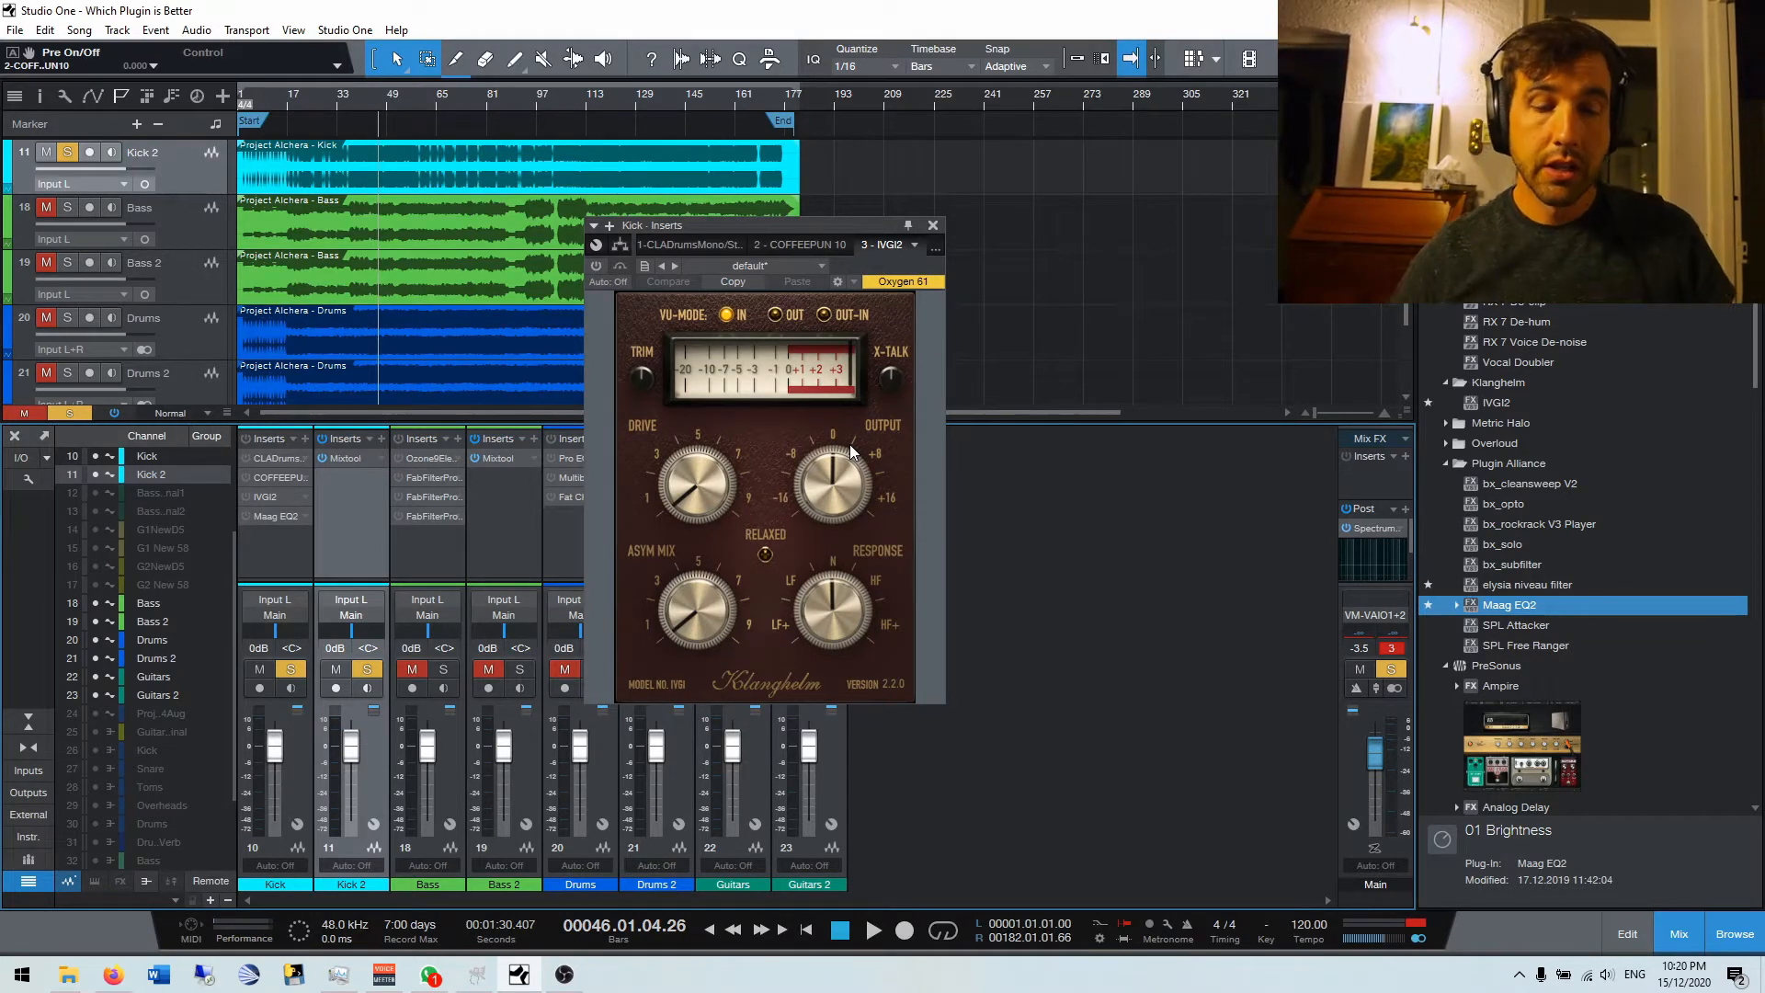
{"action": "key", "text": "space"}
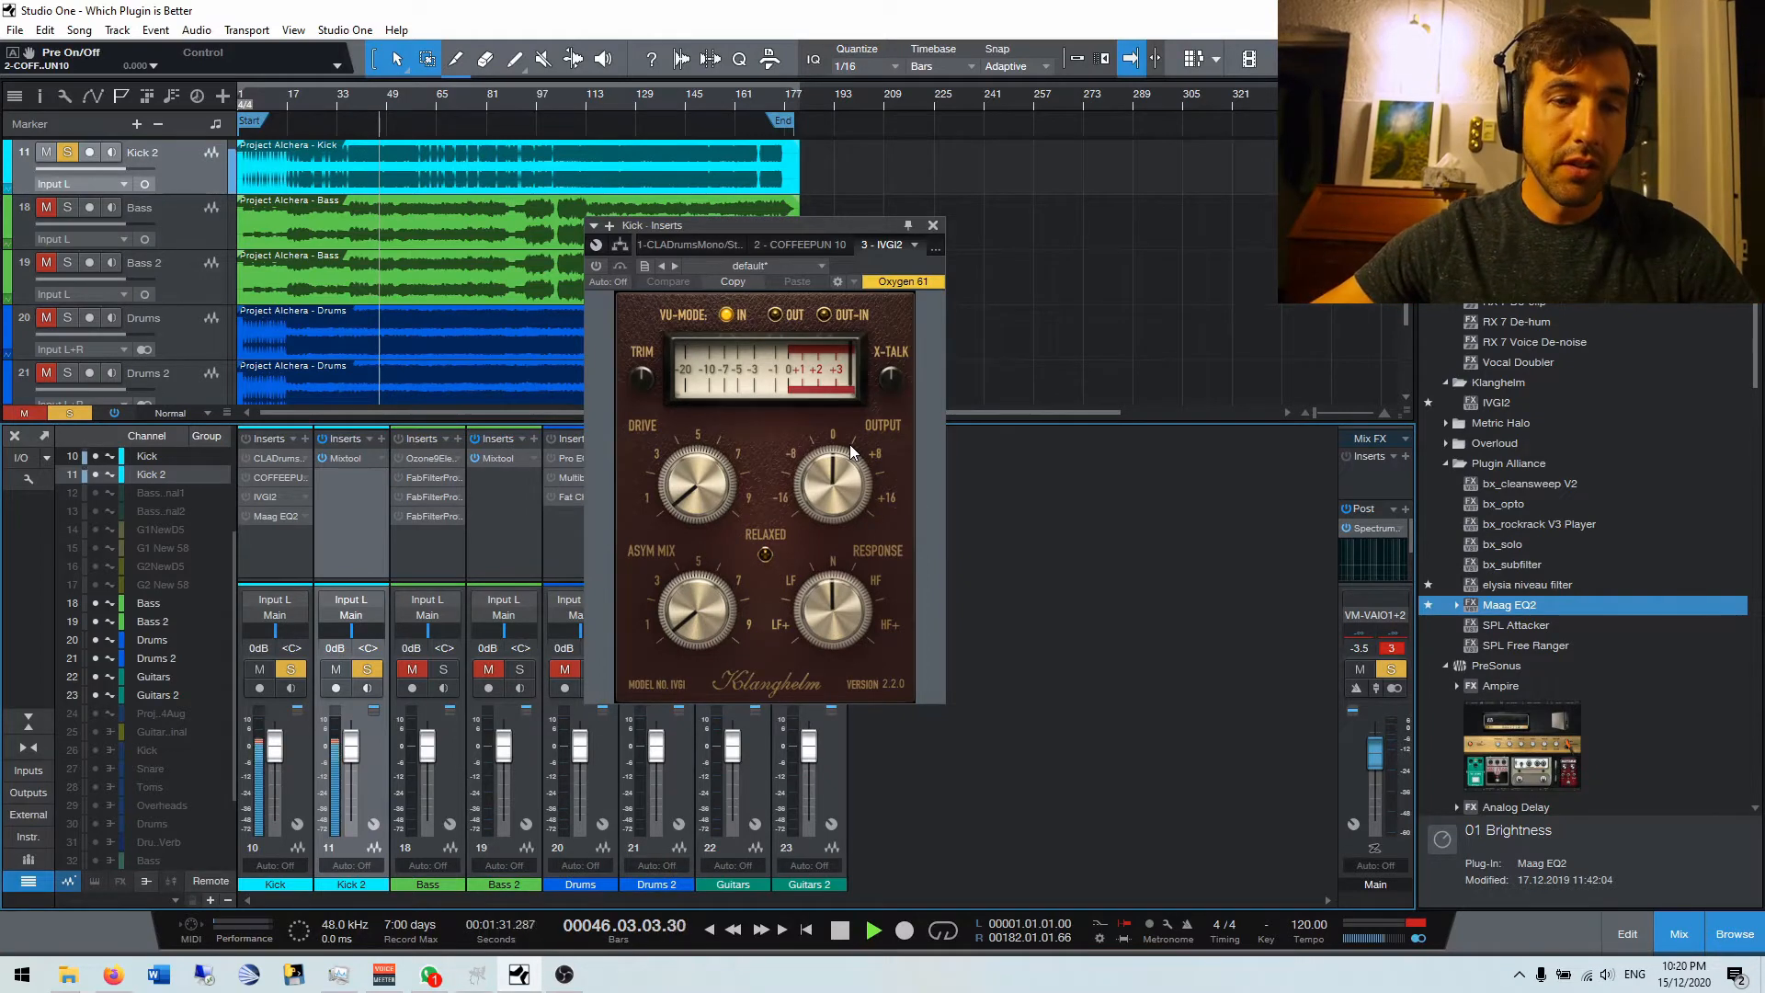
{"action": "left_click", "coordinate": [593, 270]}
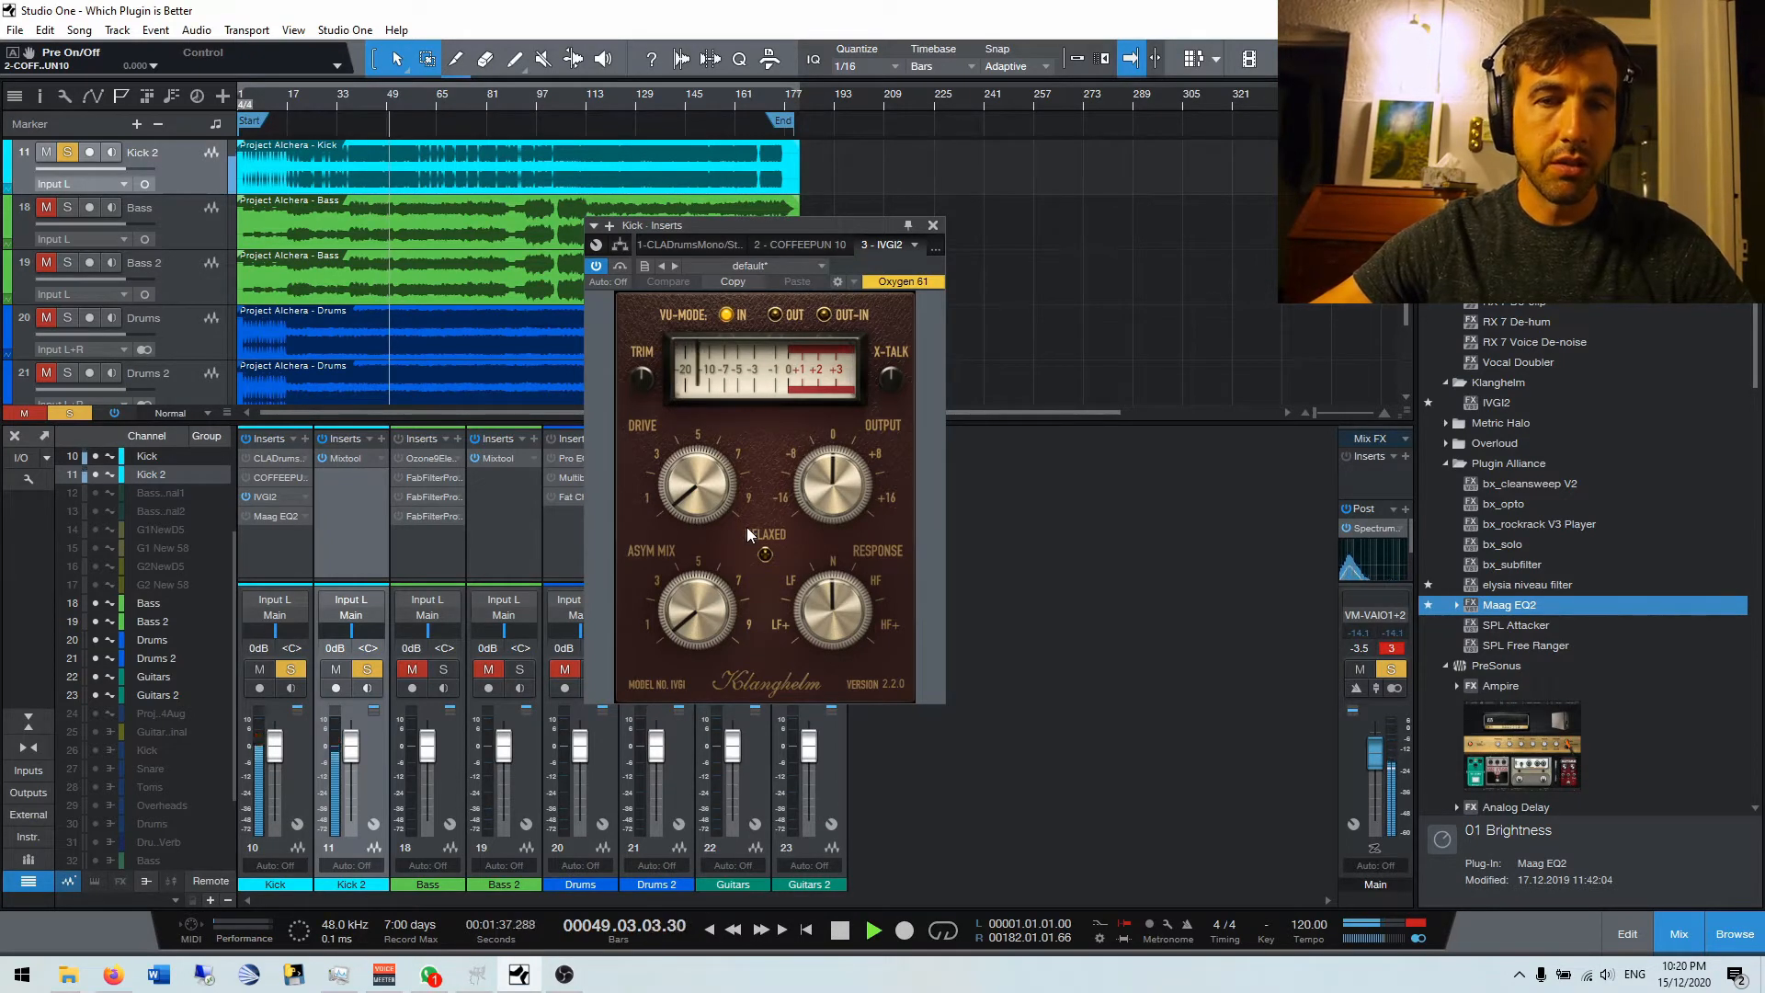
{"action": "key", "text": "space"}
{"action": "left_click", "coordinate": [594, 266]}
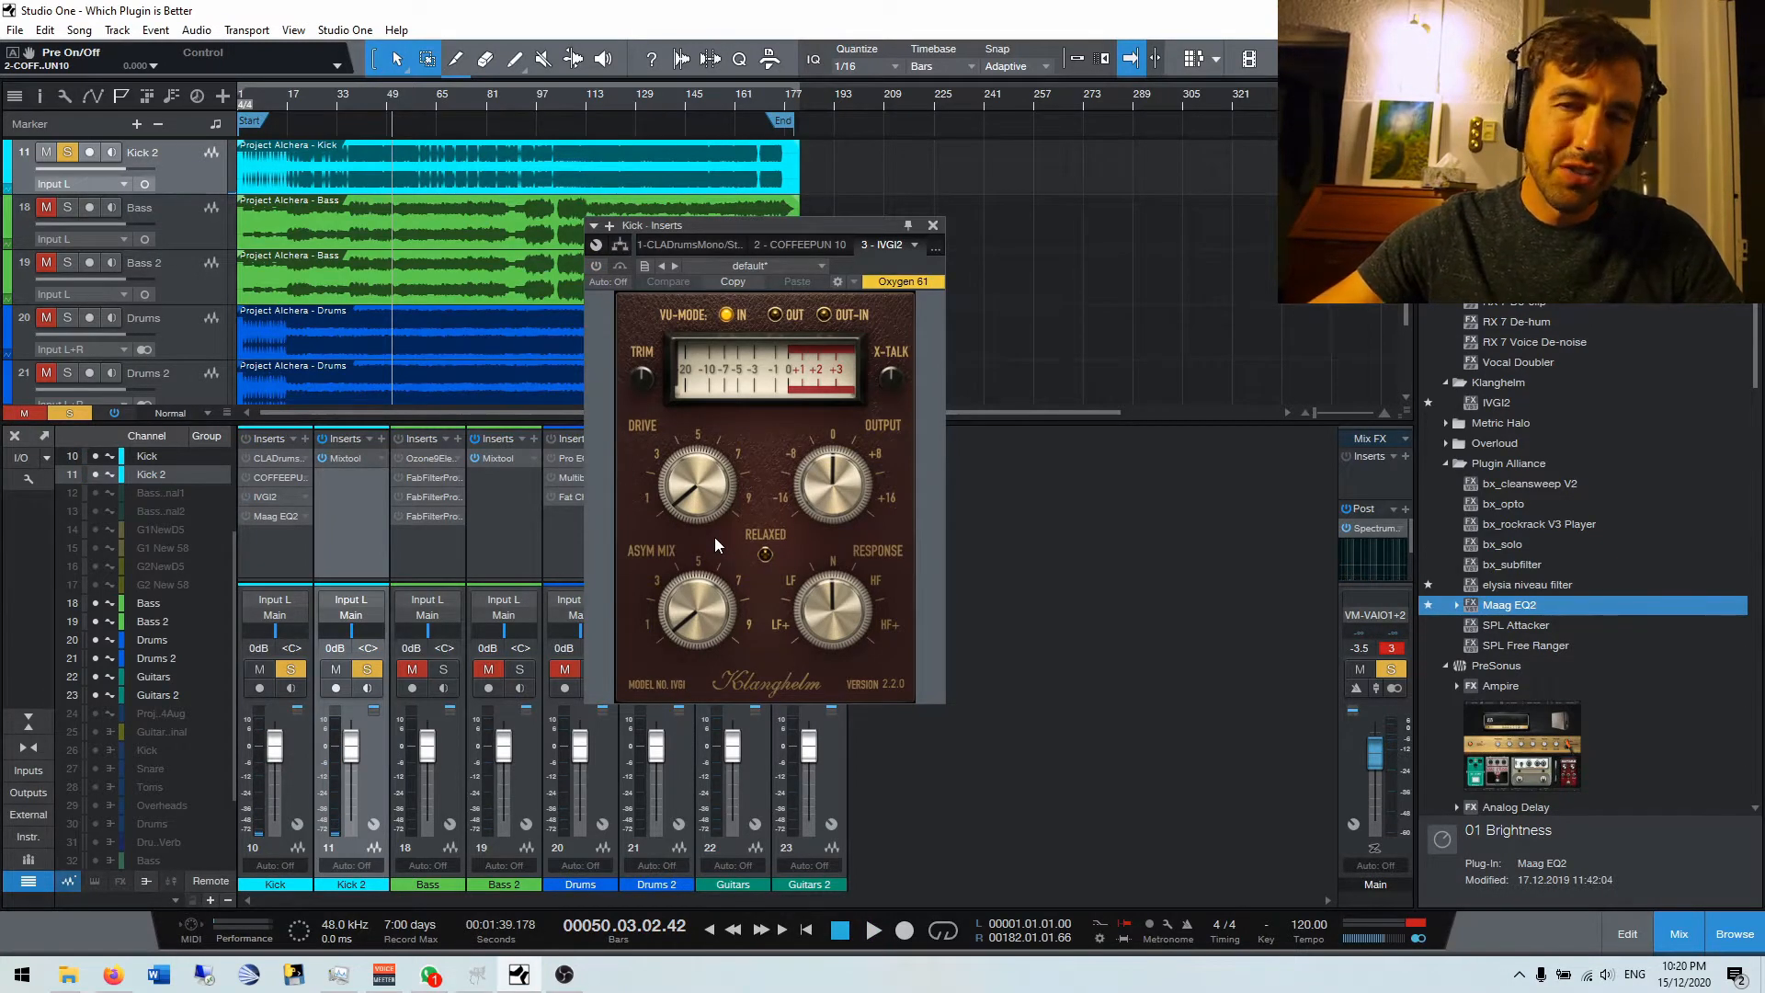
Audition the Kick channel's Maag EQ2 insert with its air band frequency set to 15 kHz.
{"action": "left_click", "coordinate": [933, 226]}
{"action": "left_click", "coordinate": [275, 519]}
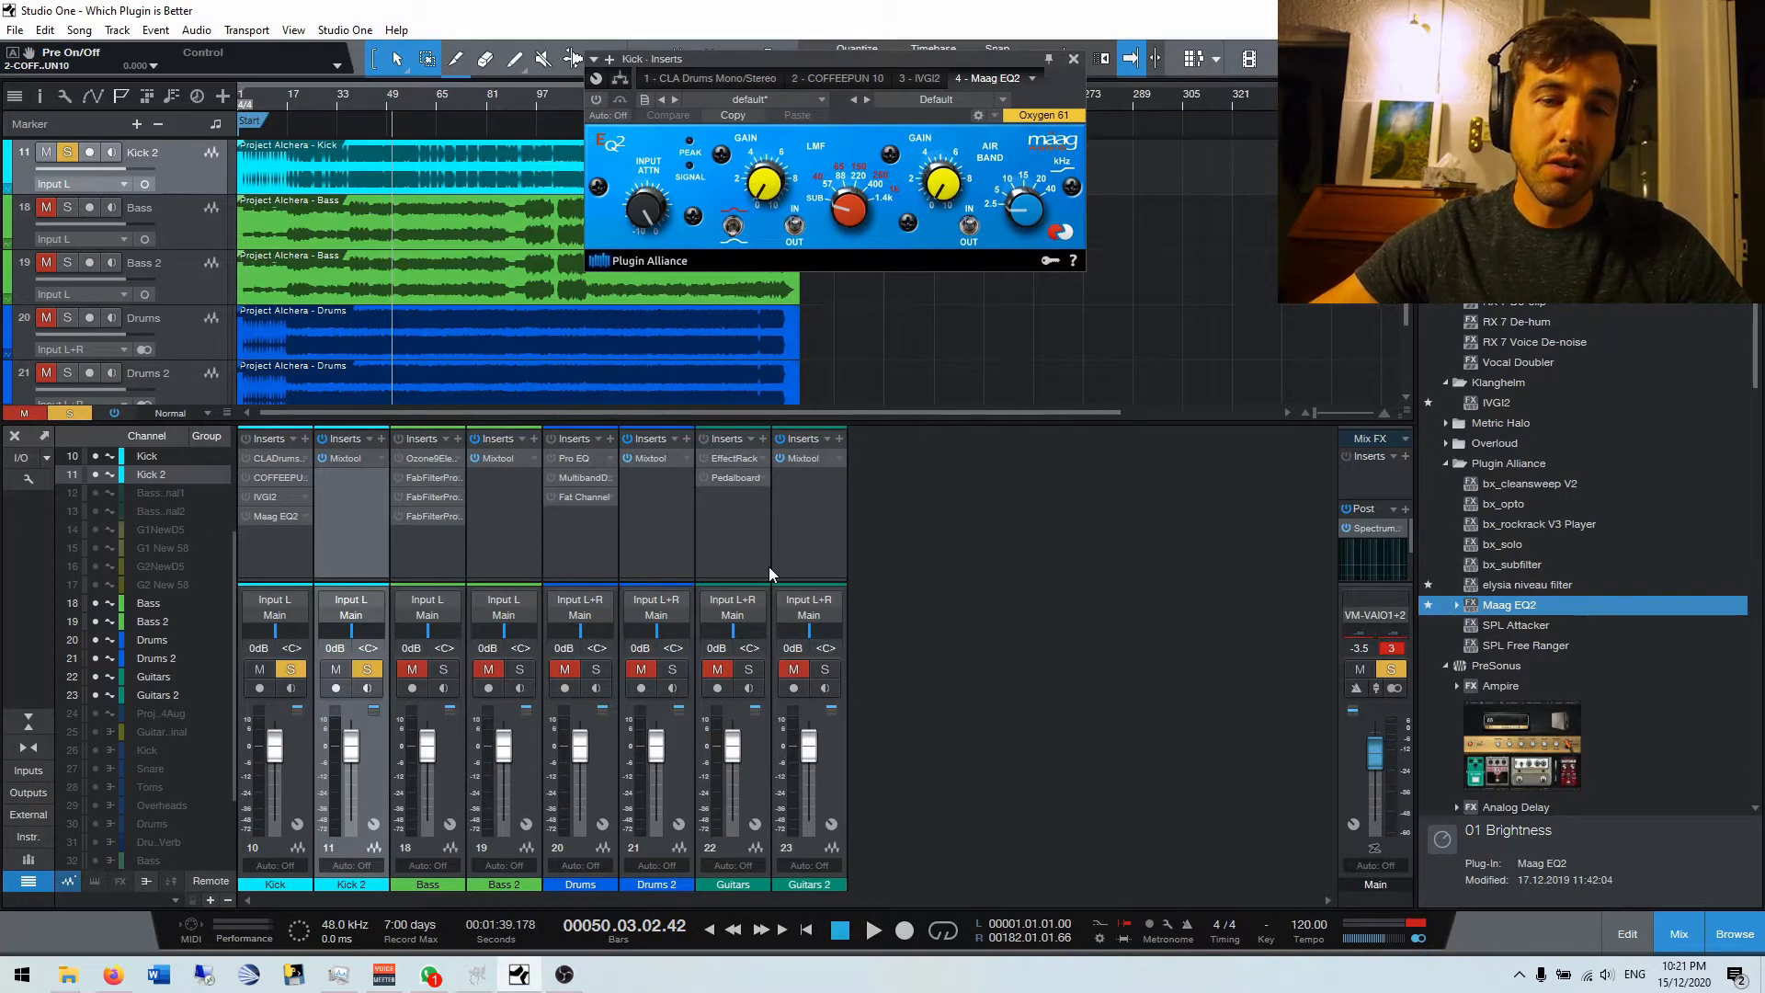
{"action": "key", "text": "space"}
{"action": "left_click", "coordinate": [596, 99]}
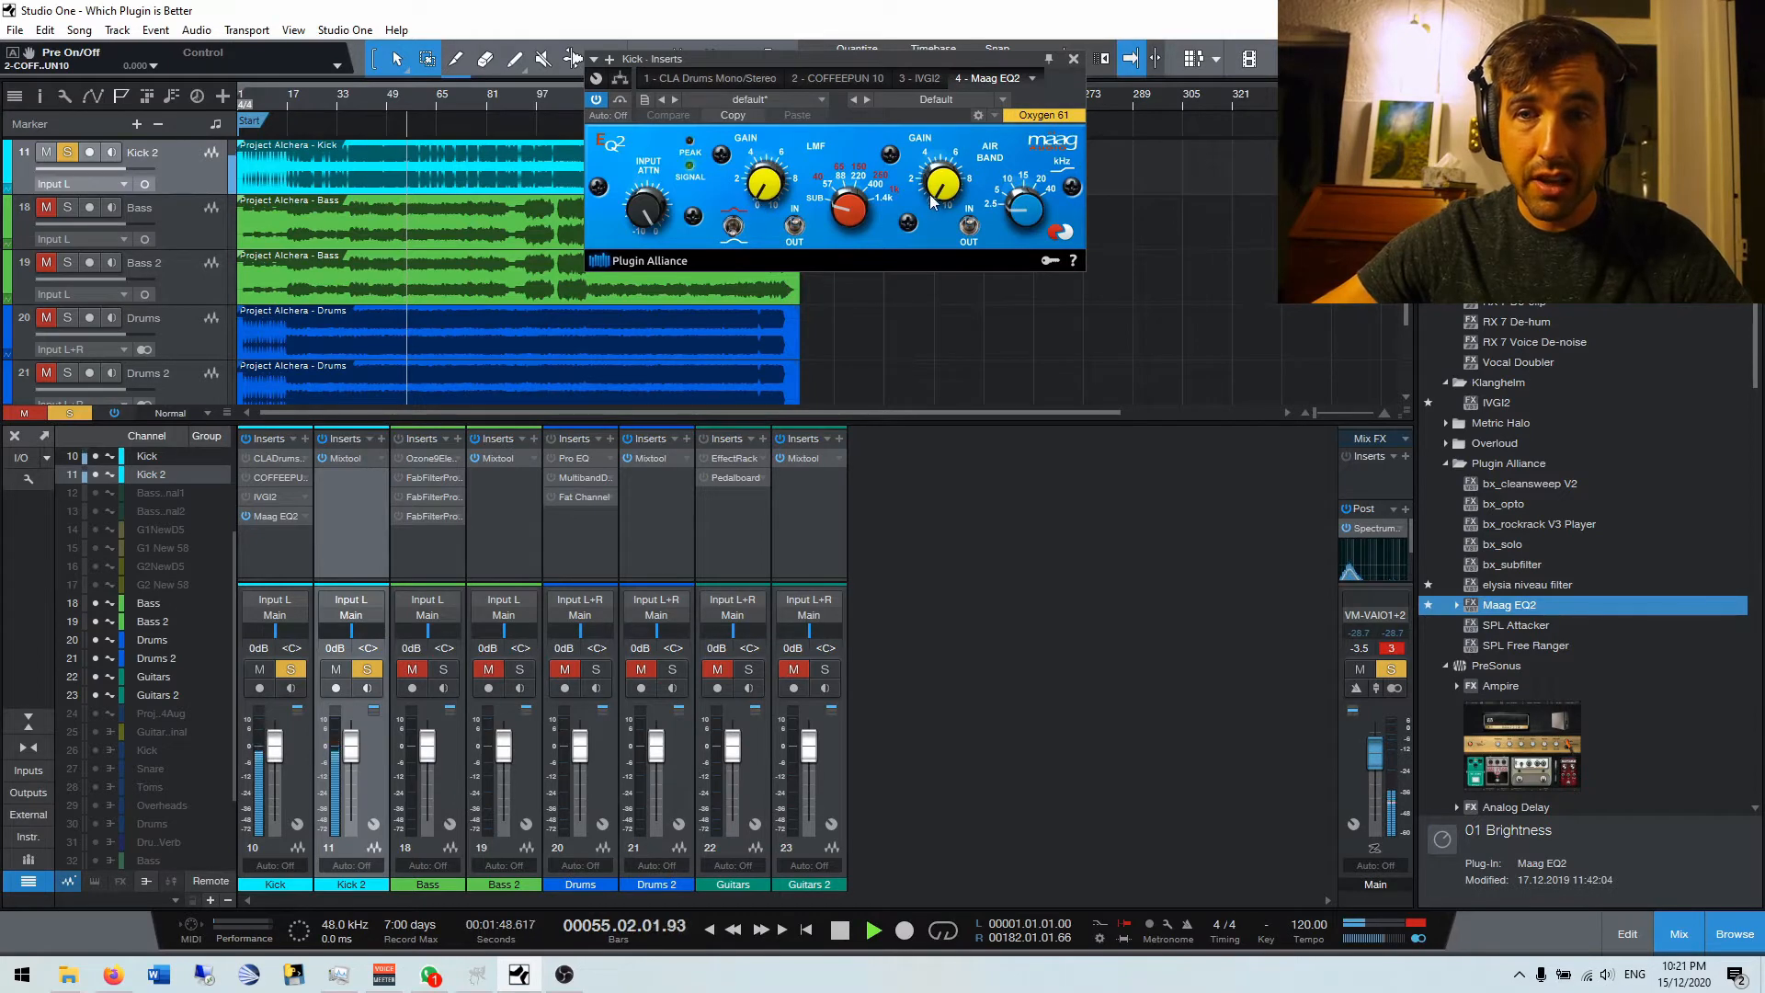
{"action": "mouse_move", "coordinate": [1015, 207]}
{"action": "left_mouse_down"}
{"action": "mouse_move", "coordinate": [1036, 136]}
{"action": "mouse_move", "coordinate": [1009, 214]}
{"action": "mouse_move", "coordinate": [1015, 188]}
{"action": "mouse_move", "coordinate": [1002, 195]}
{"action": "left_mouse_up"}
{"action": "key", "text": "space"}
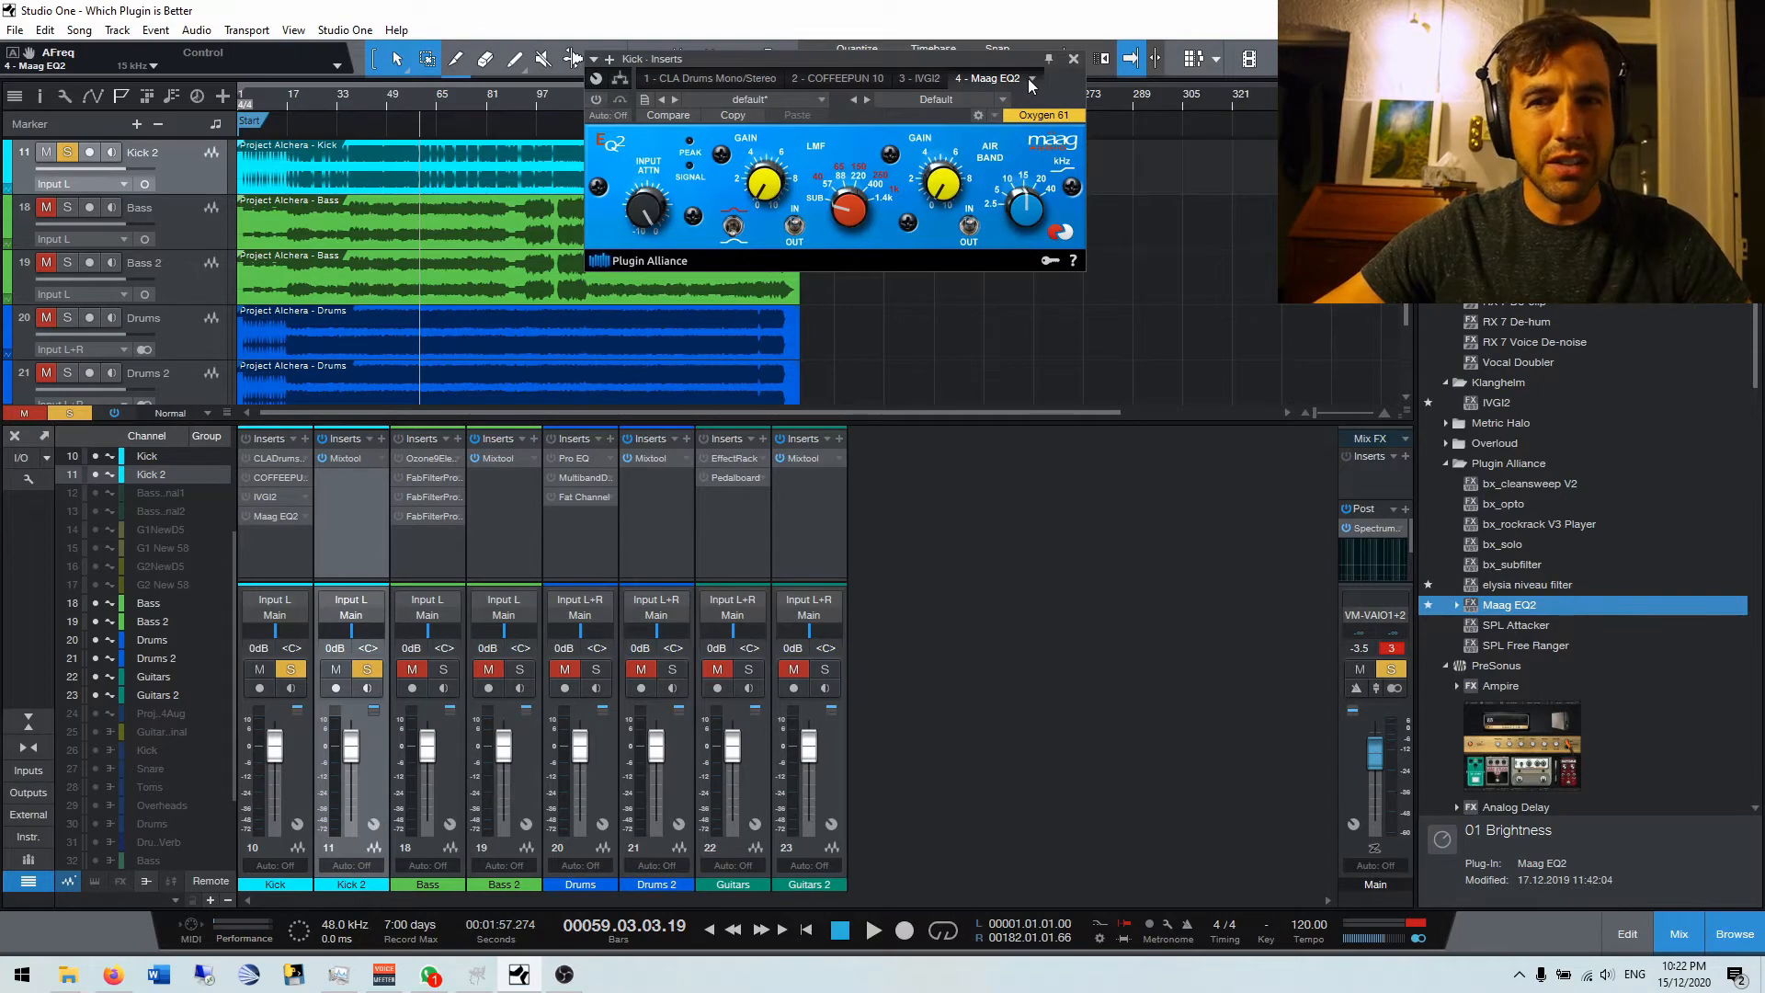
{"action": "left_click", "coordinate": [1073, 59]}
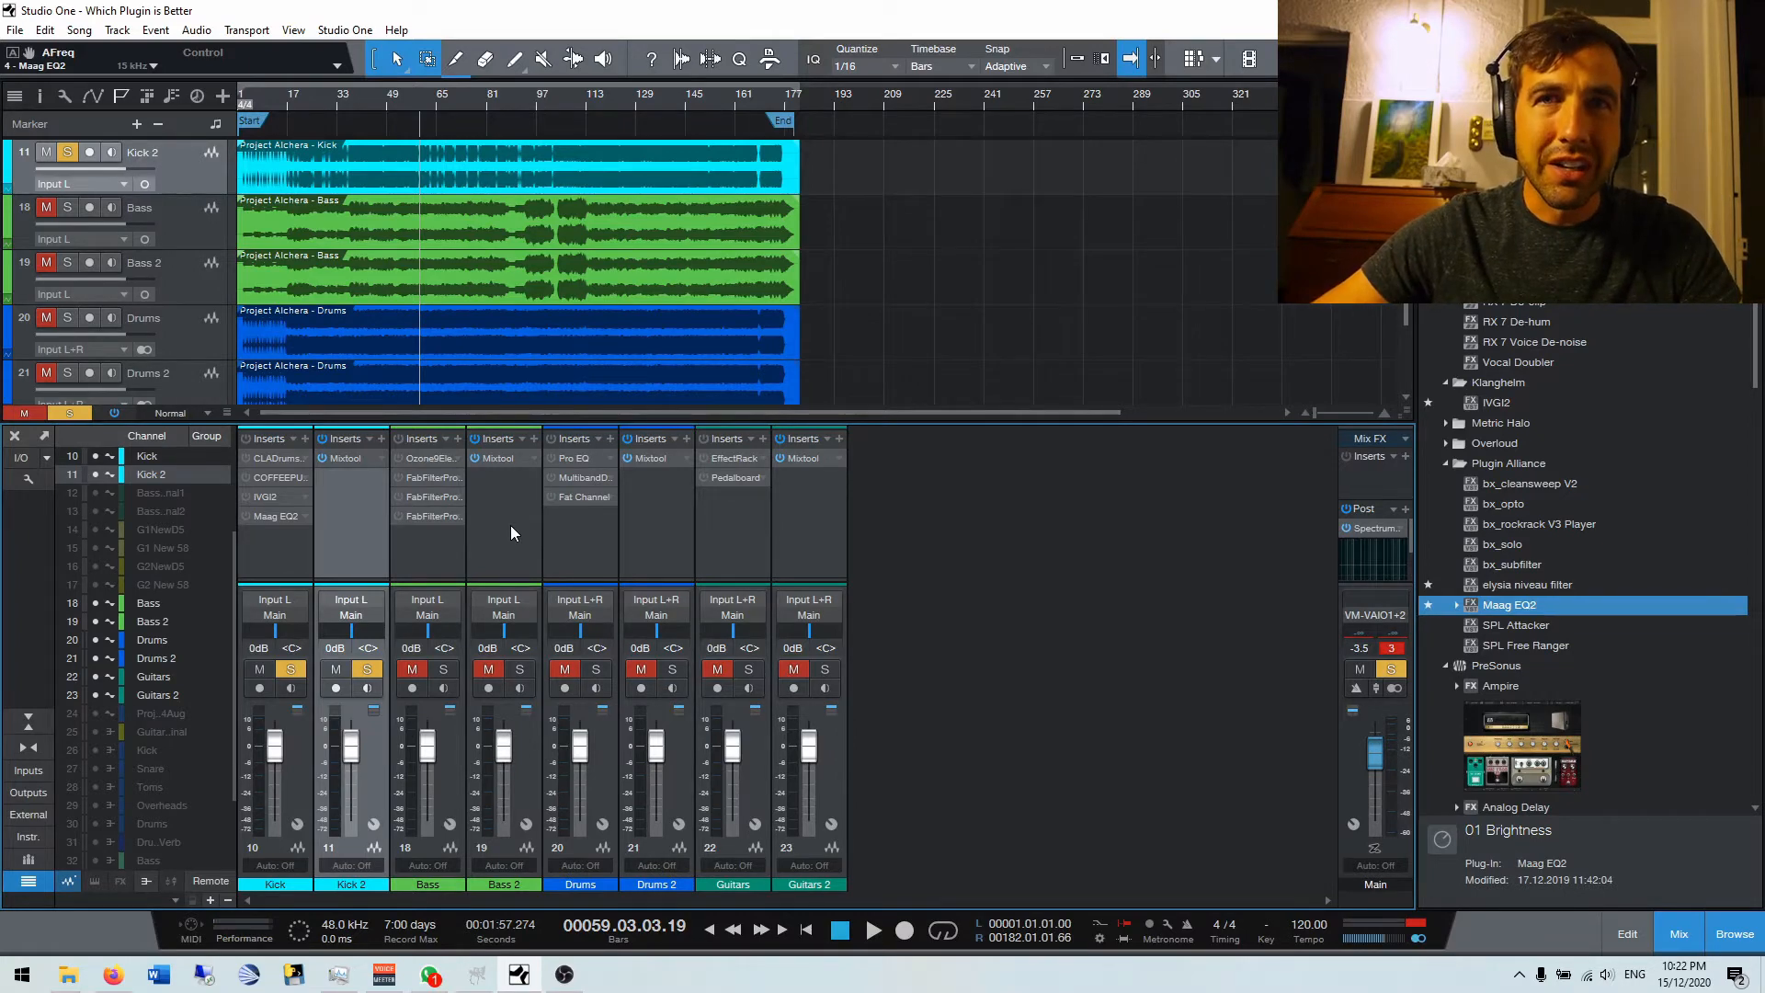
Unsolo the Kick and Kick 2 channels and solo Bass and Bass 2 instead.
{"action": "left_click", "coordinate": [367, 670]}
{"action": "left_click", "coordinate": [299, 671]}
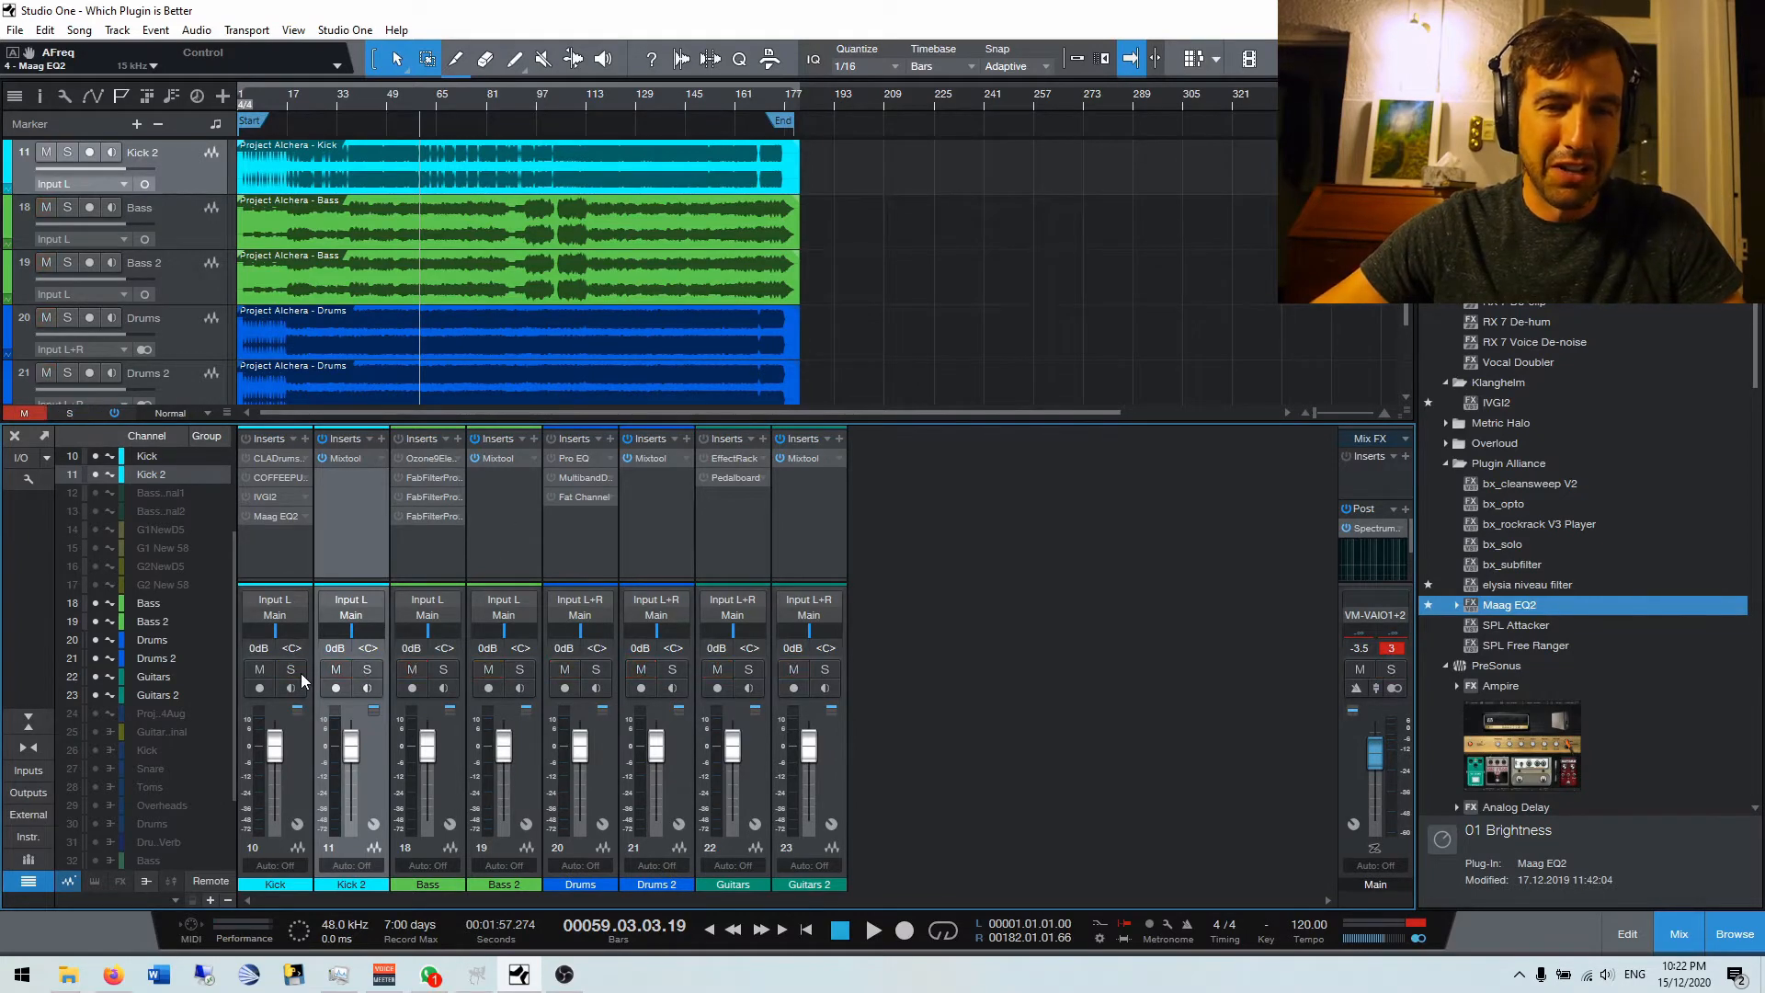
{"action": "left_click", "coordinate": [448, 671]}
{"action": "left_click", "coordinate": [522, 670]}
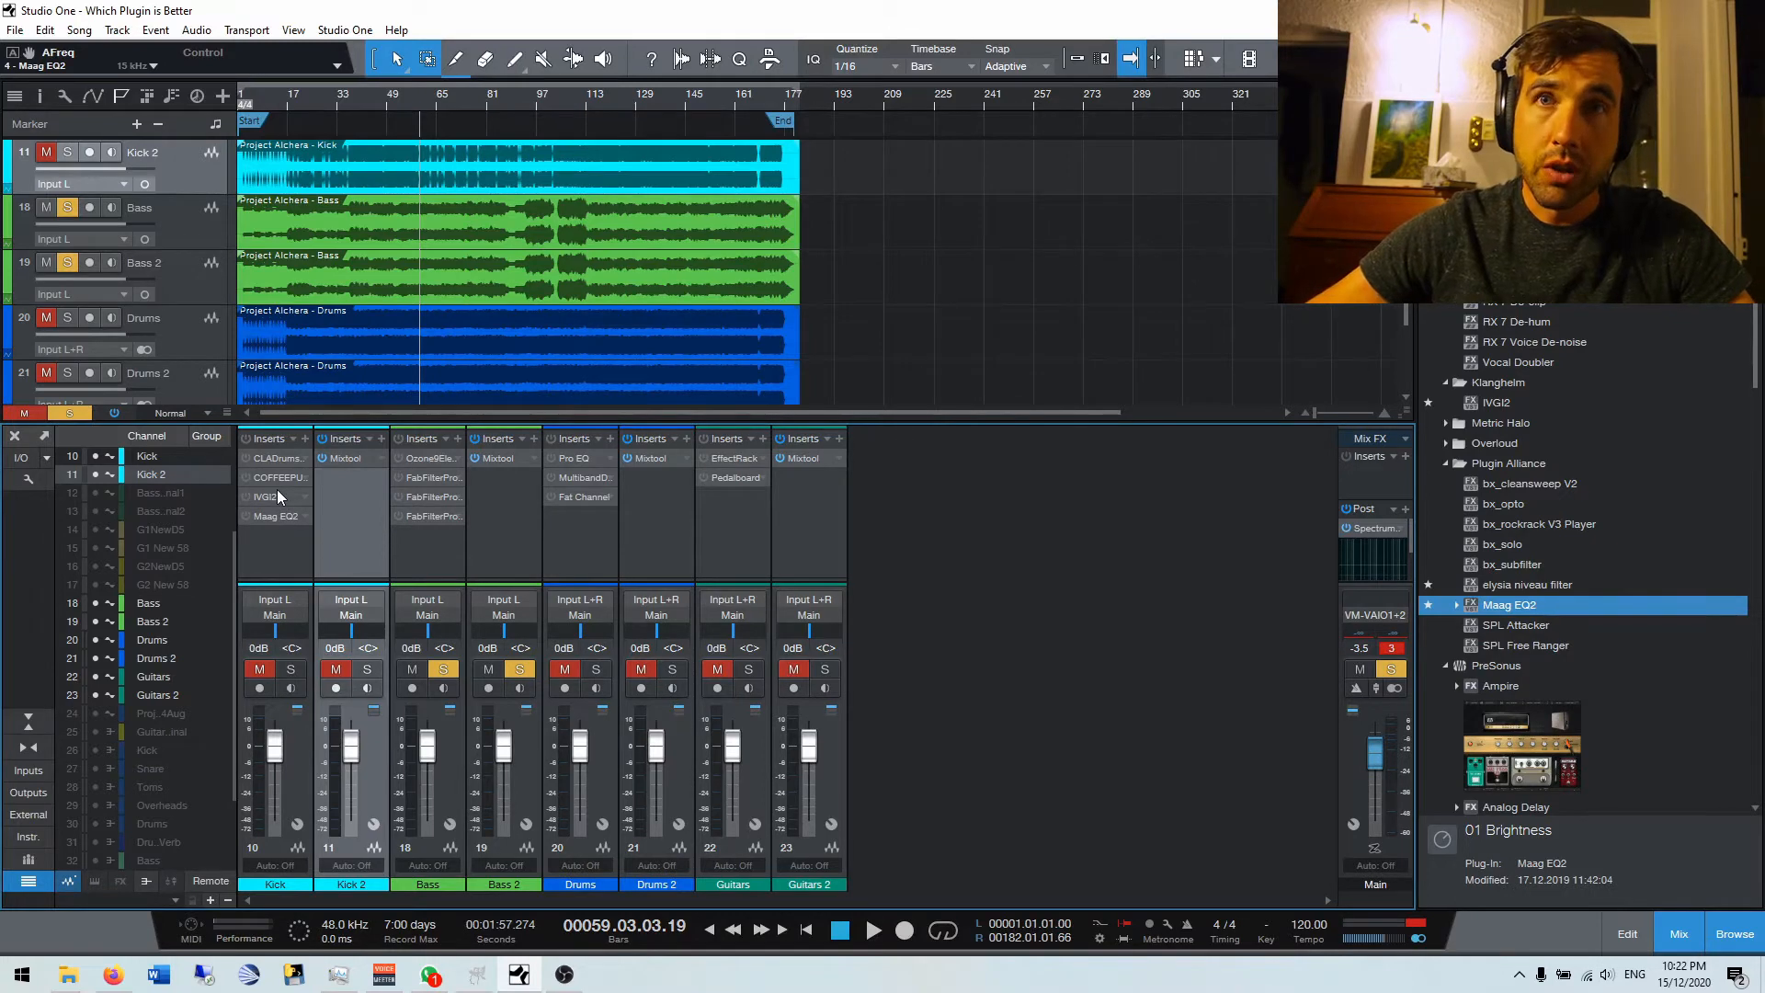
Open the Ozone 9 Elements insert on the Bass channel and enable it during playback.
{"action": "left_click", "coordinate": [425, 460]}
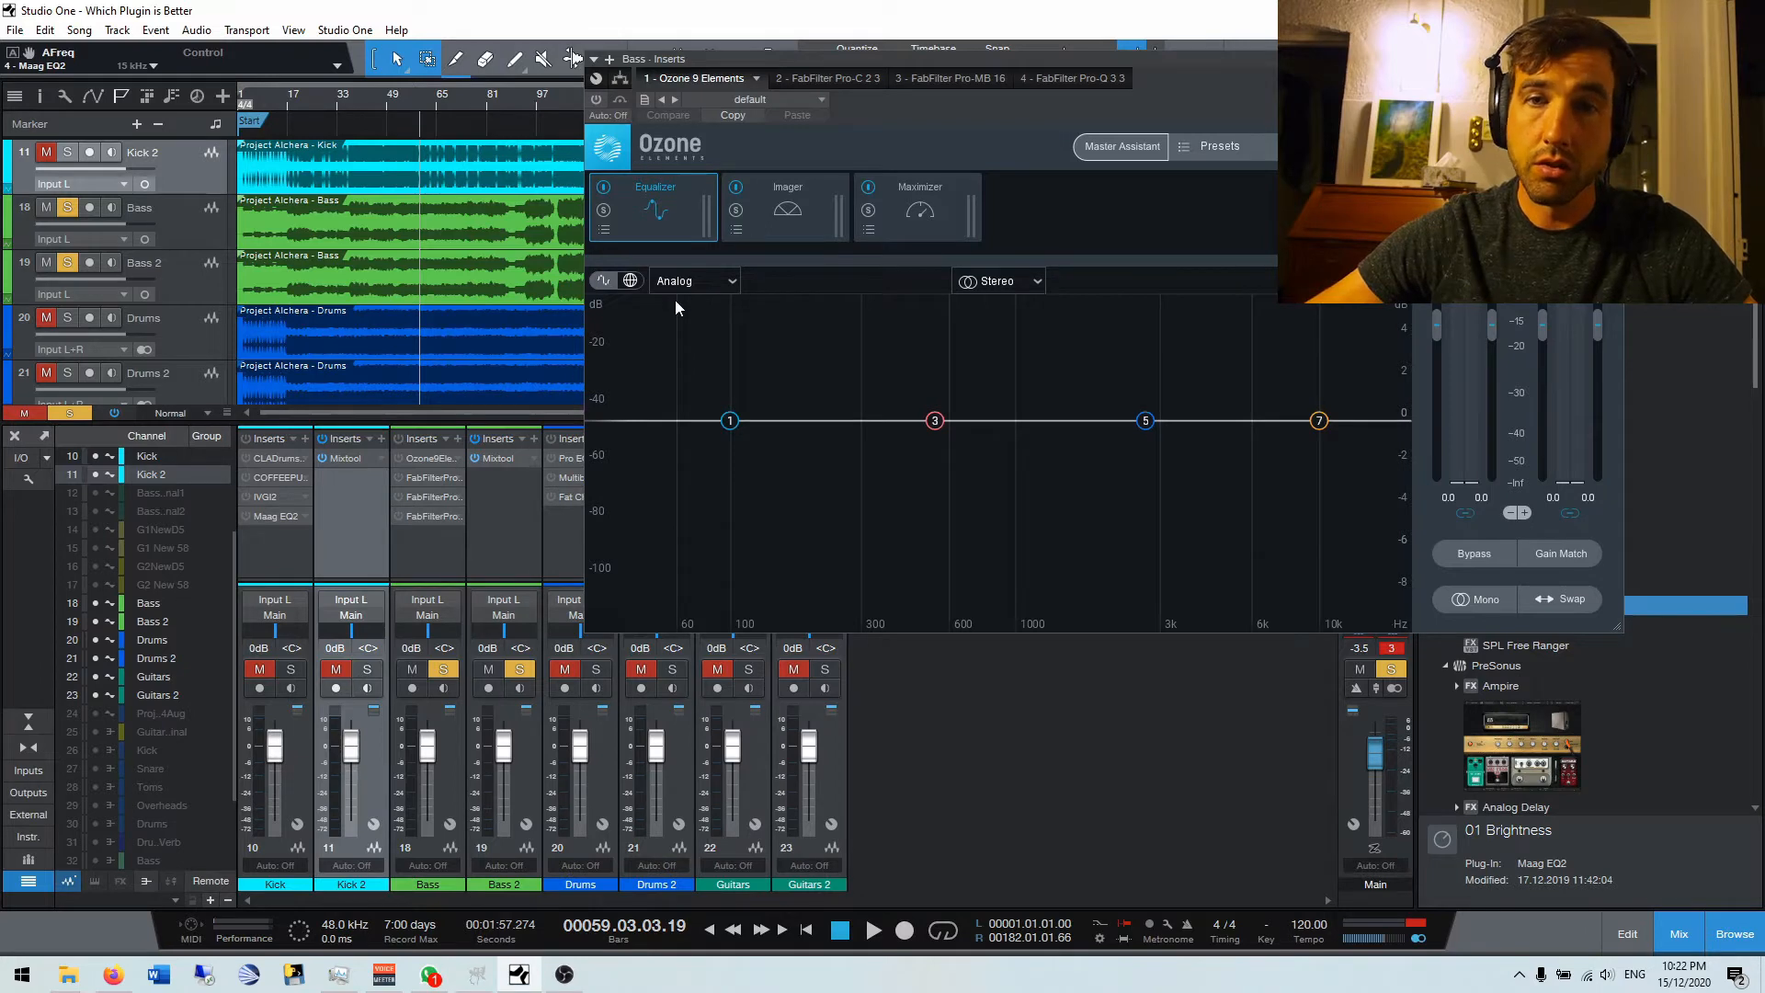
{"action": "key", "text": "space"}
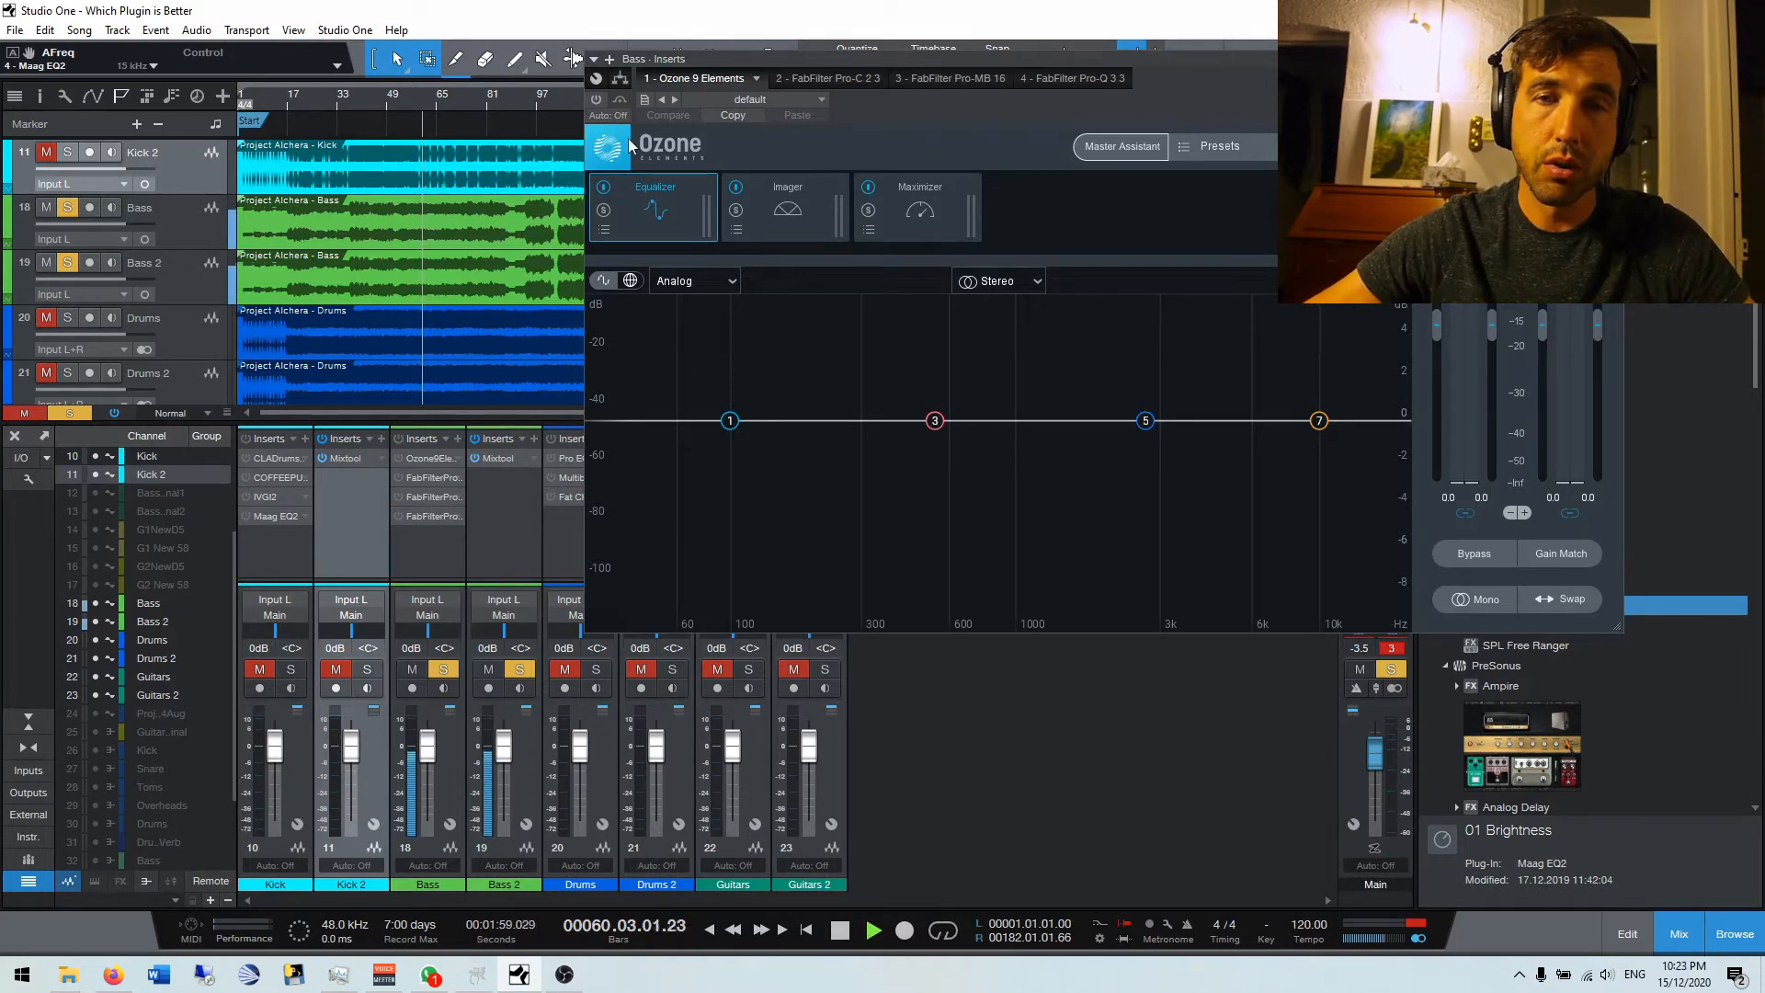
{"action": "left_click", "coordinate": [596, 99]}
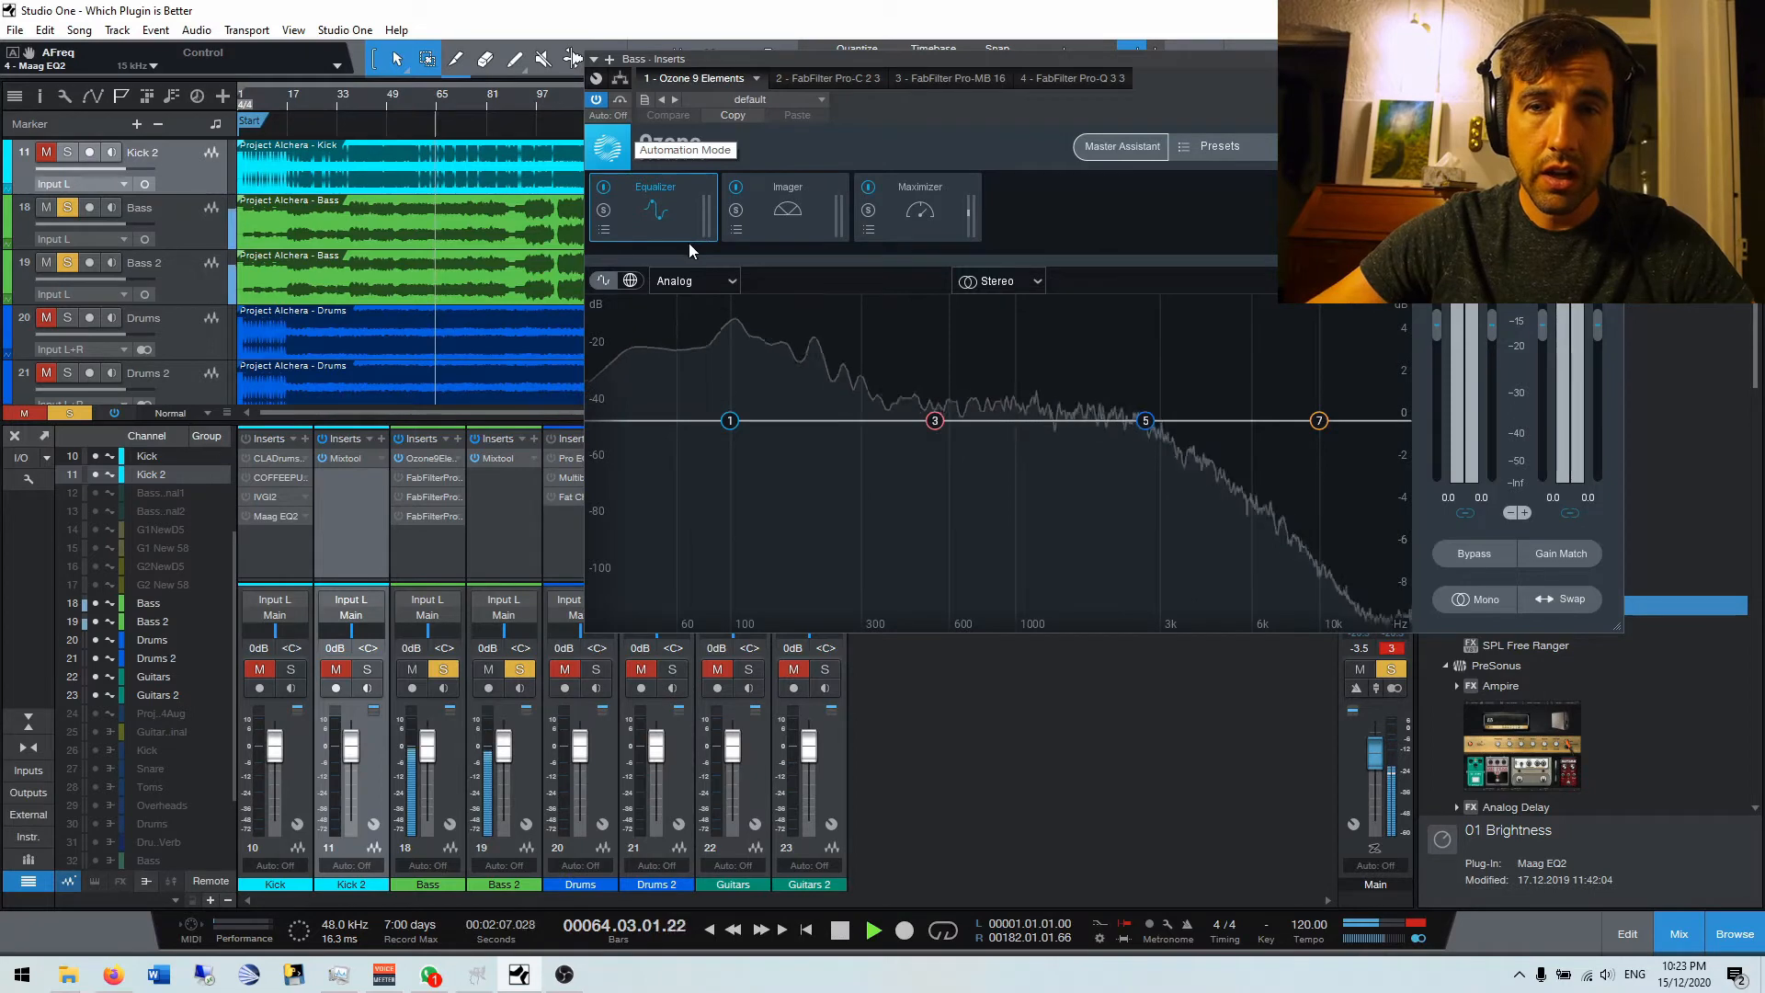
Bypass the Equalizer, Imager and Maximizer modules in Ozone 9 Elements, toggling the Maximizer to compare.
{"action": "left_click", "coordinate": [605, 189]}
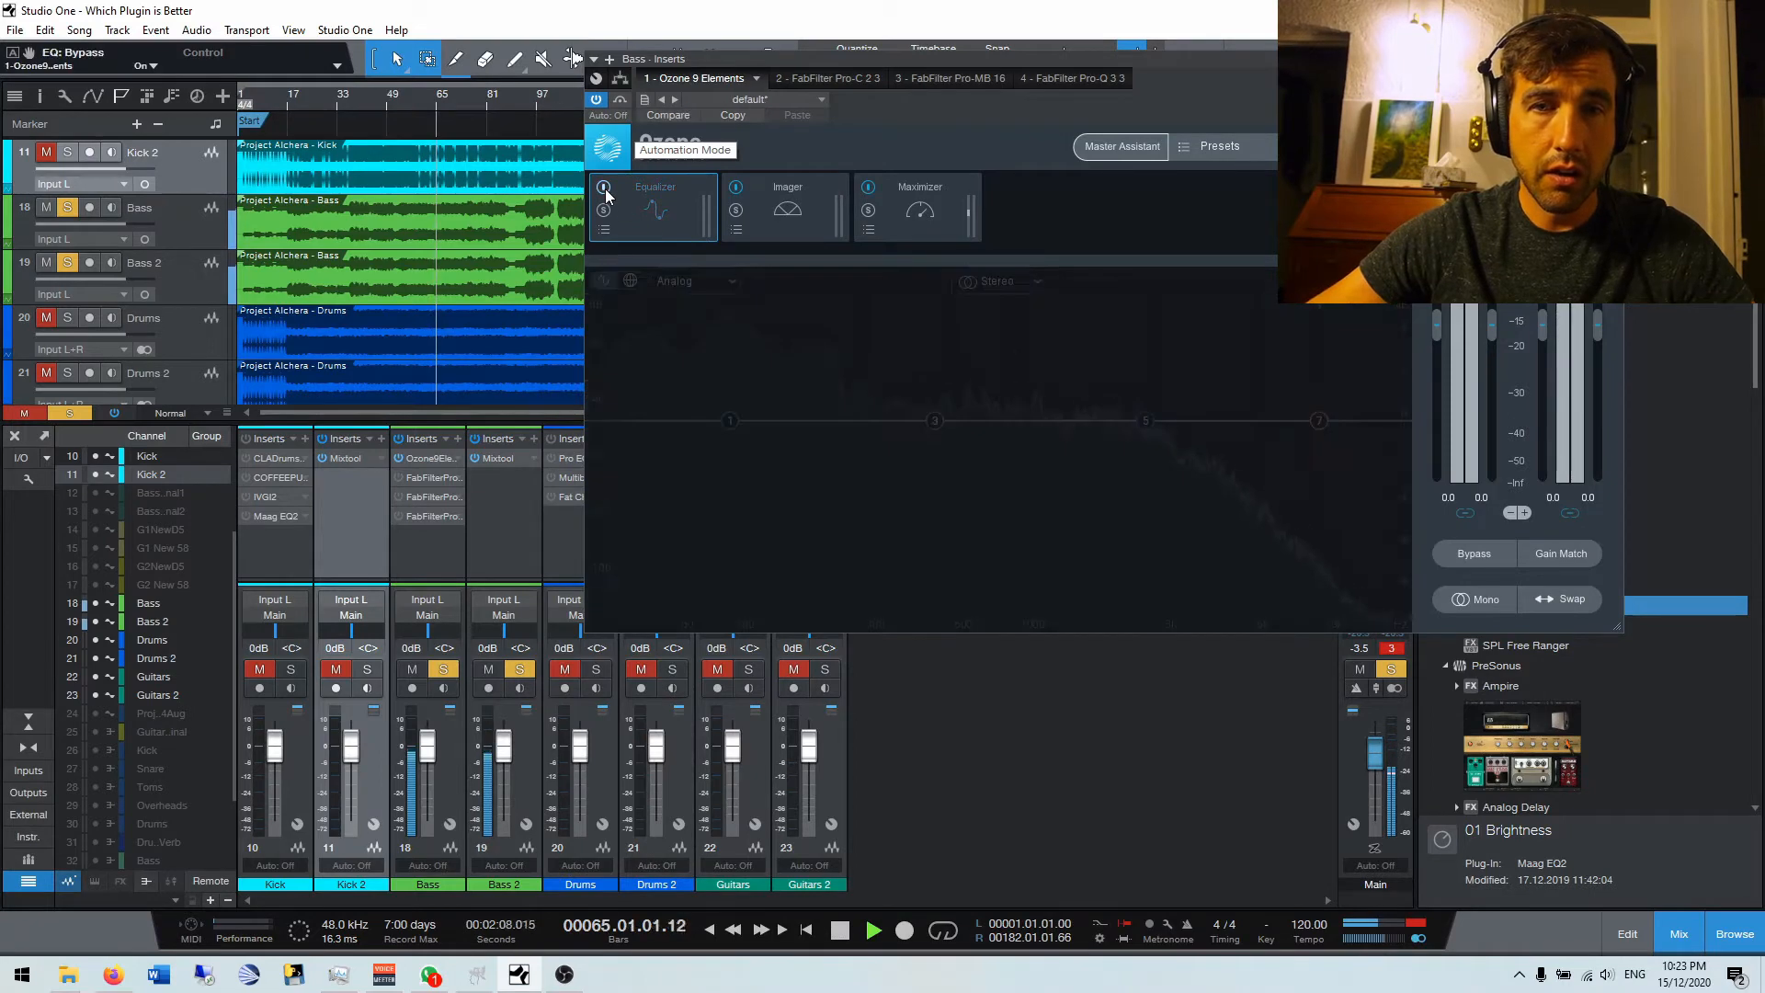
{"action": "left_click", "coordinate": [735, 187]}
{"action": "left_click", "coordinate": [868, 188]}
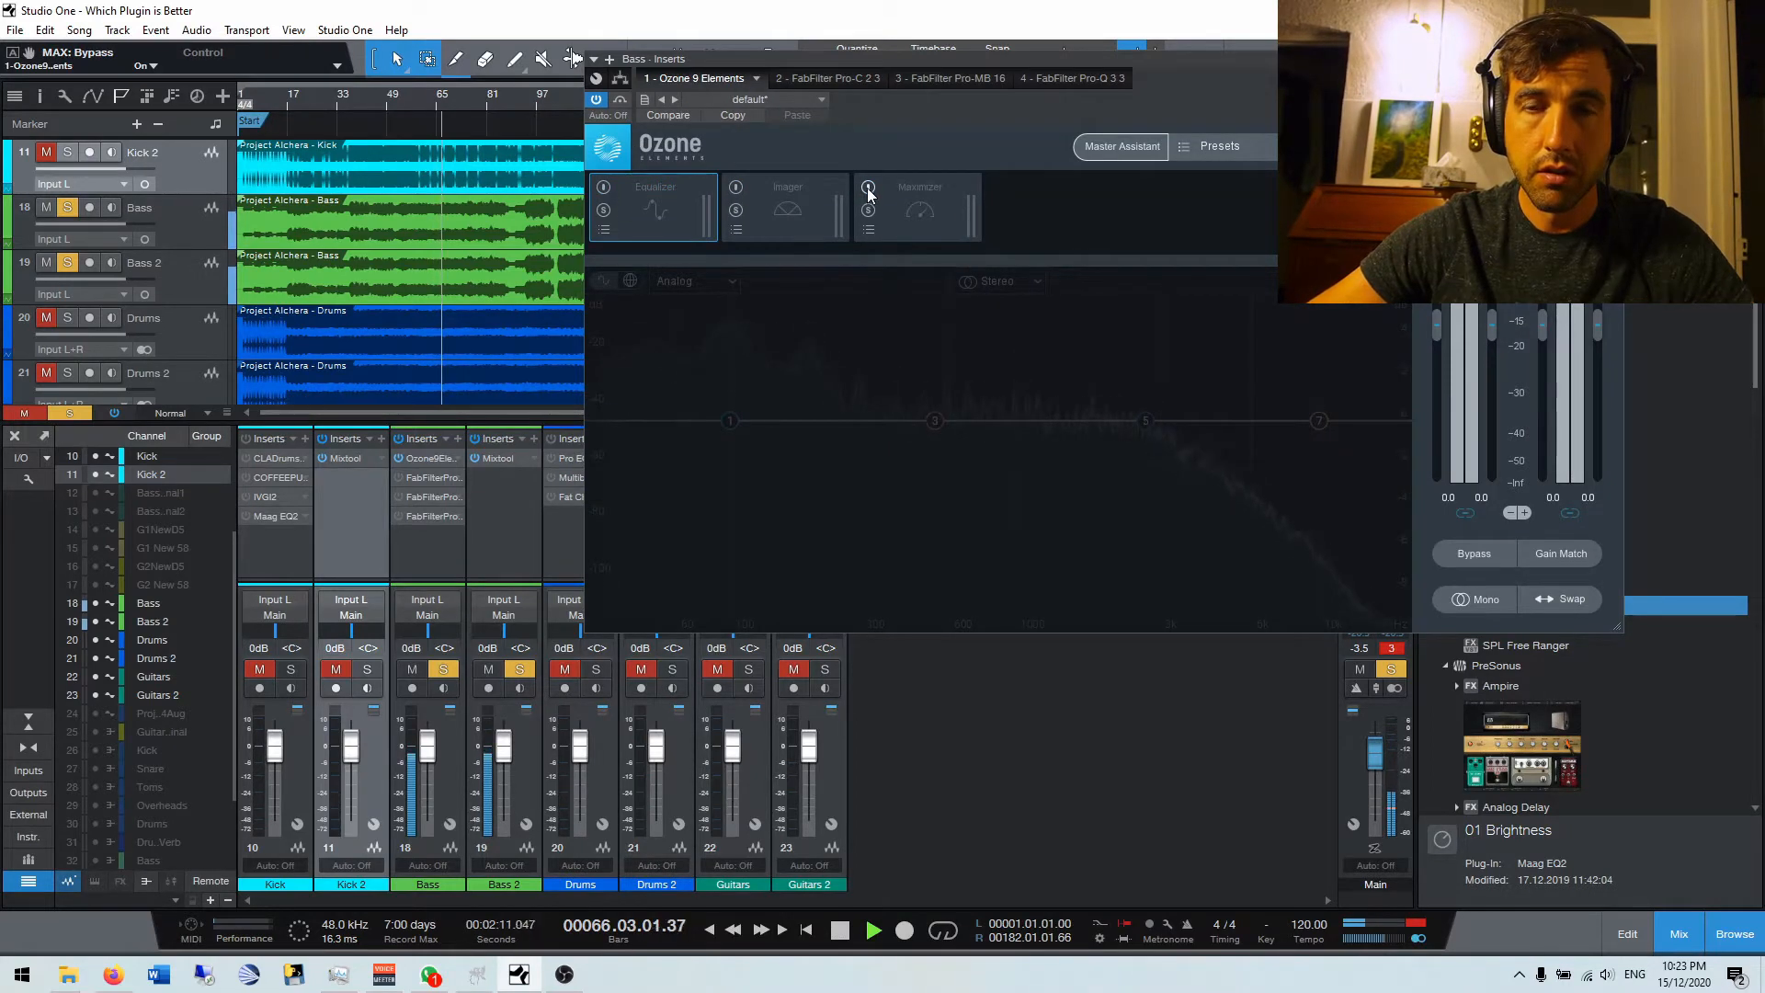
{"action": "left_click", "coordinate": [932, 206]}
{"action": "left_click", "coordinate": [869, 188]}
{"action": "left_click", "coordinate": [868, 189]}
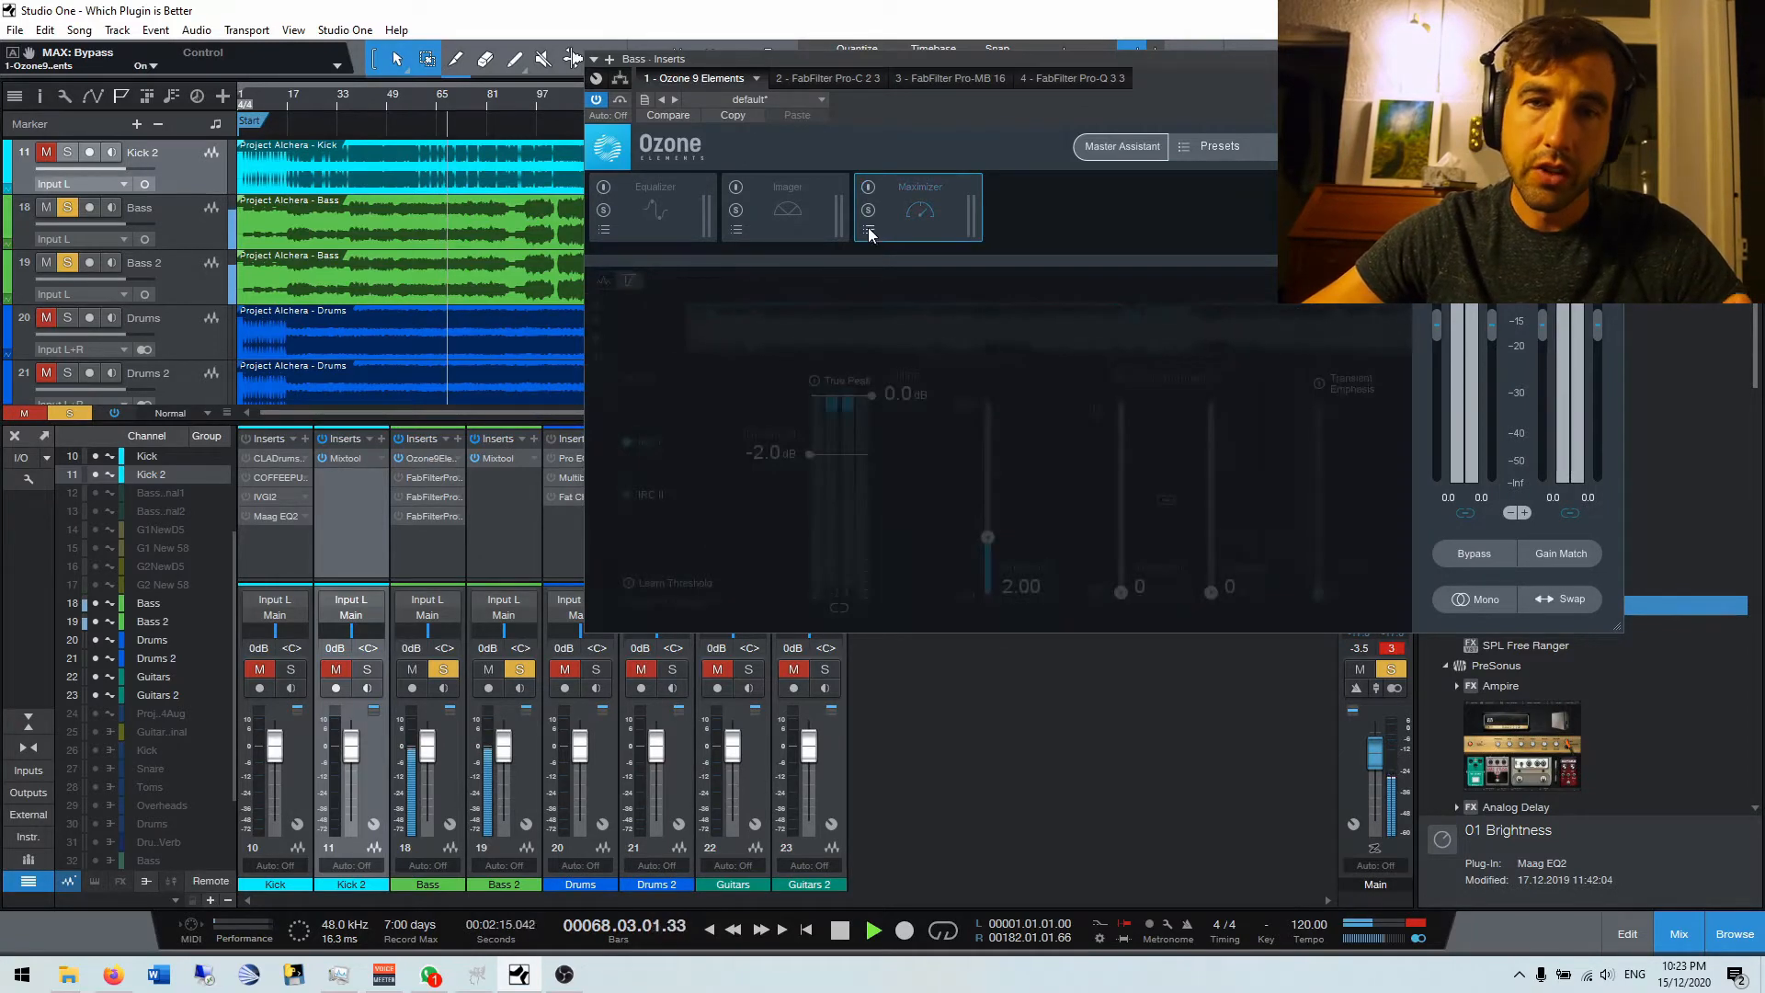
Toggle the Imager module in Ozone 9 Elements on and off to compare, and re-enable and show the Equalizer module.
{"action": "left_click", "coordinate": [763, 221]}
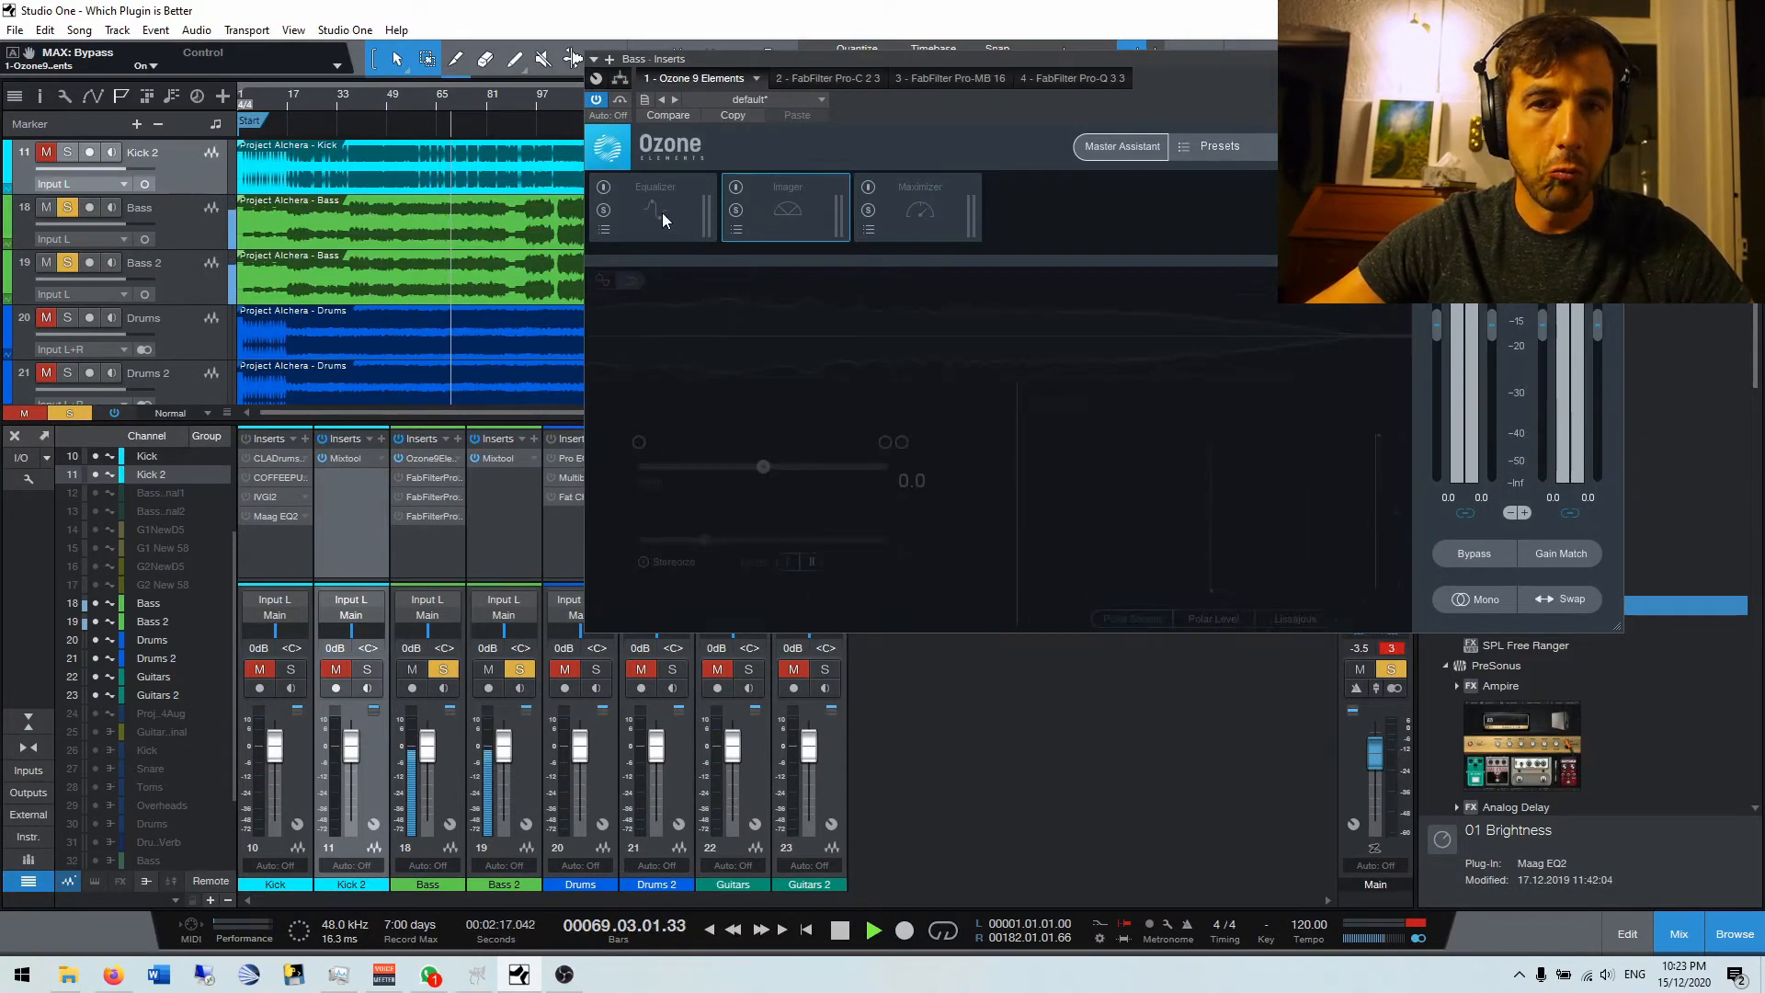
{"action": "left_click", "coordinate": [737, 188]}
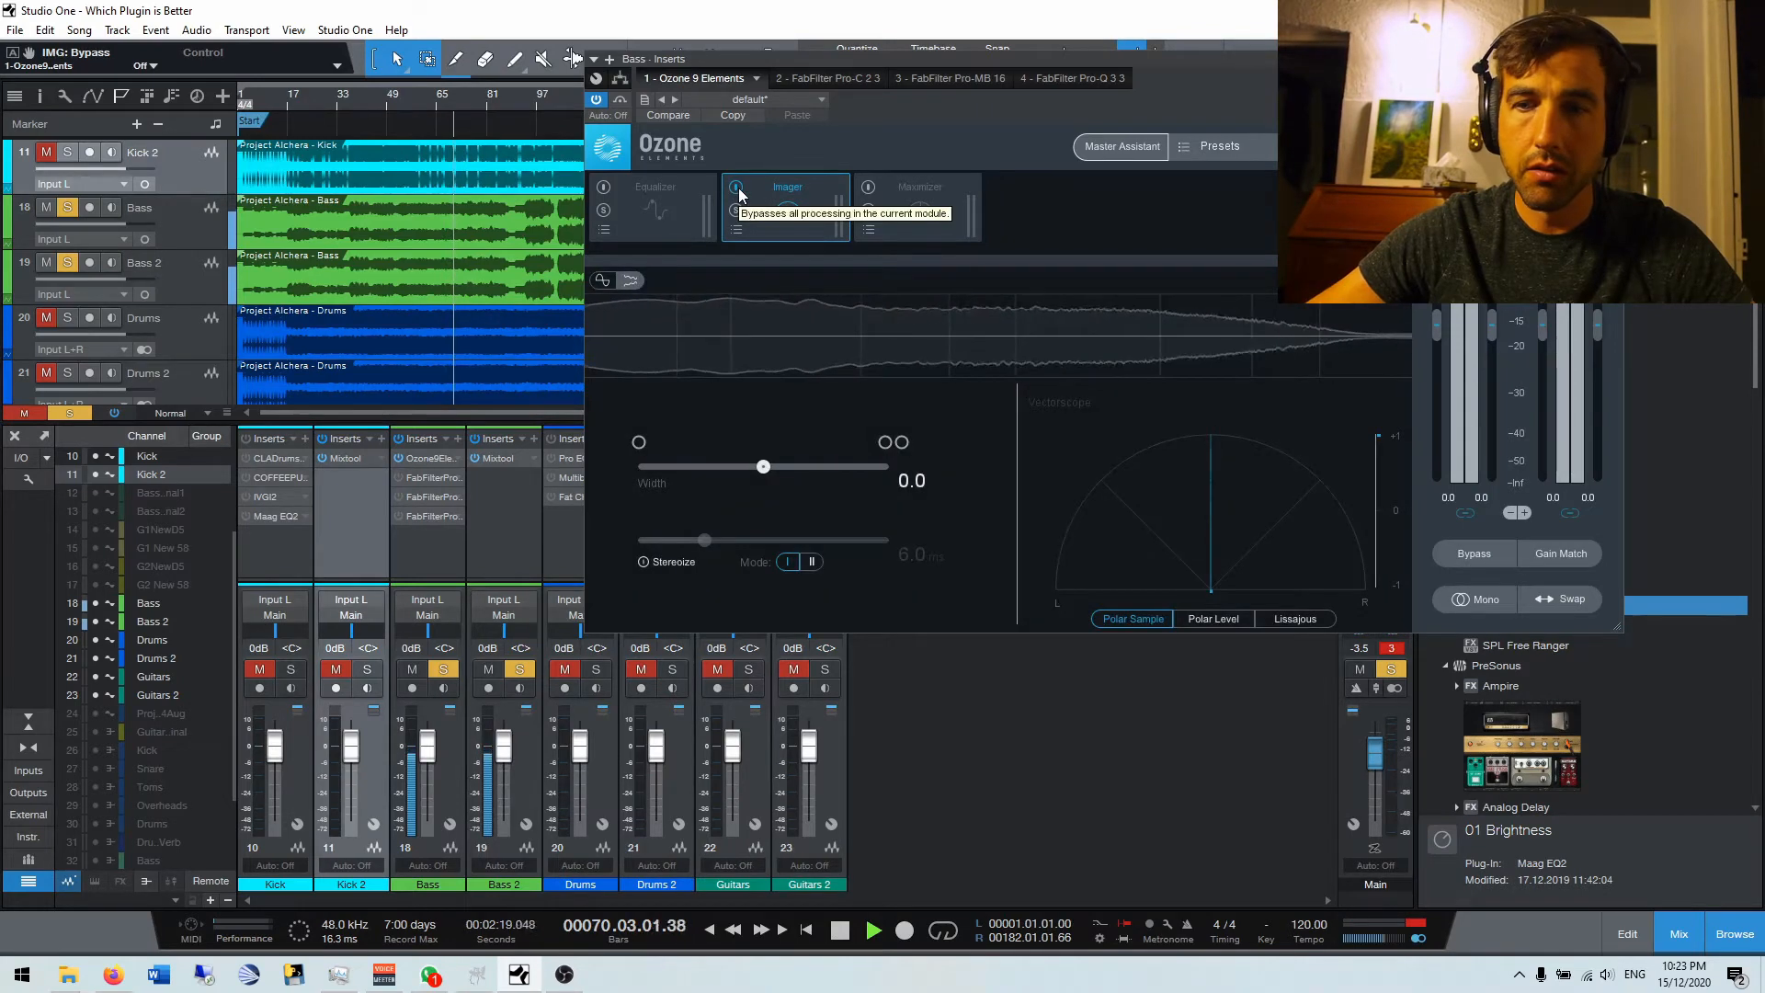
{"action": "left_click", "coordinate": [737, 188]}
{"action": "left_click", "coordinate": [604, 187]}
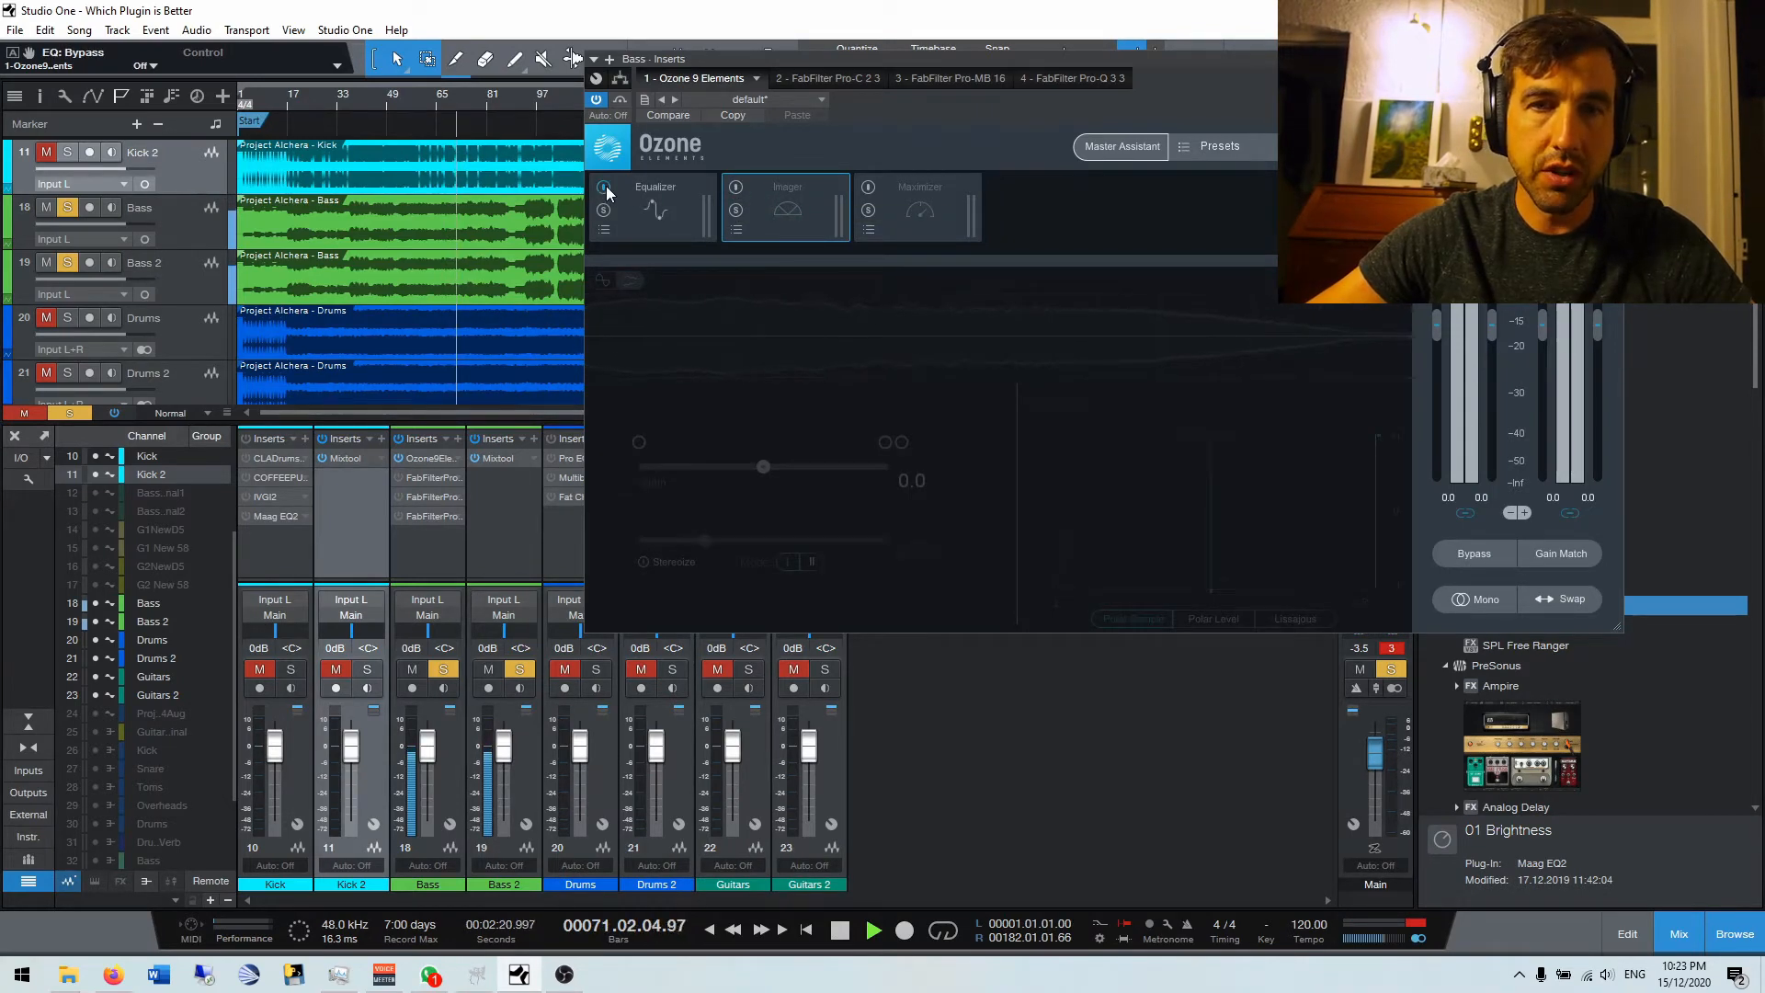
{"action": "left_click", "coordinate": [666, 207]}
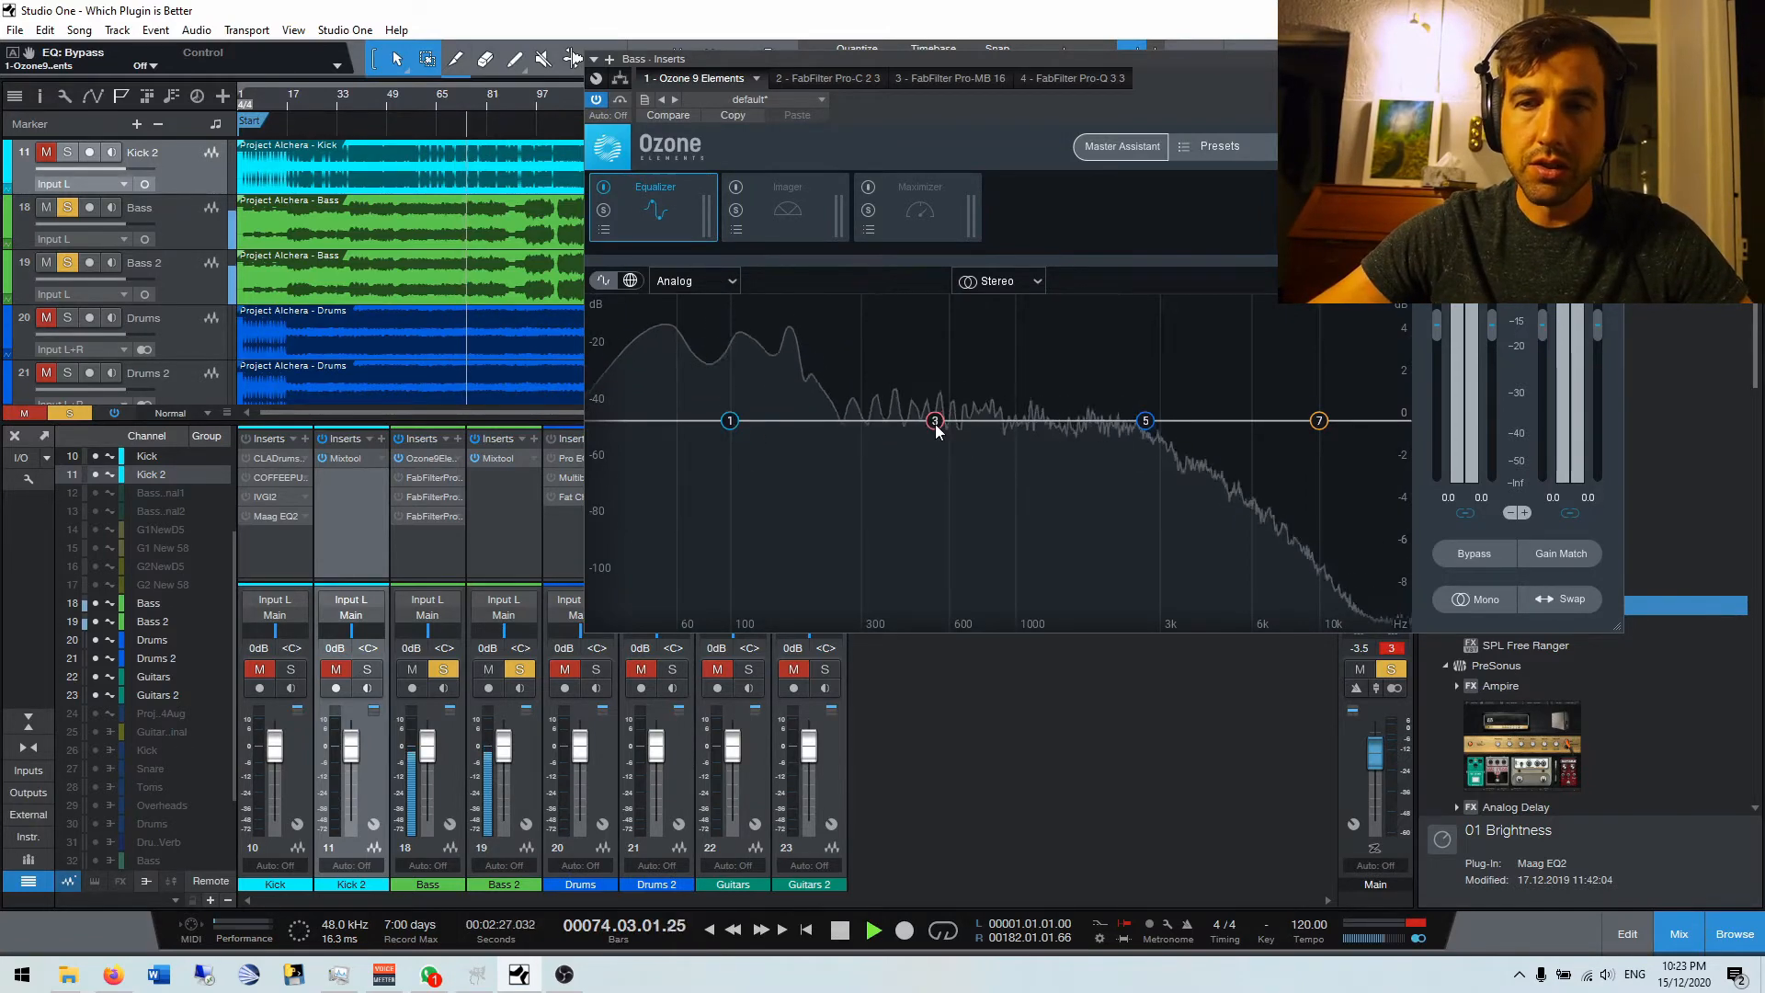
Try out the Ozone Equalizer's bands 1 and 3, moving band 3 to 799 Hz, and remove both bands.
{"action": "mouse_move", "coordinate": [730, 421]}
{"action": "left_mouse_down"}
{"action": "mouse_move", "coordinate": [774, 388]}
{"action": "mouse_move", "coordinate": [783, 503]}
{"action": "mouse_move", "coordinate": [808, 503]}
{"action": "mouse_move", "coordinate": [739, 429]}
{"action": "left_mouse_up"}
{"action": "left_click", "coordinate": [668, 377]}
{"action": "left_click_drag", "start_coordinate": [925, 420], "coordinate": [984, 420]}
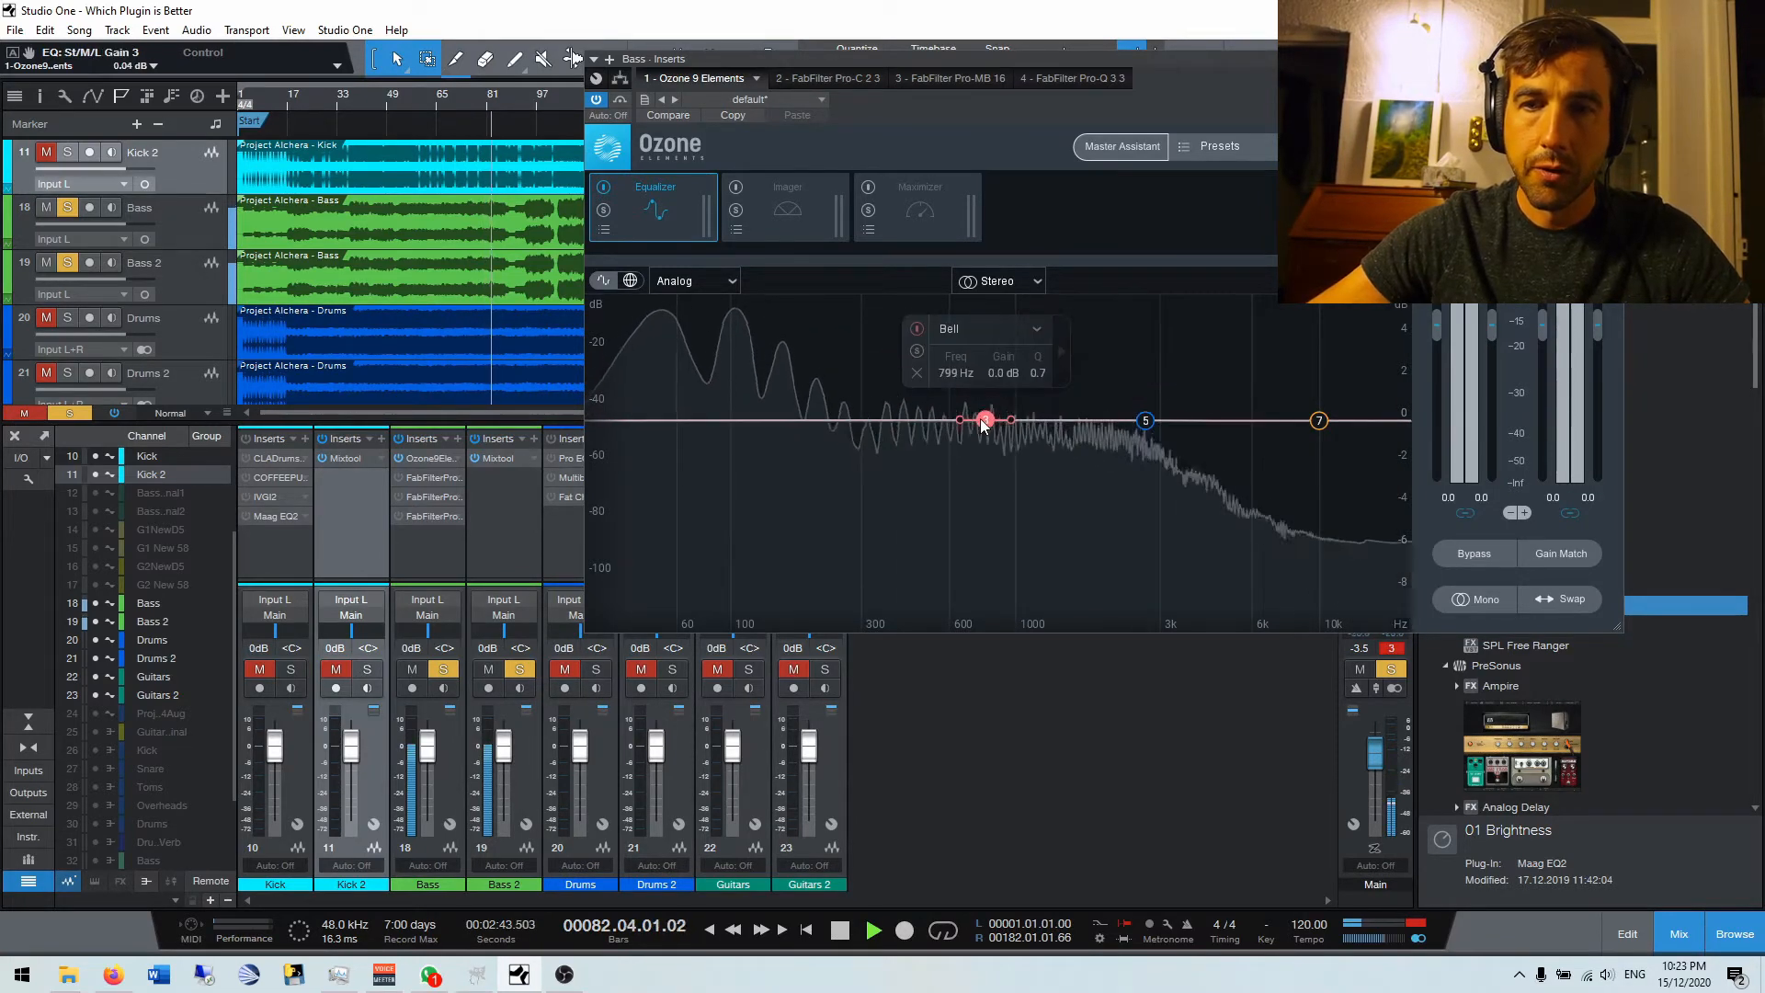
{"action": "left_click", "coordinate": [918, 373]}
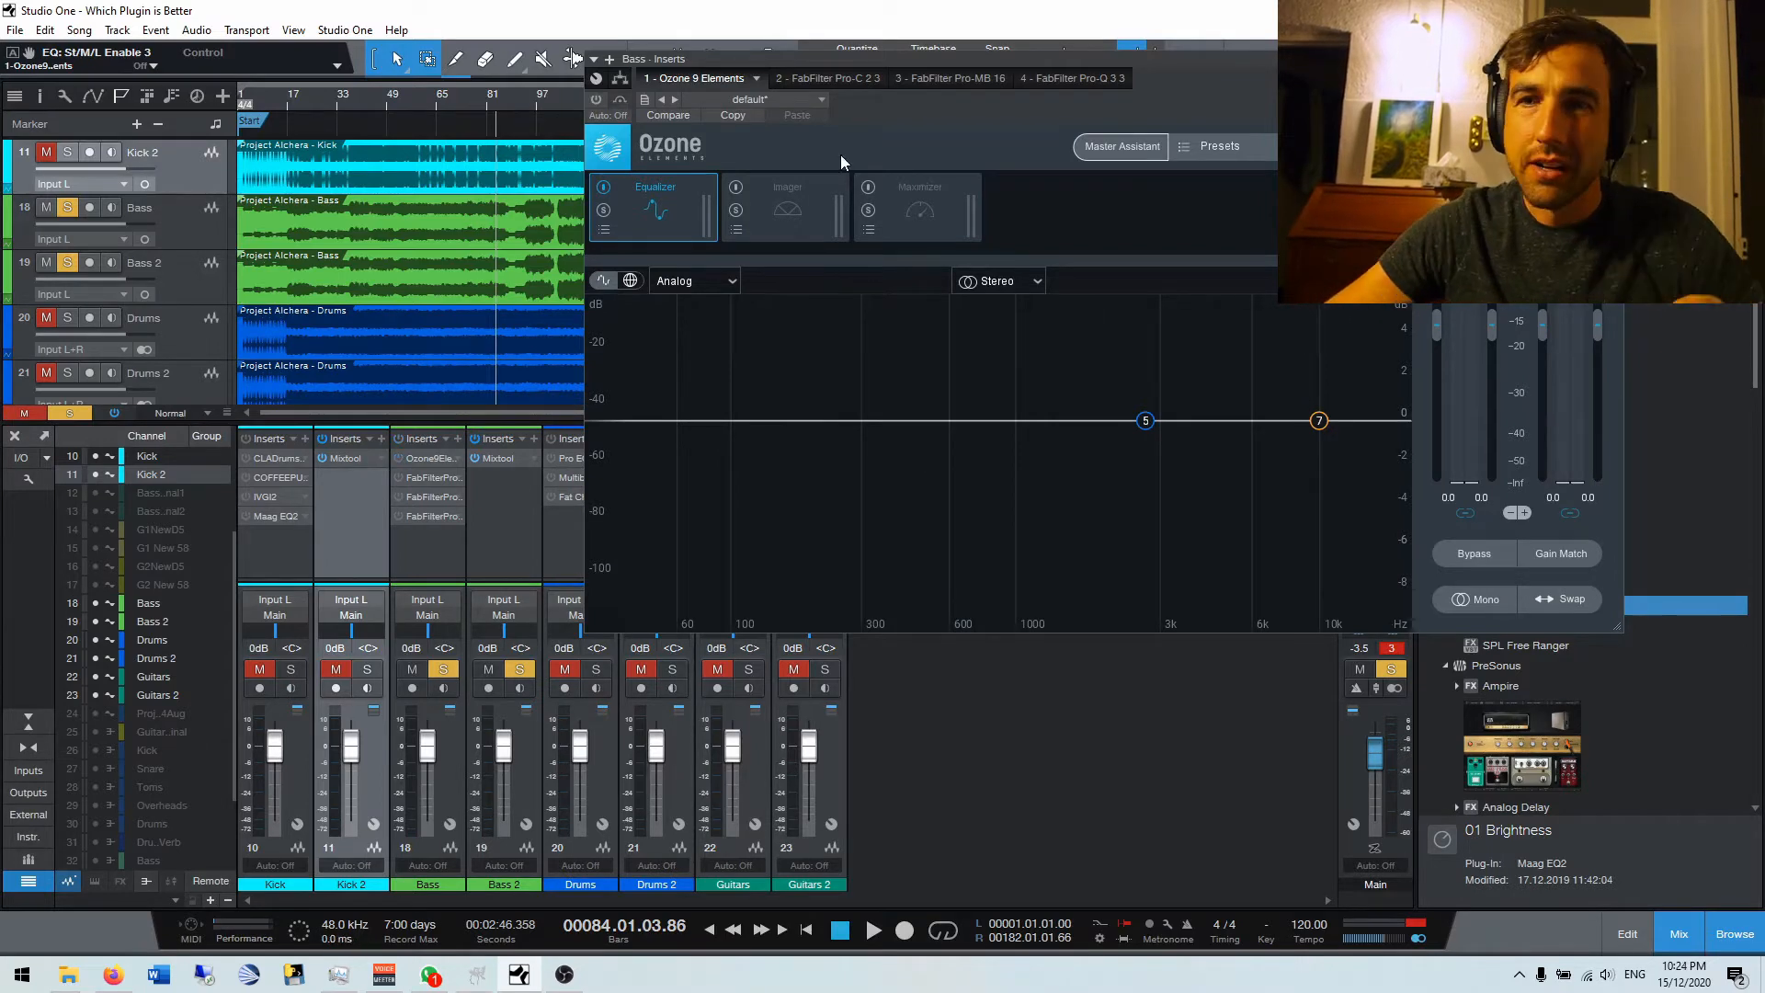
Start playback, show the Main channel's Spectrum Meter, and enable FabFilter Pro-C 2 on the Bass channel to compare the signals.
{"action": "left_click", "coordinate": [808, 77]}
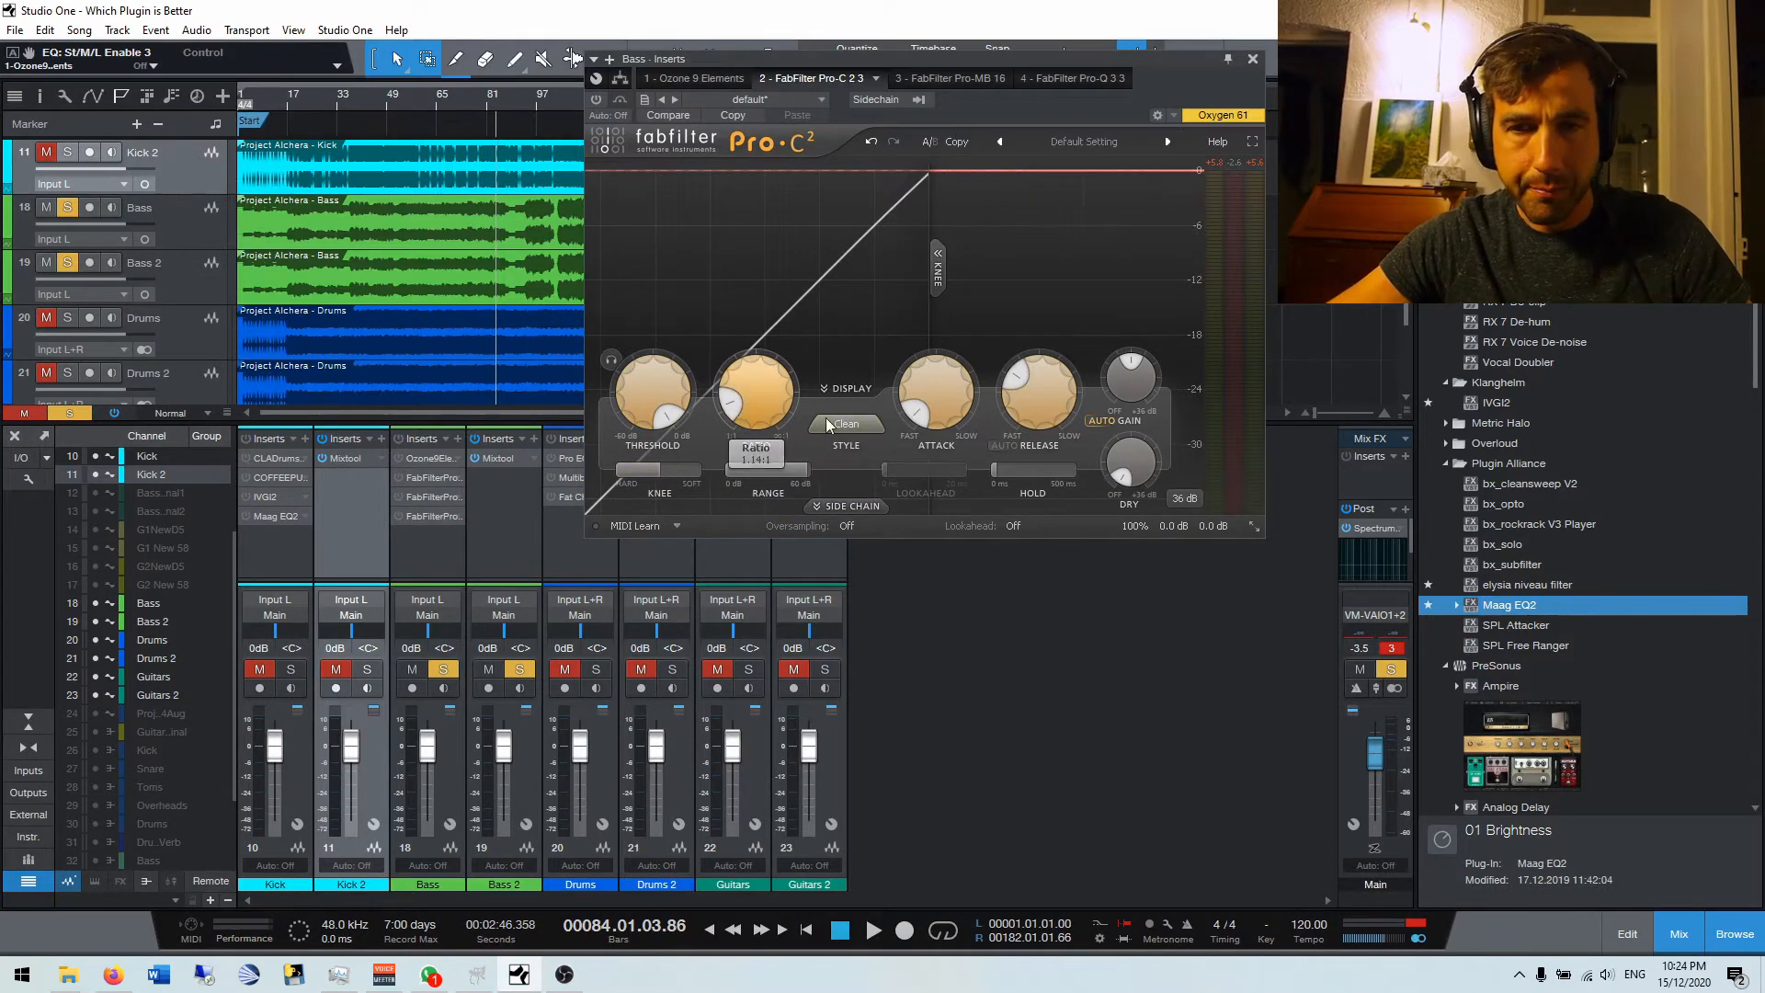
{"action": "key", "text": "space"}
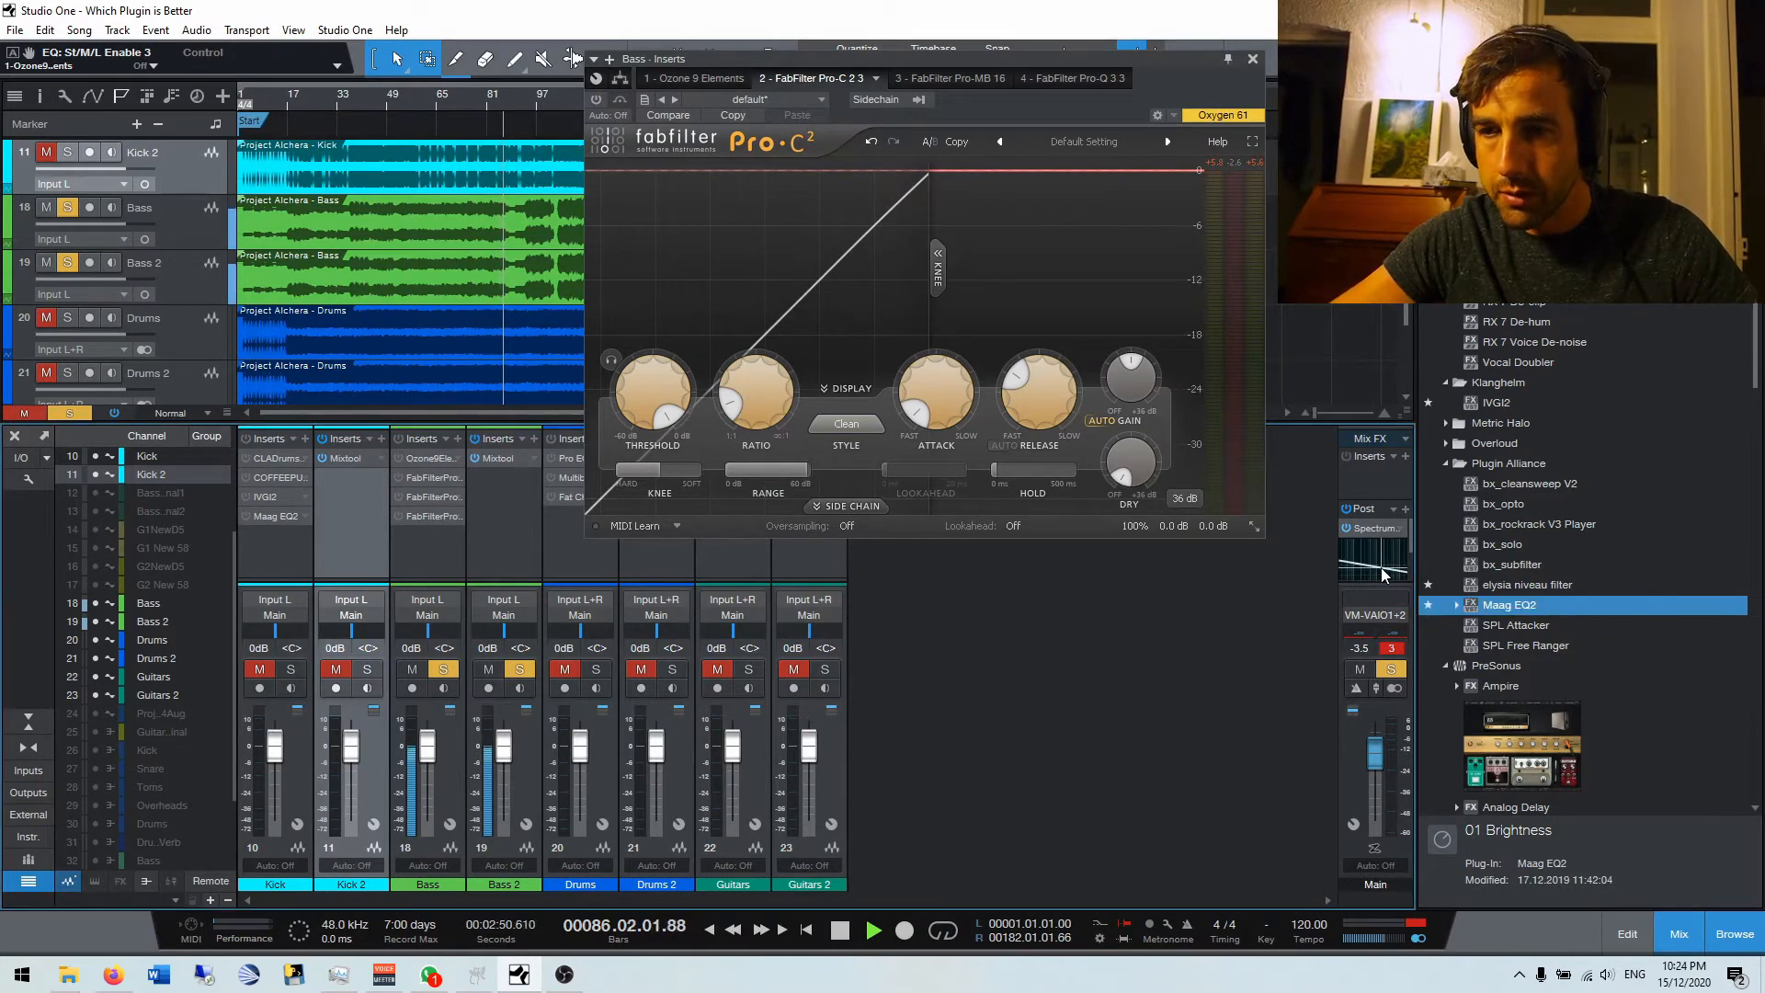
{"action": "left_click", "coordinate": [1375, 528]}
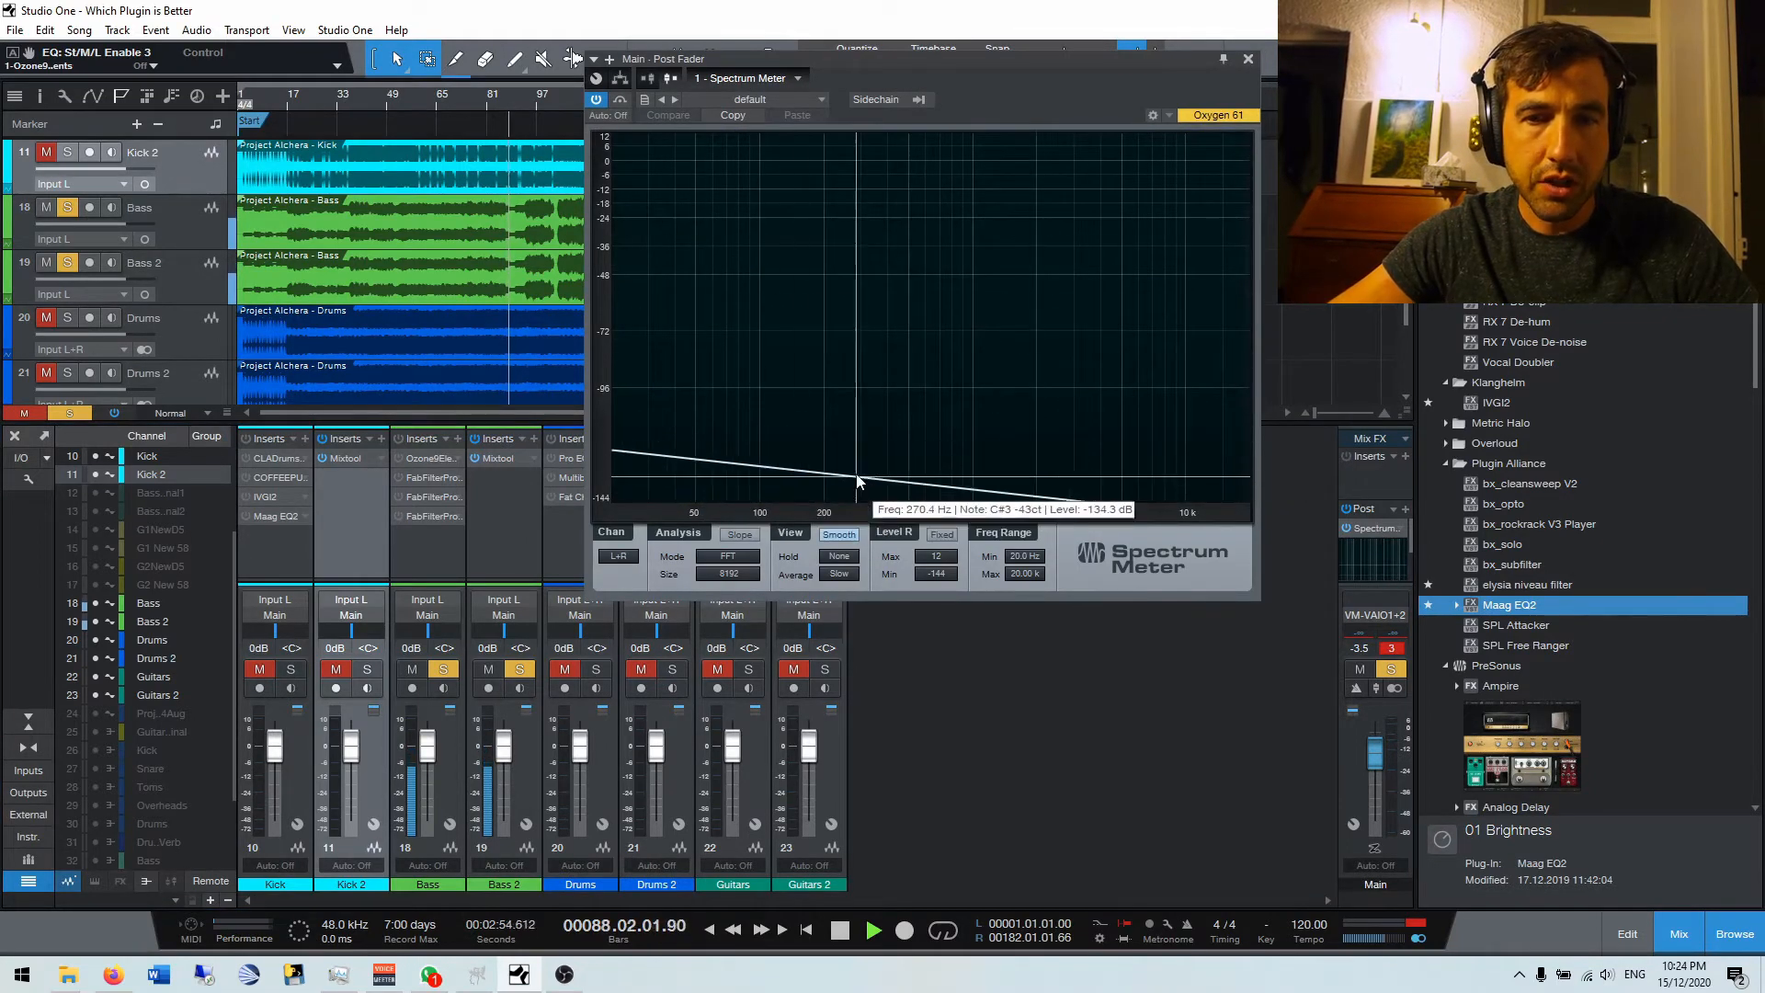
{"action": "left_click", "coordinate": [400, 477]}
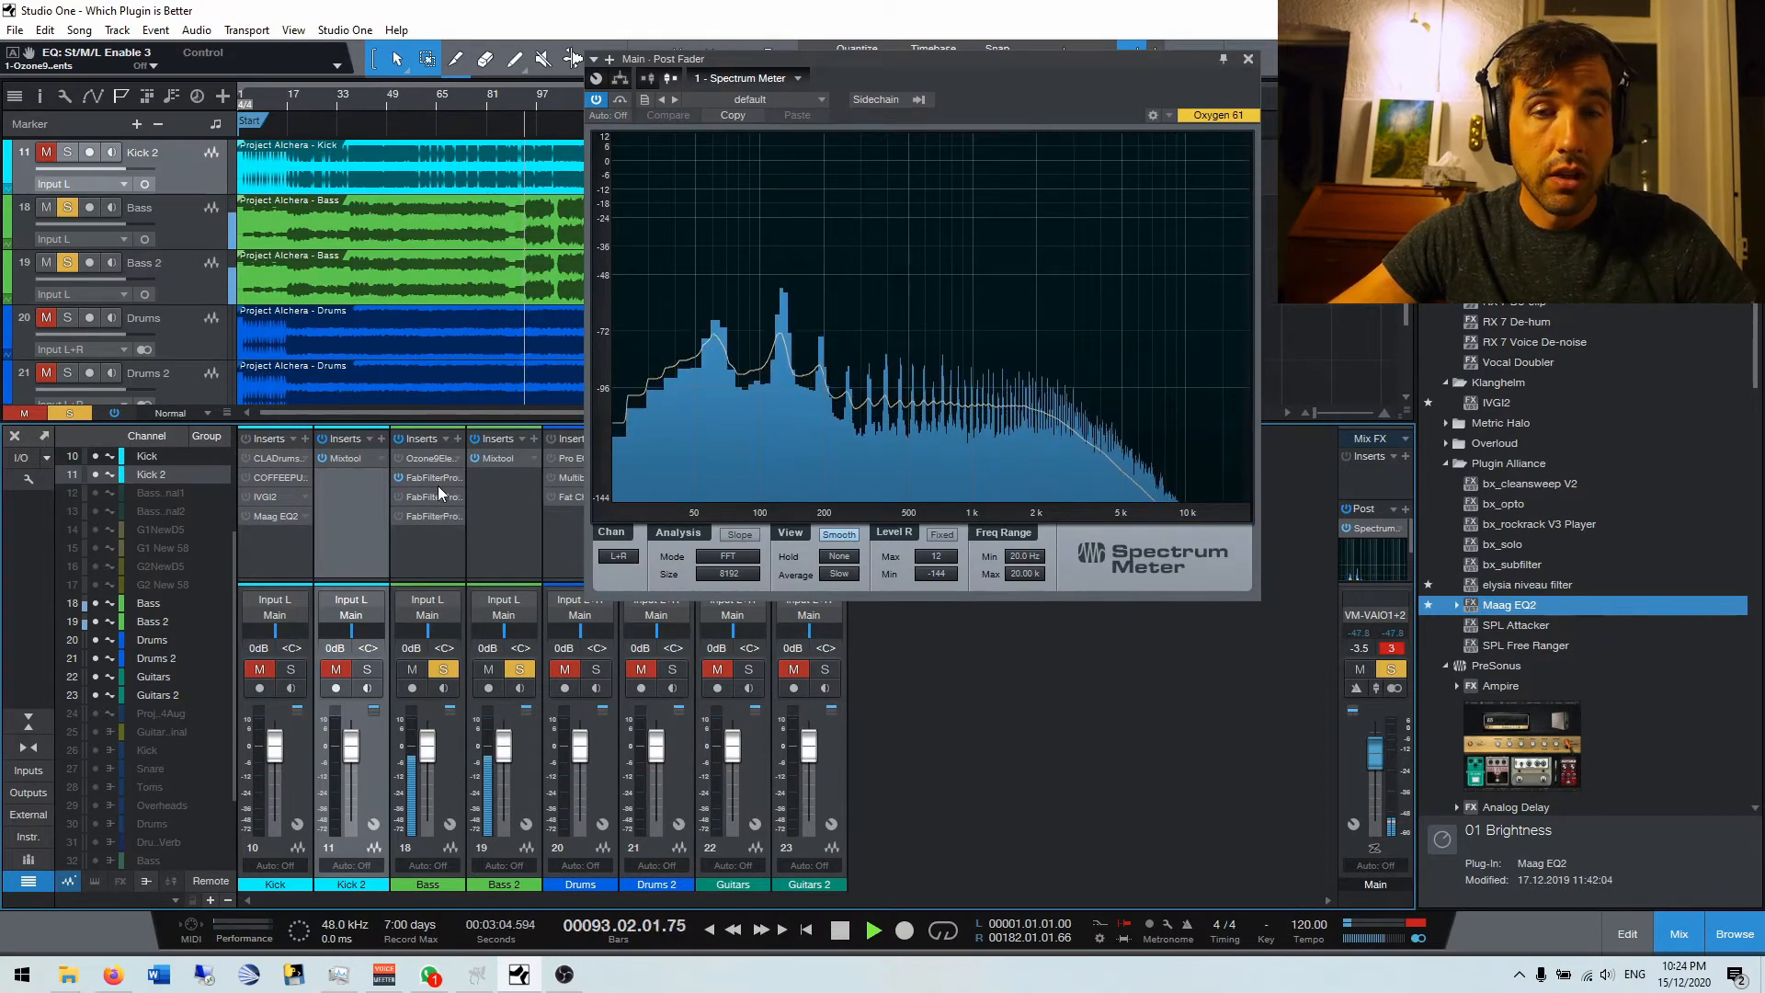
Lower the Bass channel's Pro-C 2 ratio to 1.00:1 for comparison and raise it to 1.27:1 during playback.
{"action": "left_click", "coordinate": [446, 478]}
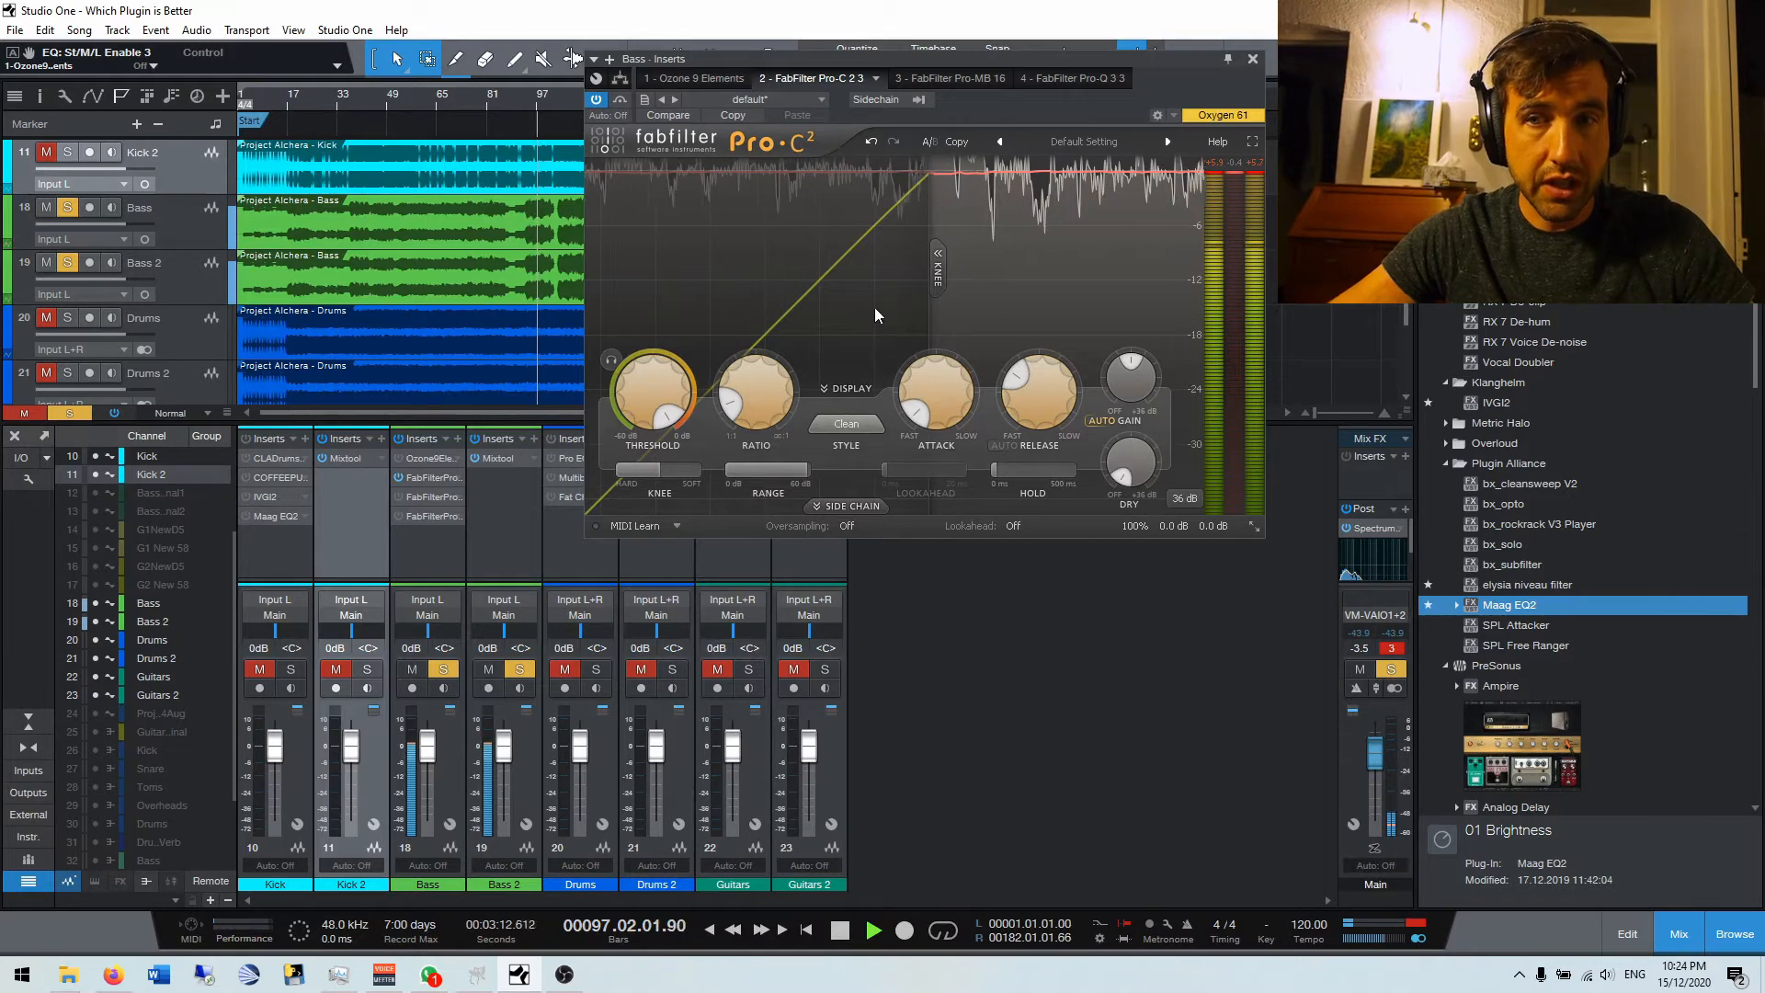
{"action": "mouse_move", "coordinate": [732, 414]}
{"action": "left_click_drag", "start_coordinate": [732, 414], "coordinate": [739, 451]}
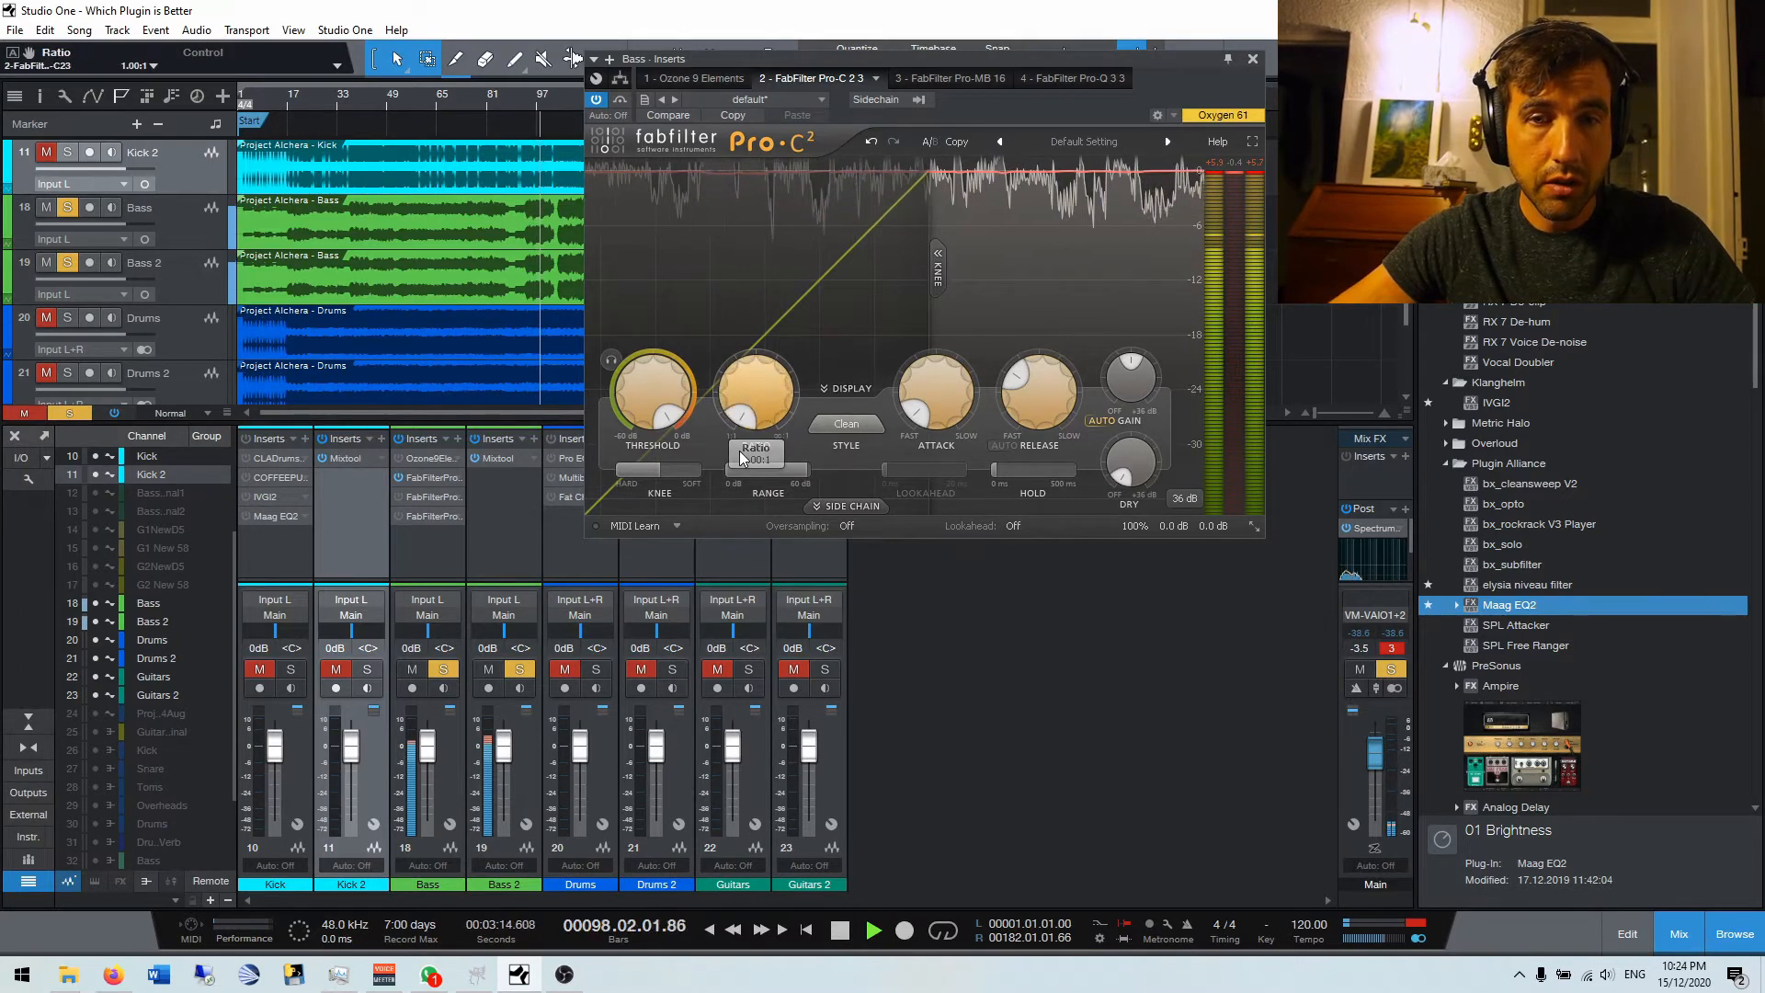
{"action": "mouse_move", "coordinate": [741, 421]}
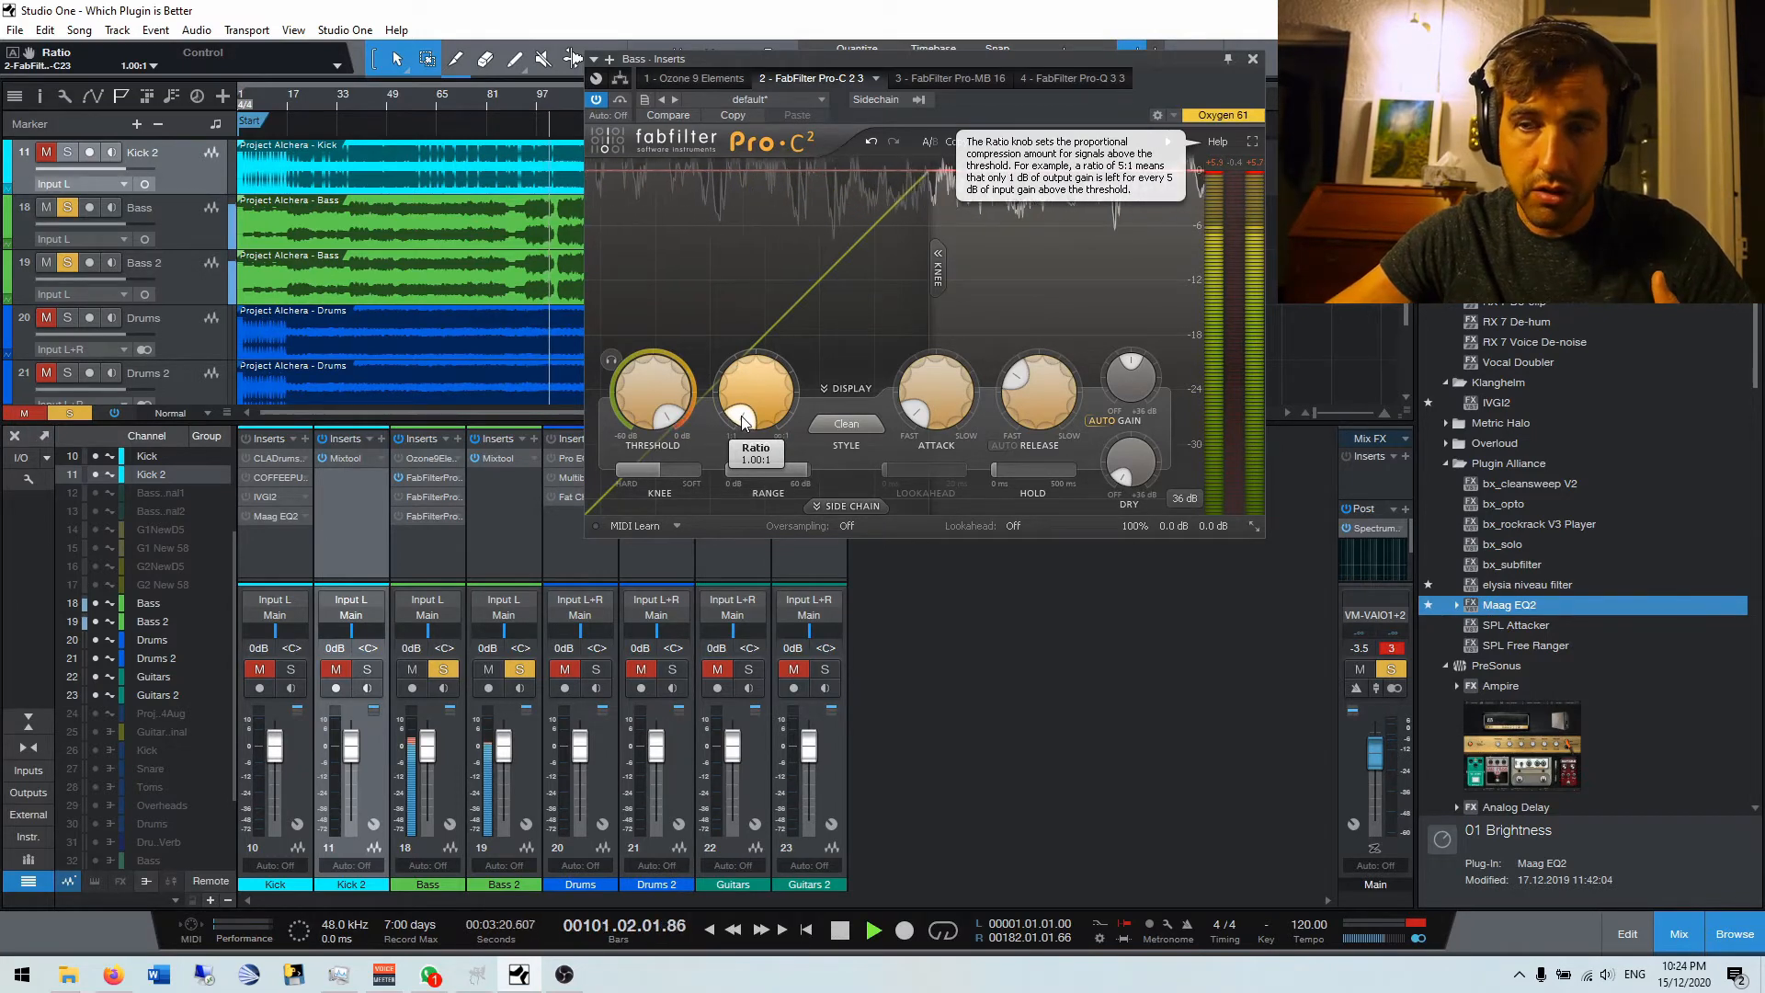
{"action": "left_click_drag", "start_coordinate": [742, 417], "coordinate": [733, 394]}
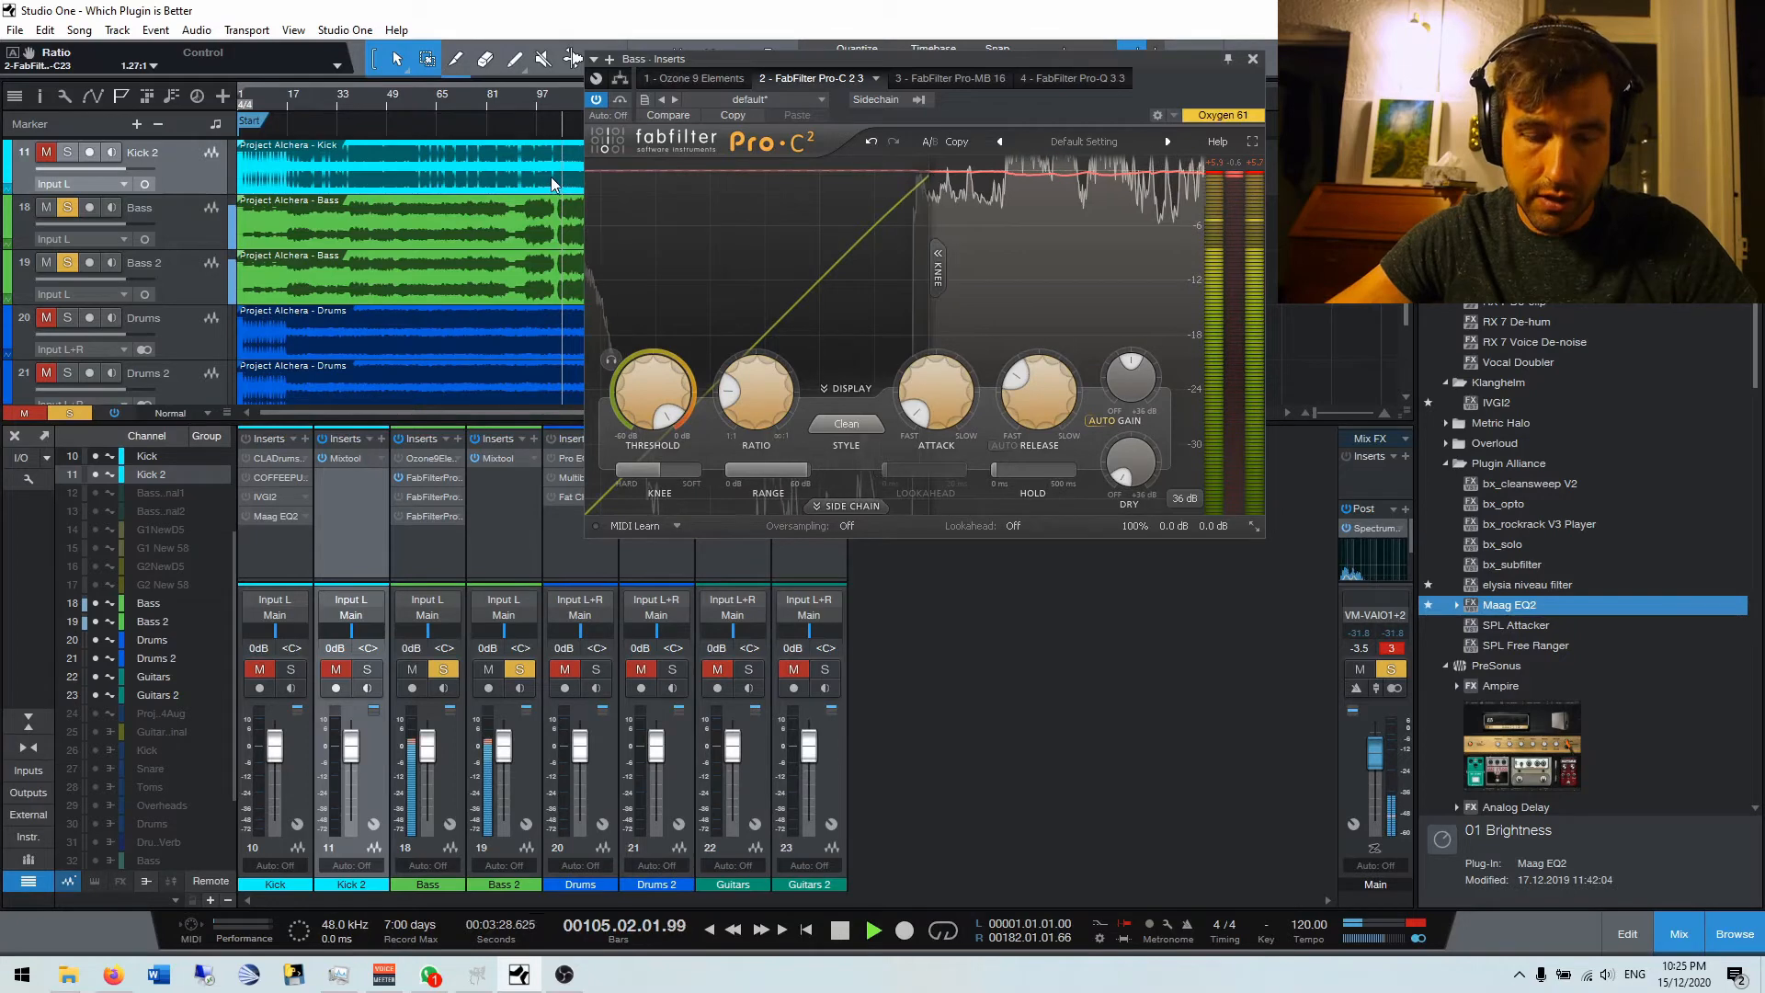
Replay the Bass tracks from bar 101 through the gap in the audio to observe Pro-C 2's response, and stop playback.
{"action": "key", "text": "space"}
{"action": "scroll", "coordinate": [551, 122], "scroll_direction": "up", "scroll_amount": 5}
{"action": "left_click", "coordinate": [549, 103]}
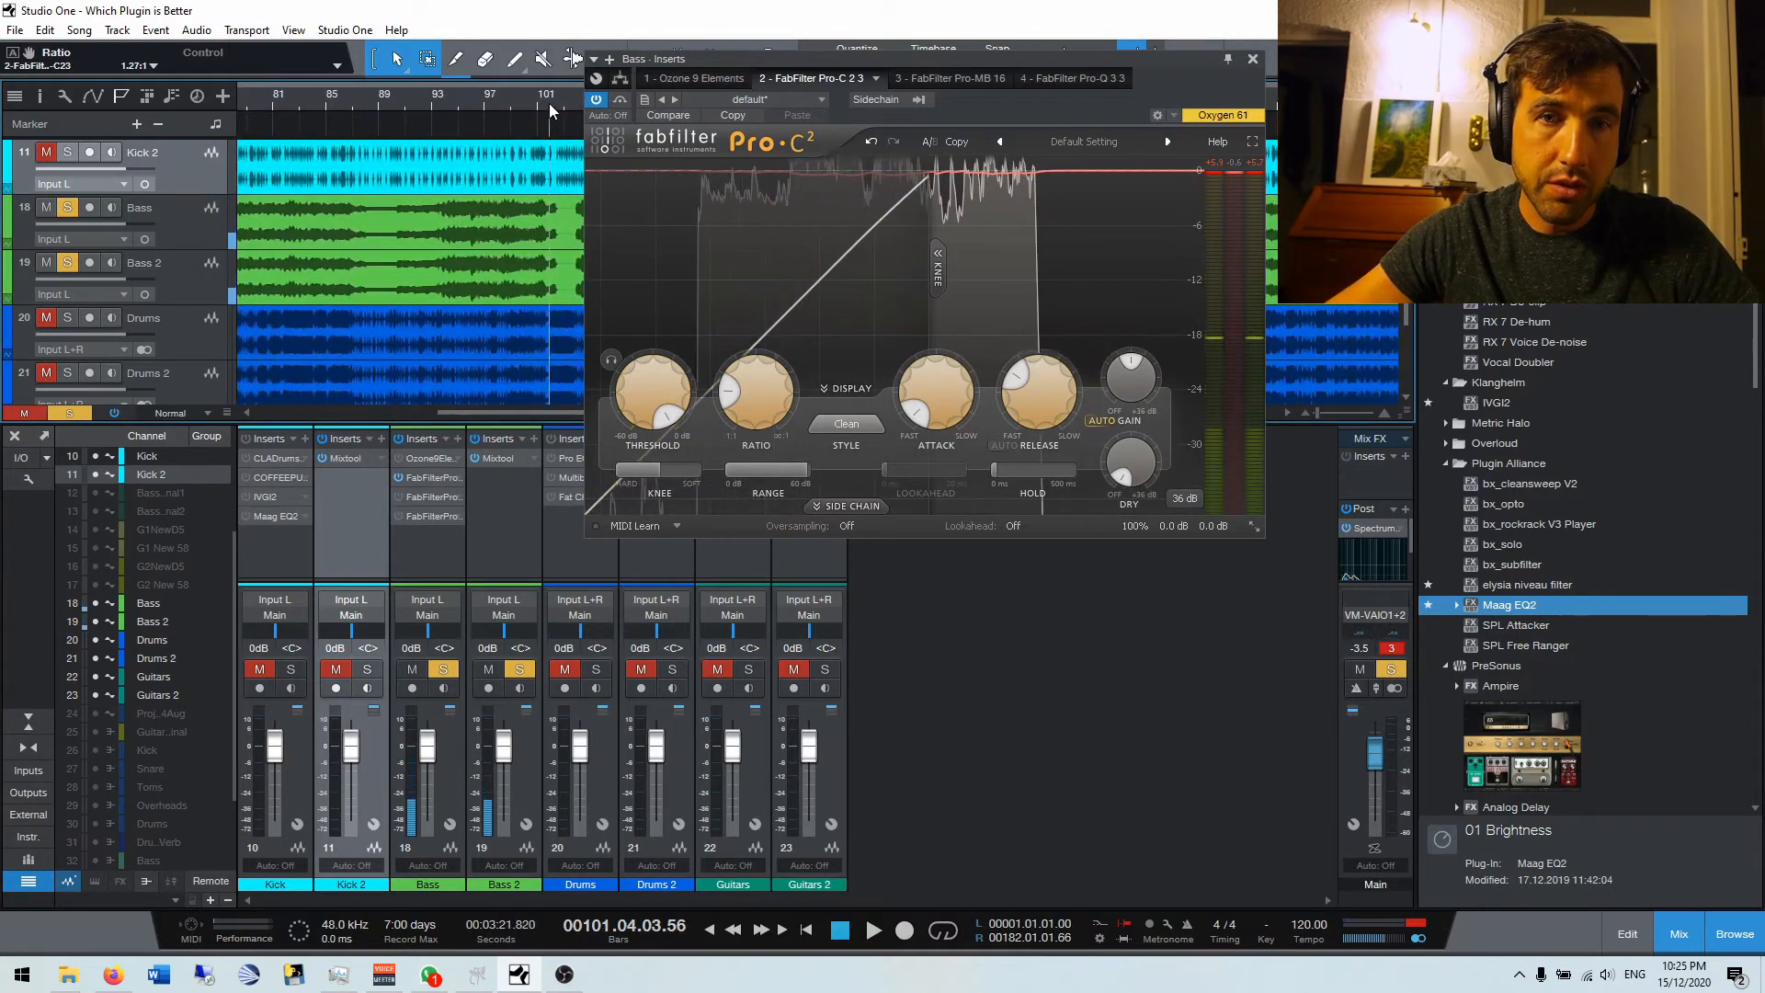
{"action": "key", "text": "space"}
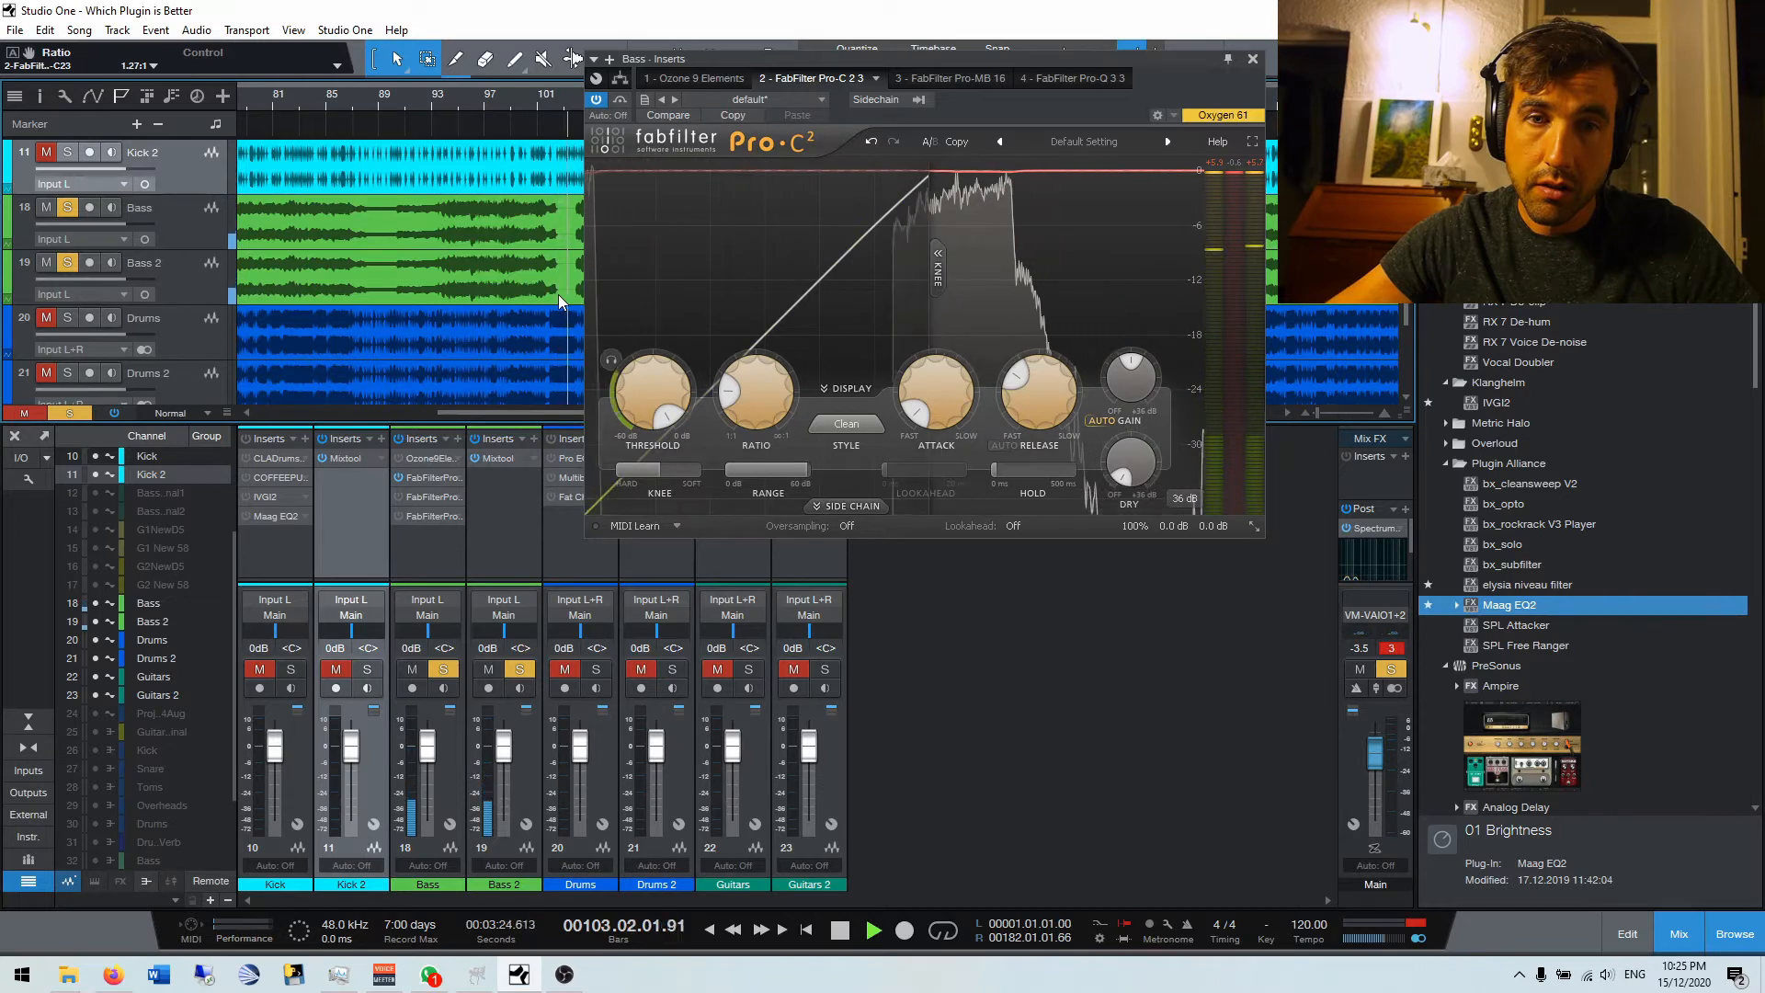
{"action": "key", "text": "space"}
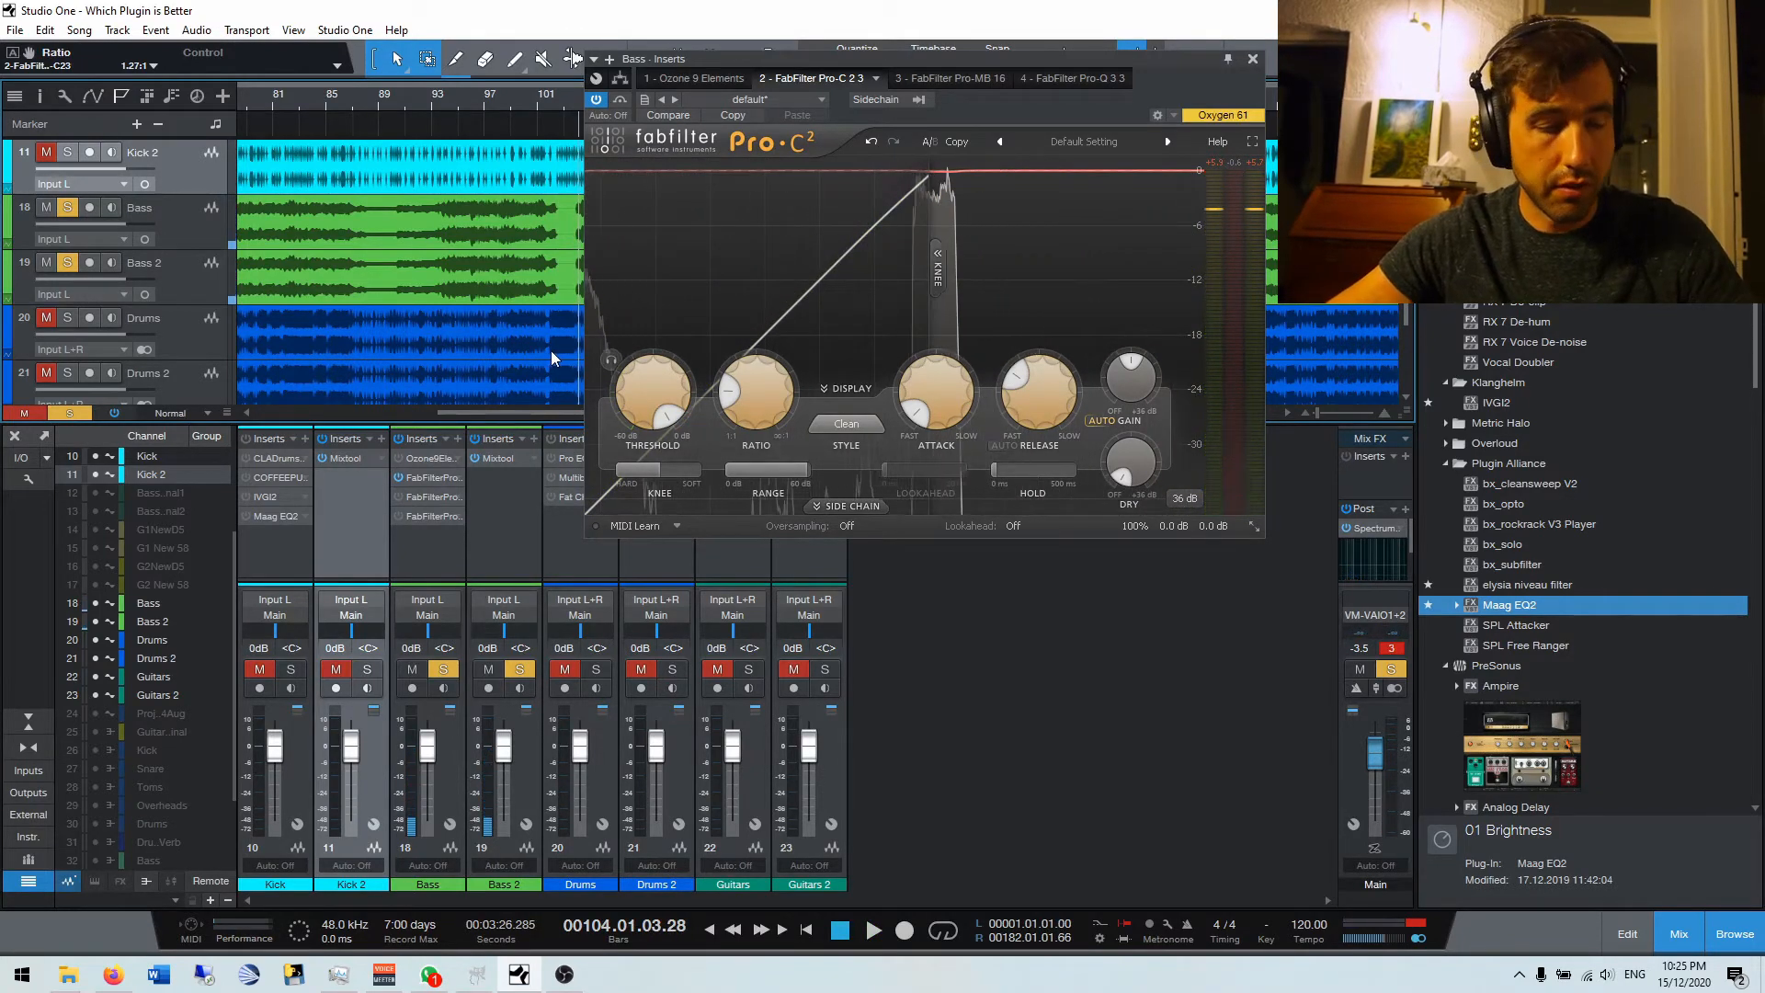
{"action": "scroll", "coordinate": [552, 358], "scroll_direction": "right", "scroll_amount": 2}
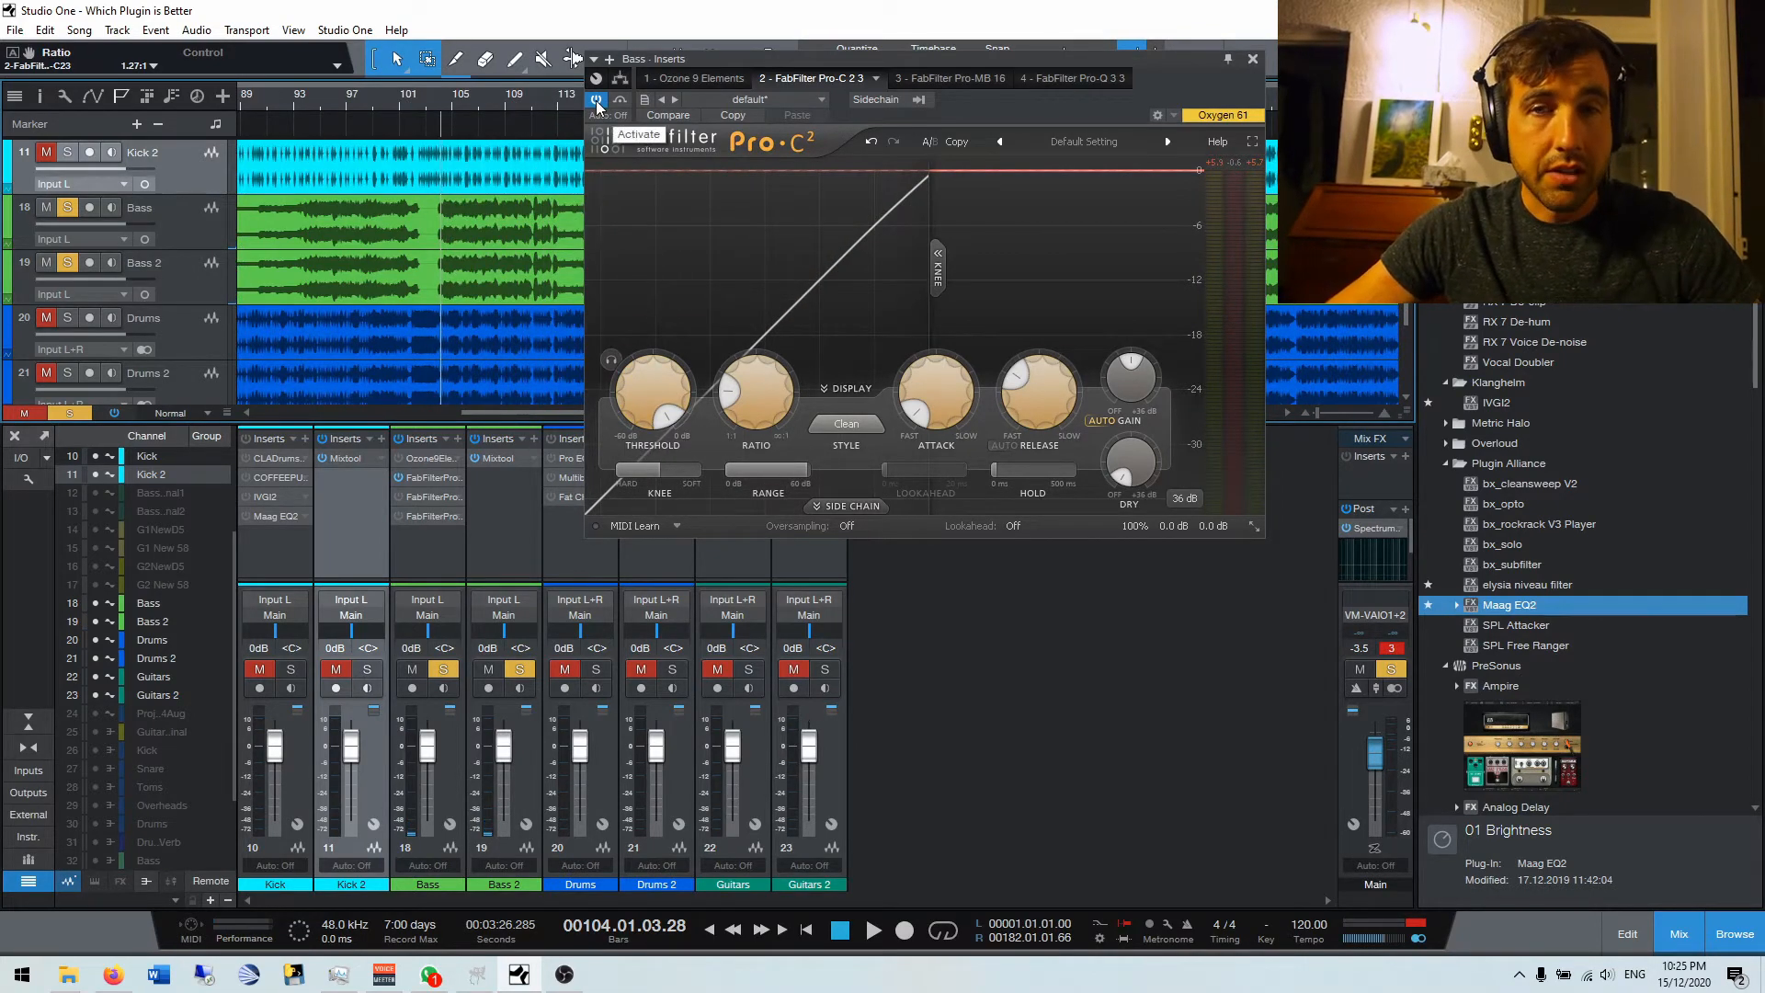
Enable FabFilter Pro-MB on the Bass channel during playback and examine its effect on the Main channel's Spectrum Meter.
{"action": "left_click", "coordinate": [943, 81]}
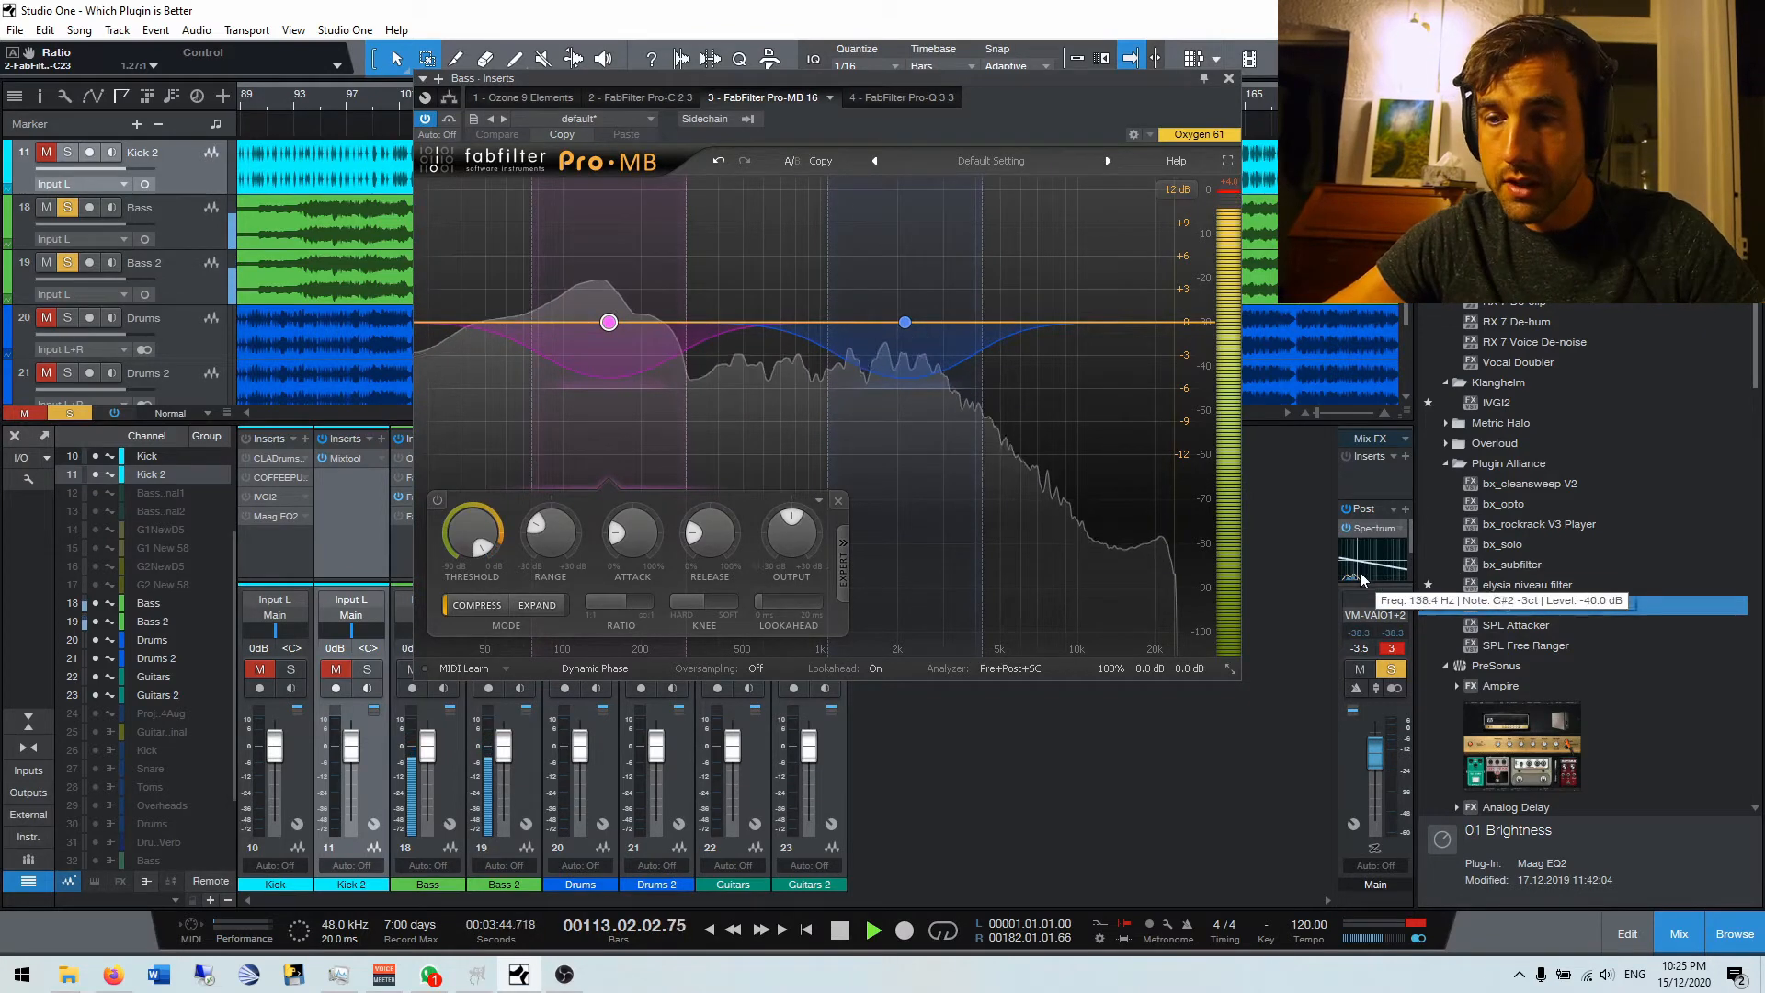
{"action": "left_click", "coordinate": [1365, 529]}
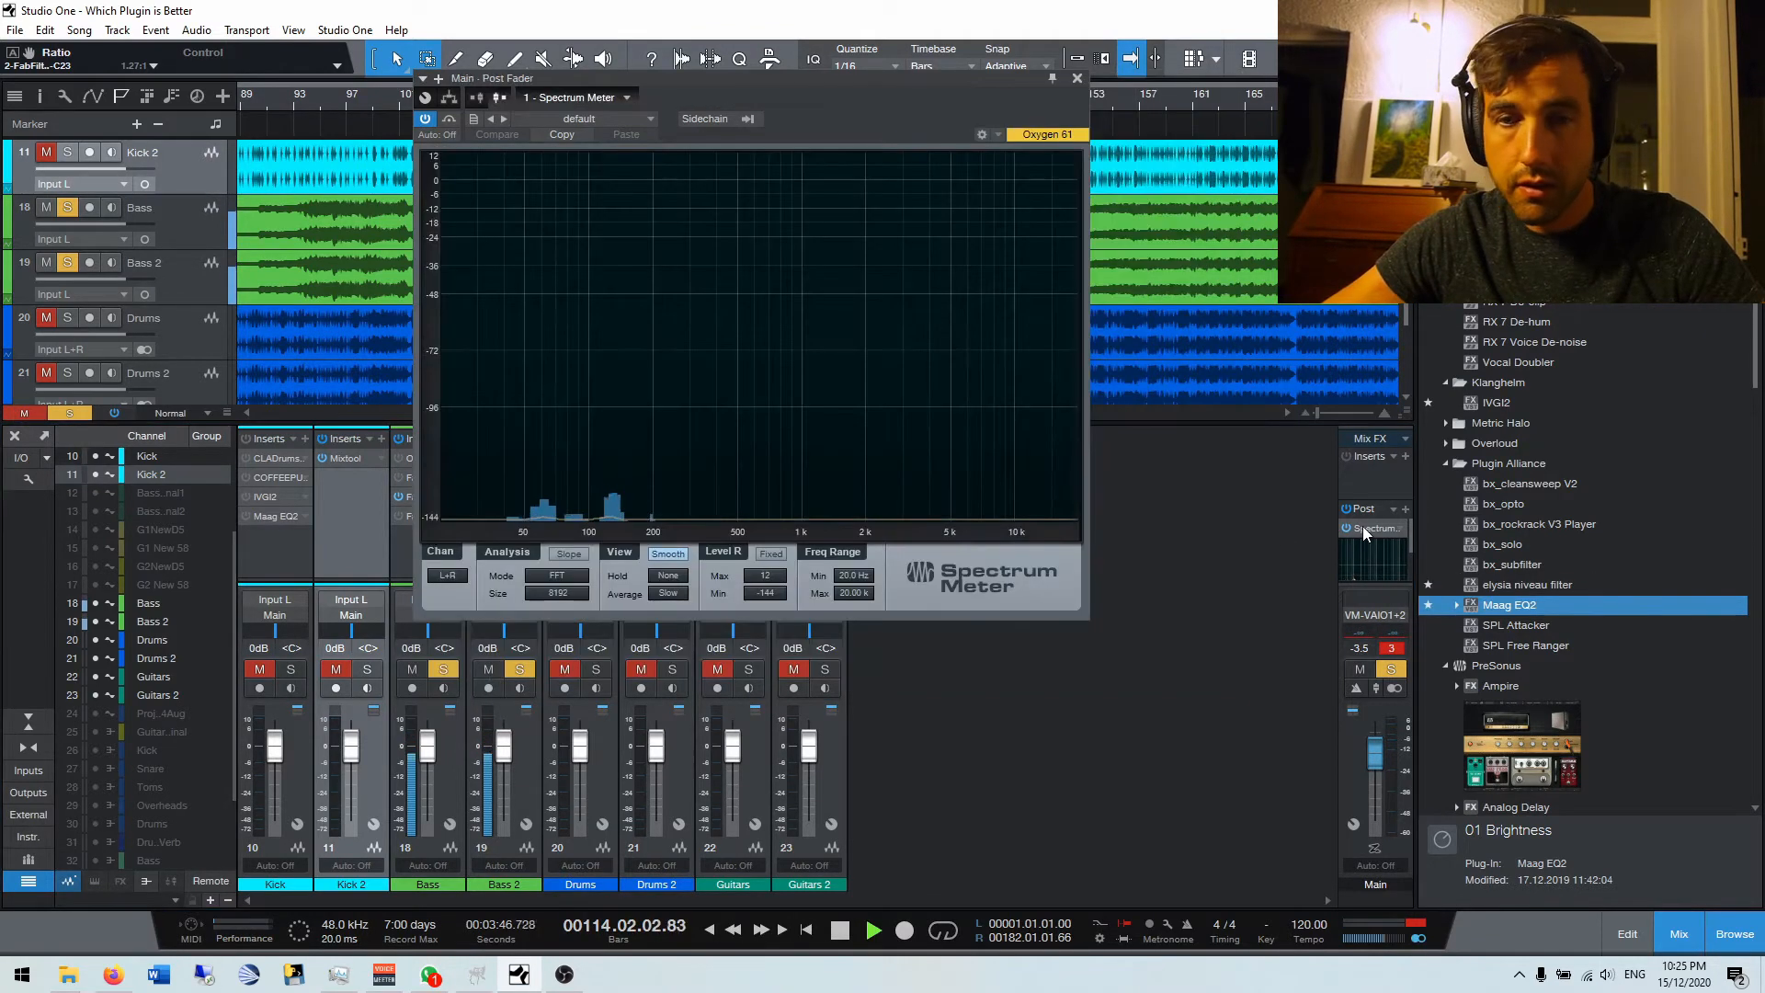
{"action": "left_click", "coordinate": [557, 553]}
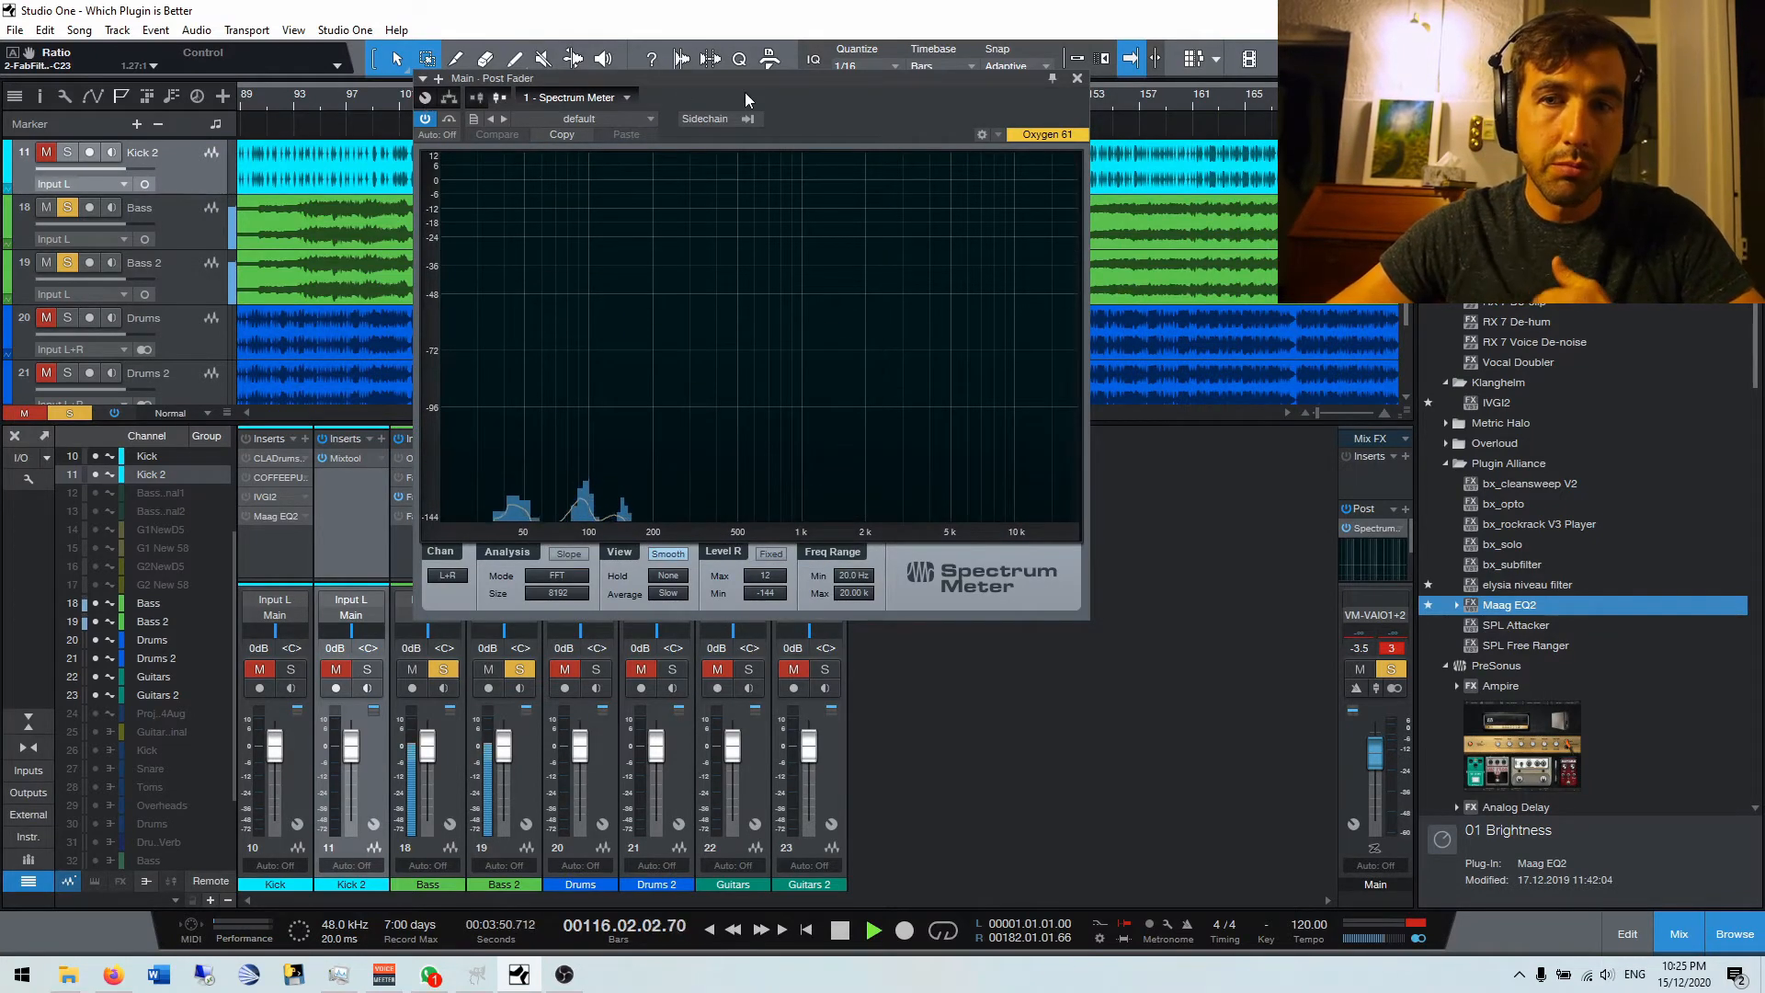
{"action": "left_click_drag", "start_coordinate": [677, 79], "coordinate": [842, 84]}
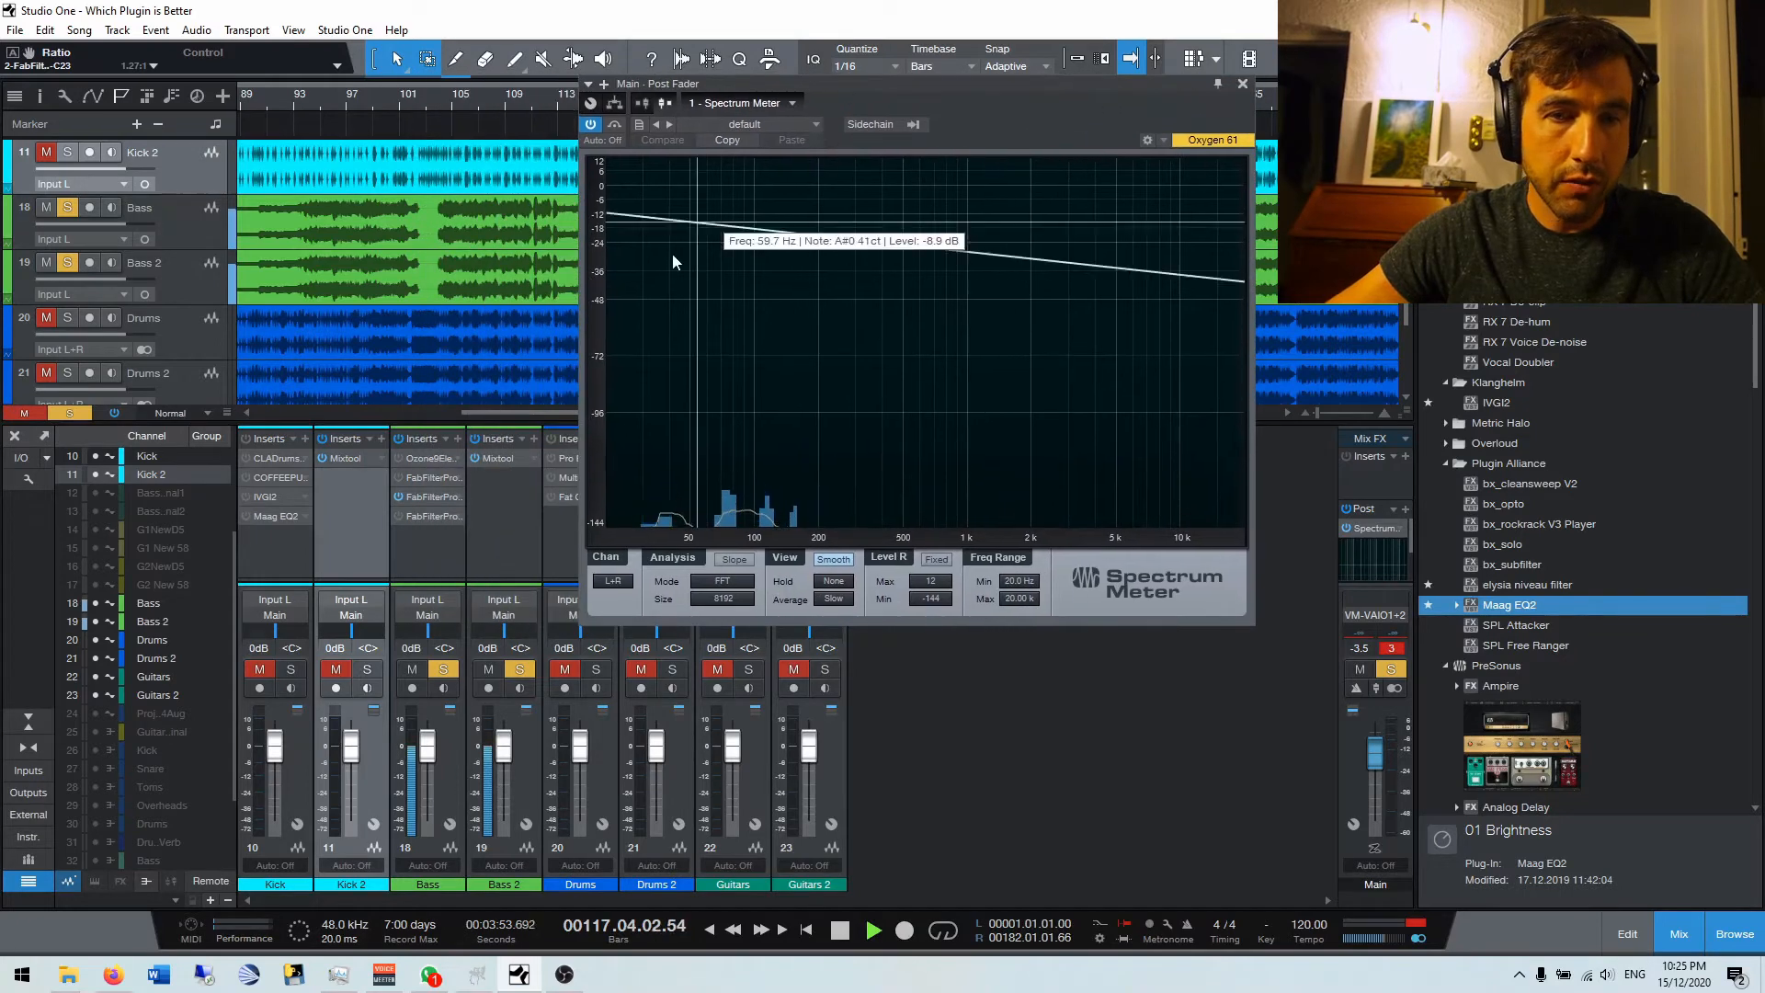
Reopen Pro-MB on the Bass channel and inspect band 1's gain, threshold and crossover settings.
{"action": "left_click", "coordinate": [423, 494]}
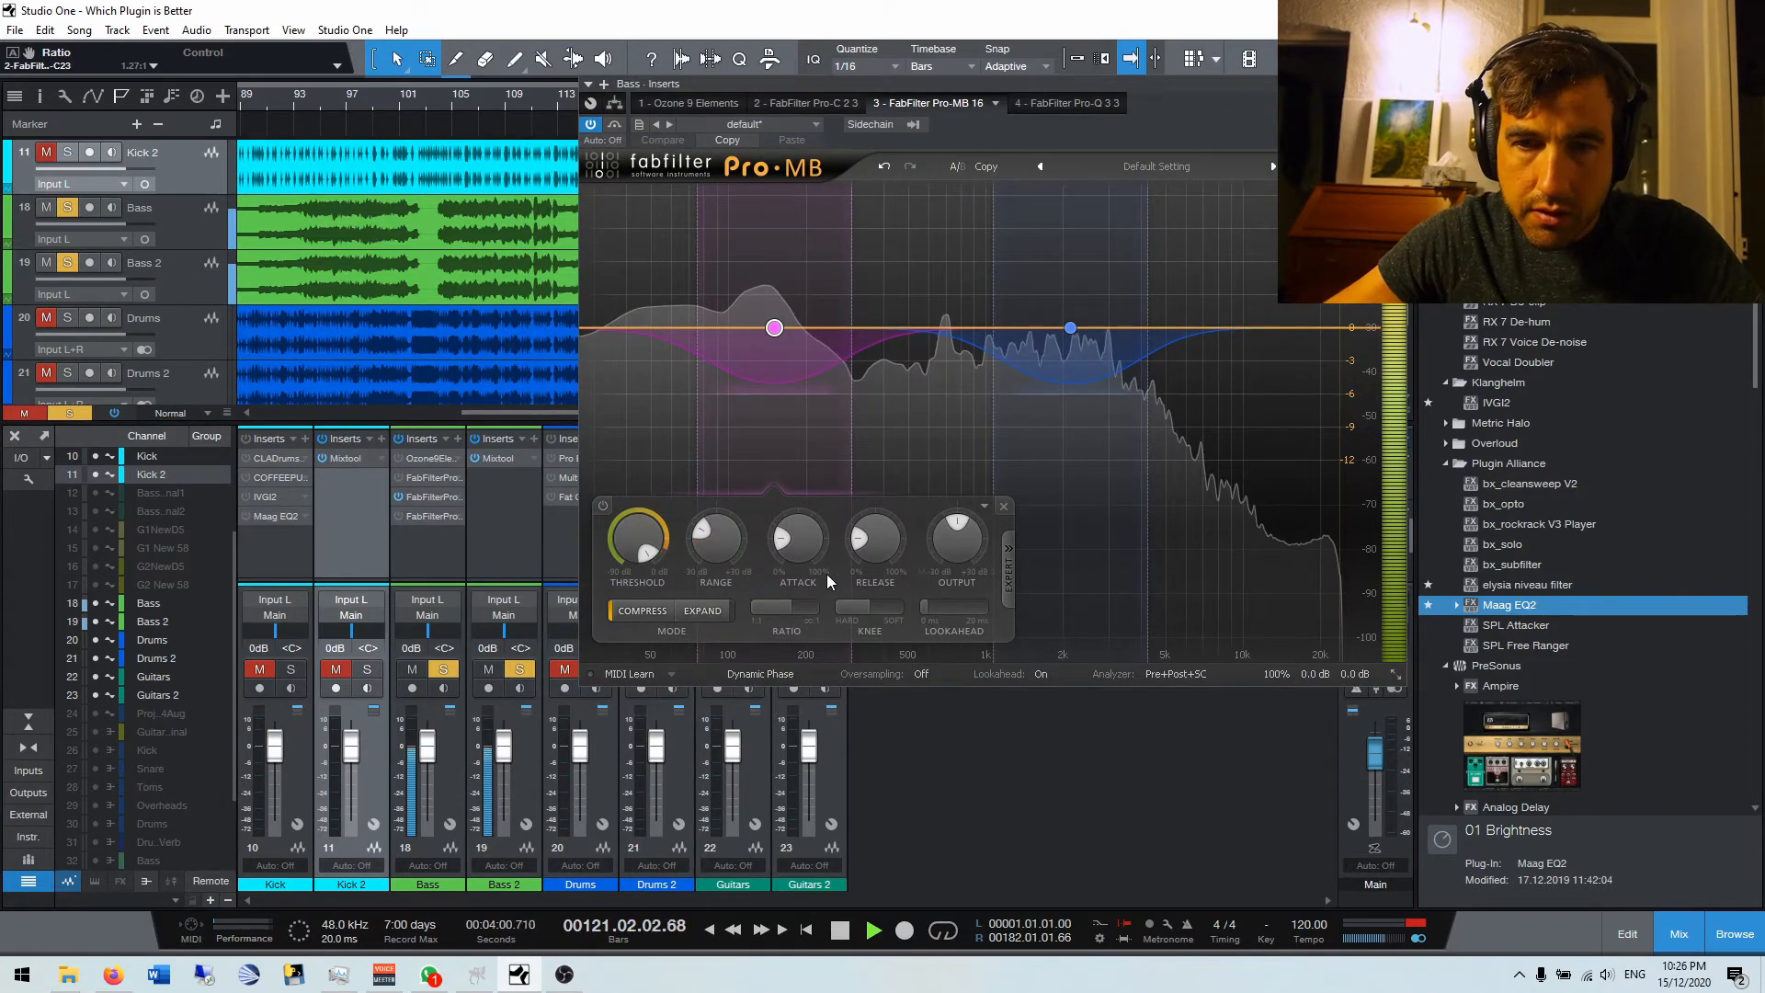
{"action": "mouse_move", "coordinate": [774, 329]}
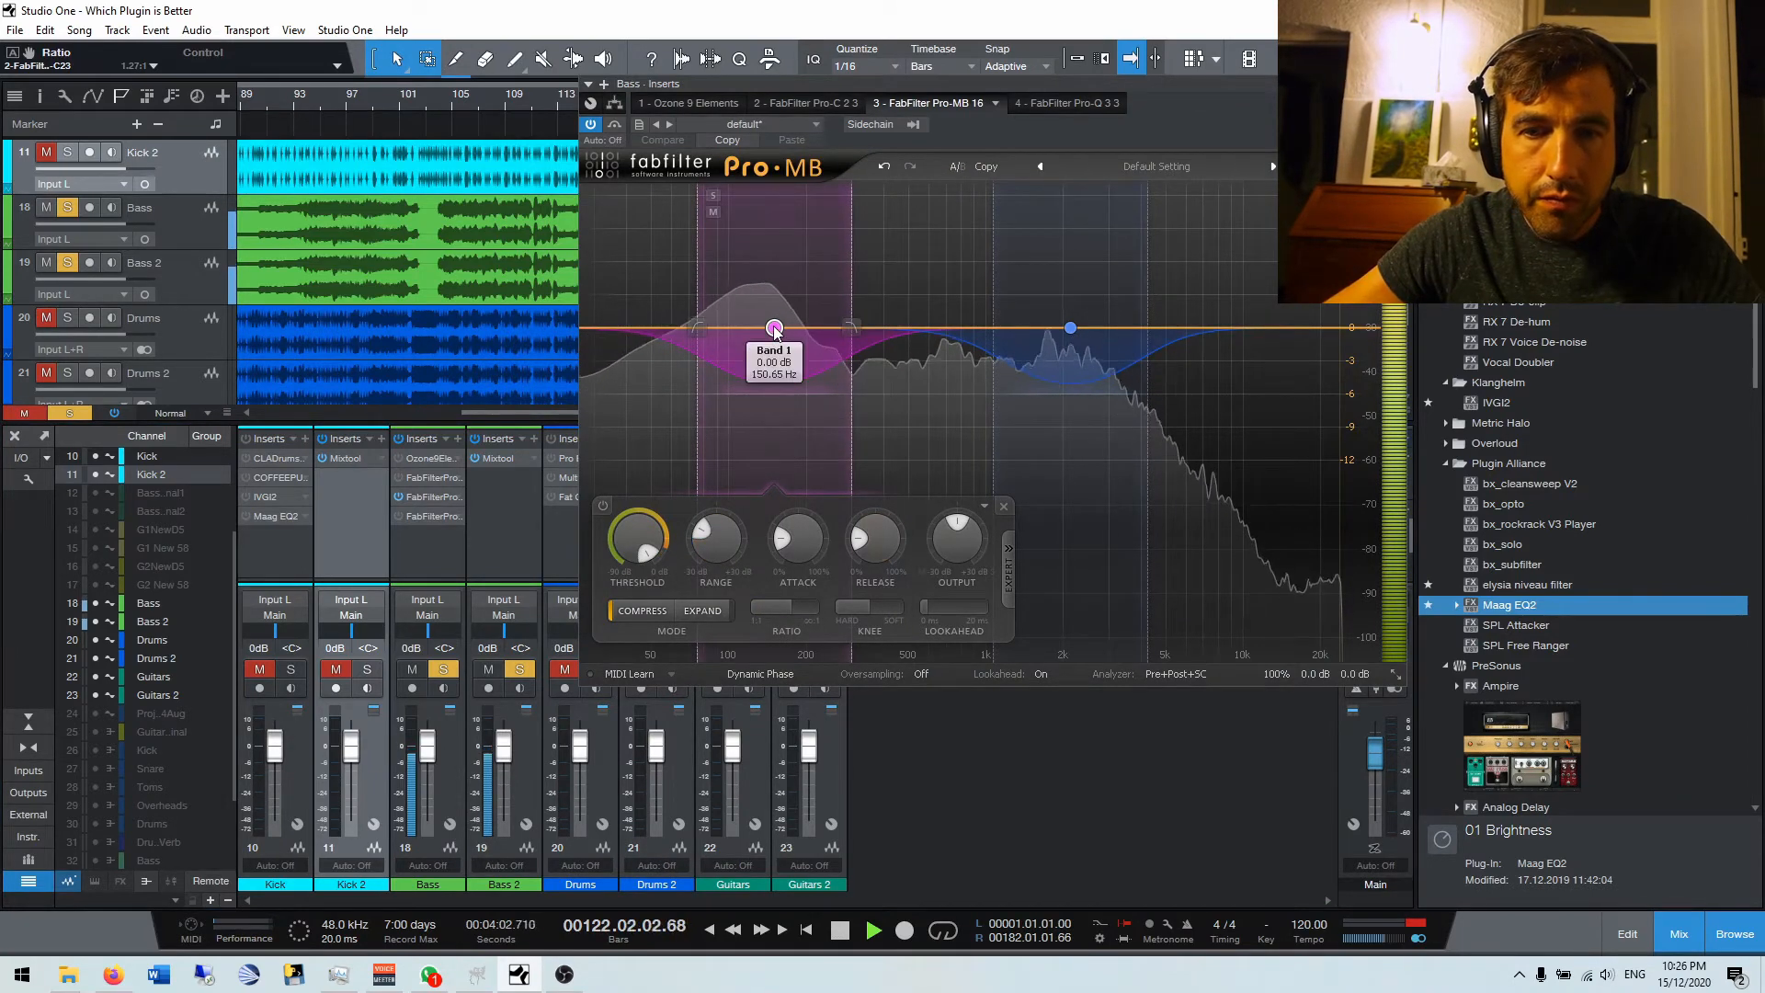
{"action": "mouse_move", "coordinate": [652, 560]}
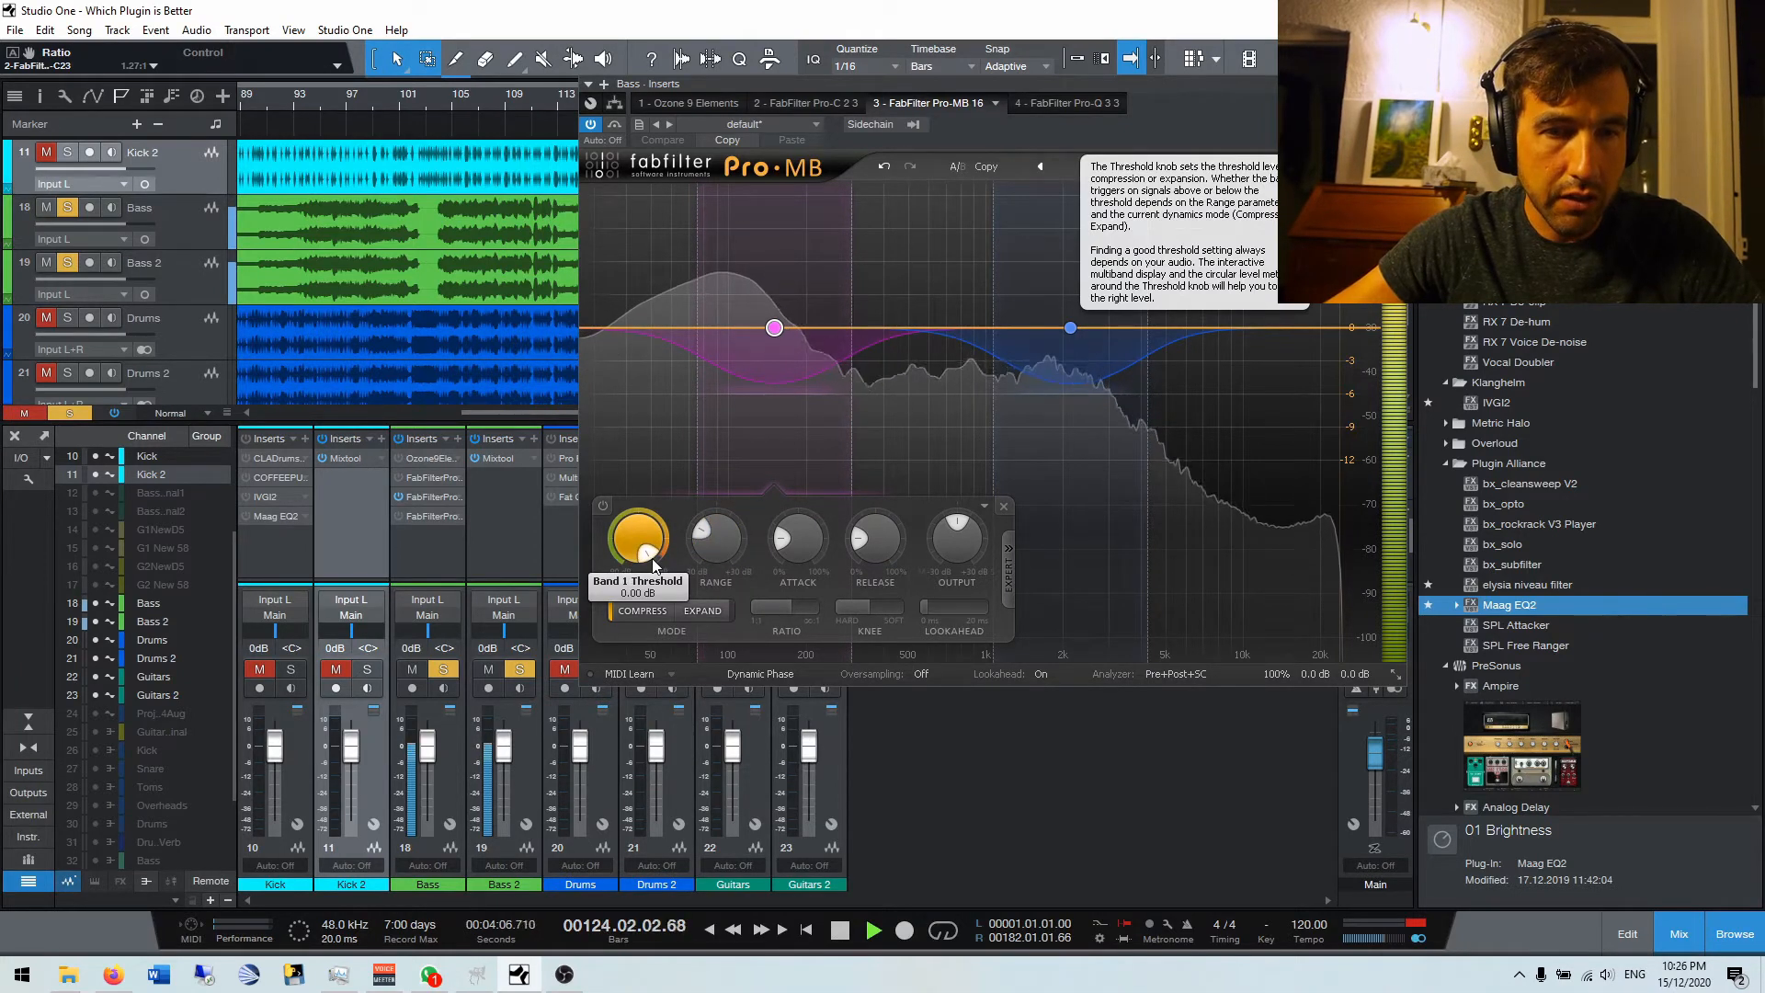
{"action": "left_click_drag", "start_coordinate": [1132, 86], "coordinate": [1042, 101]}
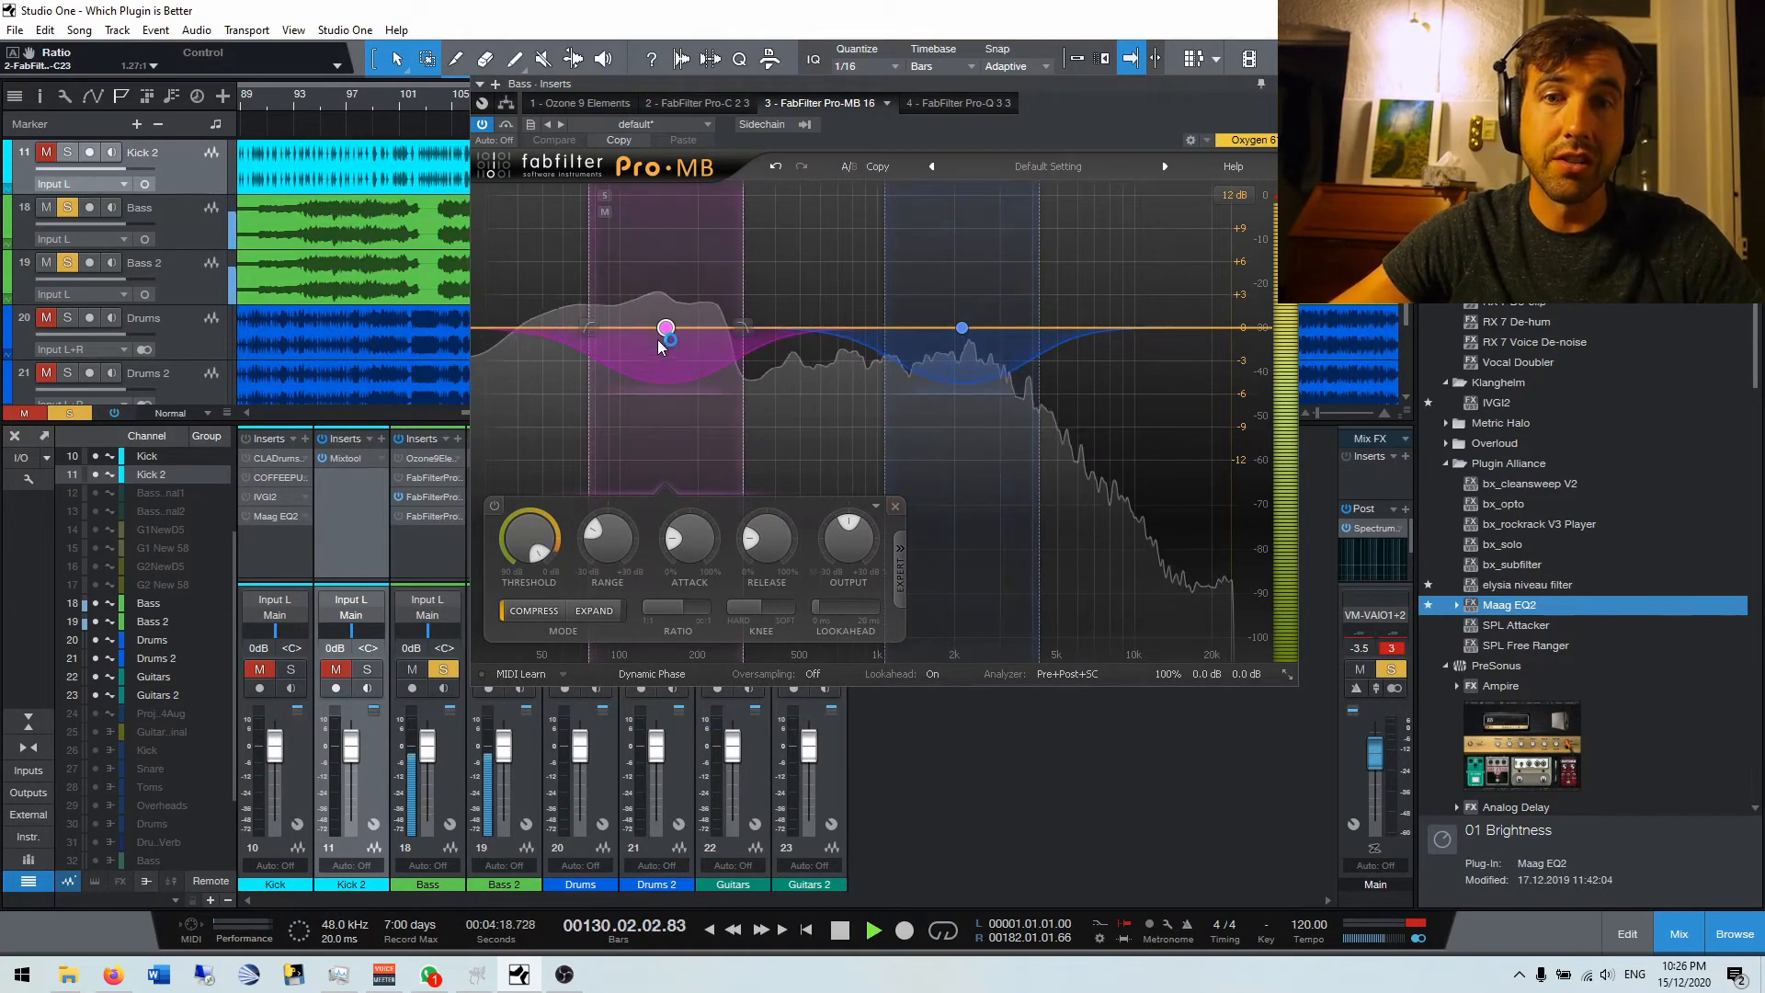
{"action": "mouse_move", "coordinate": [662, 336]}
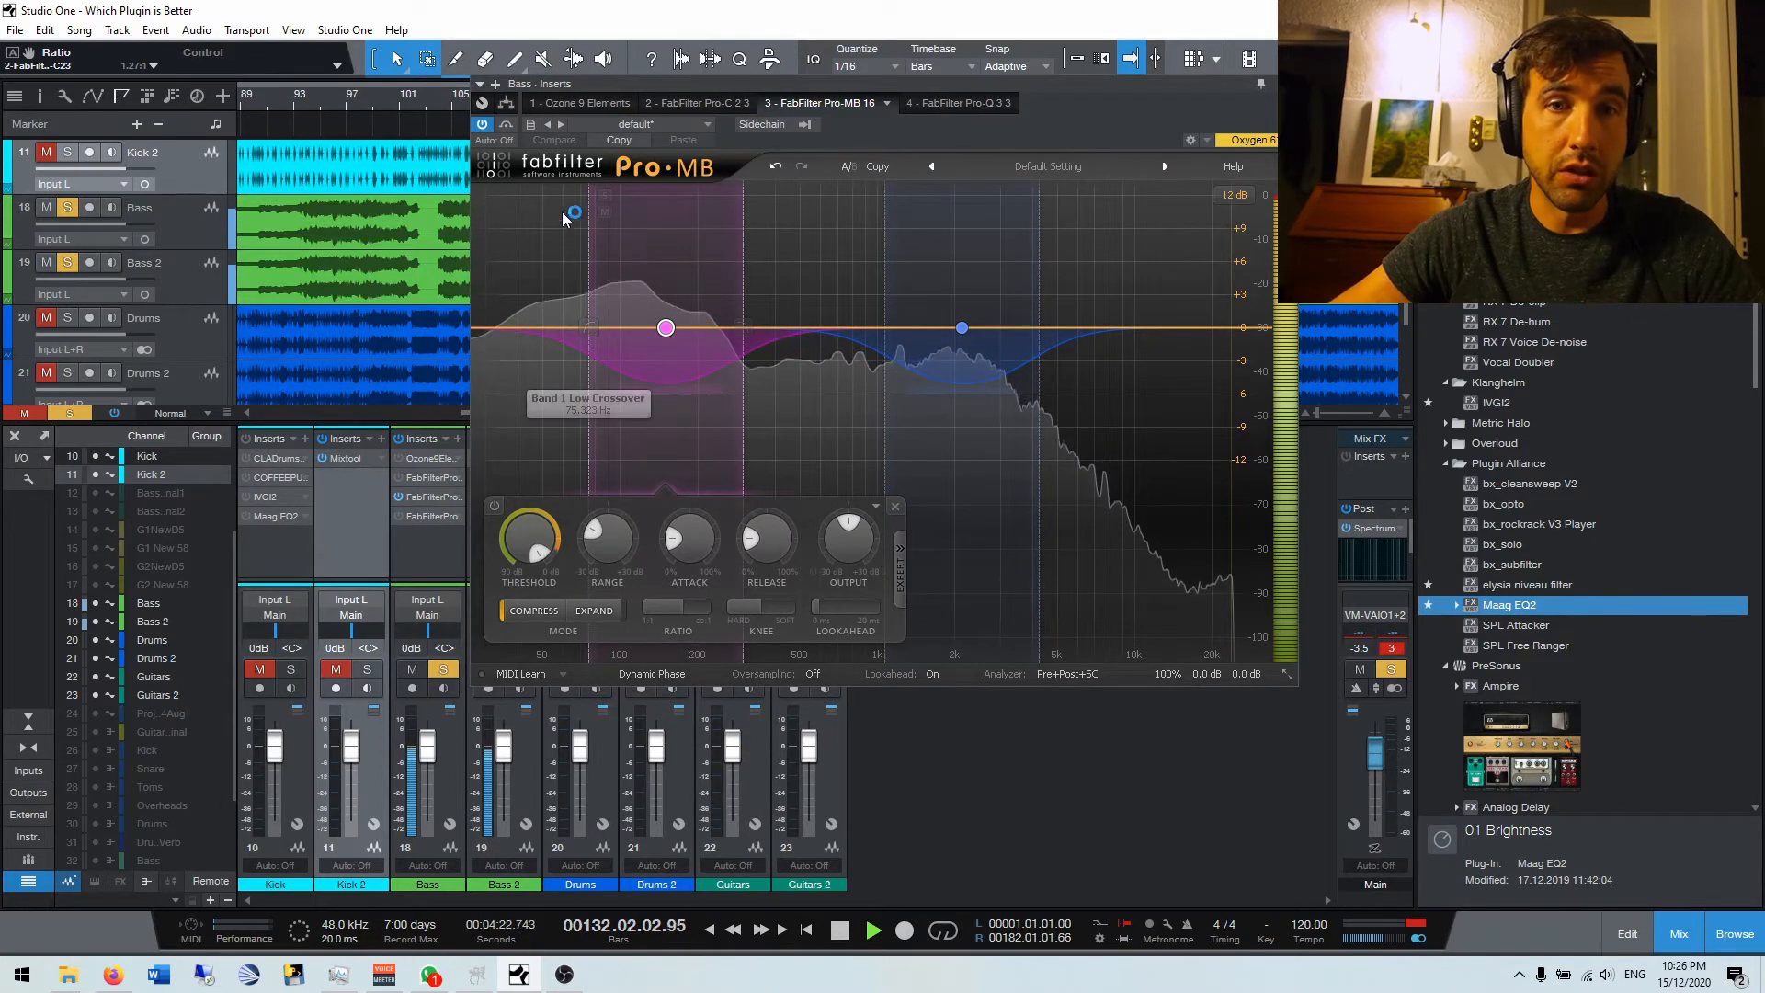
Enable FabFilter Pro-Q 3 on the Bass channel and set band 1 to 196.35 Hz, +4.38 dB and Q 0.978.
{"action": "left_click", "coordinate": [953, 105]}
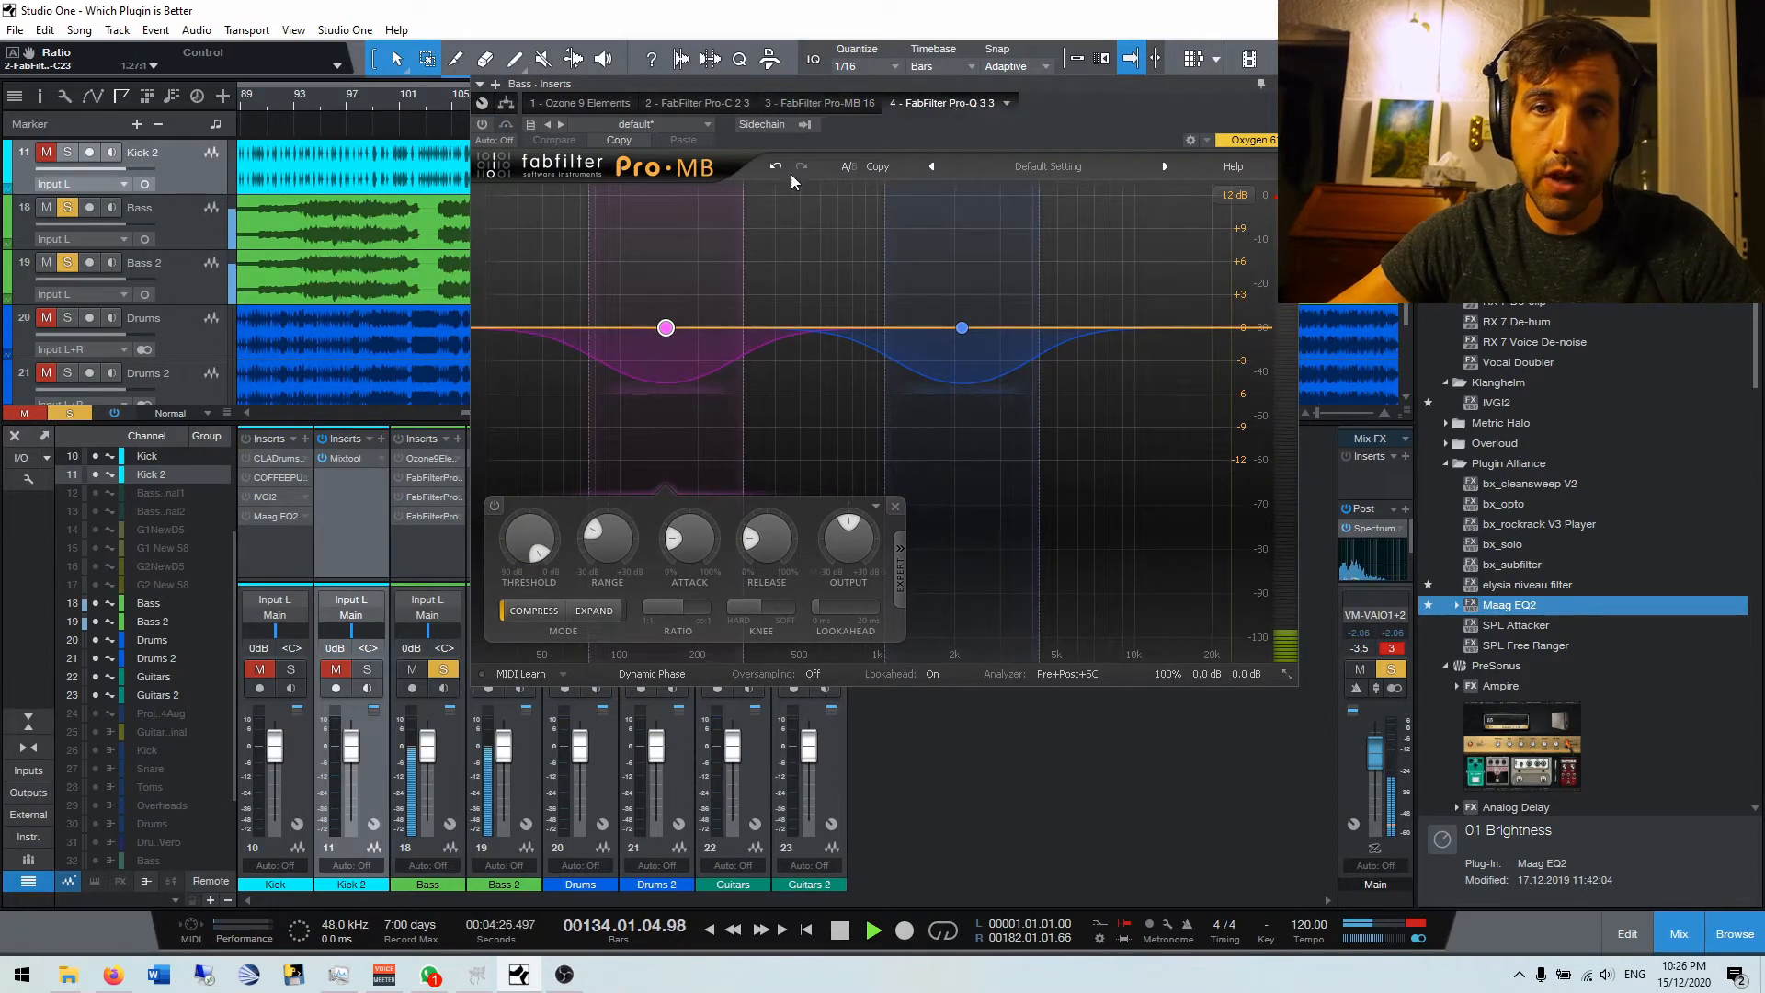
{"action": "left_click", "coordinate": [482, 125]}
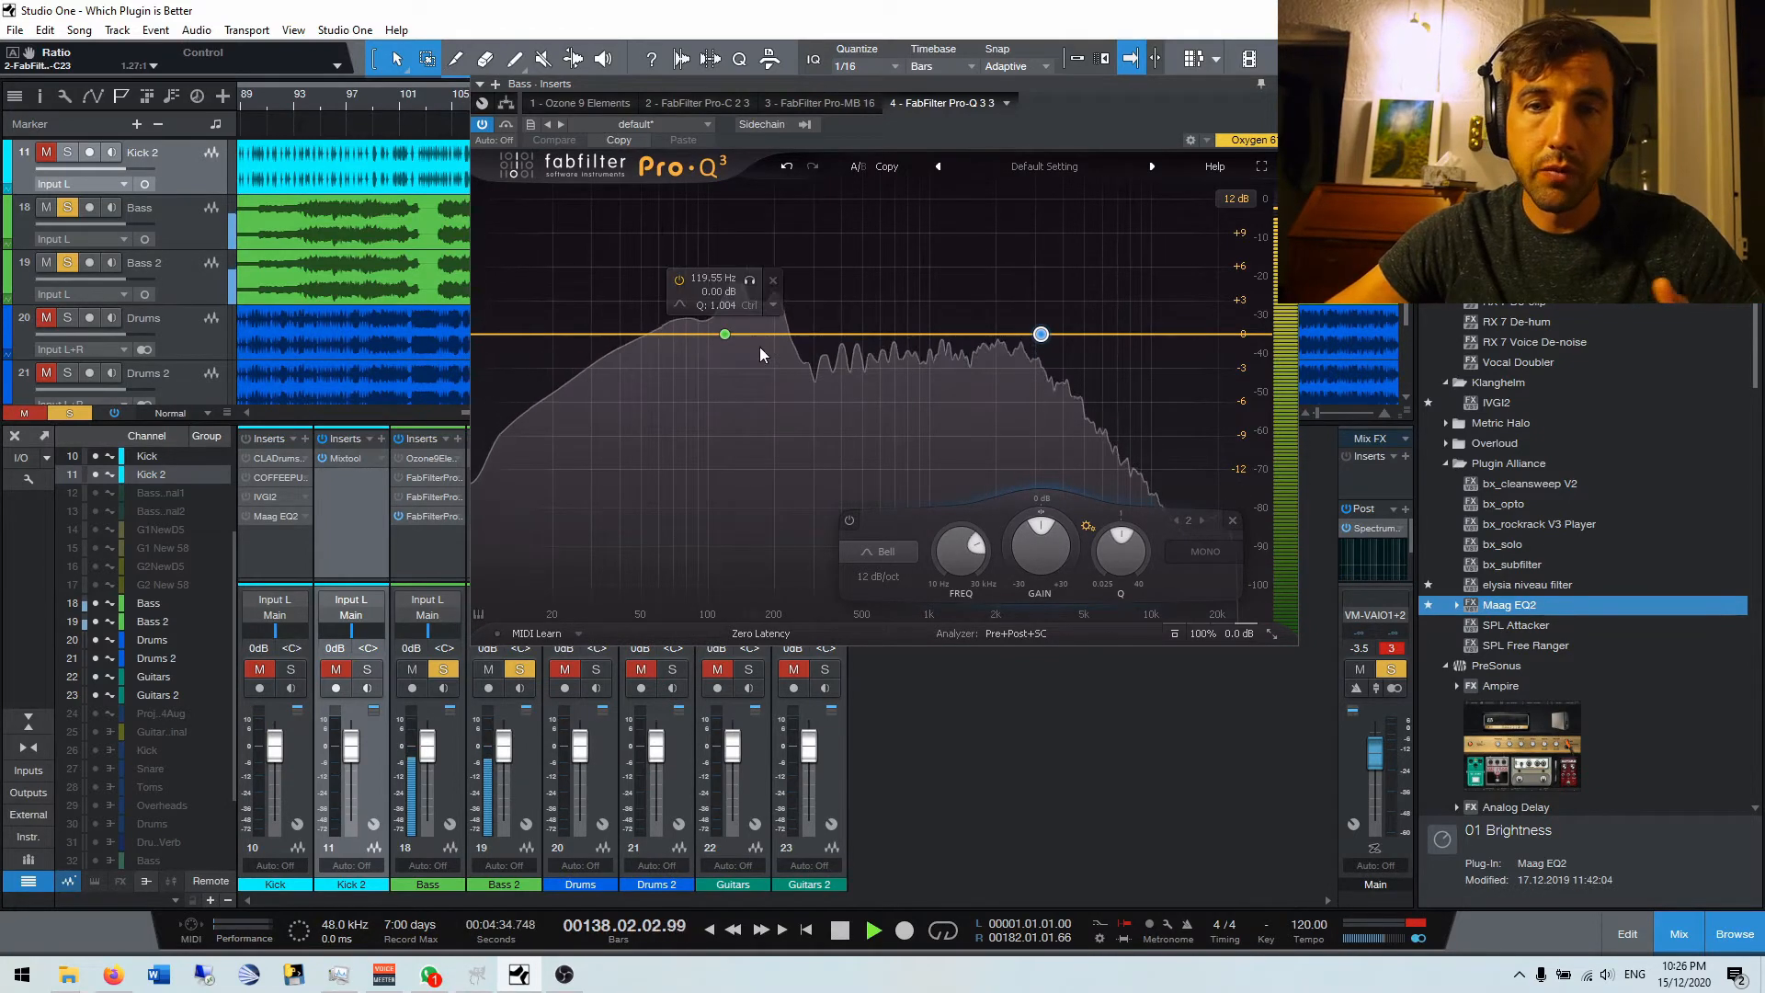
{"action": "left_click_drag", "start_coordinate": [723, 336], "coordinate": [774, 323]}
{"action": "scroll", "coordinate": [773, 288], "scroll_direction": "down", "scroll_amount": 4}
{"action": "scroll", "coordinate": [774, 290], "scroll_direction": "down", "scroll_amount": 2}
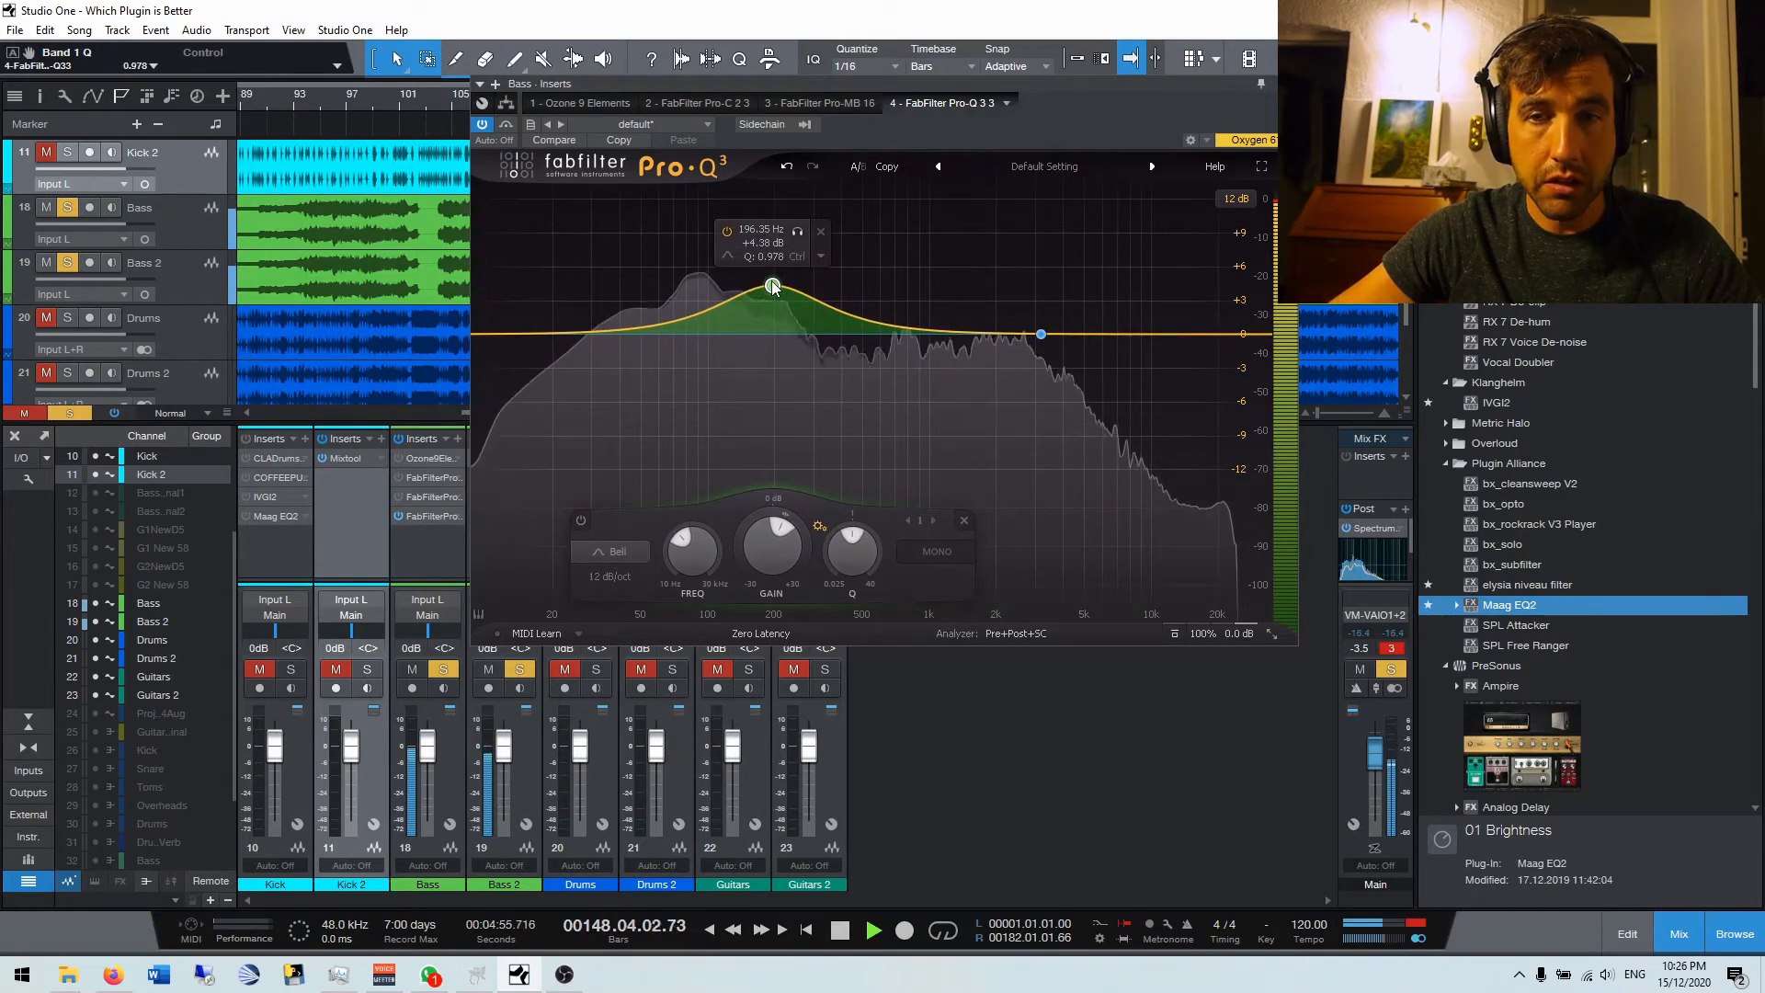
Disable Pro-Q 3's band 1, stop playback and close the plug-in window.
{"action": "left_click", "coordinate": [727, 232]}
{"action": "key", "text": "space"}
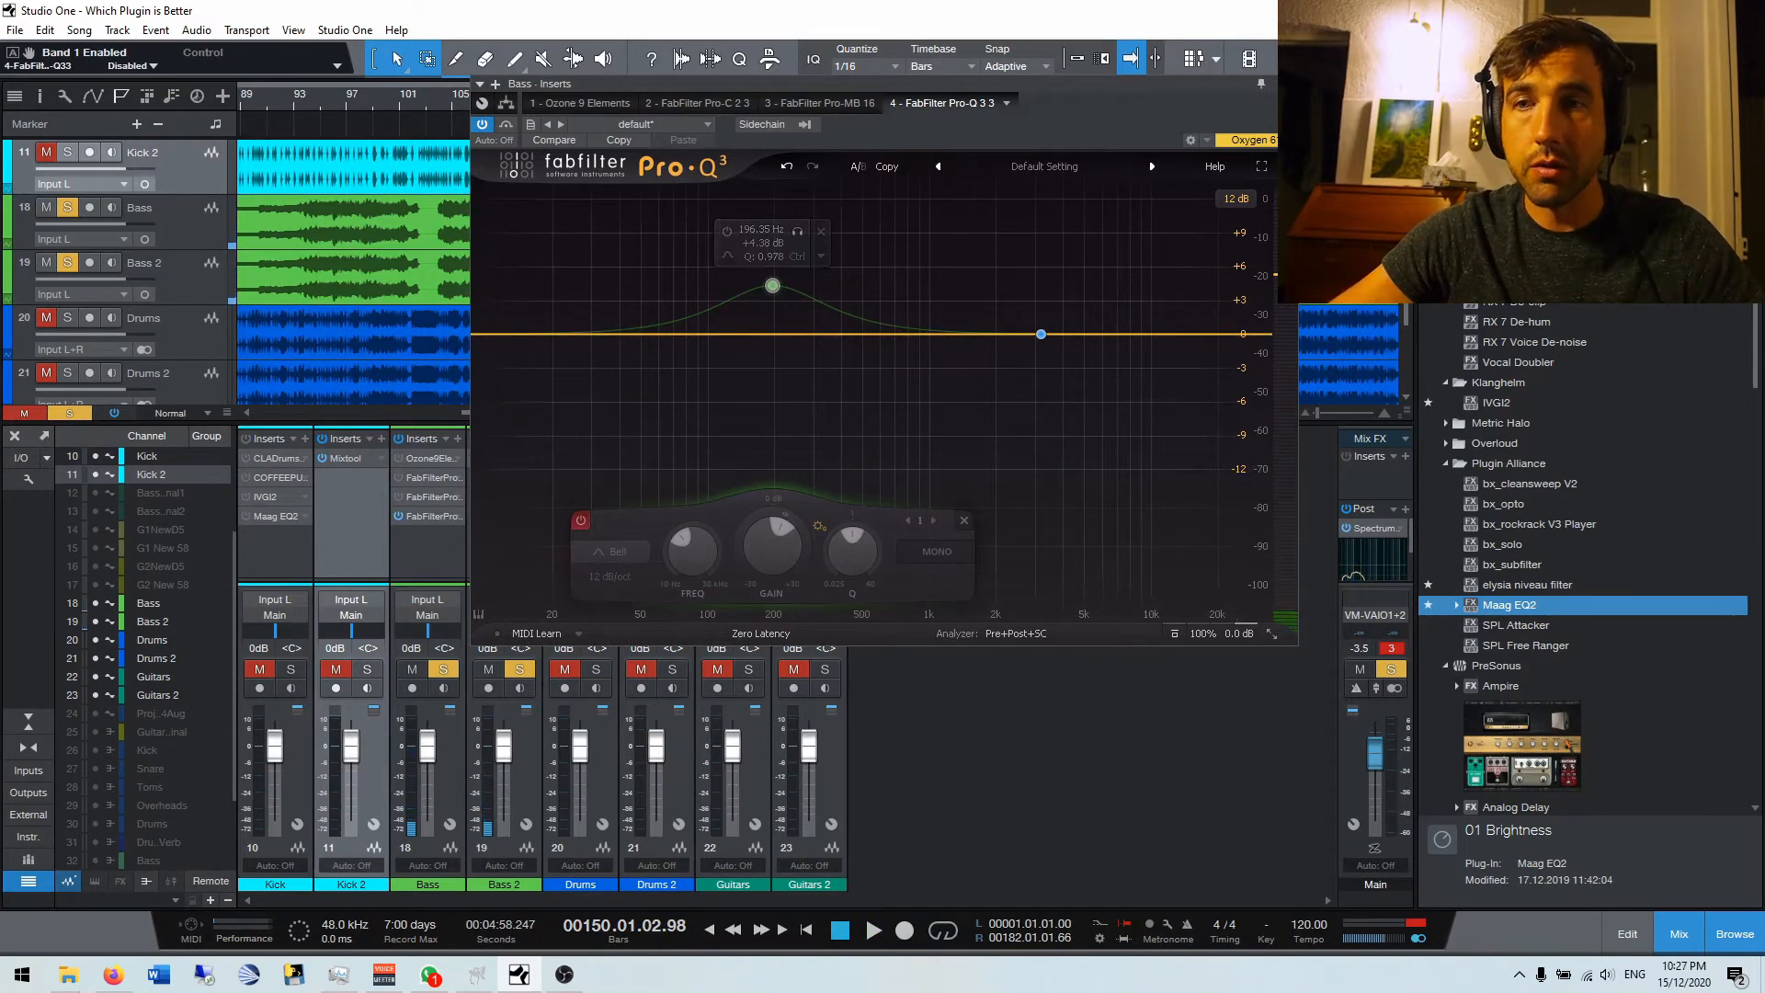
{"action": "left_click", "coordinate": [1287, 83]}
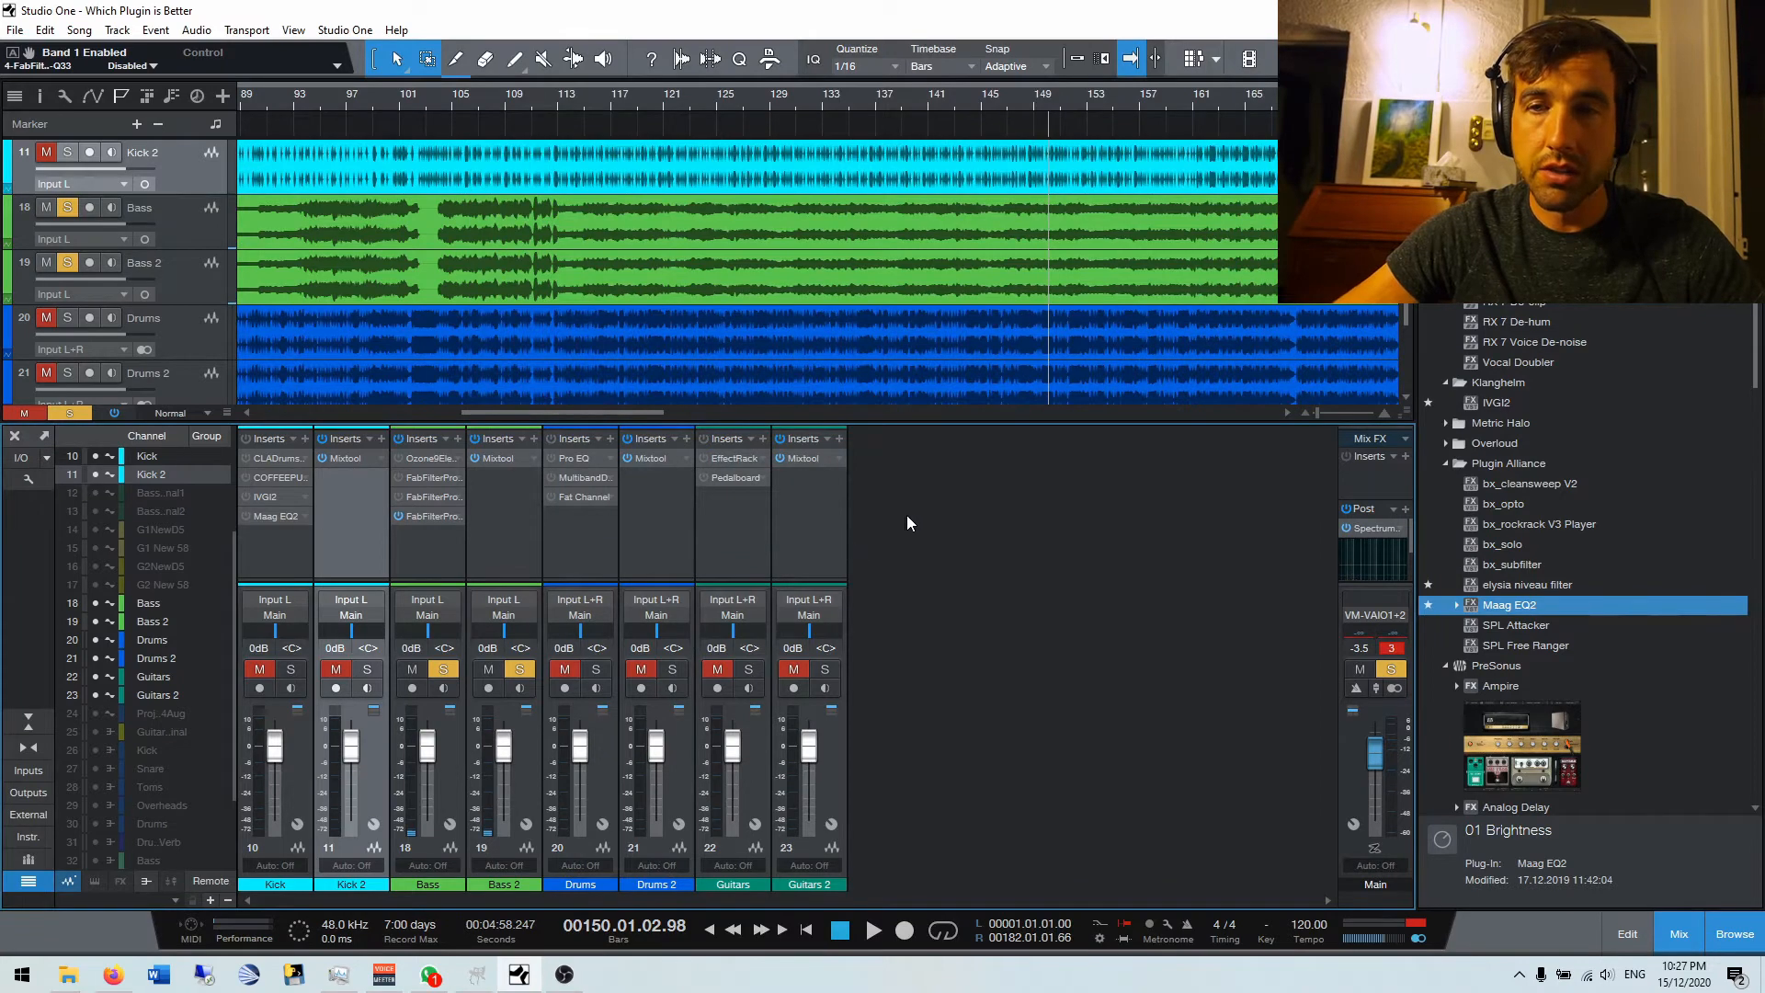
Unsolo Bass and Bass 2, solo Drums and Drums 2 instead, and dismiss the antivirus pop-up.
{"action": "left_click_drag", "start_coordinate": [858, 103], "coordinate": [836, 82]}
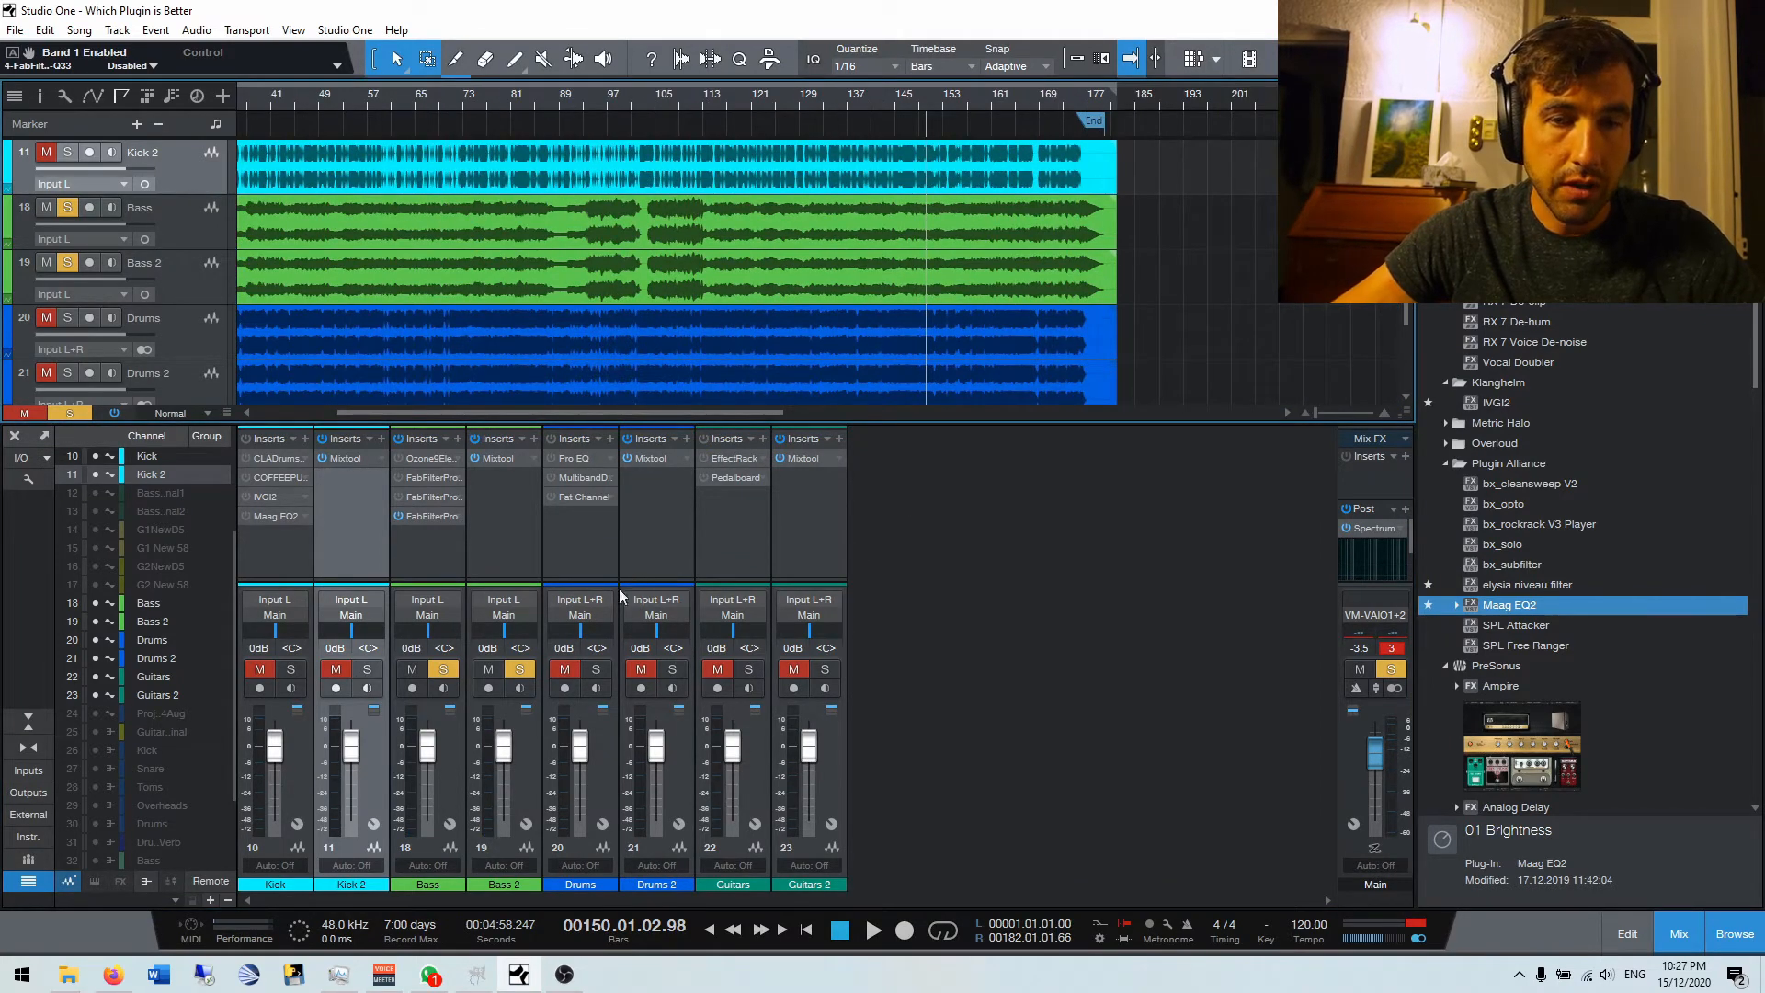
{"action": "left_click", "coordinate": [520, 670]}
{"action": "left_click", "coordinate": [442, 670]}
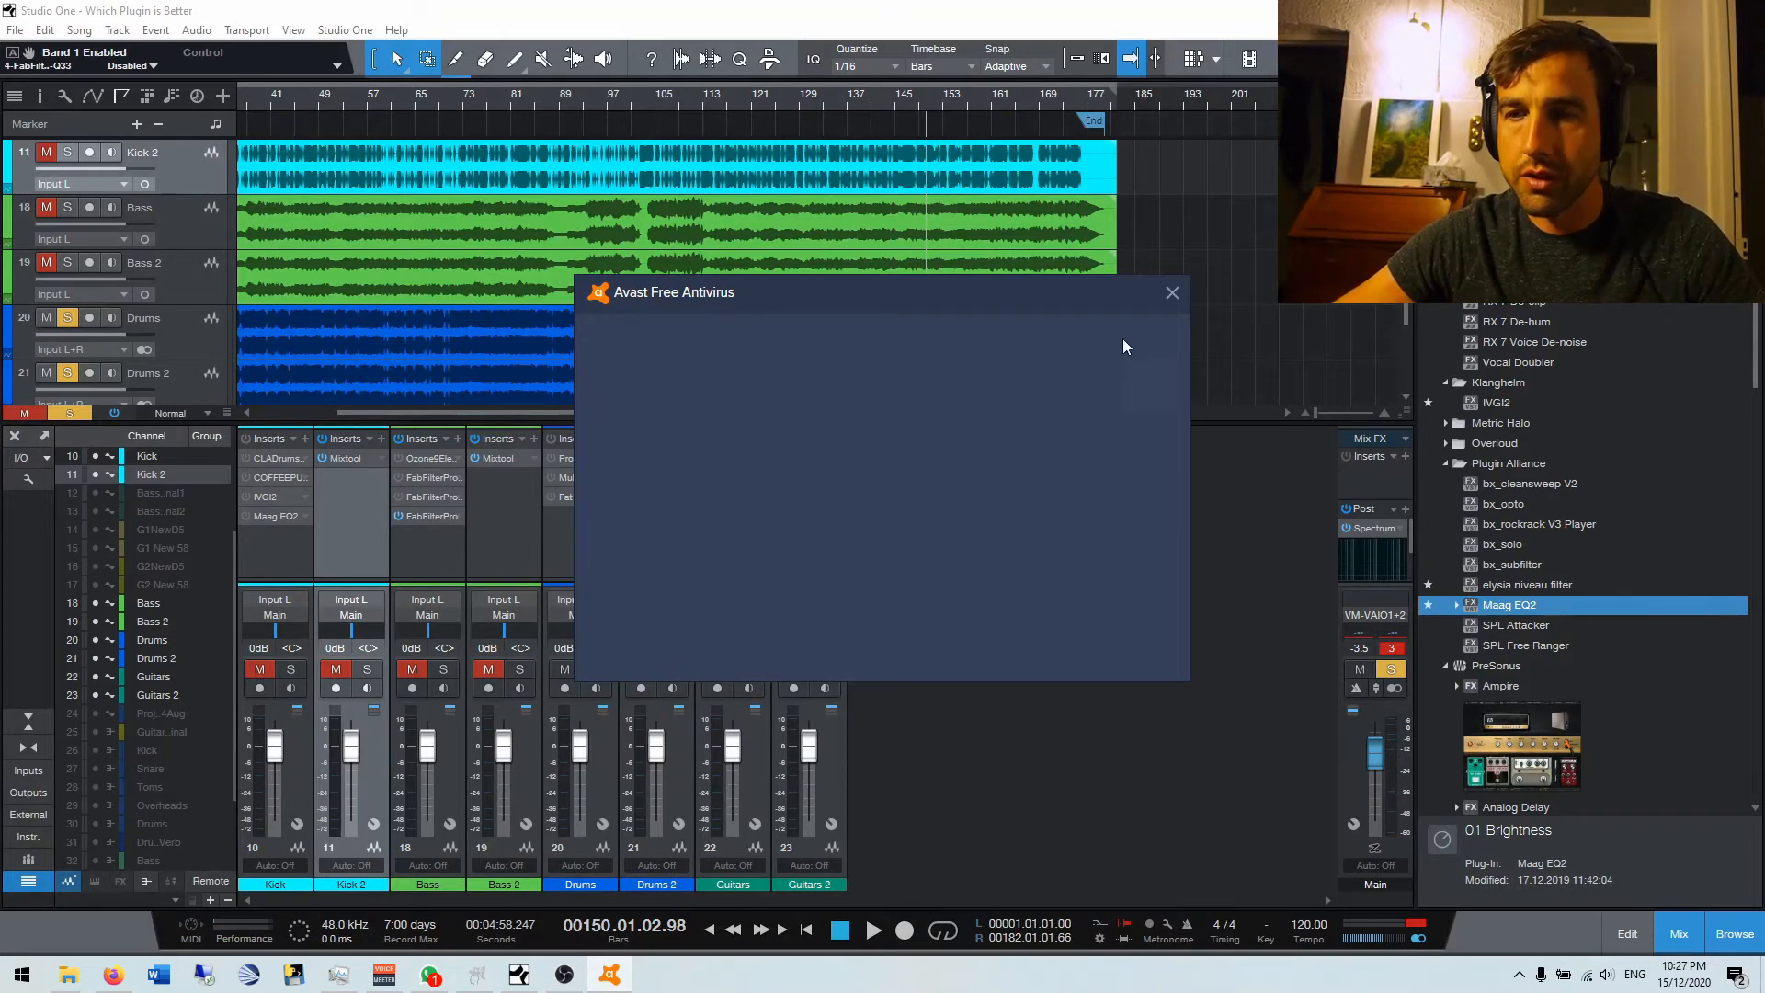
{"action": "left_click", "coordinate": [1172, 294]}
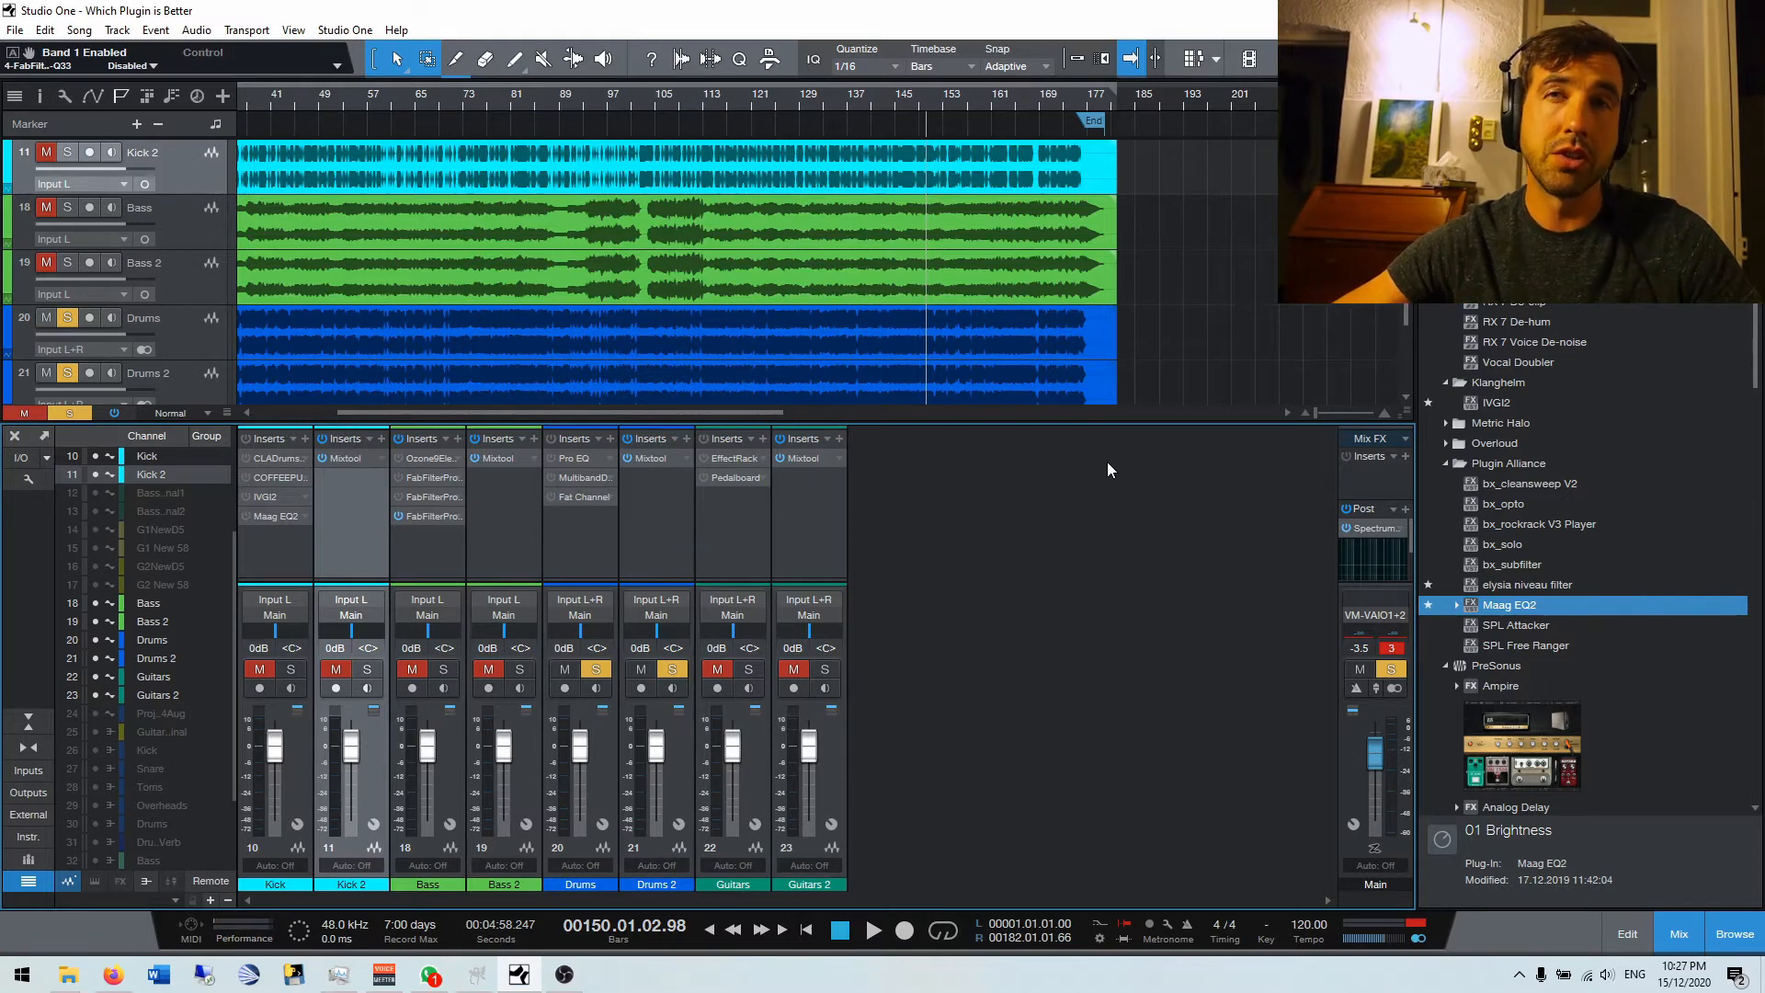
Open the Pro EQ insert on the Drums channel and activate it.
{"action": "left_click", "coordinate": [573, 458]}
{"action": "left_click_drag", "start_coordinate": [960, 57], "coordinate": [1038, 131]}
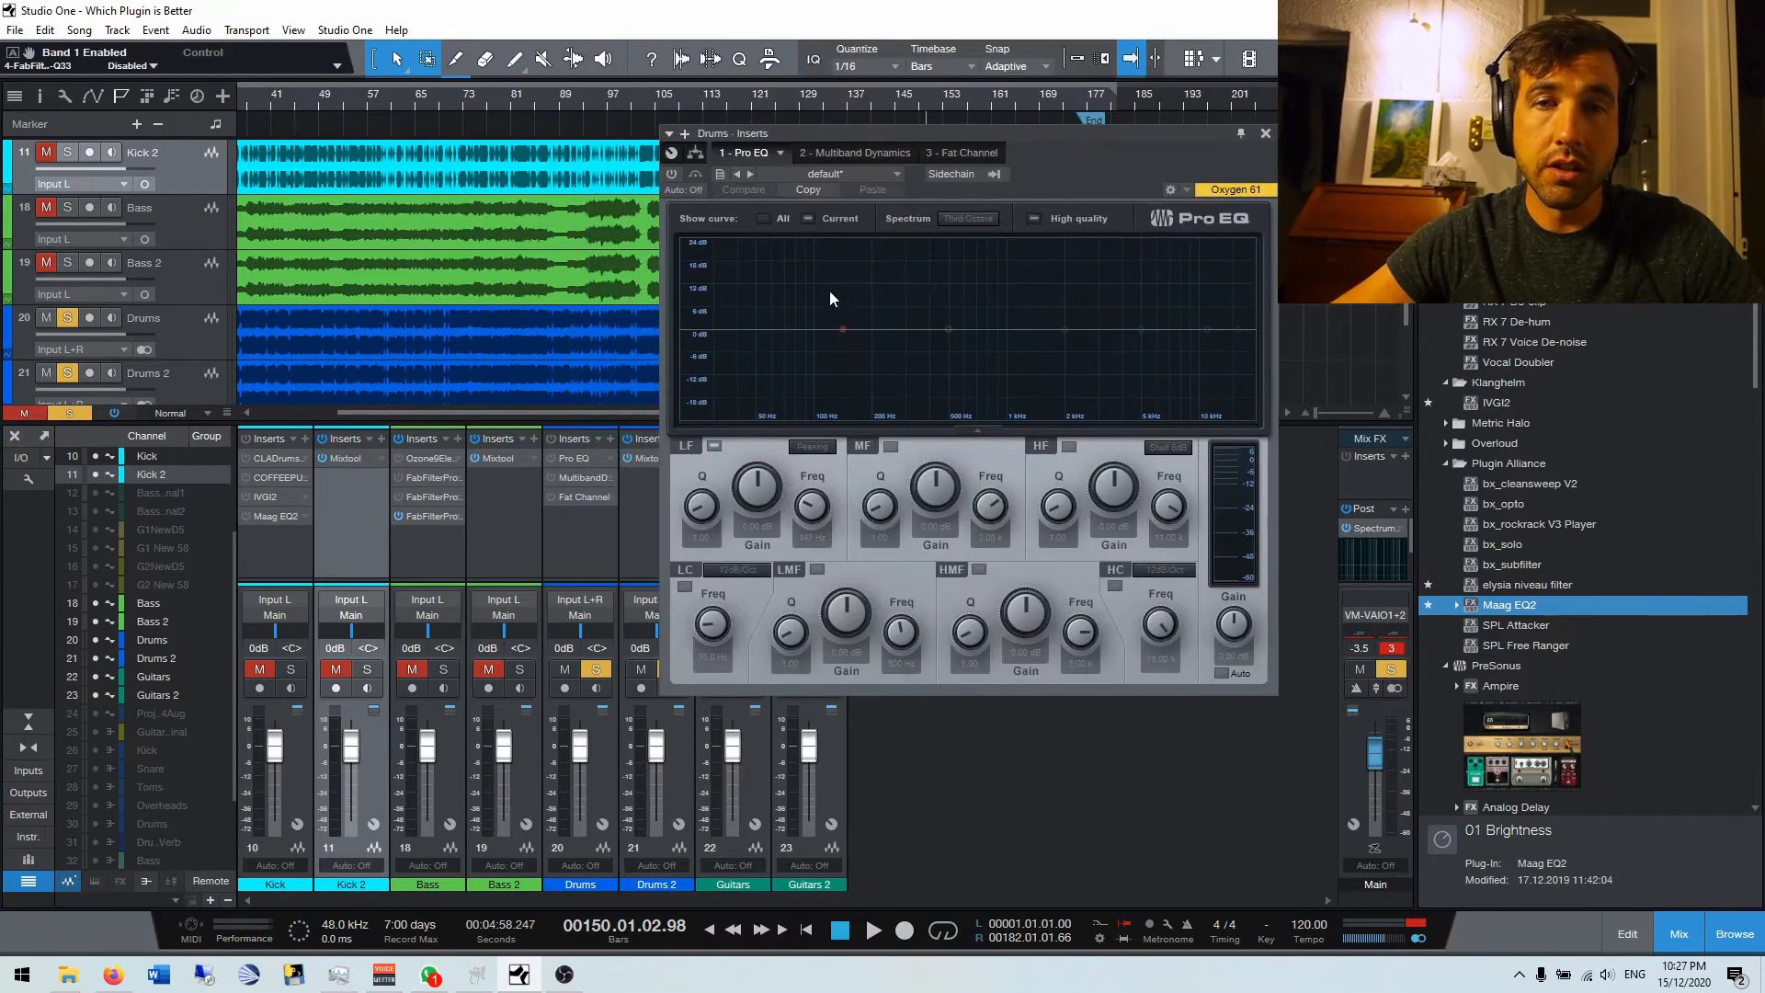
{"action": "left_click", "coordinate": [671, 175]}
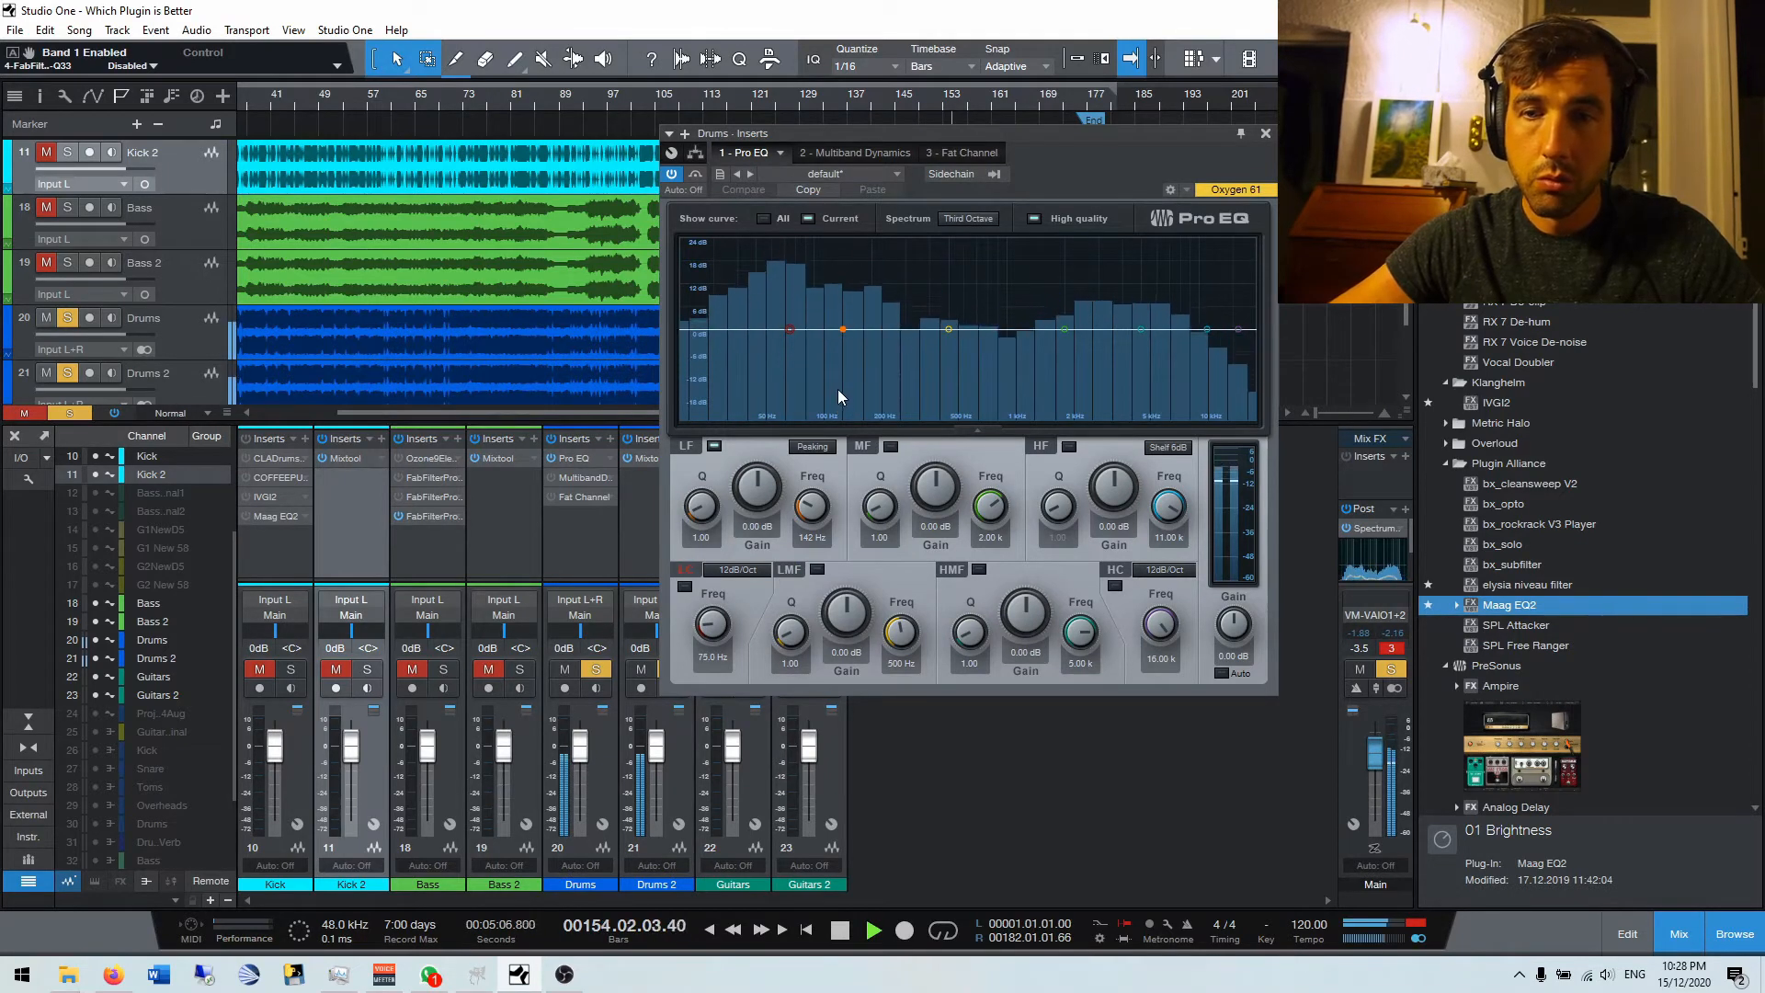
Toggle Pro EQ's LF and MF bands on and off at 0.00 dB gain while listening to the drums.
{"action": "left_click", "coordinate": [841, 329]}
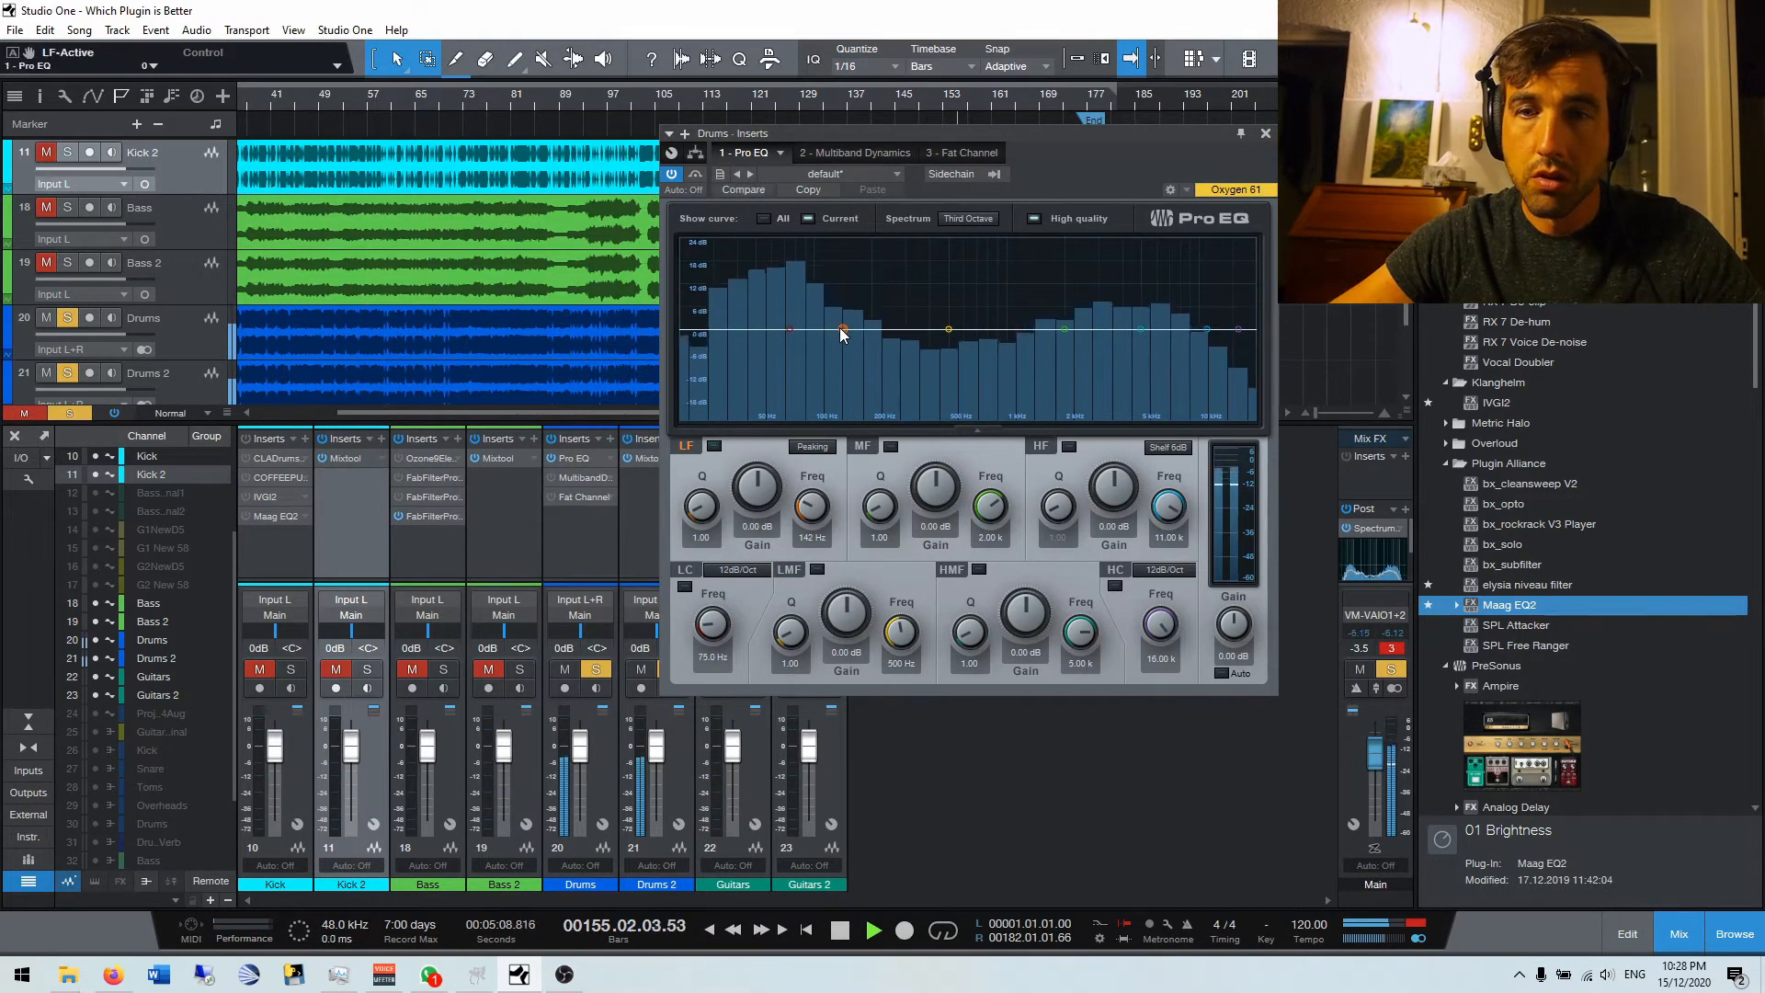
{"action": "left_click", "coordinate": [714, 445]}
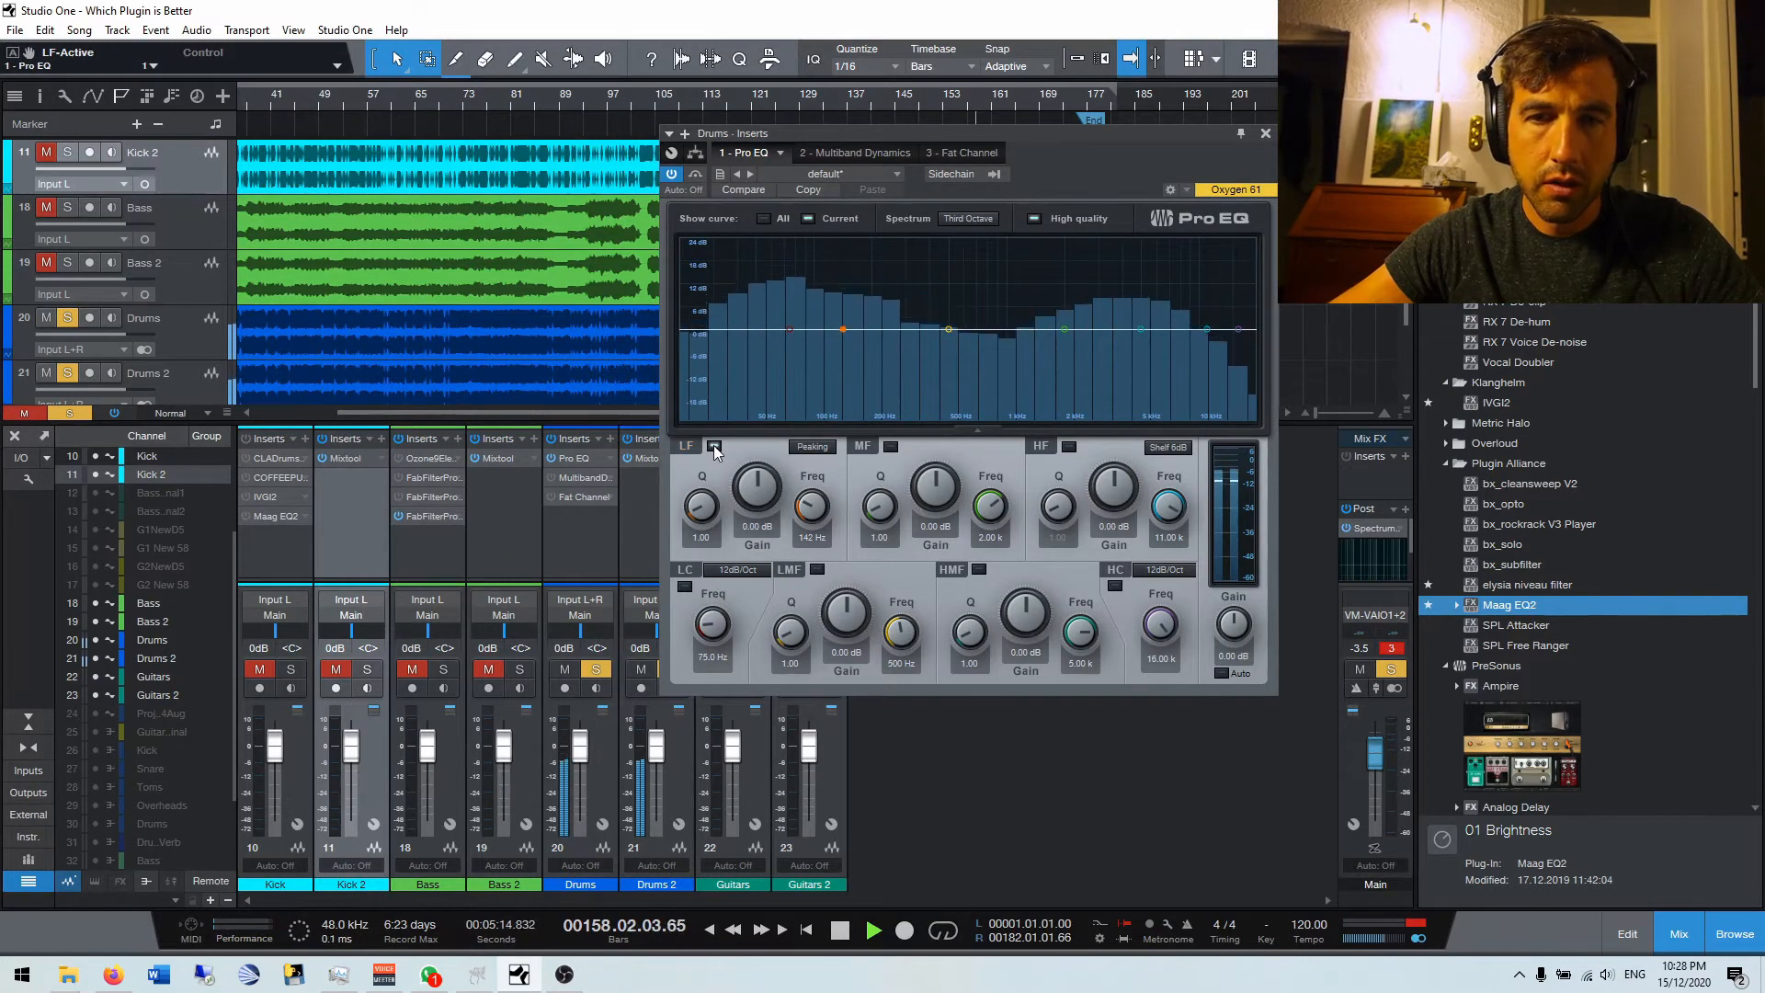
{"action": "left_click", "coordinate": [890, 446]}
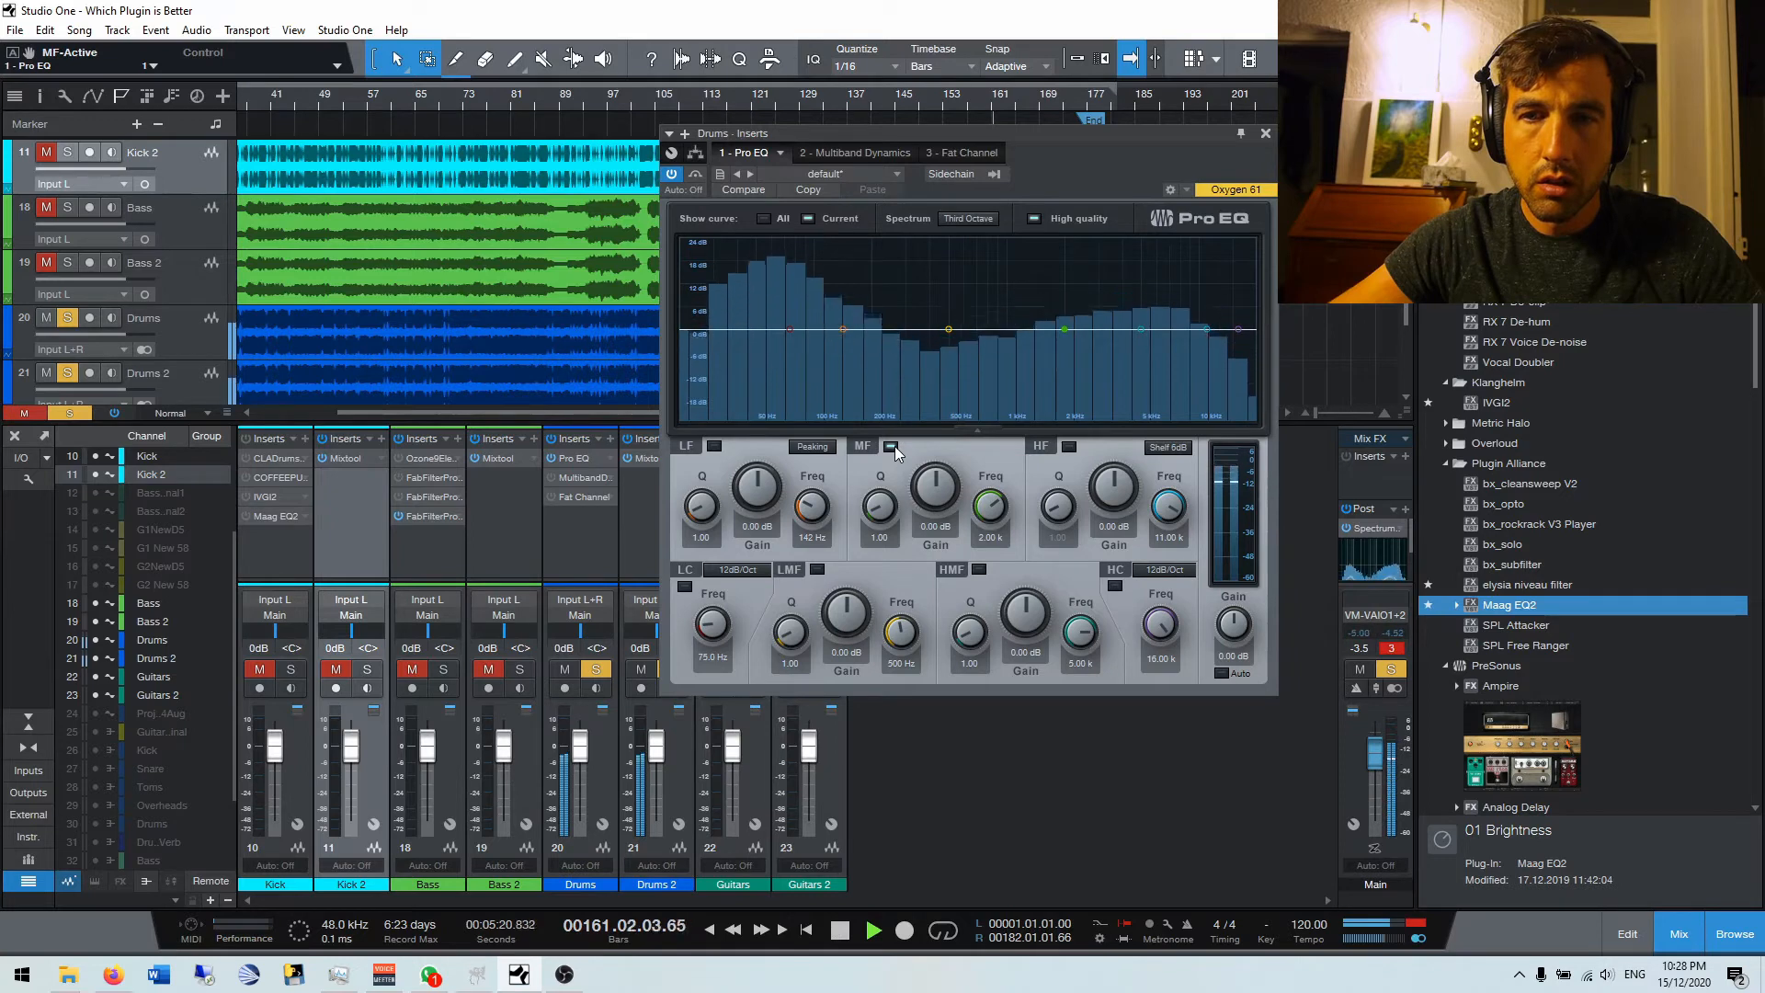
{"action": "left_click", "coordinate": [890, 447]}
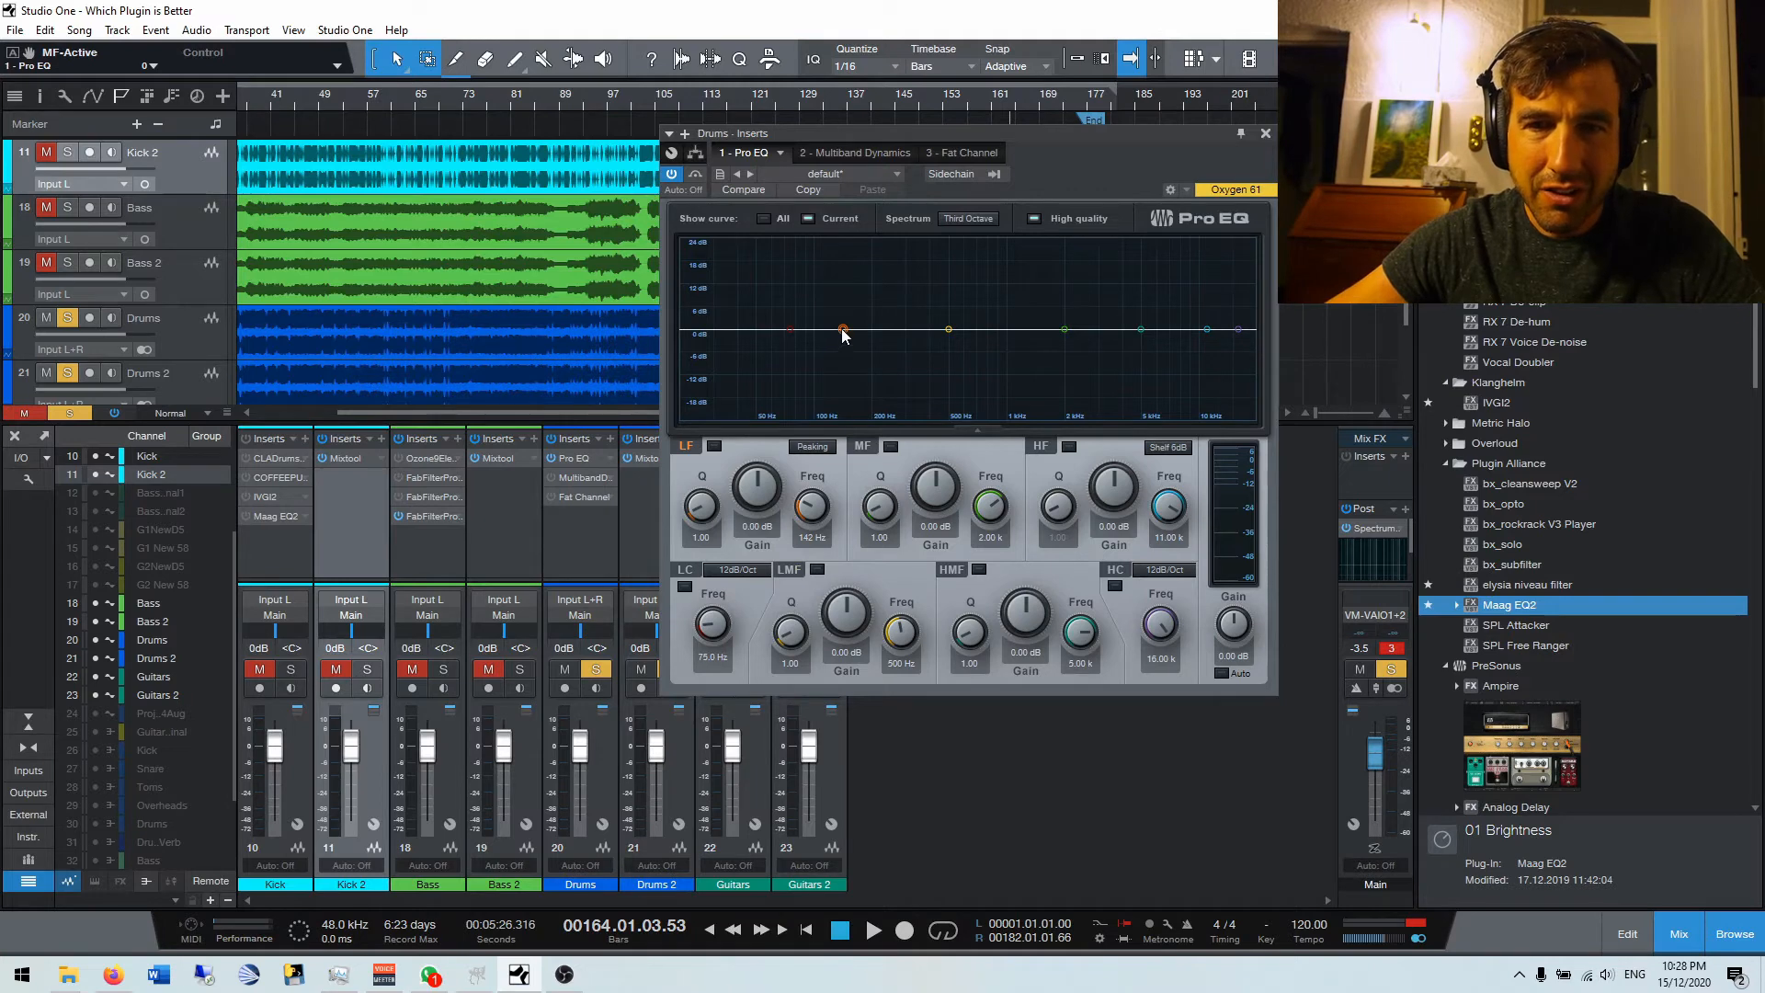
Play the drums, move Pro EQ's LF band to 173 Hz at 0.00 dB gain, and stop playback.
{"action": "key", "text": "space"}
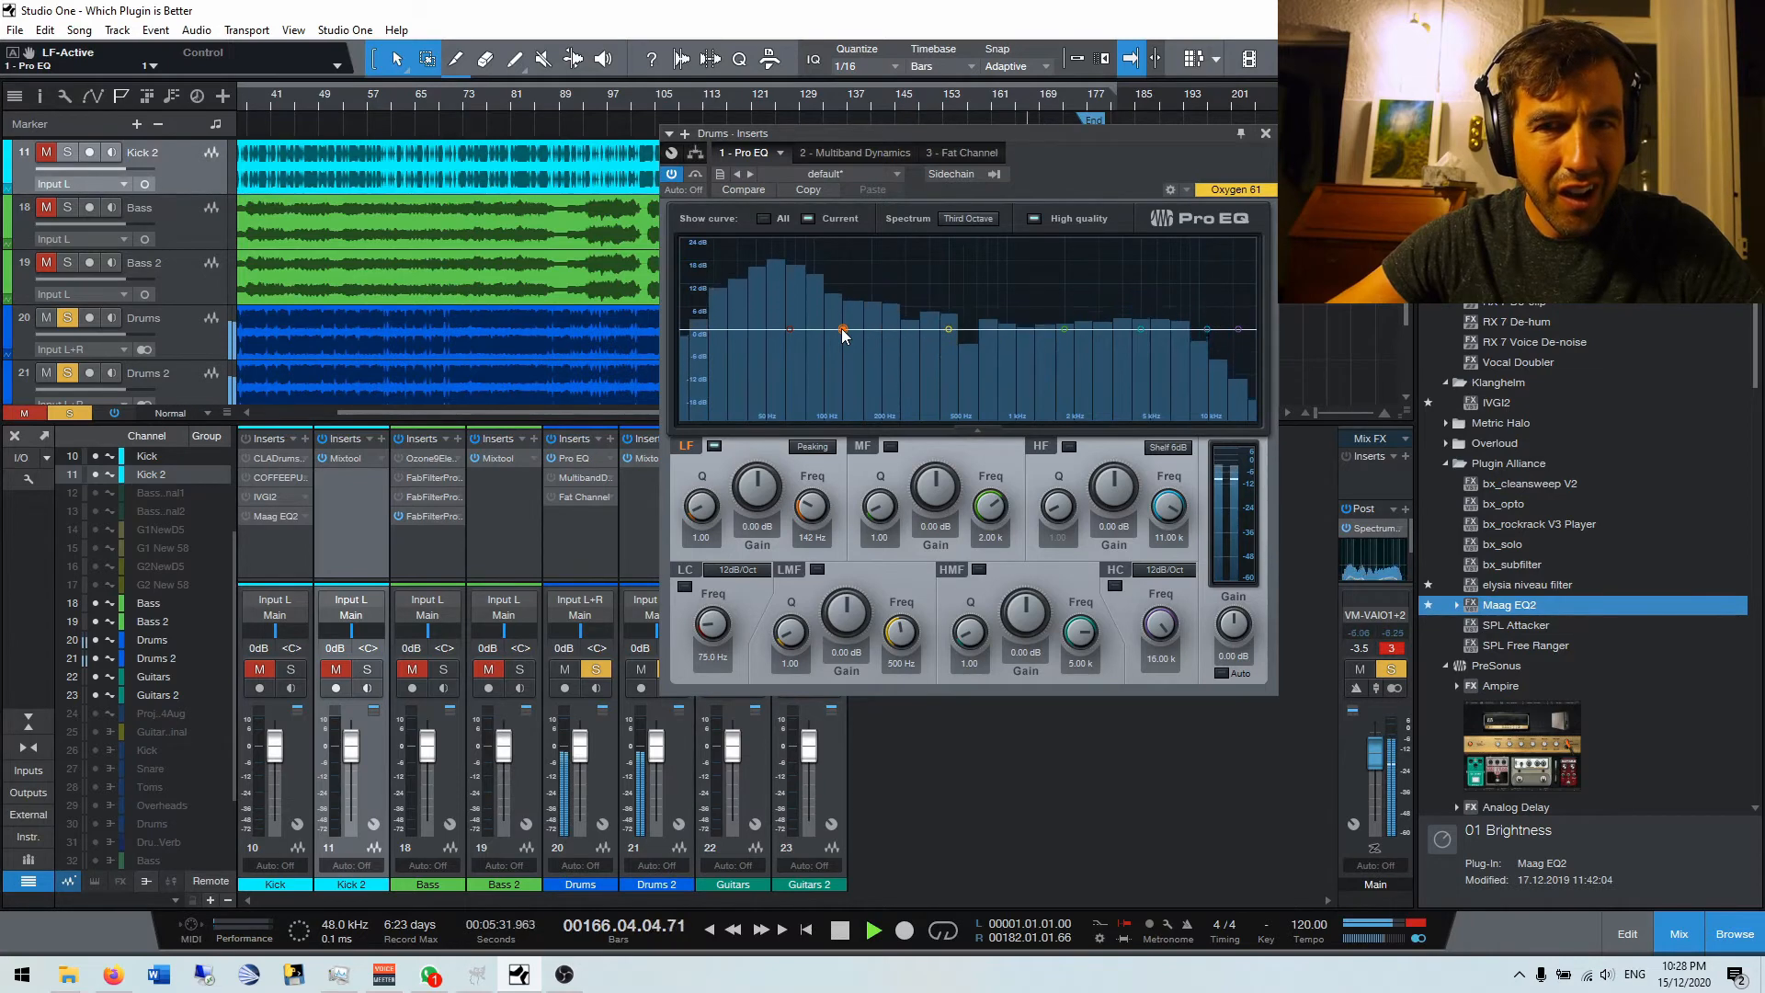
{"action": "mouse_move", "coordinate": [843, 331]}
{"action": "left_mouse_down"}
{"action": "mouse_move", "coordinate": [856, 307]}
{"action": "mouse_move", "coordinate": [824, 300]}
{"action": "mouse_move", "coordinate": [840, 287]}
{"action": "mouse_move", "coordinate": [934, 293]}
{"action": "mouse_move", "coordinate": [855, 292]}
{"action": "mouse_move", "coordinate": [874, 315]}
{"action": "mouse_move", "coordinate": [859, 331]}
{"action": "left_mouse_up"}
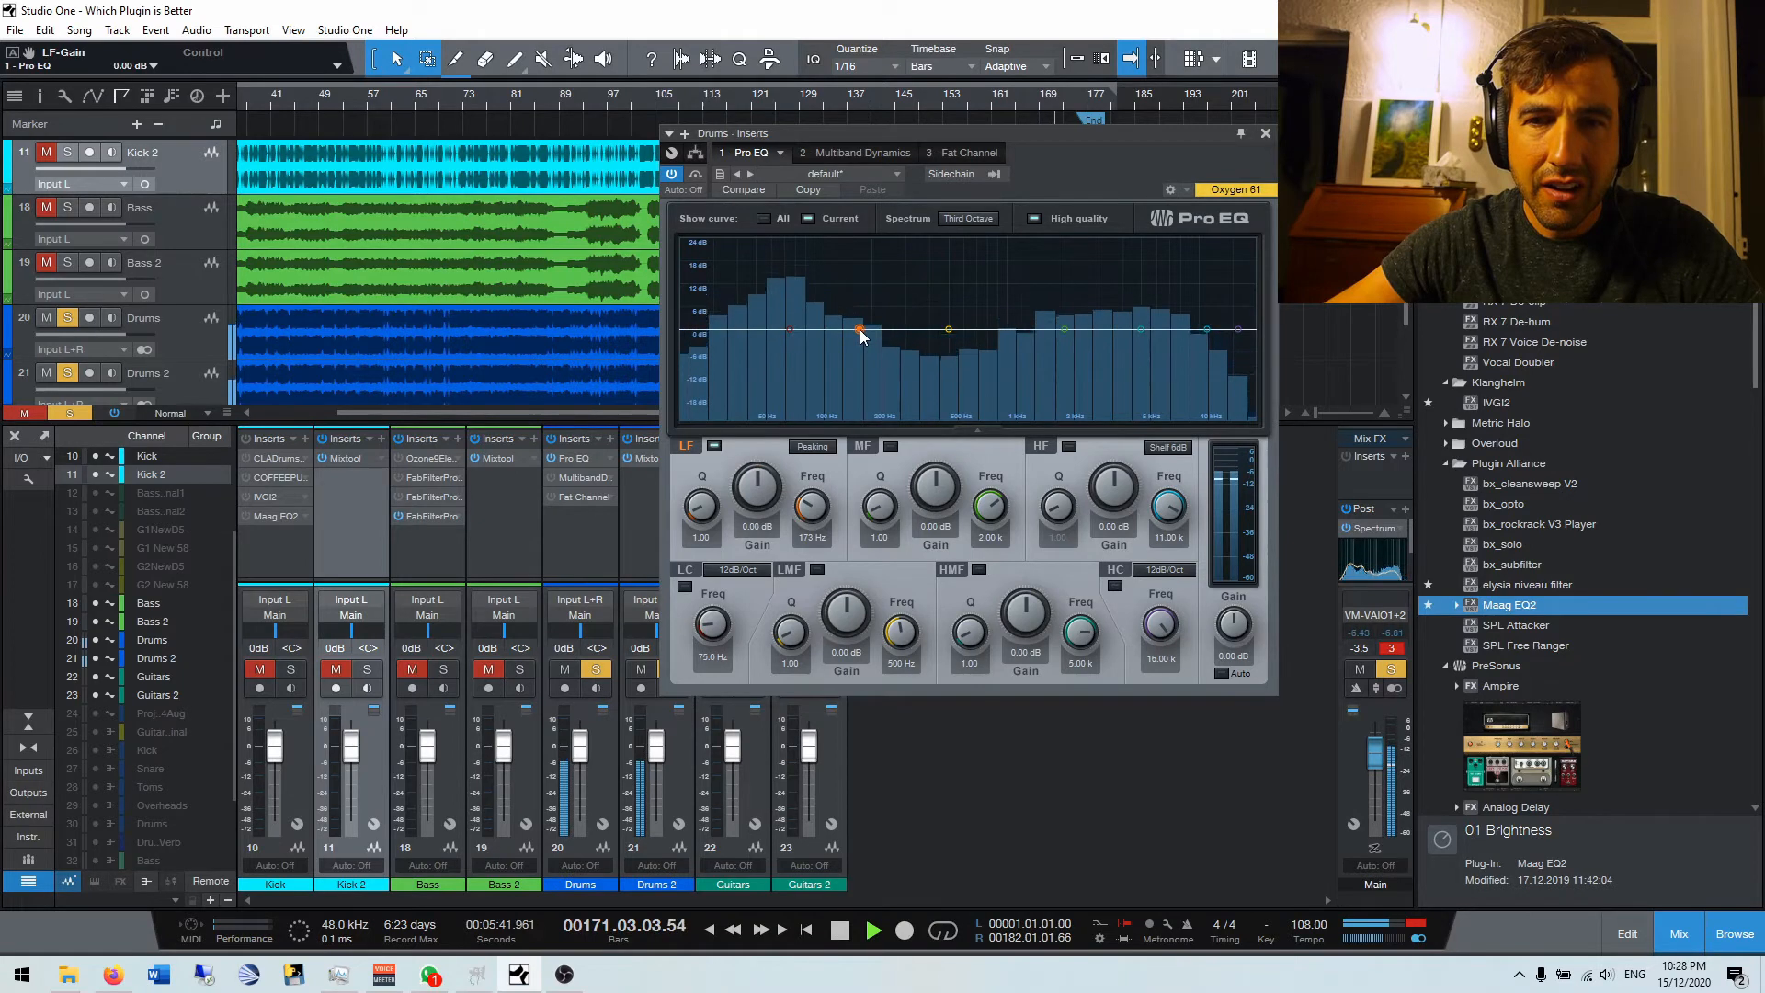
{"action": "key", "text": "space"}
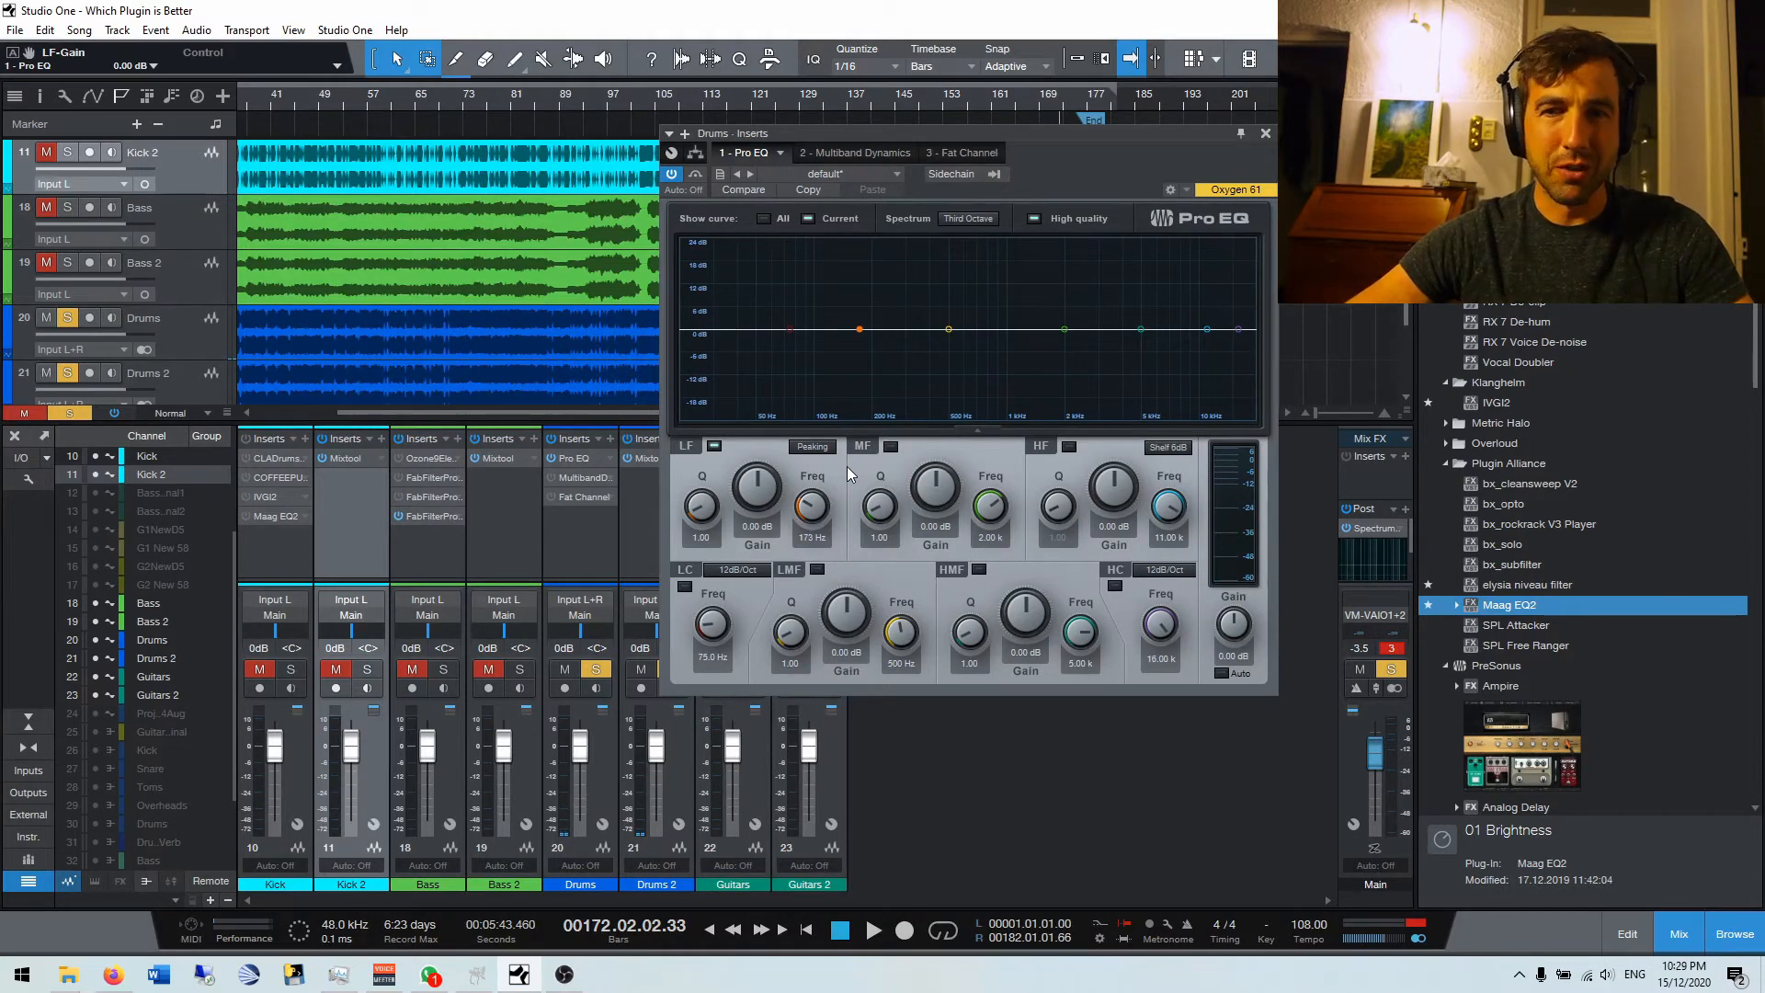
Resume playback, set Pro EQ's MF band to 1.40 kHz and 0.24 dB, and switch from MF back to the LF band.
{"action": "key", "text": "space"}
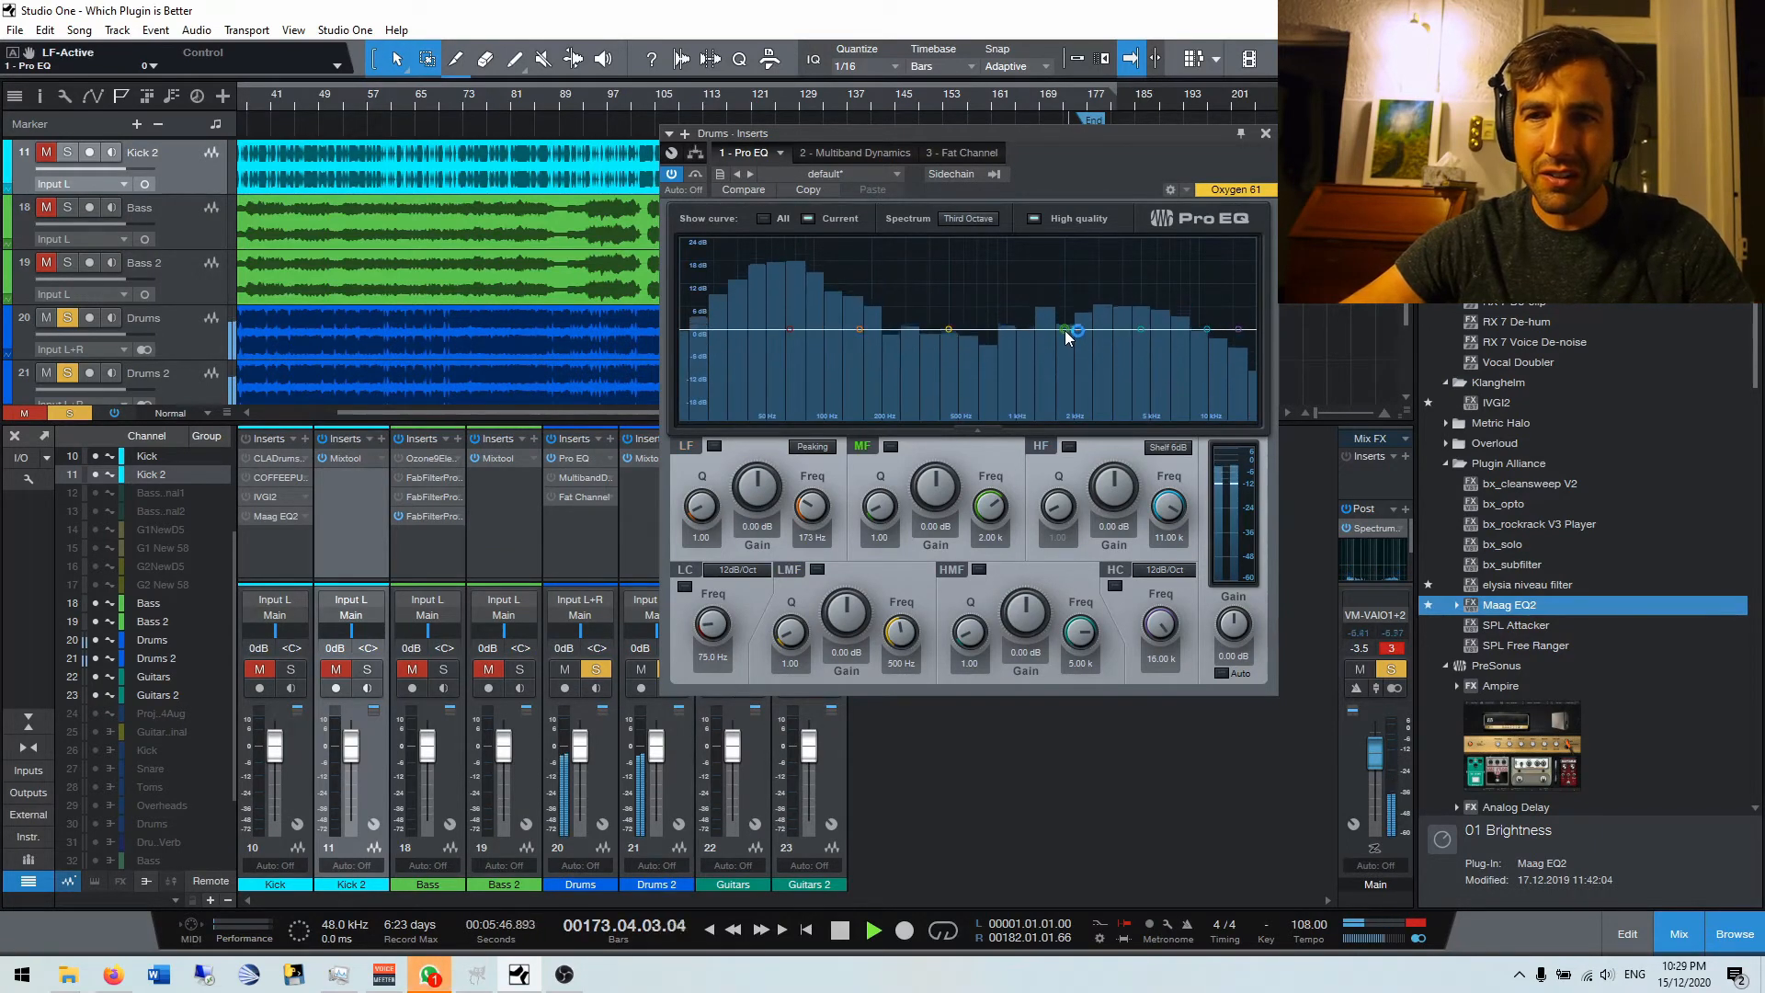
{"action": "mouse_move", "coordinate": [1064, 329]}
{"action": "left_mouse_down"}
{"action": "mouse_move", "coordinate": [1085, 292]}
{"action": "mouse_move", "coordinate": [1161, 283]}
{"action": "mouse_move", "coordinate": [993, 300]}
{"action": "mouse_move", "coordinate": [994, 335]}
{"action": "mouse_move", "coordinate": [1036, 331]}
{"action": "left_mouse_up"}
{"action": "double_click", "coordinate": [1036, 331]}
{"action": "double_click", "coordinate": [860, 333]}
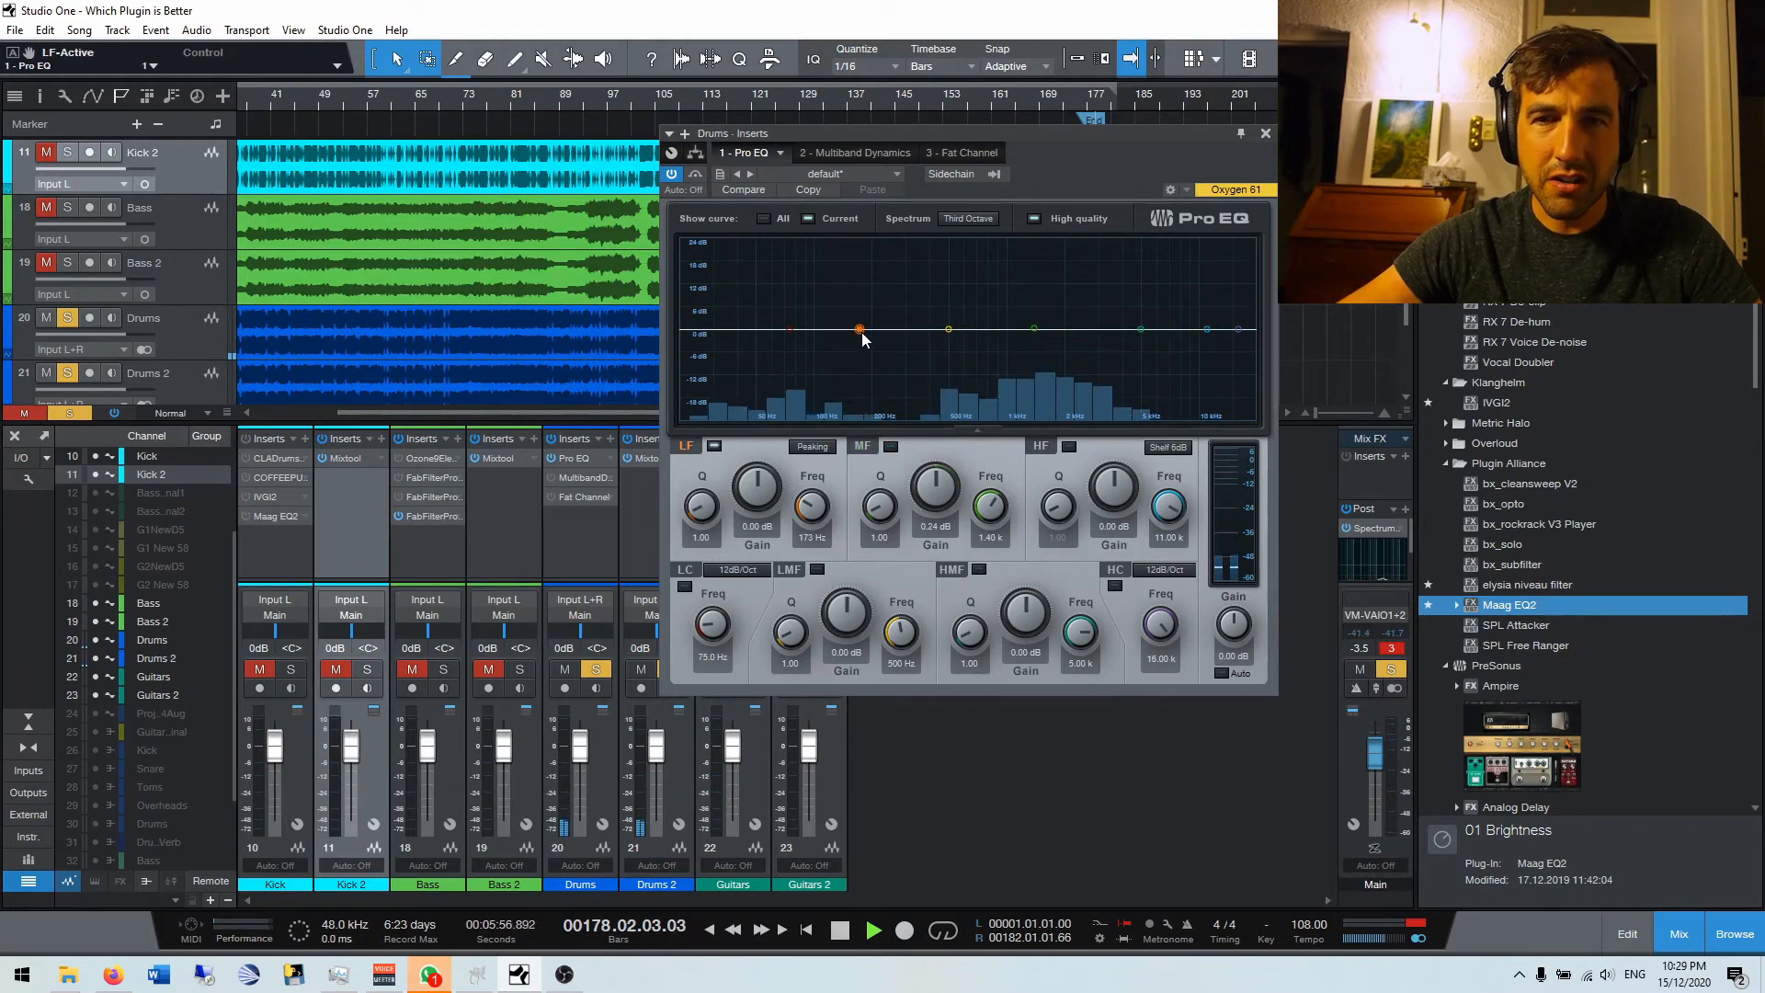
Play from an earlier point in the song, set Pro EQ's LMF band to 502 Hz and 1.18 dB, and stop playback.
{"action": "left_click", "coordinate": [589, 103]}
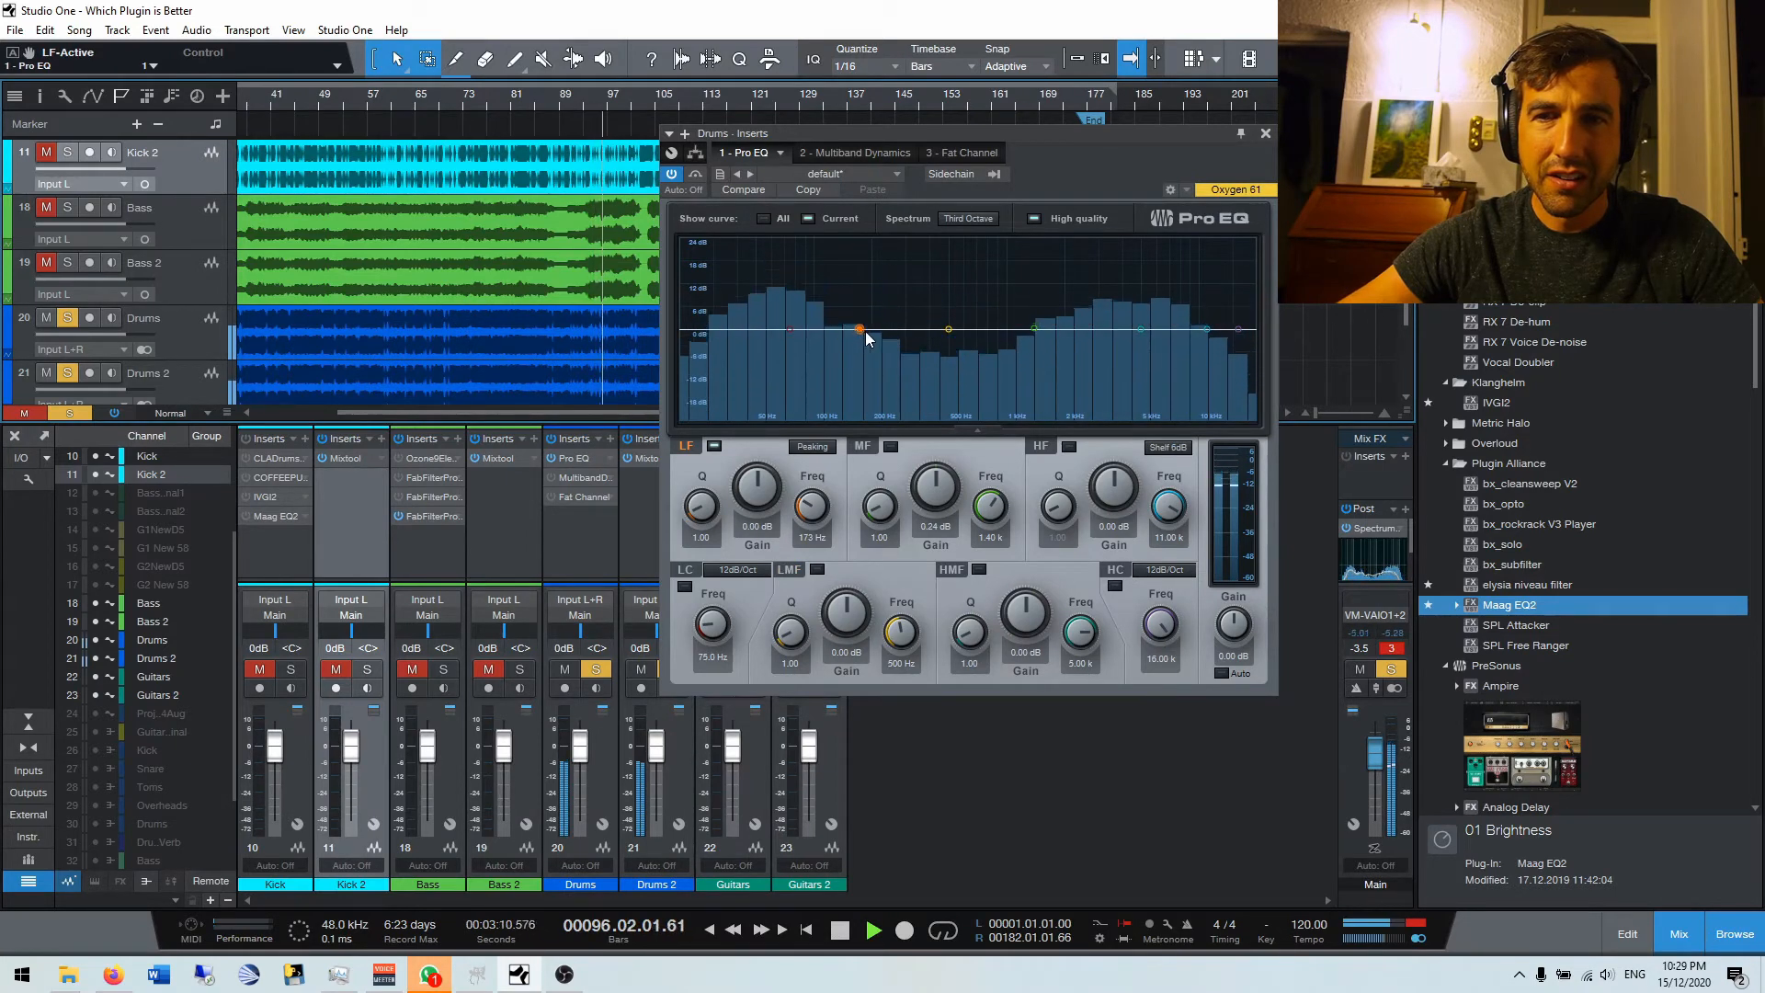
{"action": "mouse_move", "coordinate": [947, 329]}
{"action": "left_mouse_down"}
{"action": "mouse_move", "coordinate": [1032, 301]}
{"action": "mouse_move", "coordinate": [984, 297]}
{"action": "mouse_move", "coordinate": [949, 331]}
{"action": "left_mouse_up"}
{"action": "double_click", "coordinate": [949, 326]}
{"action": "key", "text": "space"}
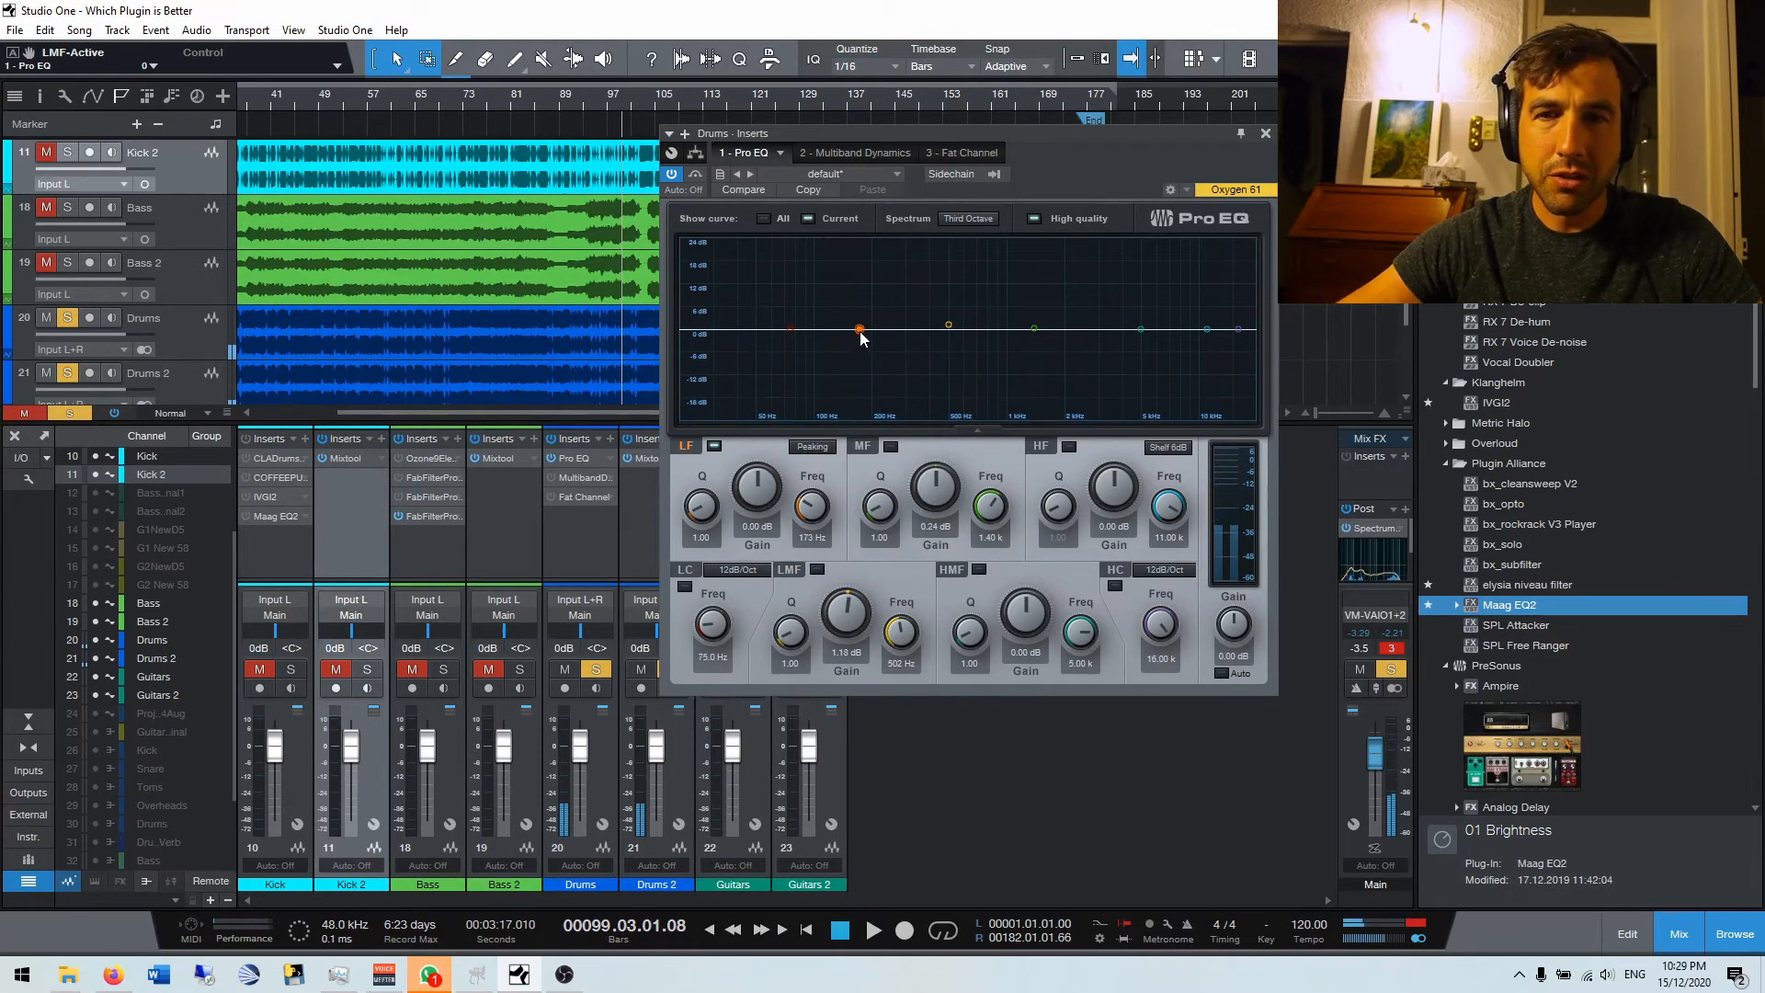
Activate Multiband Dynamics on the Drums channel during playback and set its L band's low threshold to -3.00 dB.
{"action": "left_click", "coordinate": [857, 156]}
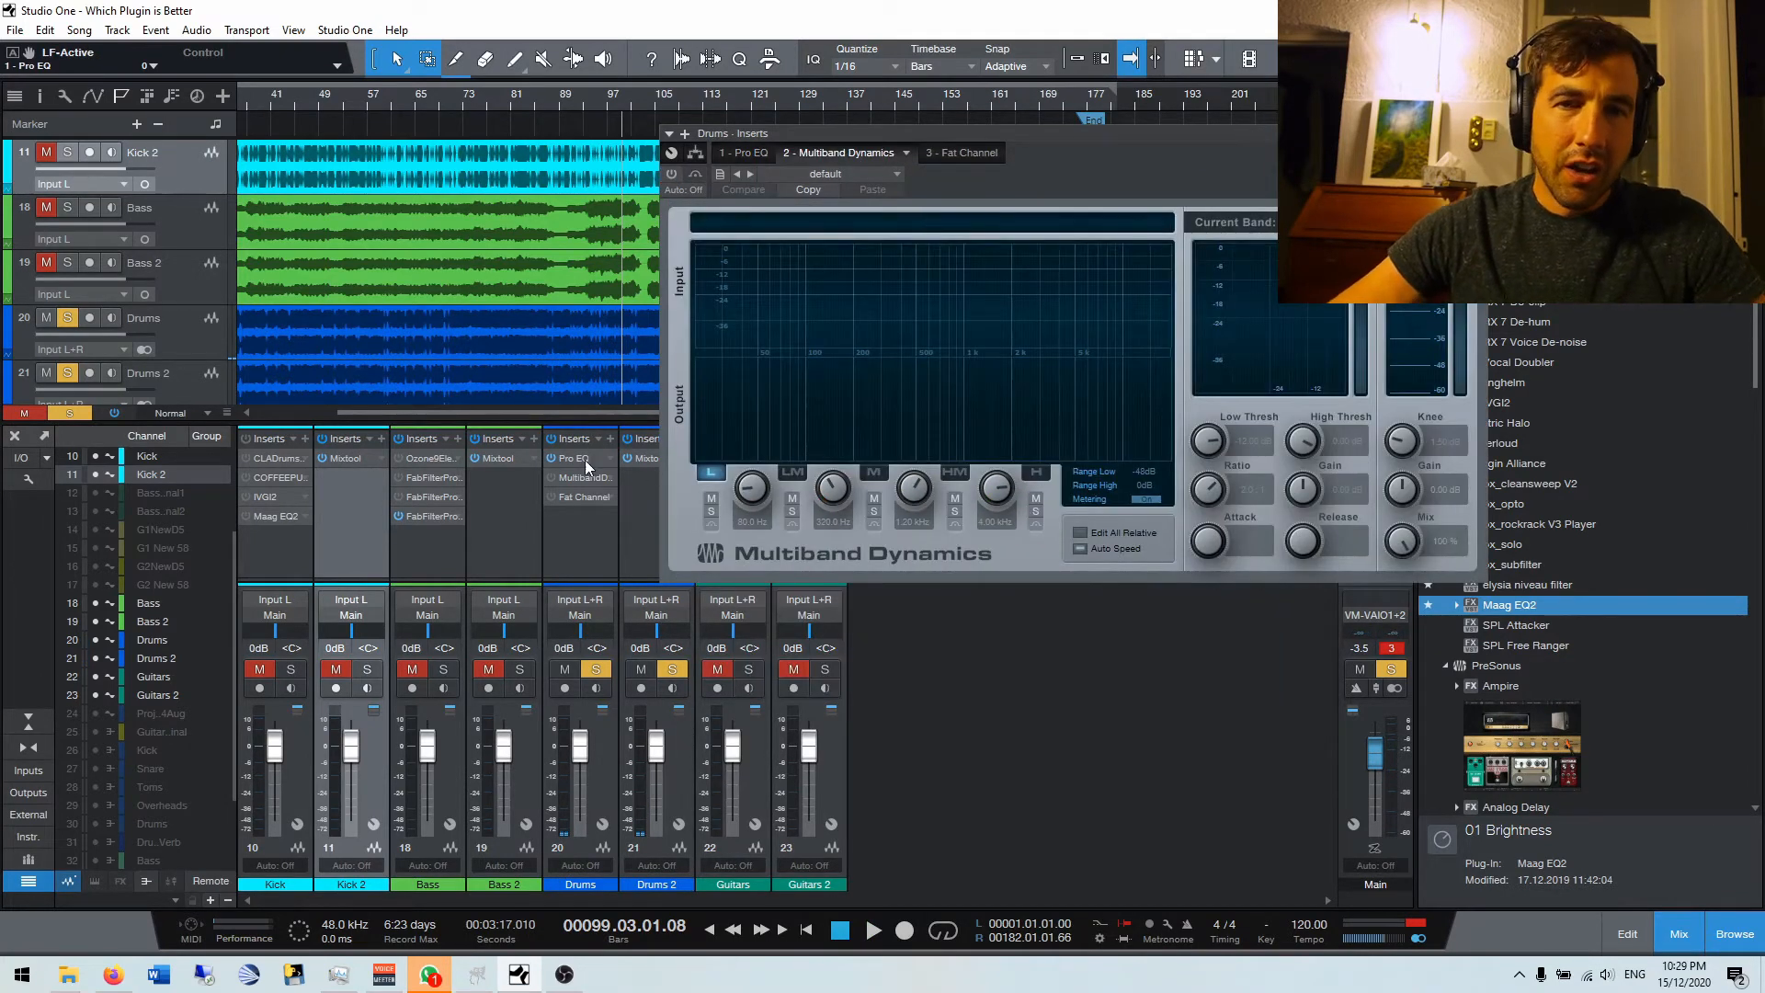
{"action": "key", "text": "space"}
{"action": "left_click", "coordinate": [672, 175]}
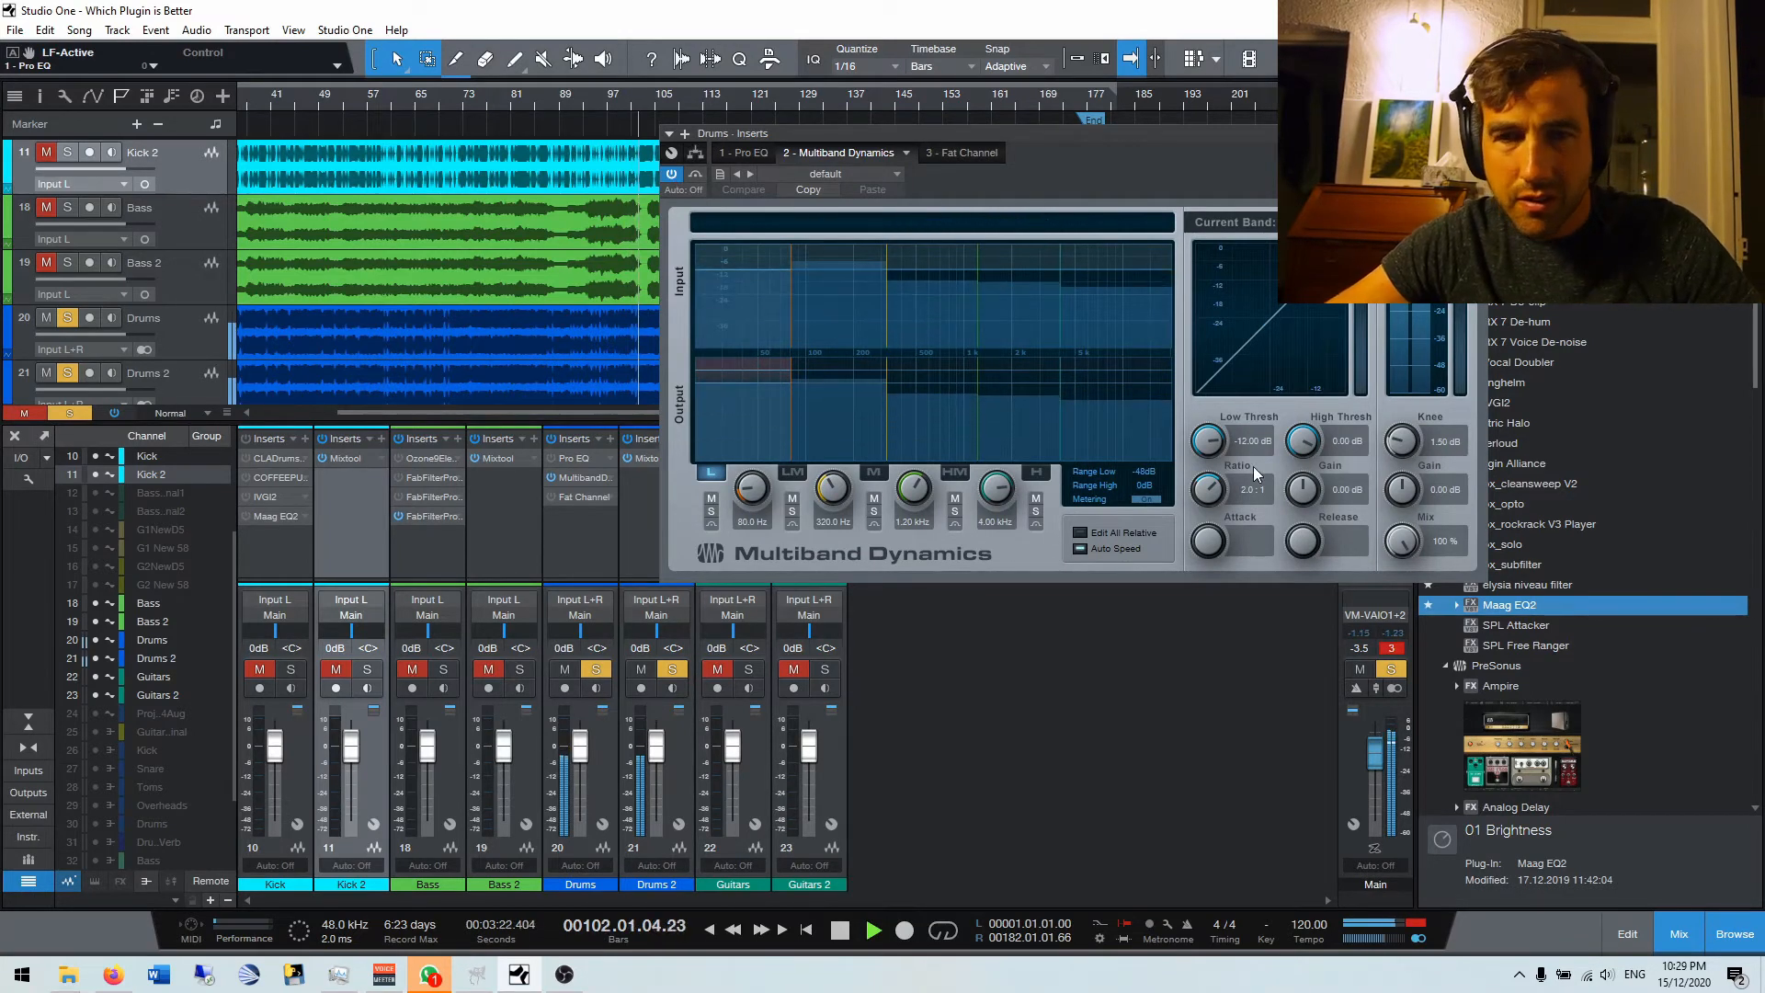
{"action": "left_click_drag", "start_coordinate": [1206, 442], "coordinate": [1226, 356]}
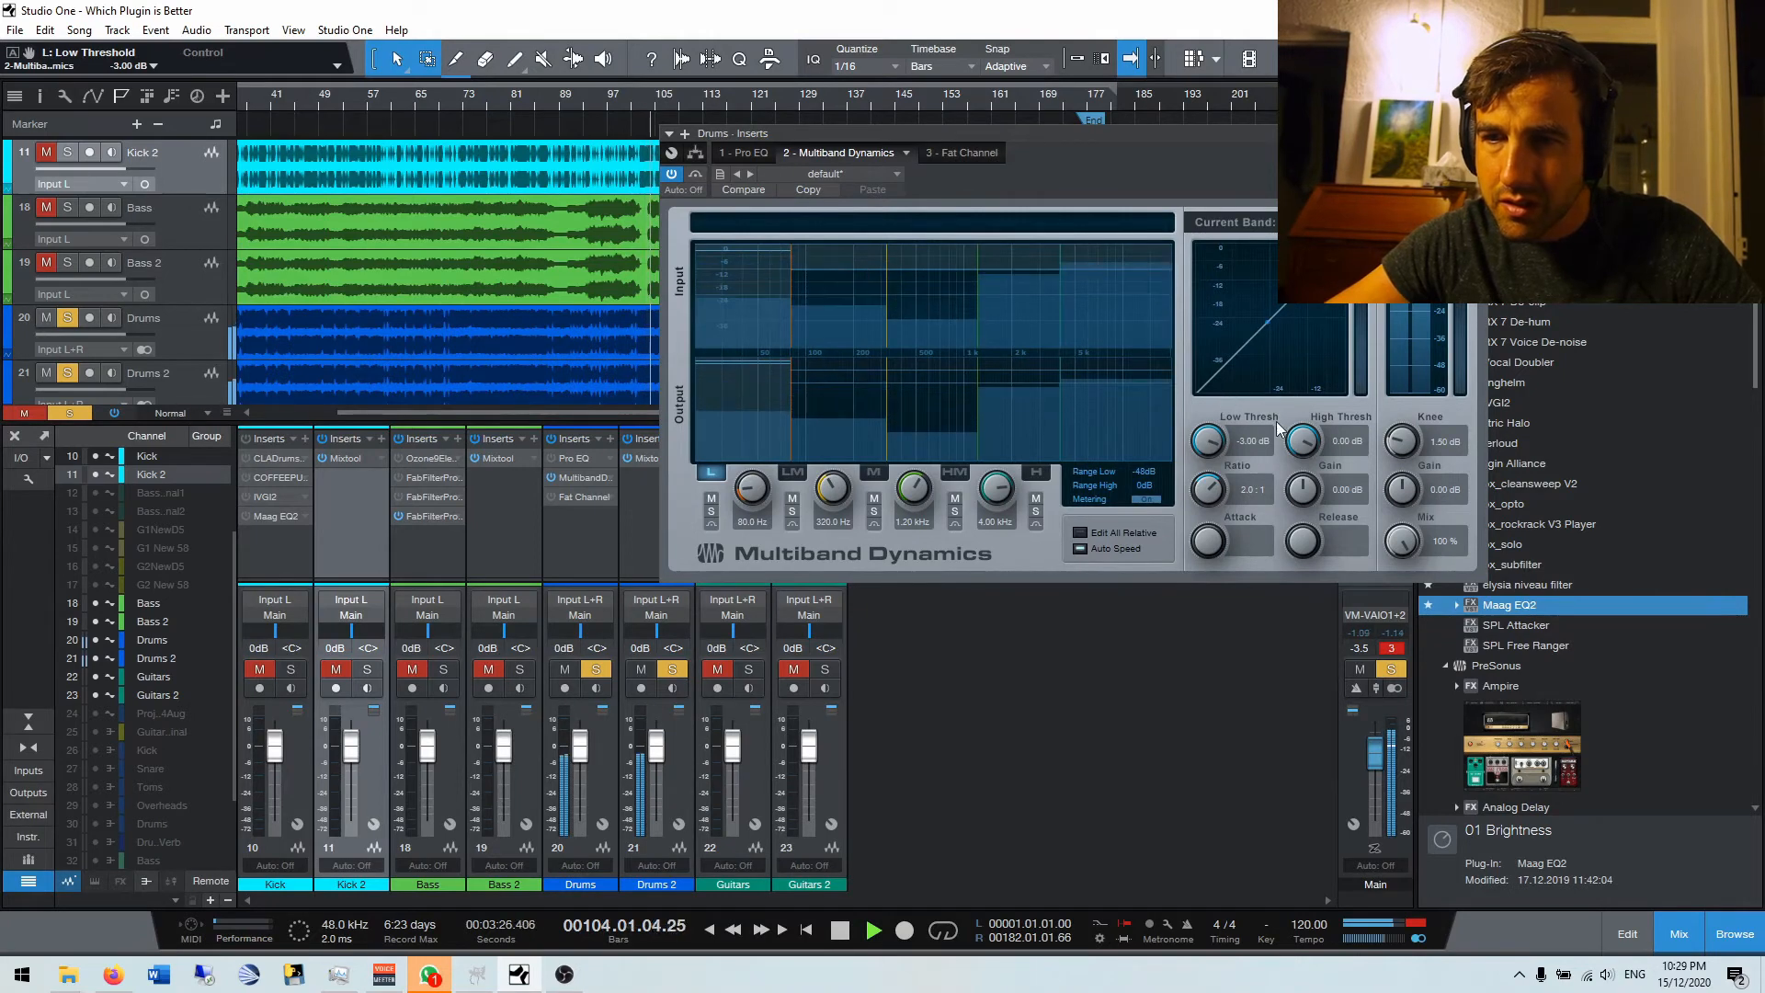
Set the low threshold of the LM, M, HM and H bands to -3.00 dB and stop playback.
{"action": "left_click", "coordinate": [792, 472]}
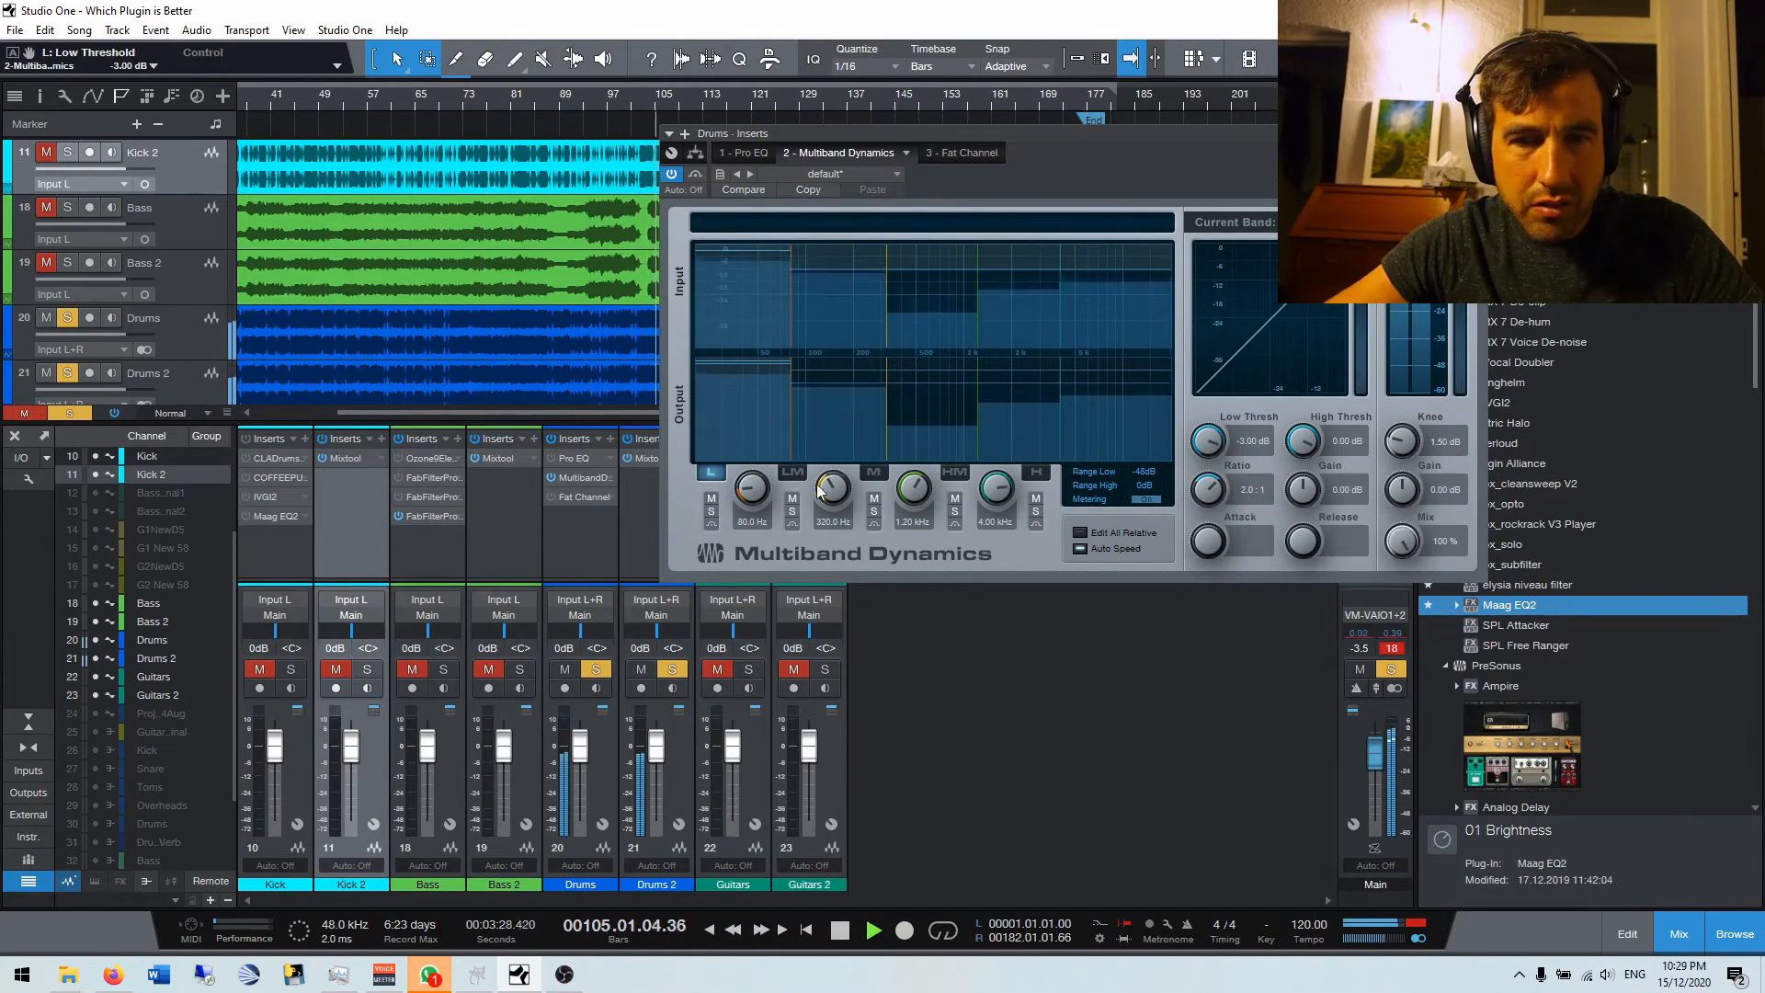
{"action": "left_click", "coordinate": [873, 472]}
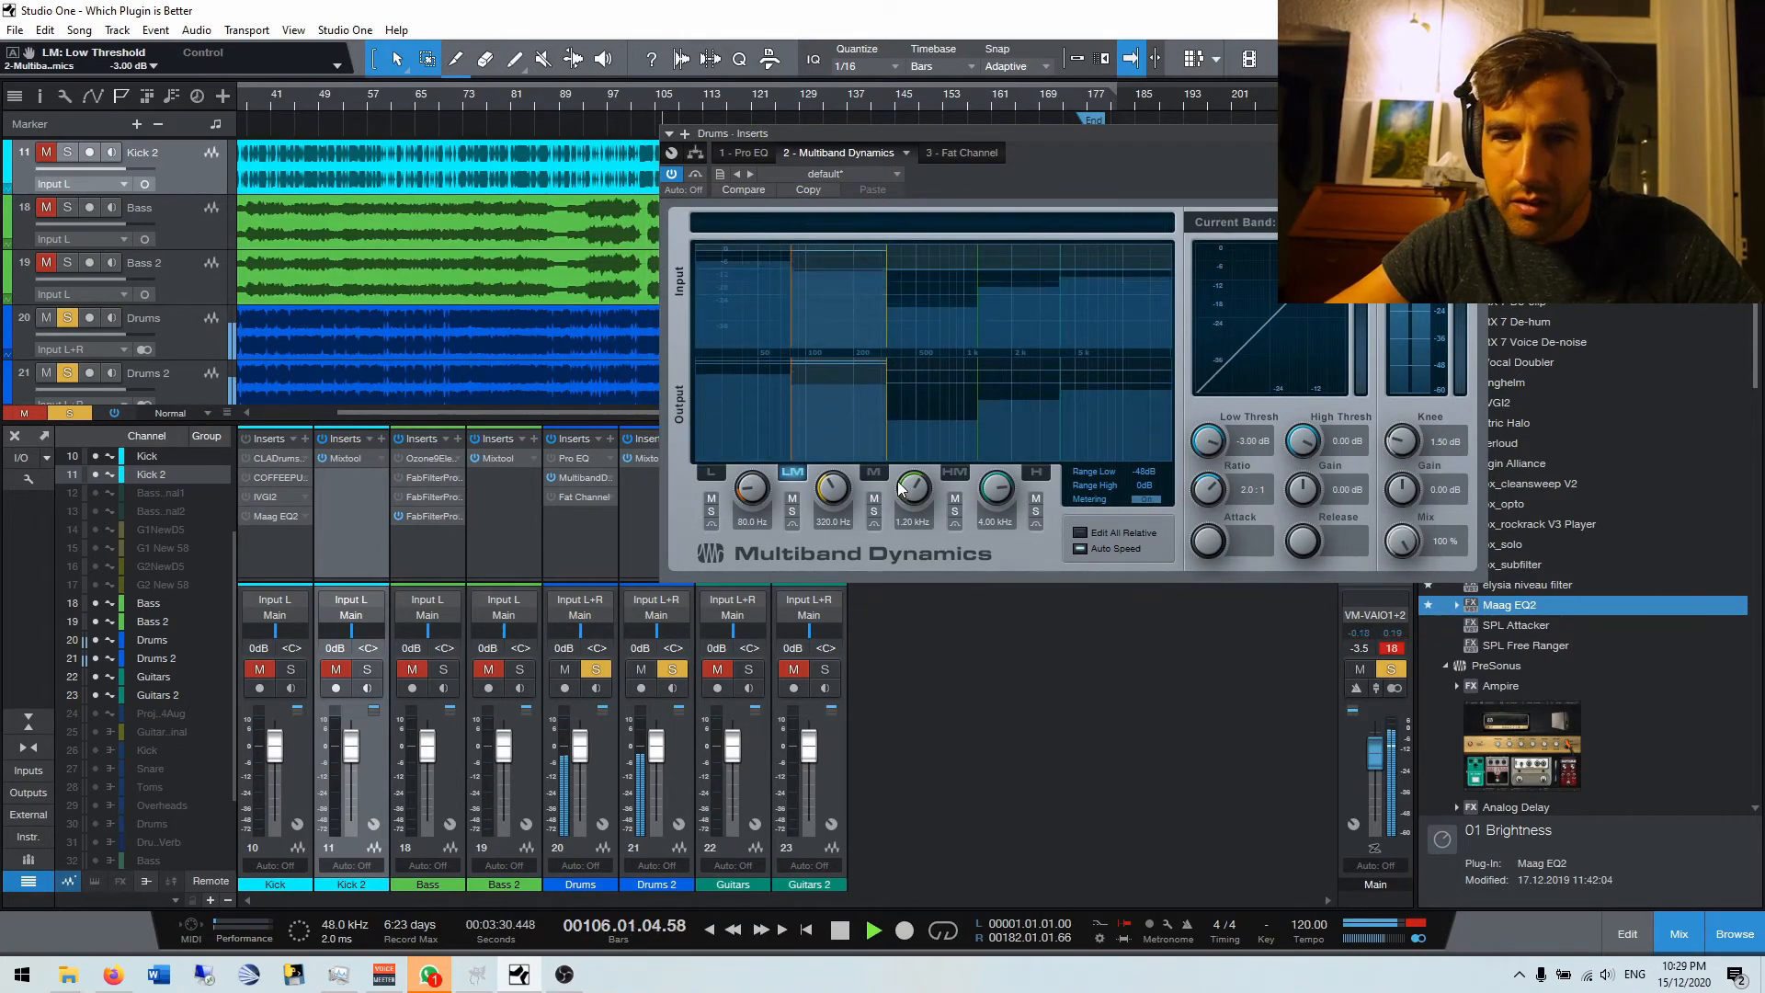
{"action": "left_click", "coordinate": [954, 473]}
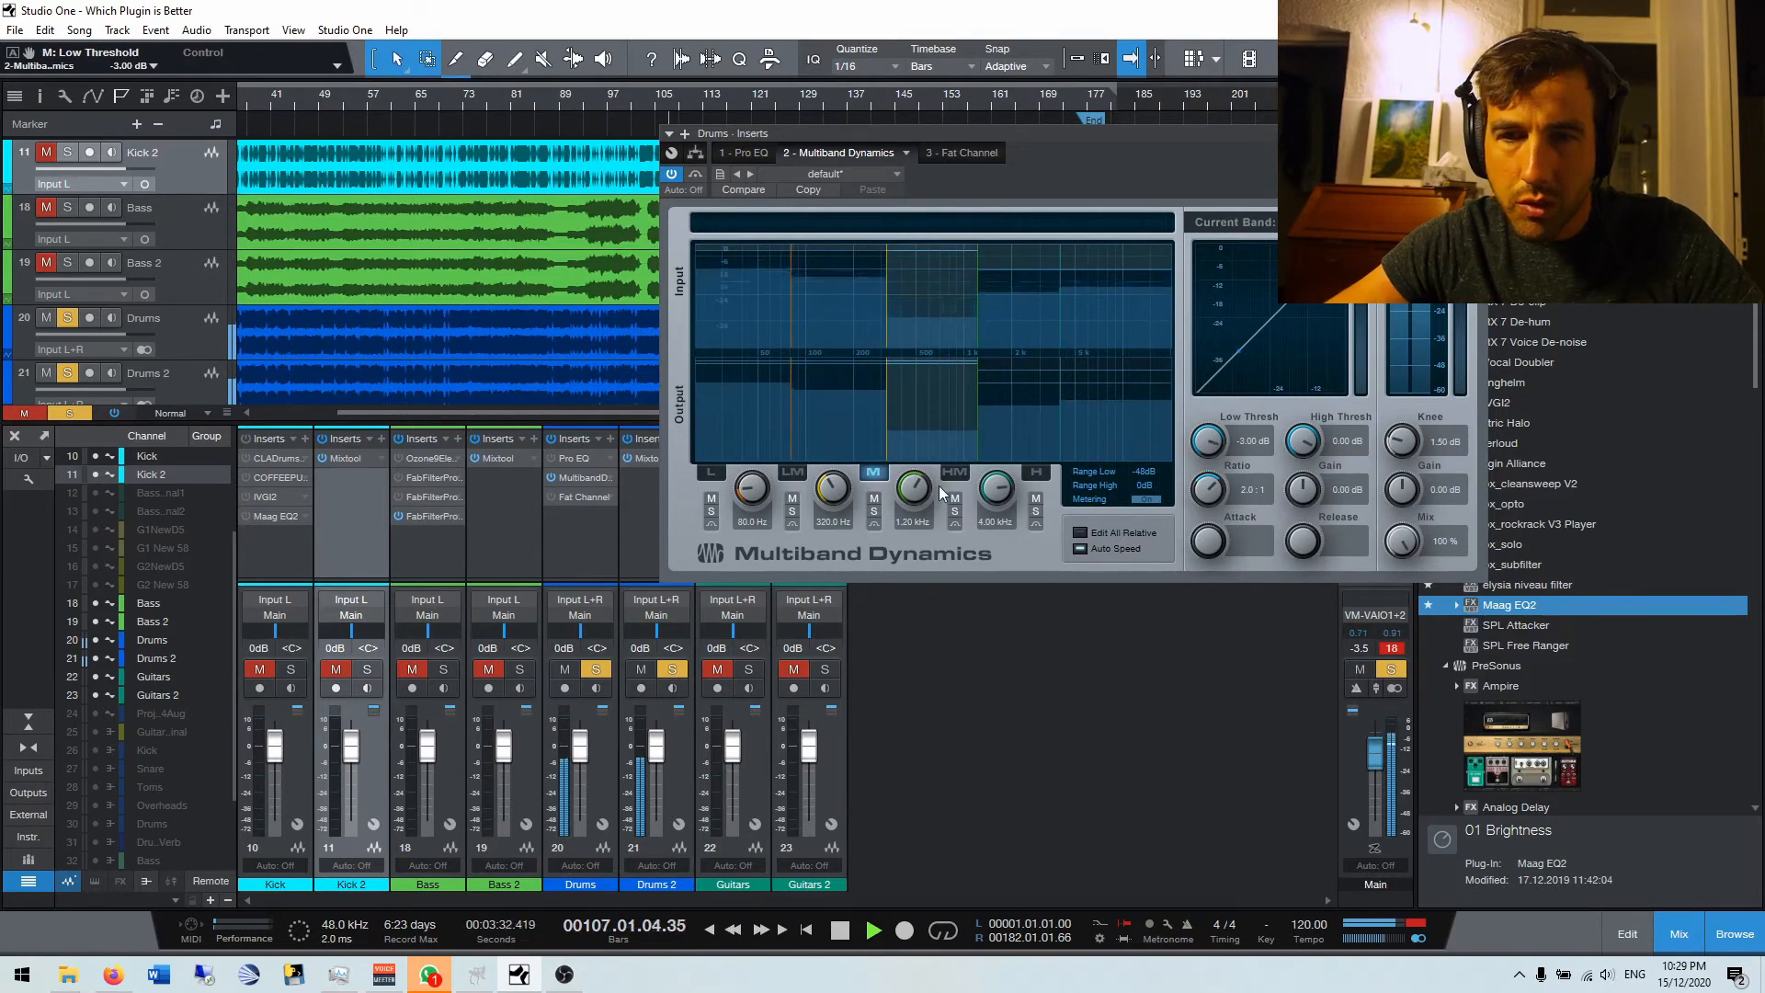
{"action": "scroll", "coordinate": [1210, 445], "scroll_direction": "up", "scroll_amount": 3}
{"action": "left_click", "coordinate": [1036, 473]}
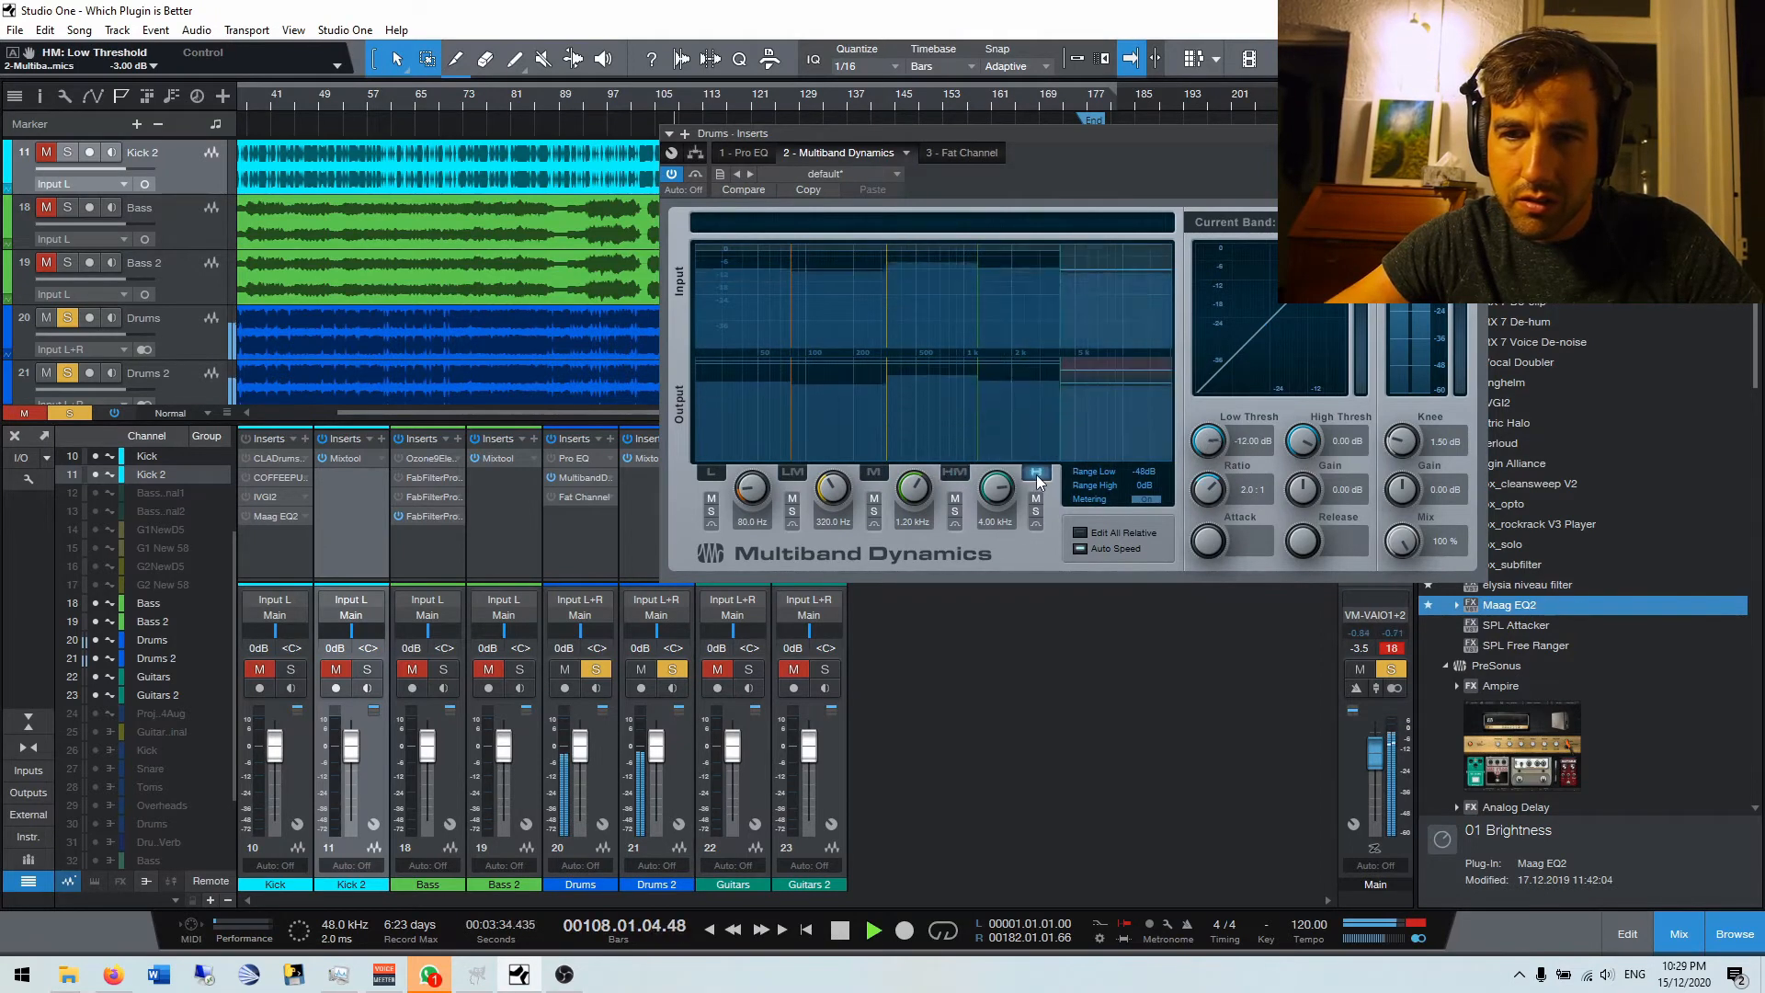
{"action": "left_click_drag", "start_coordinate": [1209, 445], "coordinate": [1219, 377]}
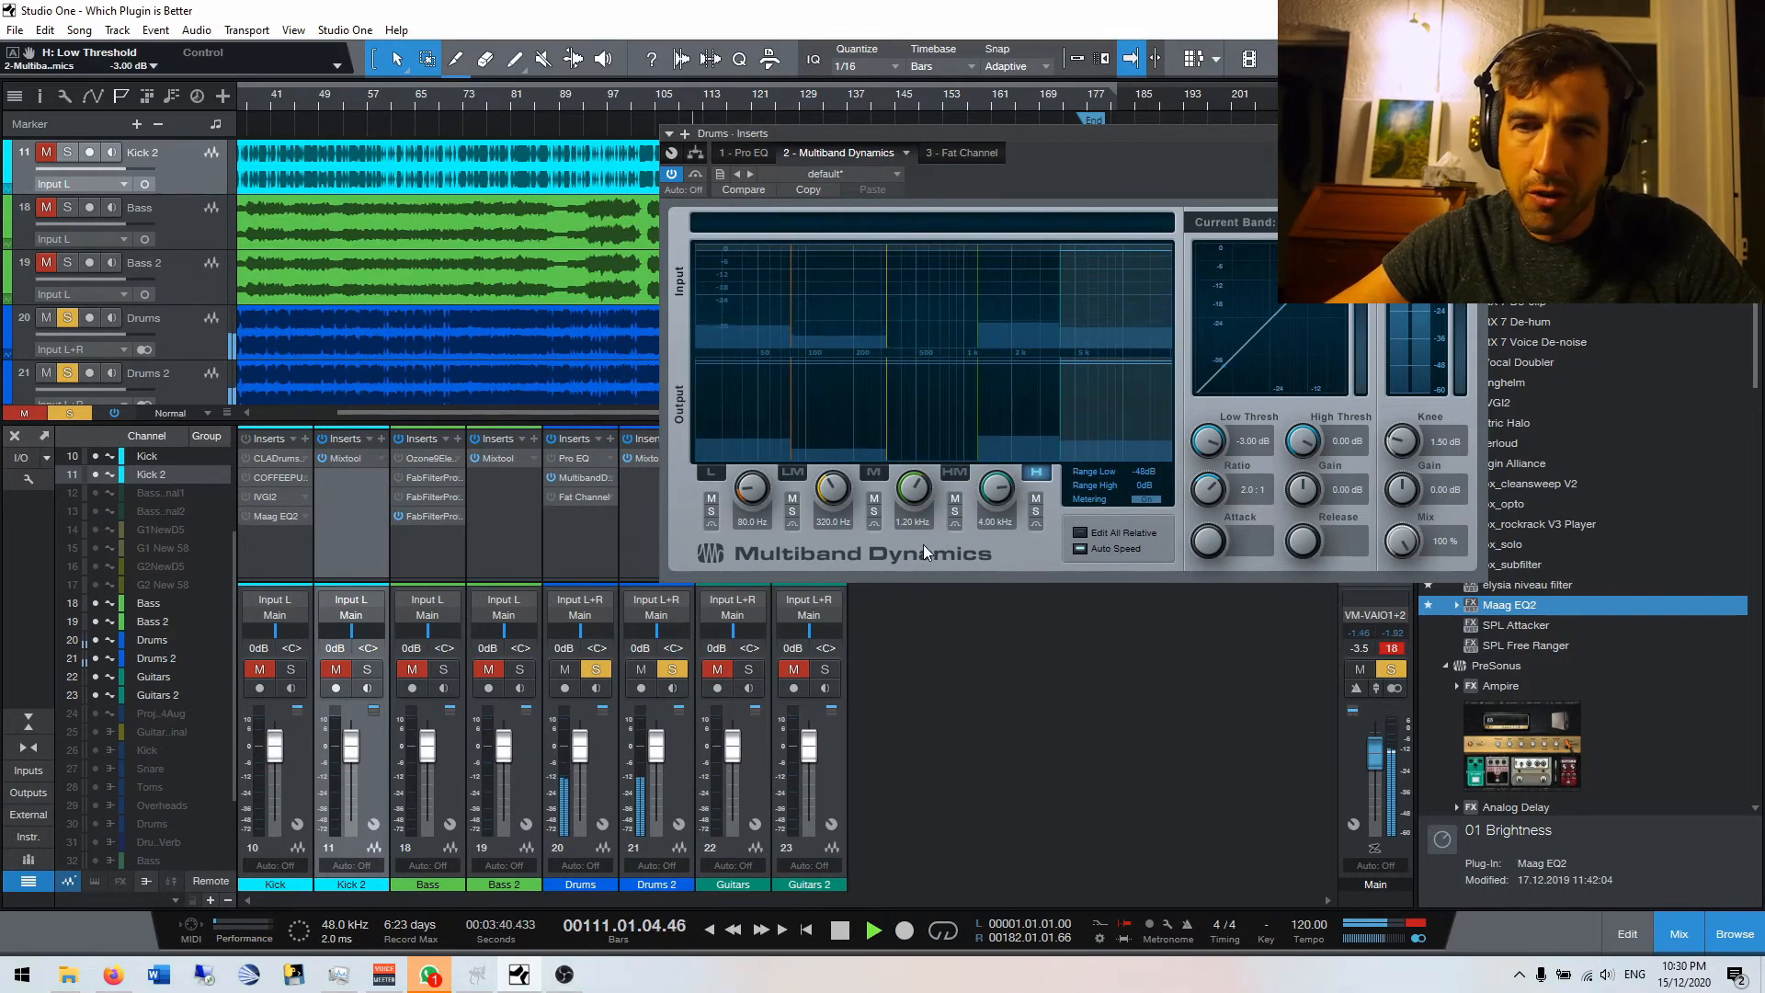
{"action": "key", "text": "space"}
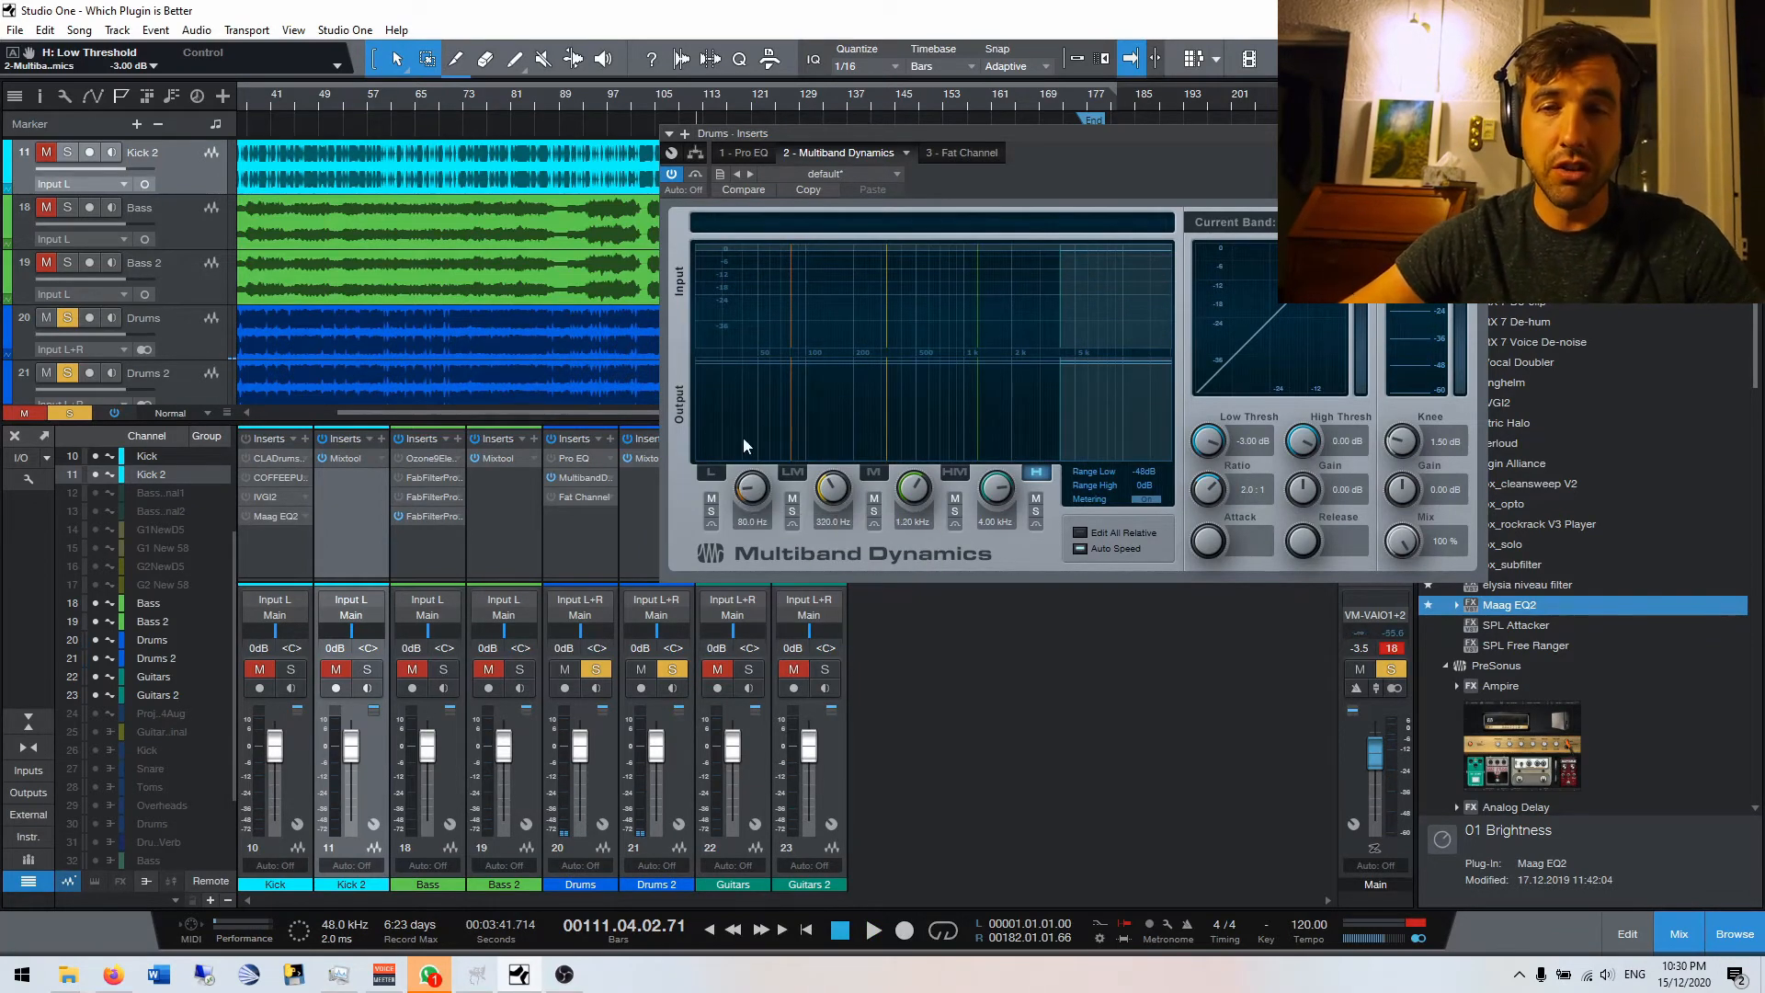
Compare Drums and Drums 2 by toggling each track's solo during playback, ending with both soloed and playback stopped.
{"action": "key", "text": "space"}
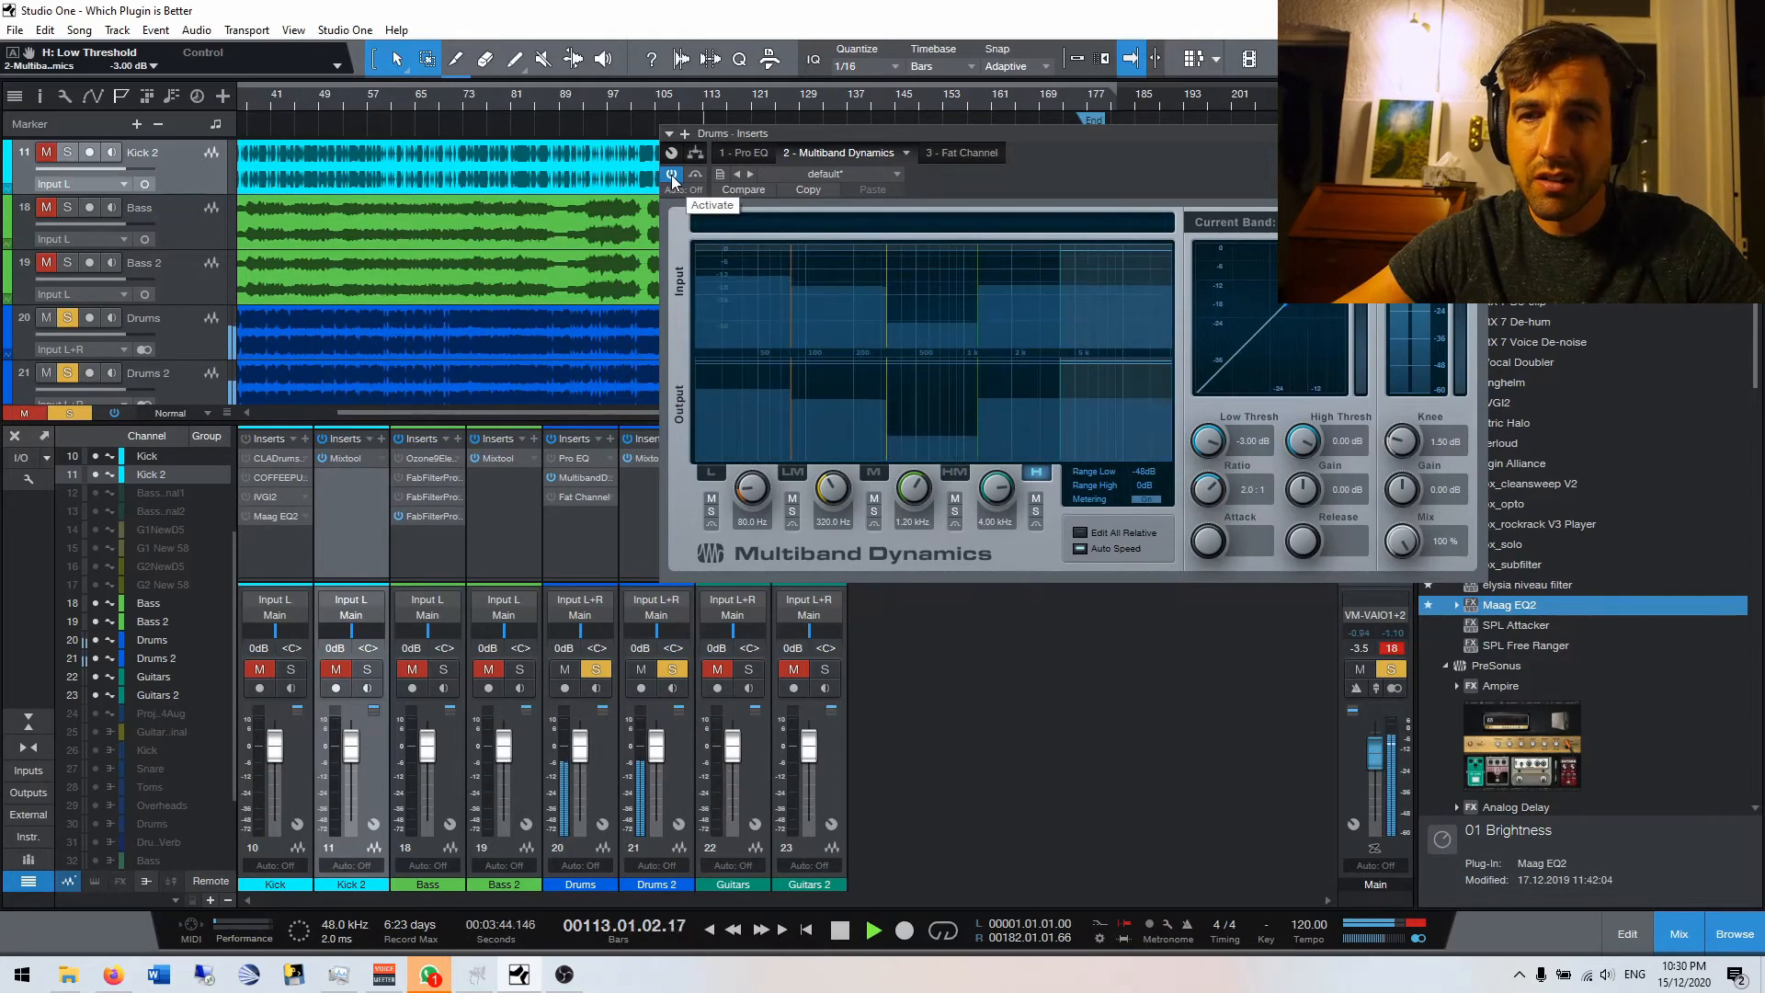
{"action": "left_click", "coordinate": [597, 669]}
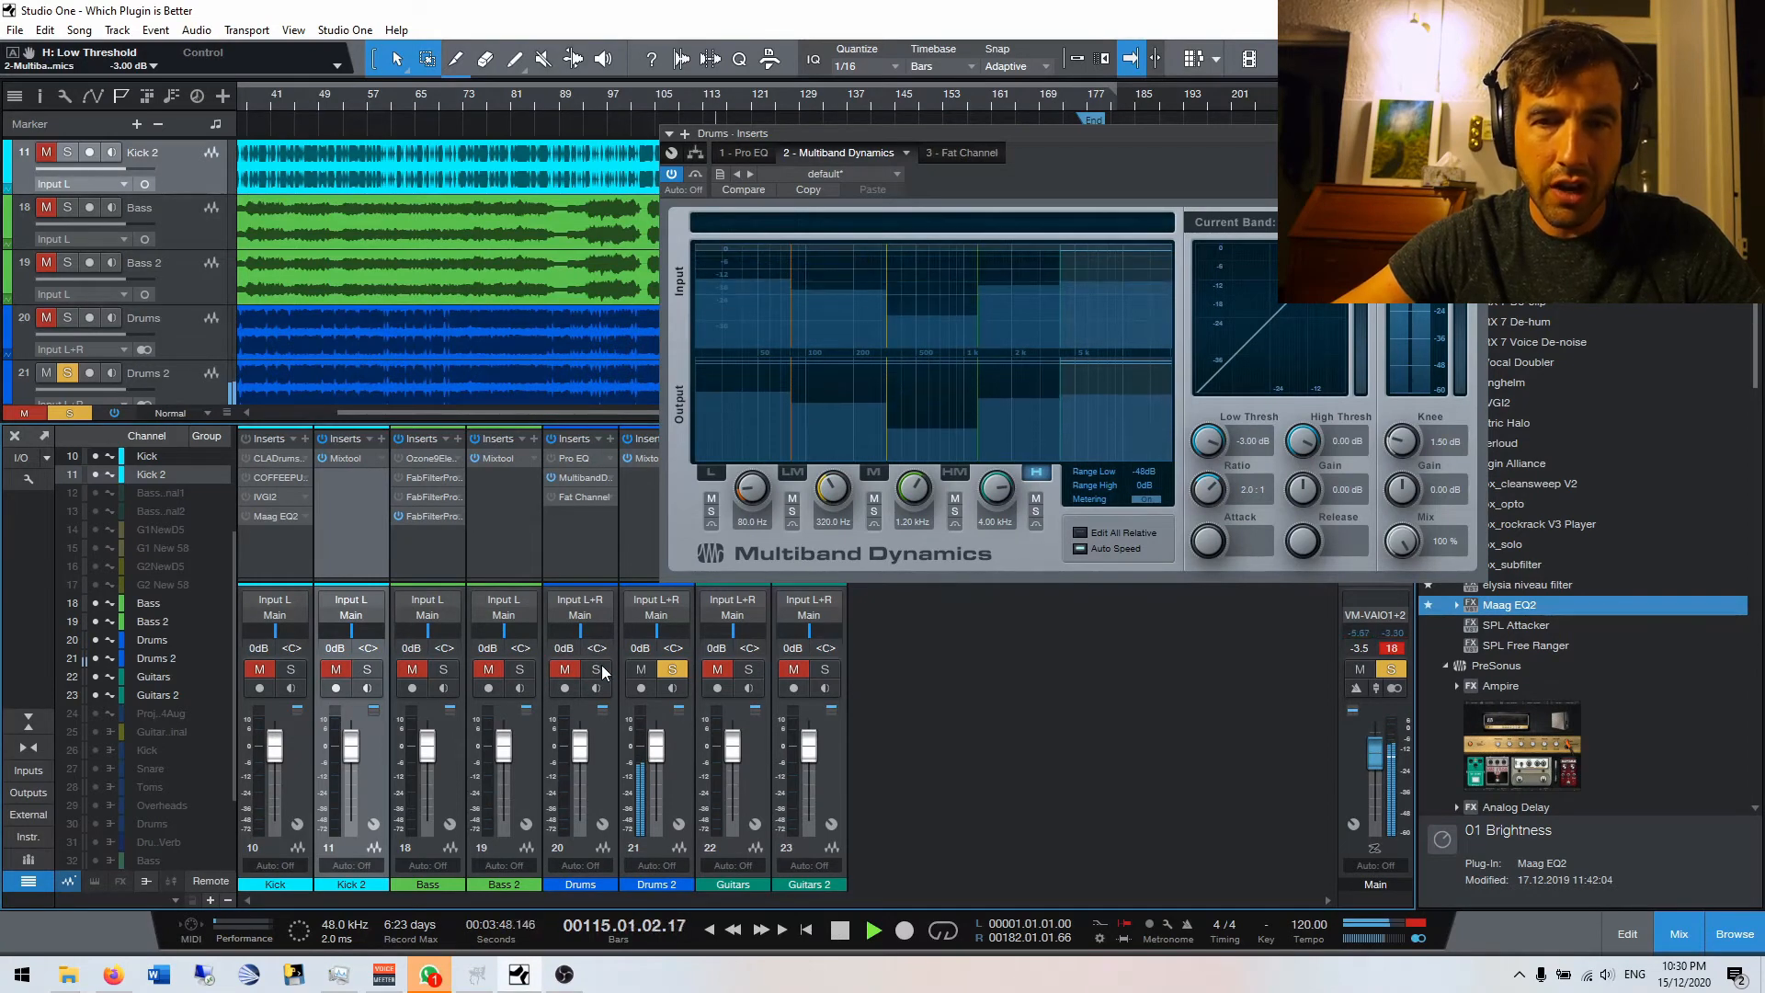
{"action": "left_click", "coordinate": [598, 669]}
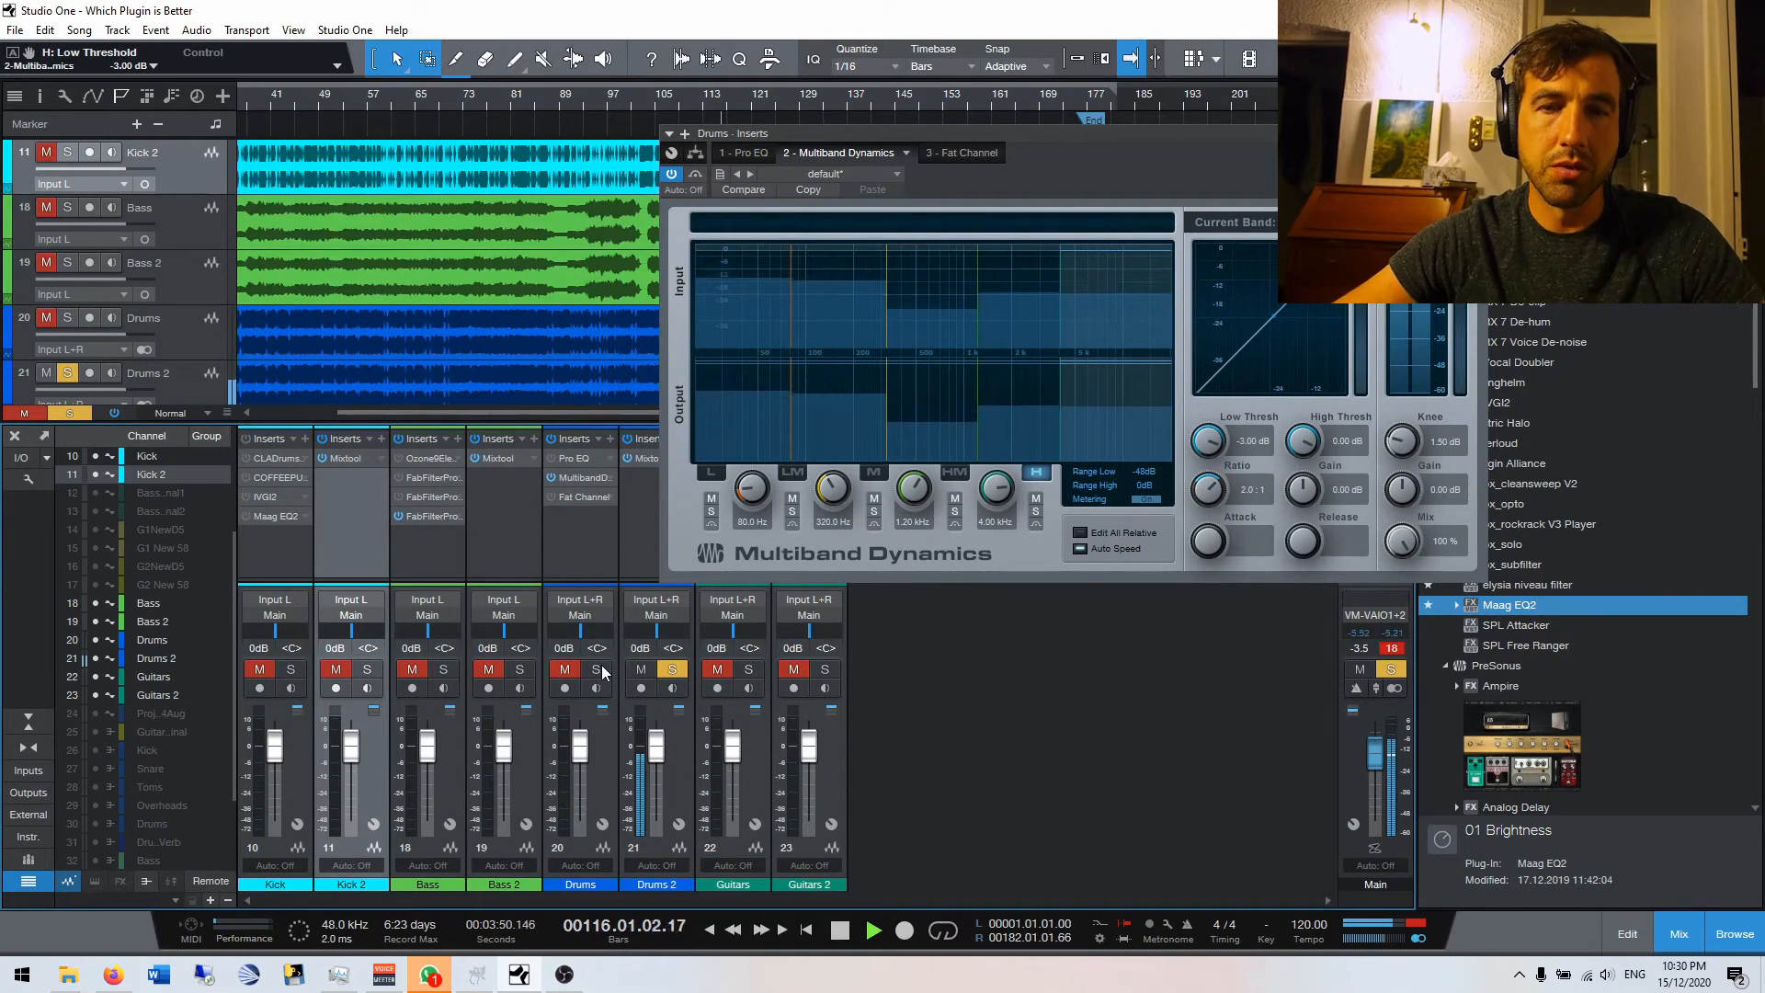
{"action": "left_click", "coordinate": [672, 669]}
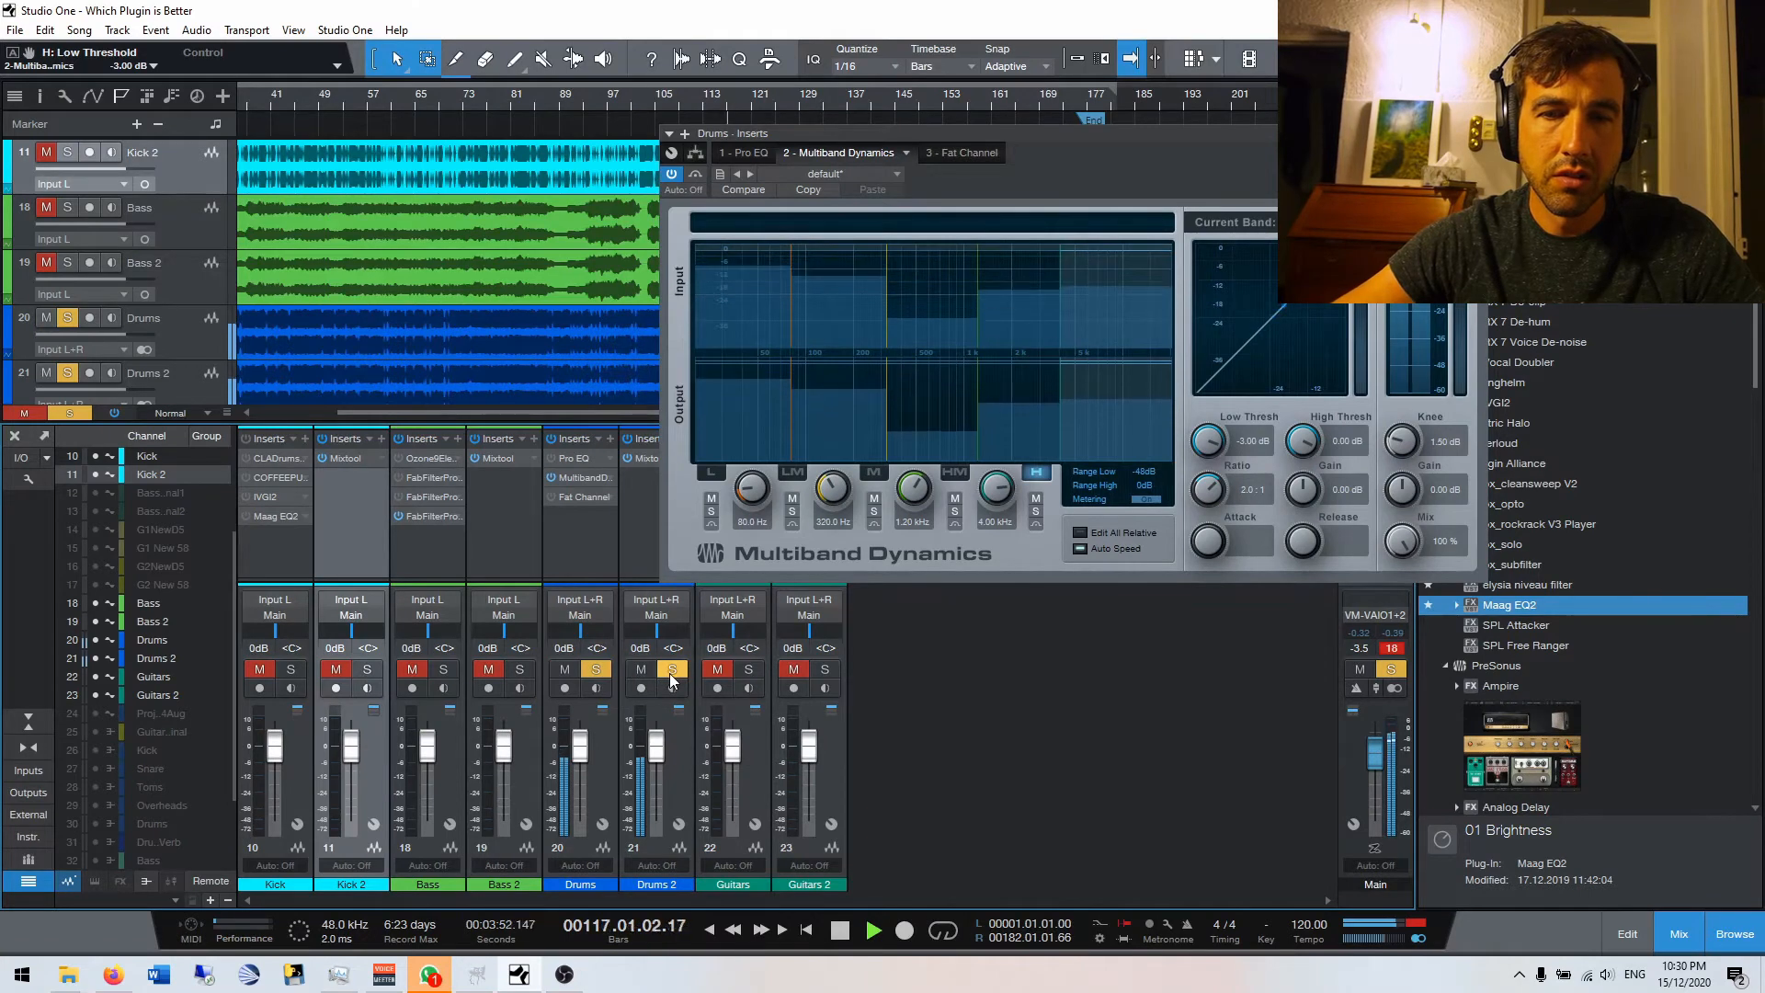
{"action": "left_click", "coordinate": [672, 669]}
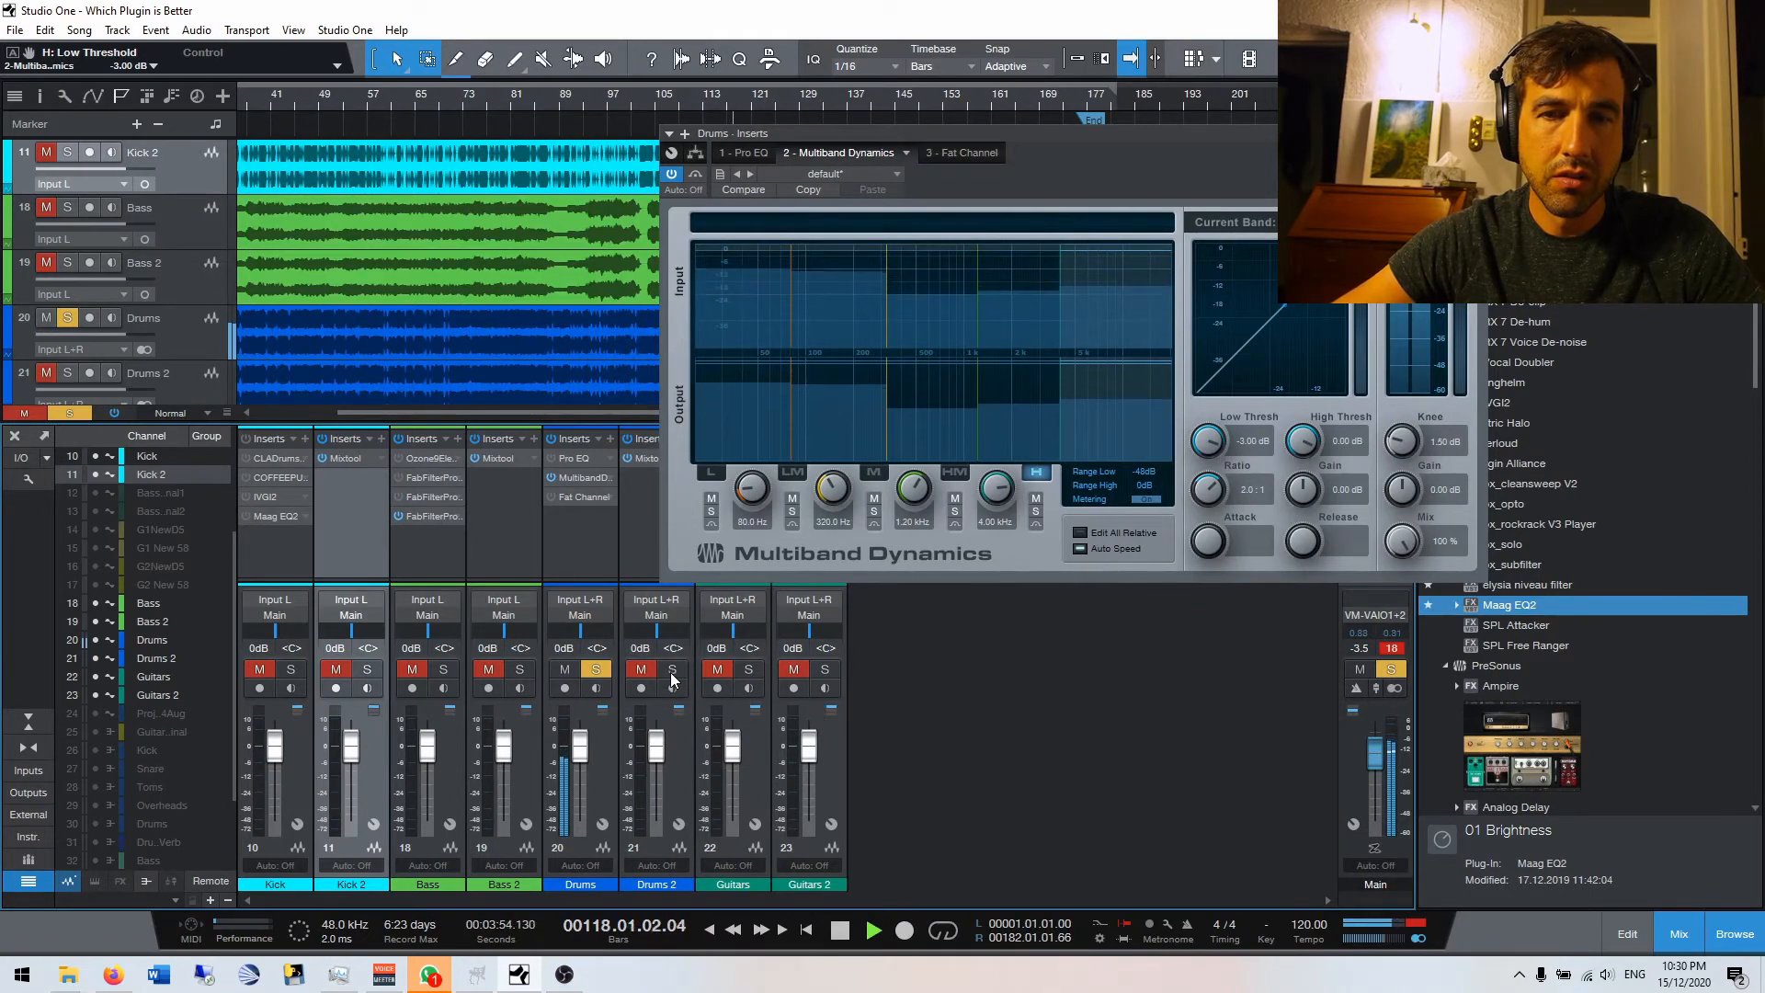
{"action": "key", "text": "space"}
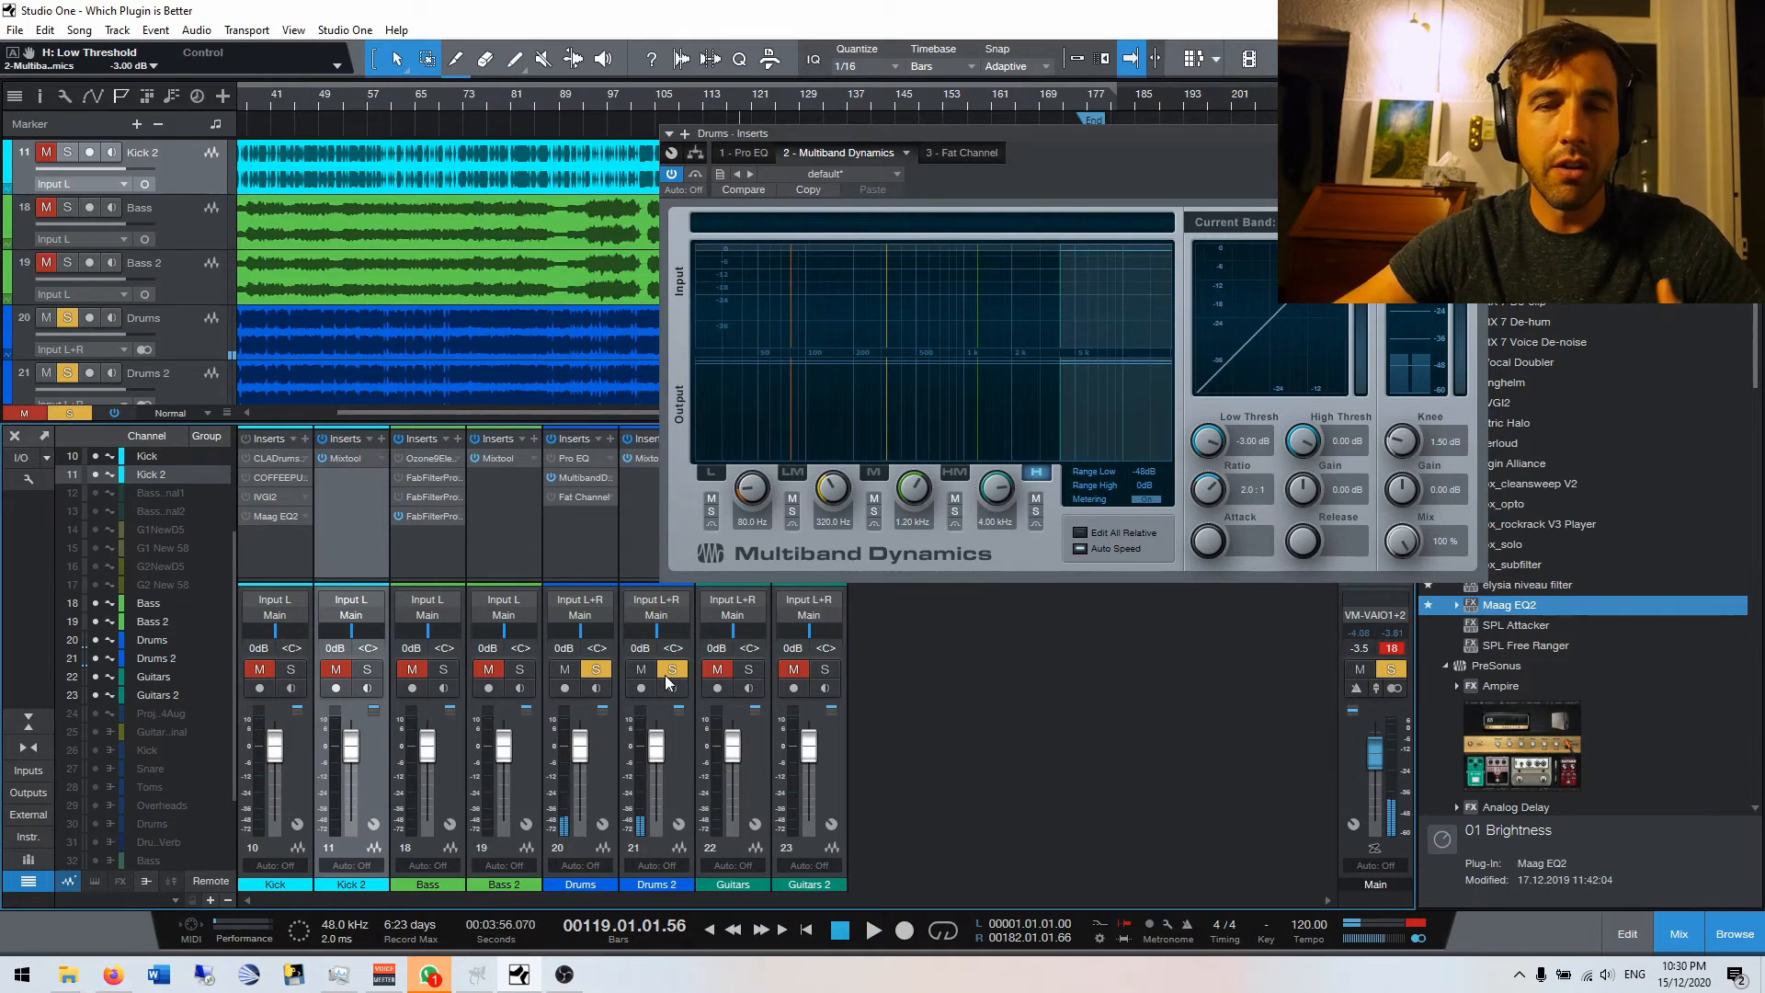
Deactivate Multiband Dynamics on the Drums channel and activate the Fat Channel insert instead.
{"action": "left_click", "coordinate": [671, 175]}
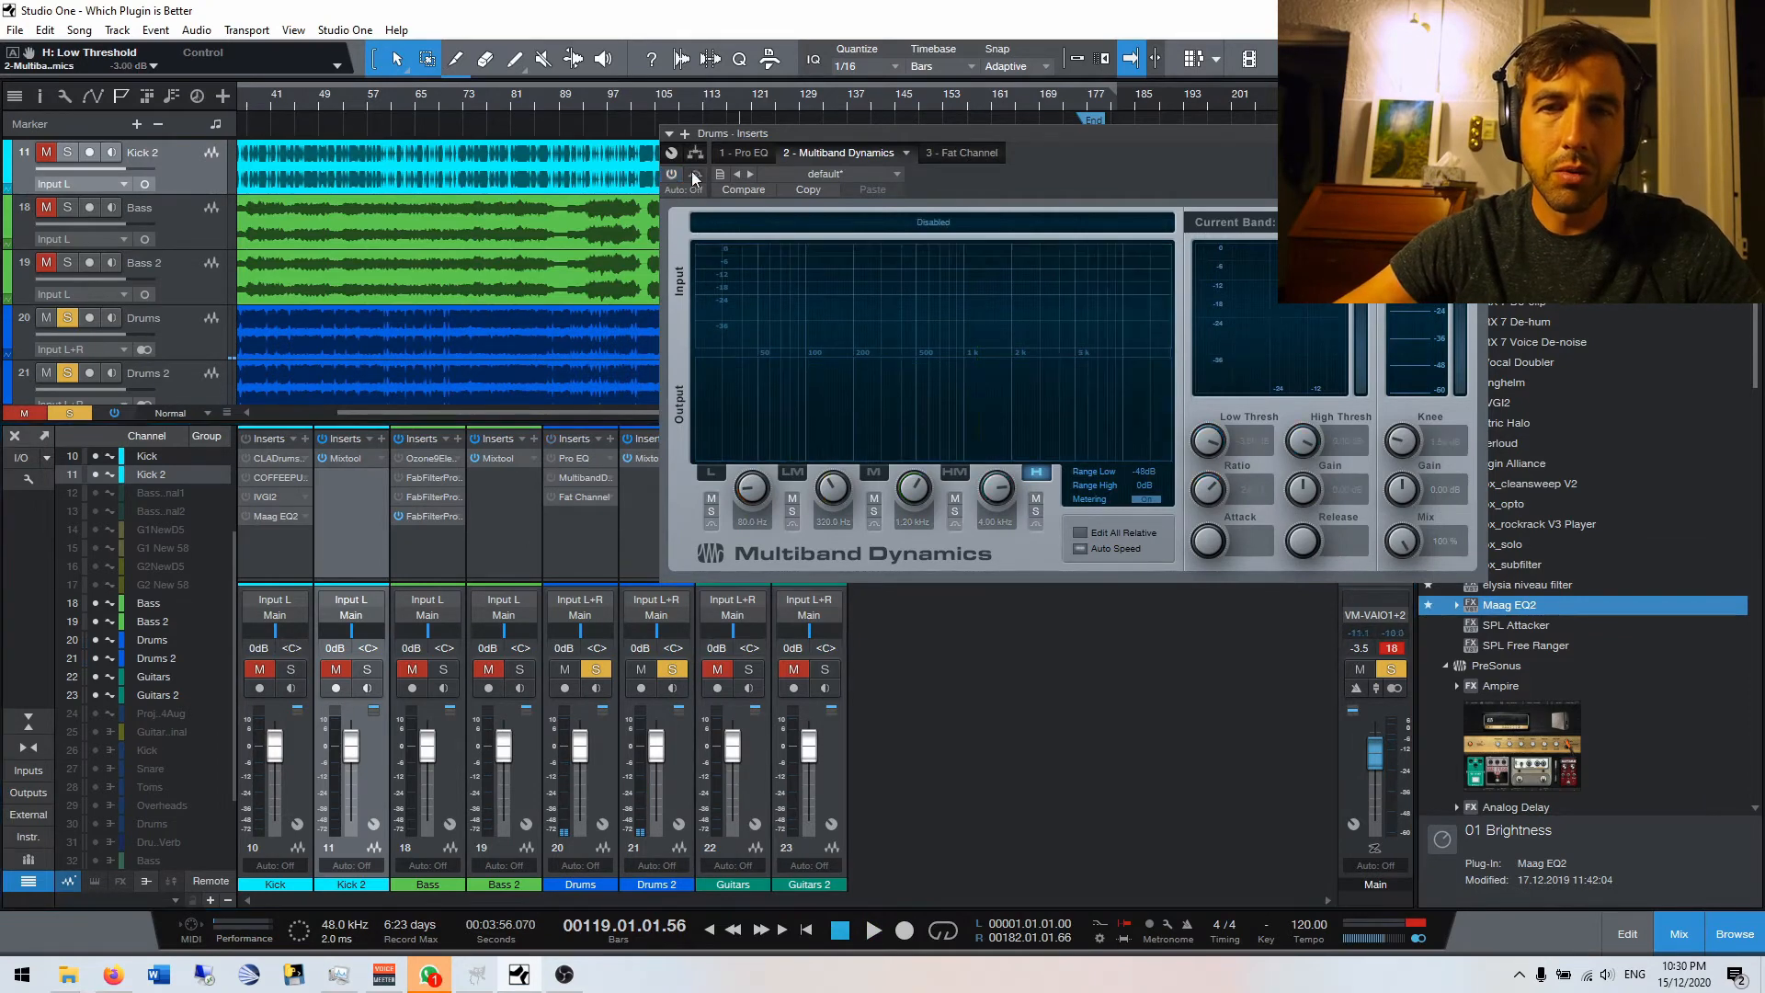
{"action": "left_click", "coordinate": [972, 154]}
{"action": "left_click_drag", "start_coordinate": [1158, 147], "coordinate": [1086, 181]}
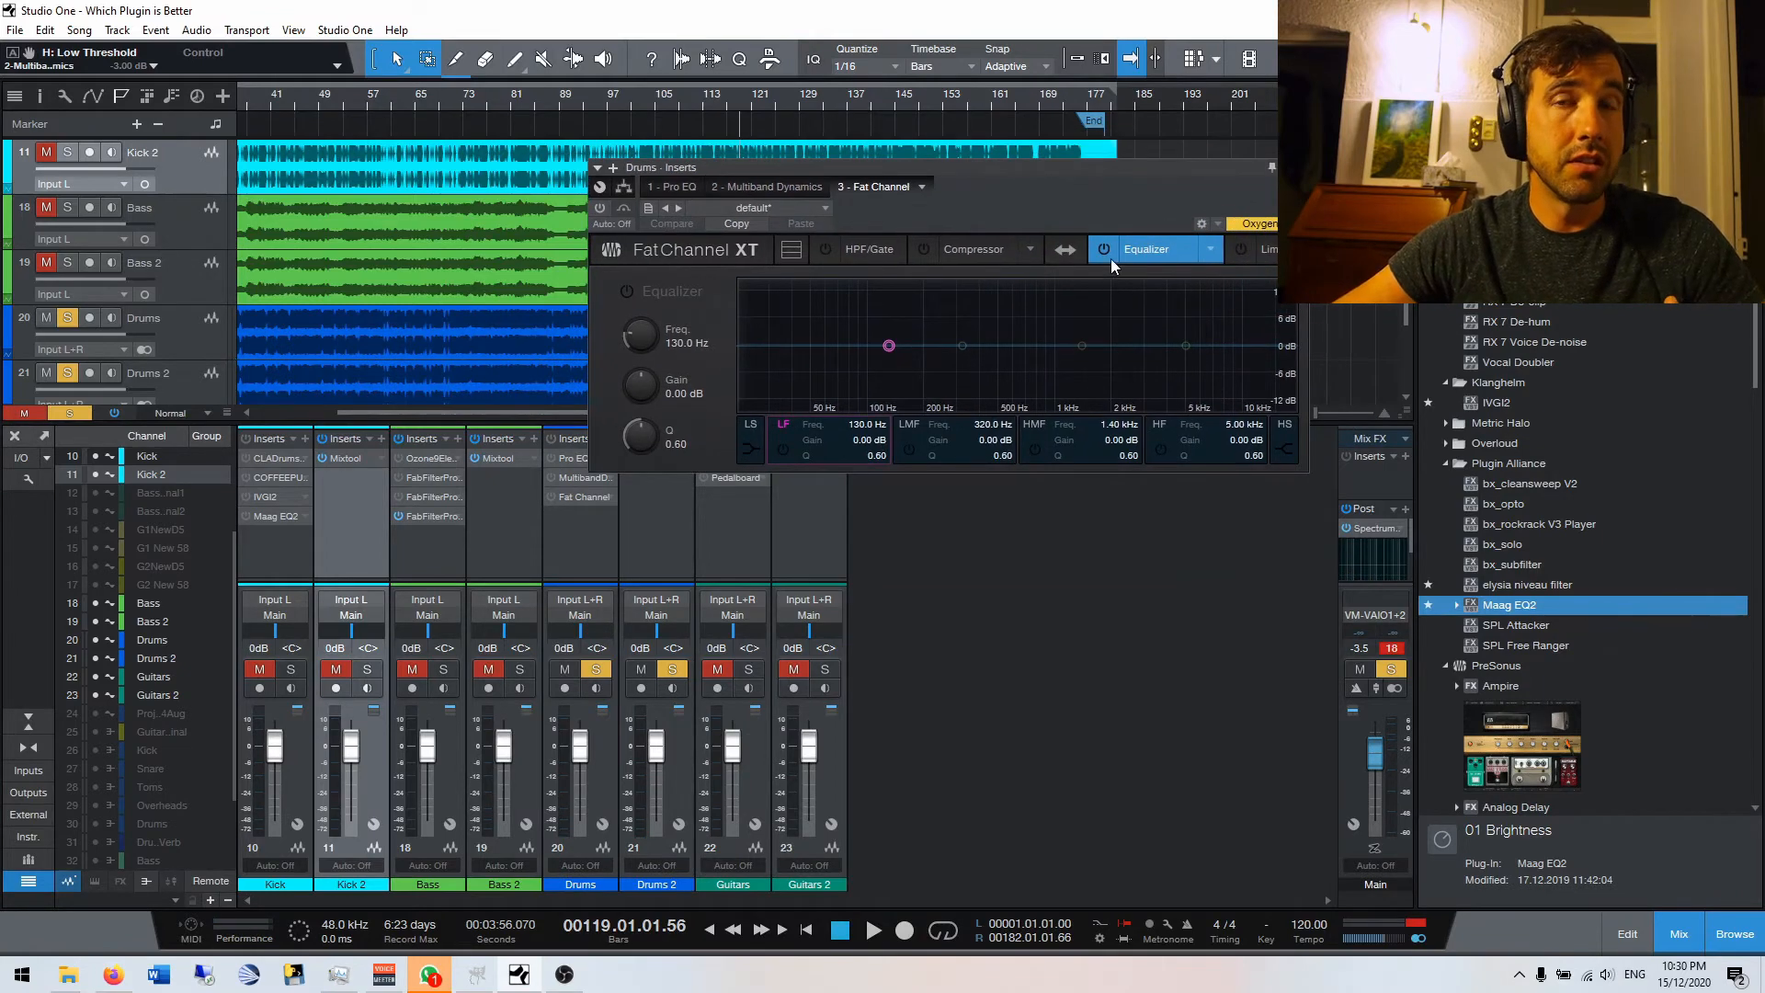
{"action": "left_click_drag", "start_coordinate": [1047, 167], "coordinate": [1014, 161]}
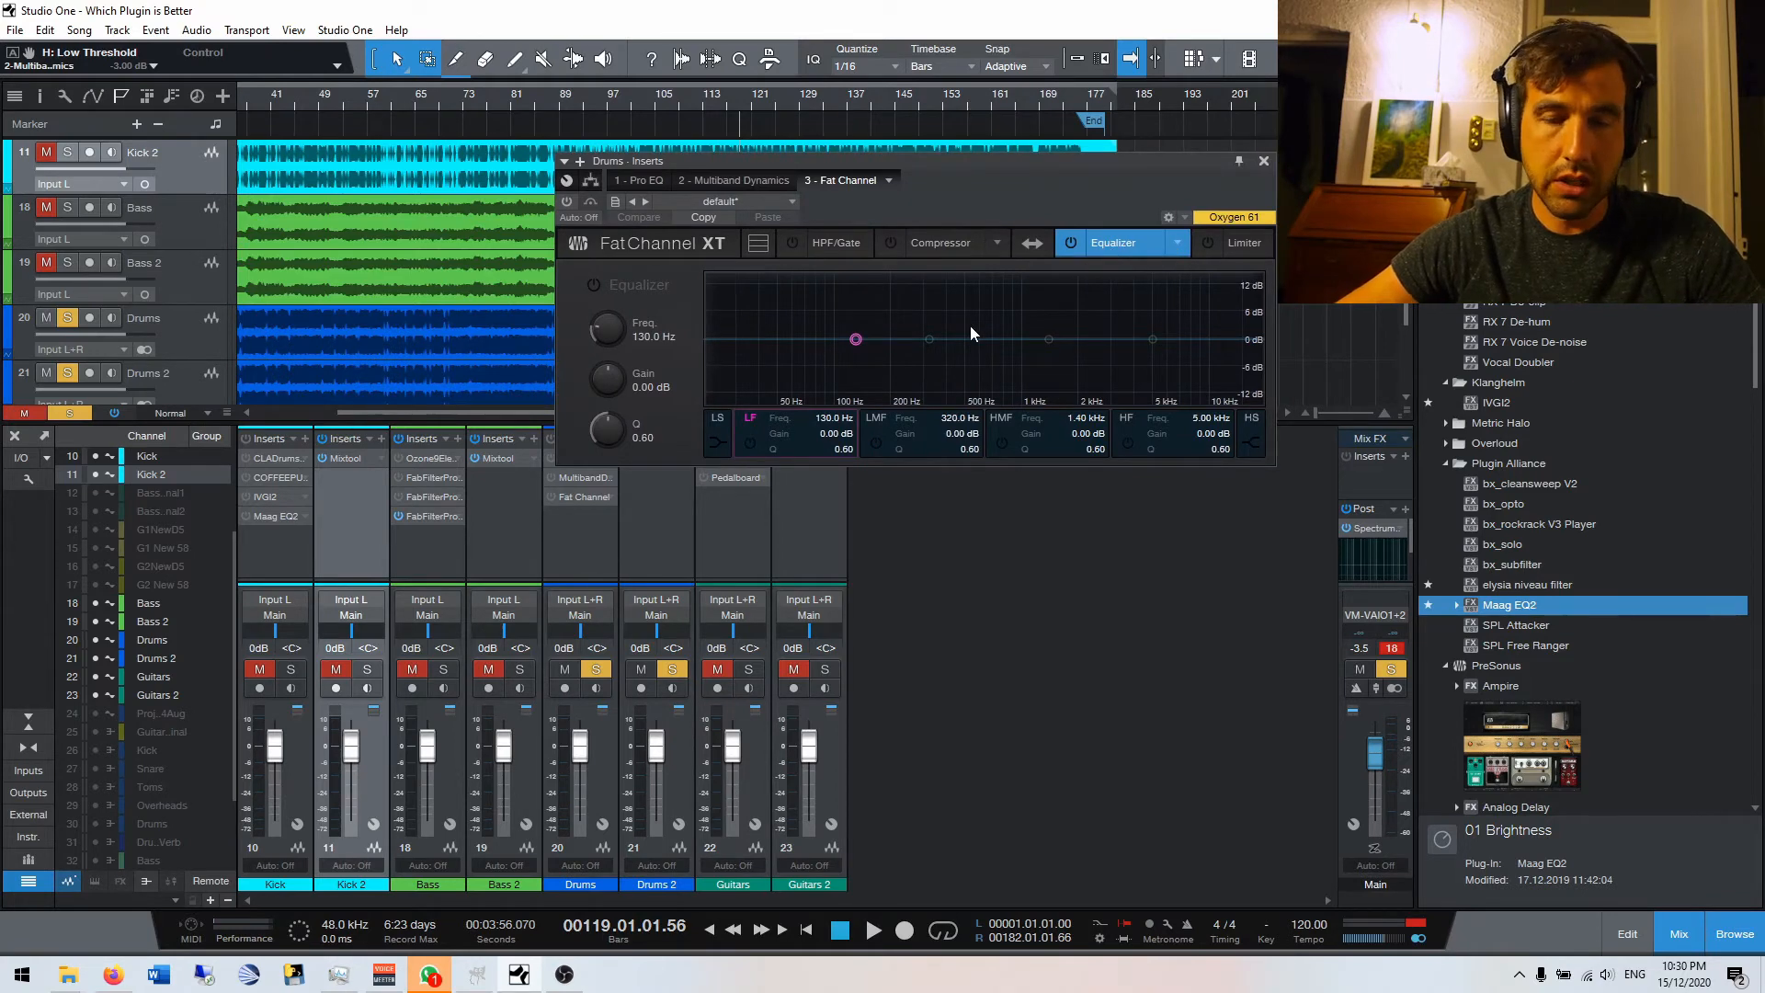
{"action": "left_click", "coordinate": [568, 202]}
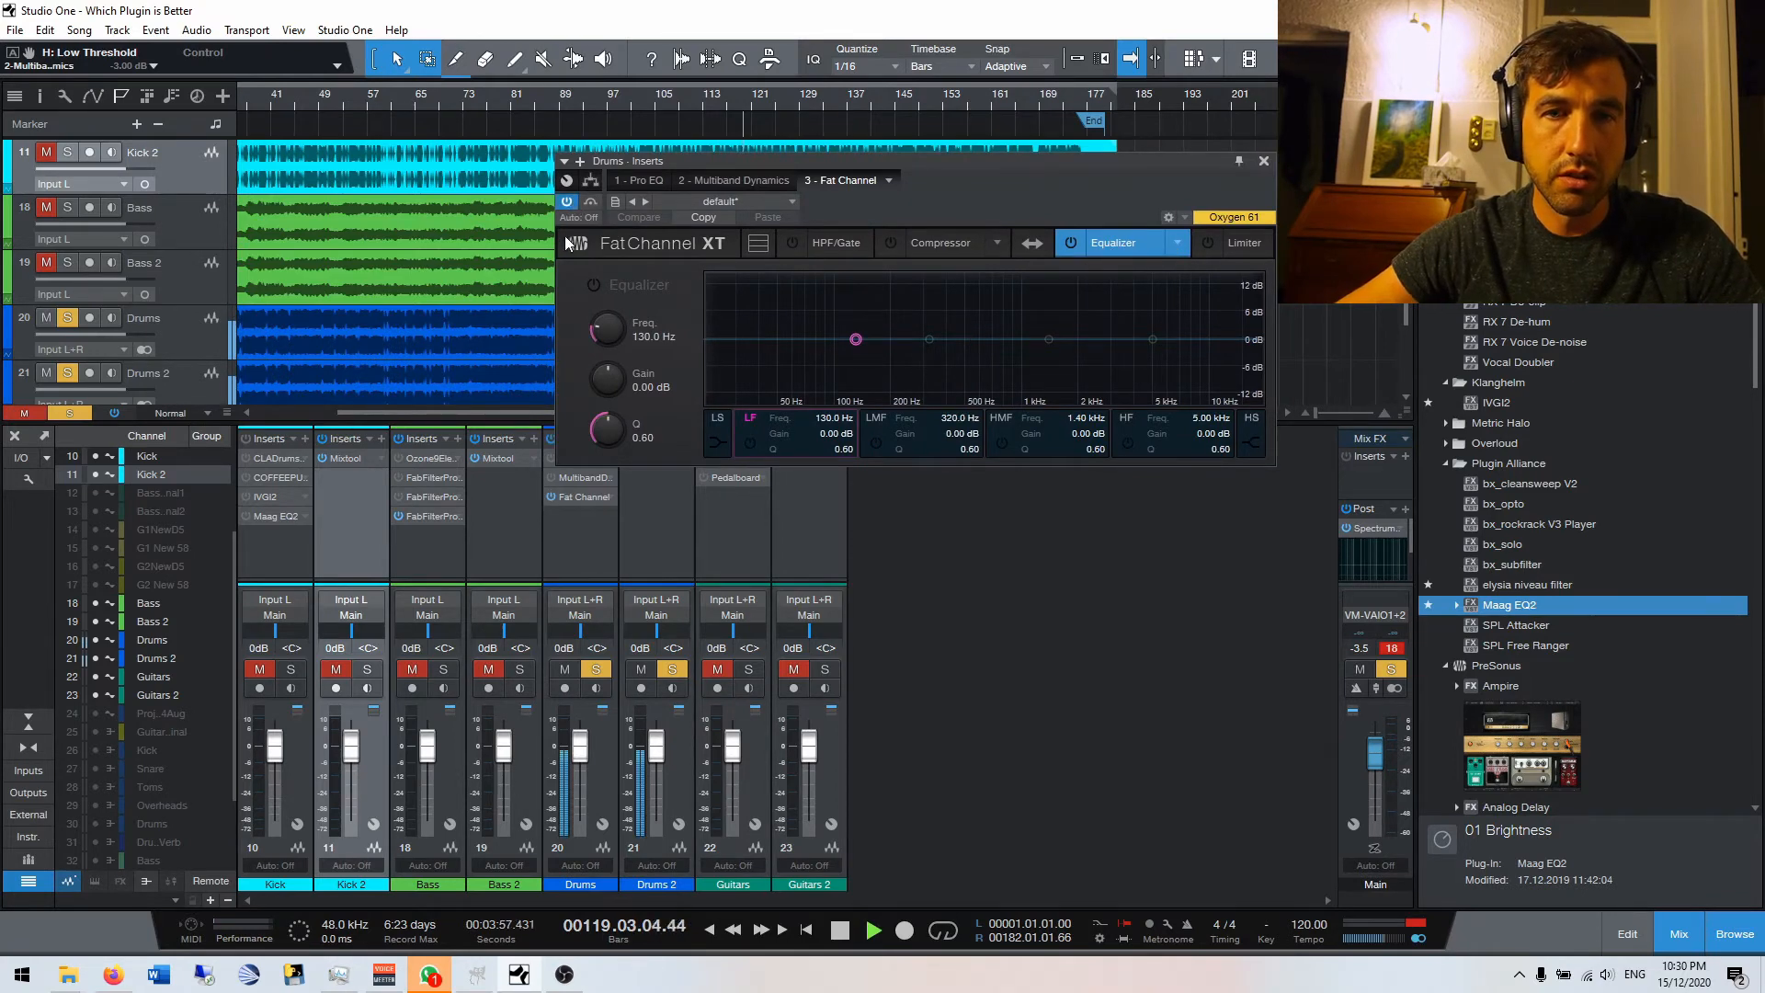
Reset the Main channel's clip indicator, enable Fat Channel's equalizer, and set its LMF band to 324.9 Hz and 2.45 dB.
{"action": "left_click", "coordinate": [1390, 649]}
{"action": "left_click", "coordinate": [929, 340]}
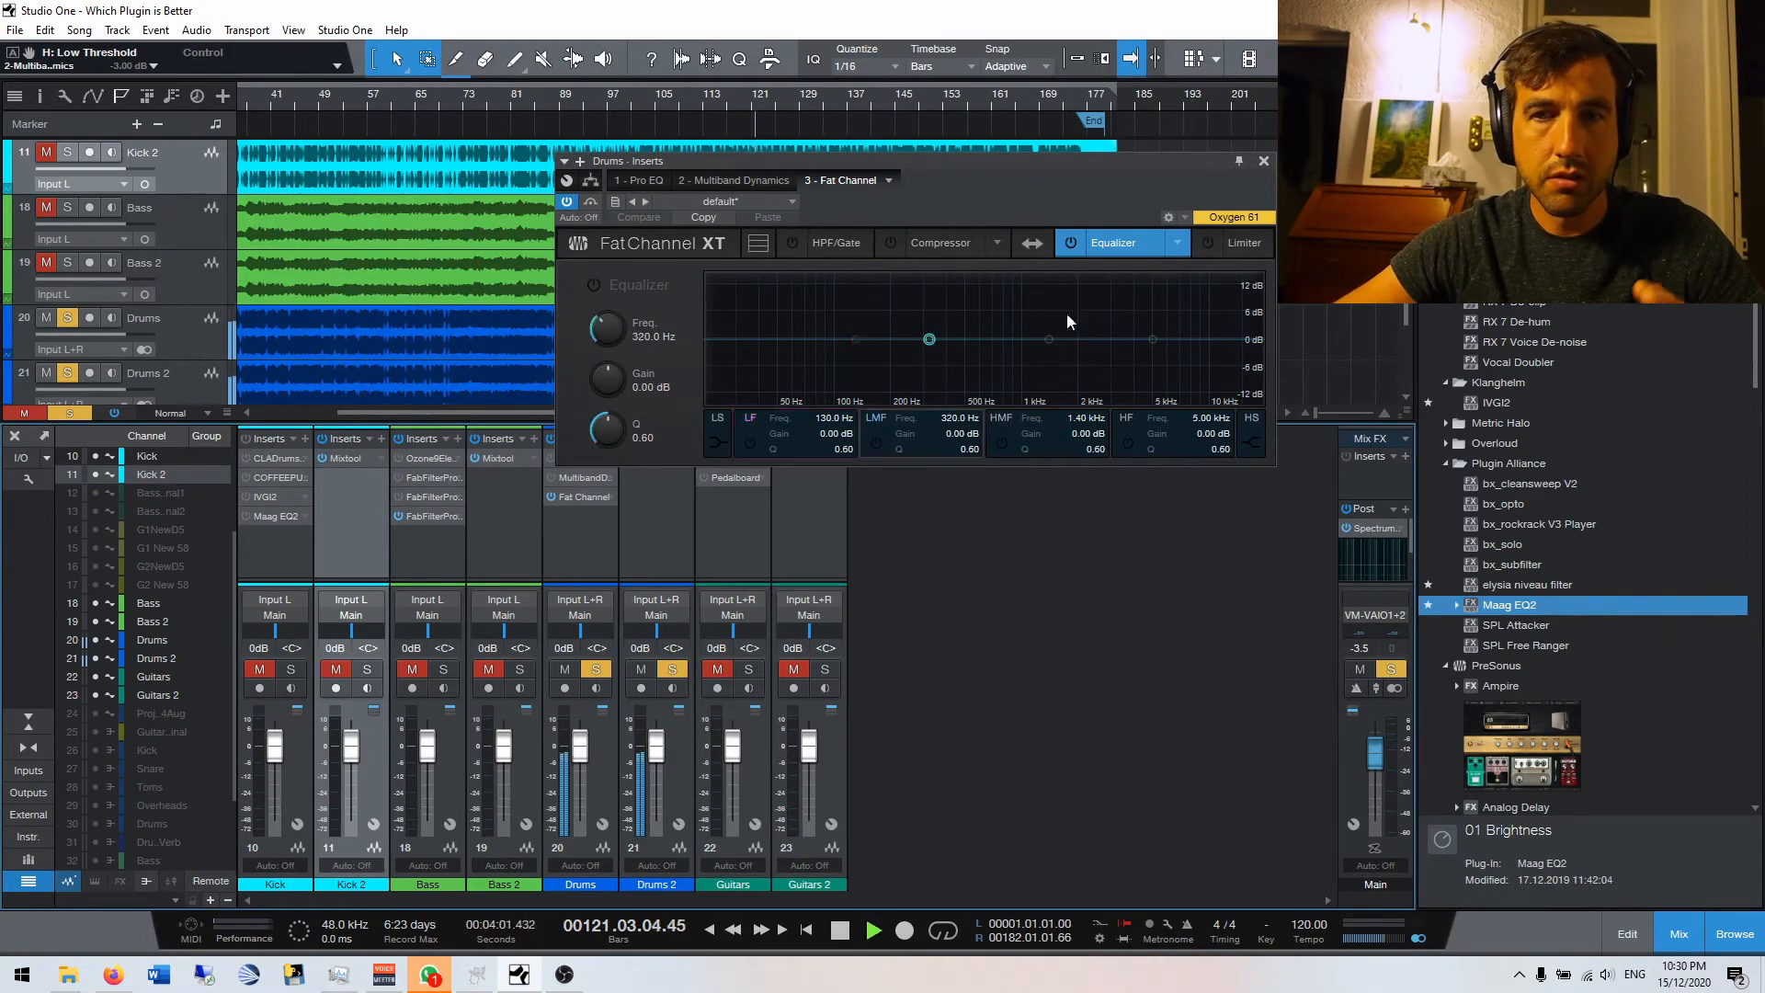
{"action": "left_click", "coordinate": [1070, 243]}
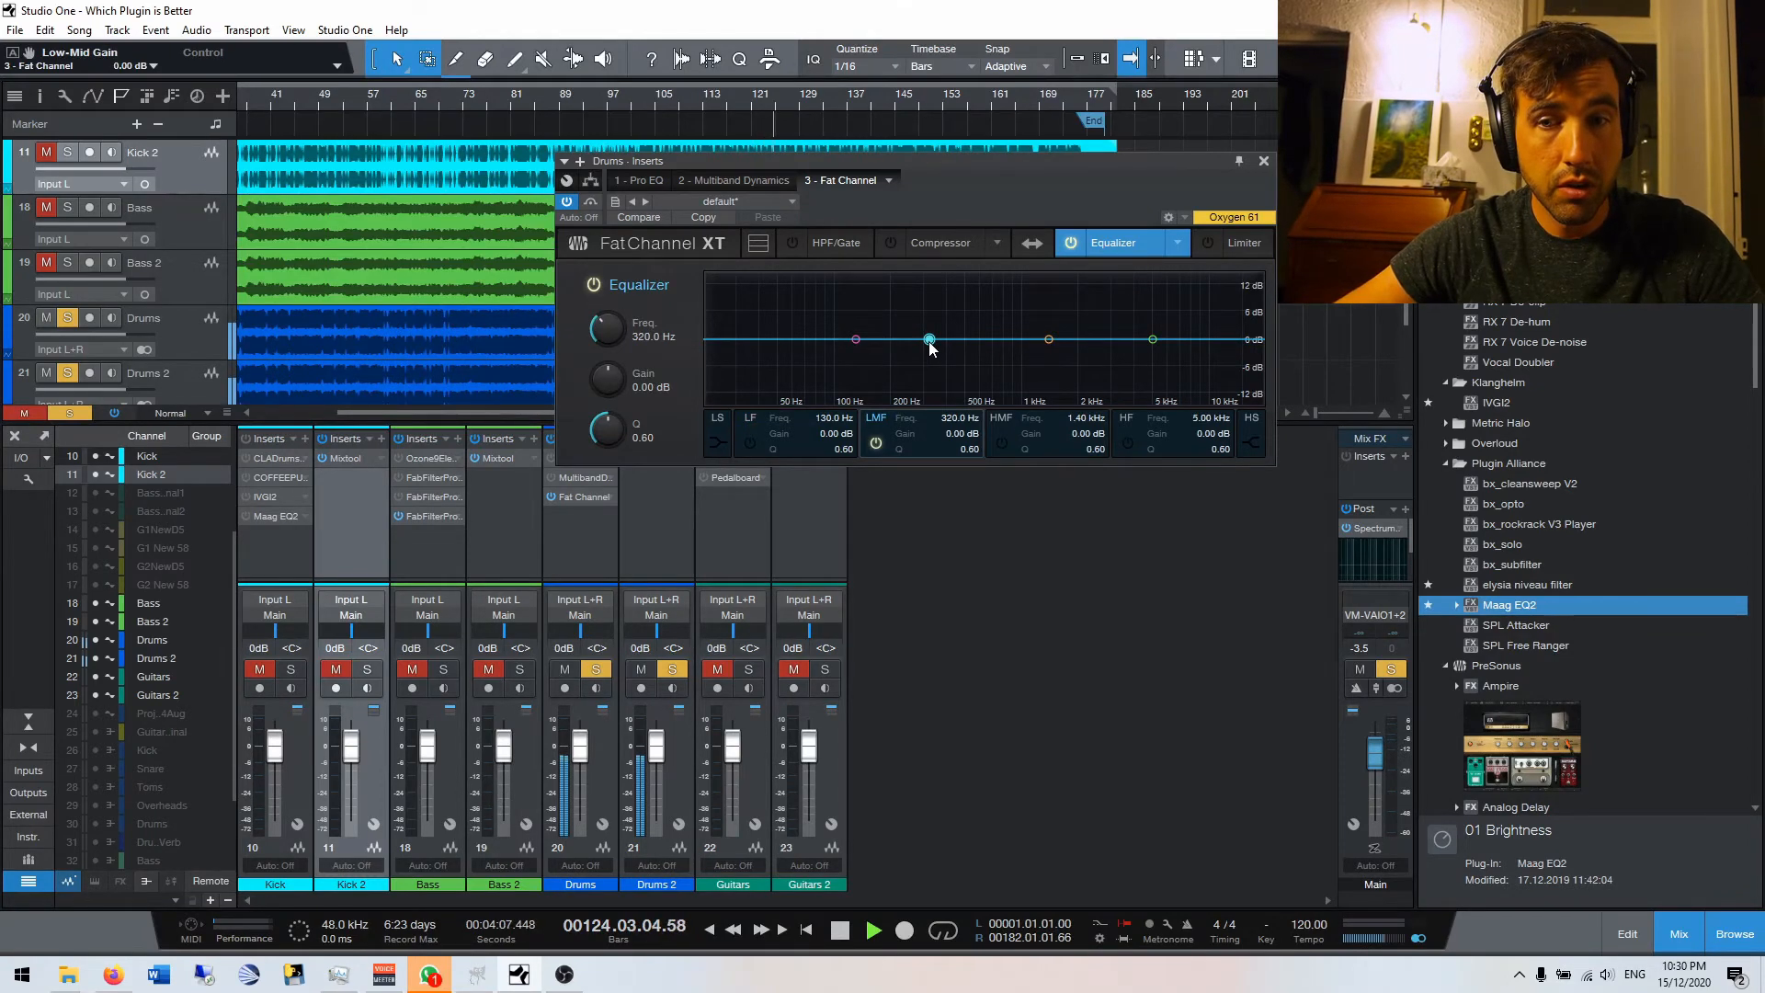
{"action": "left_click_drag", "start_coordinate": [929, 341], "coordinate": [930, 332]}
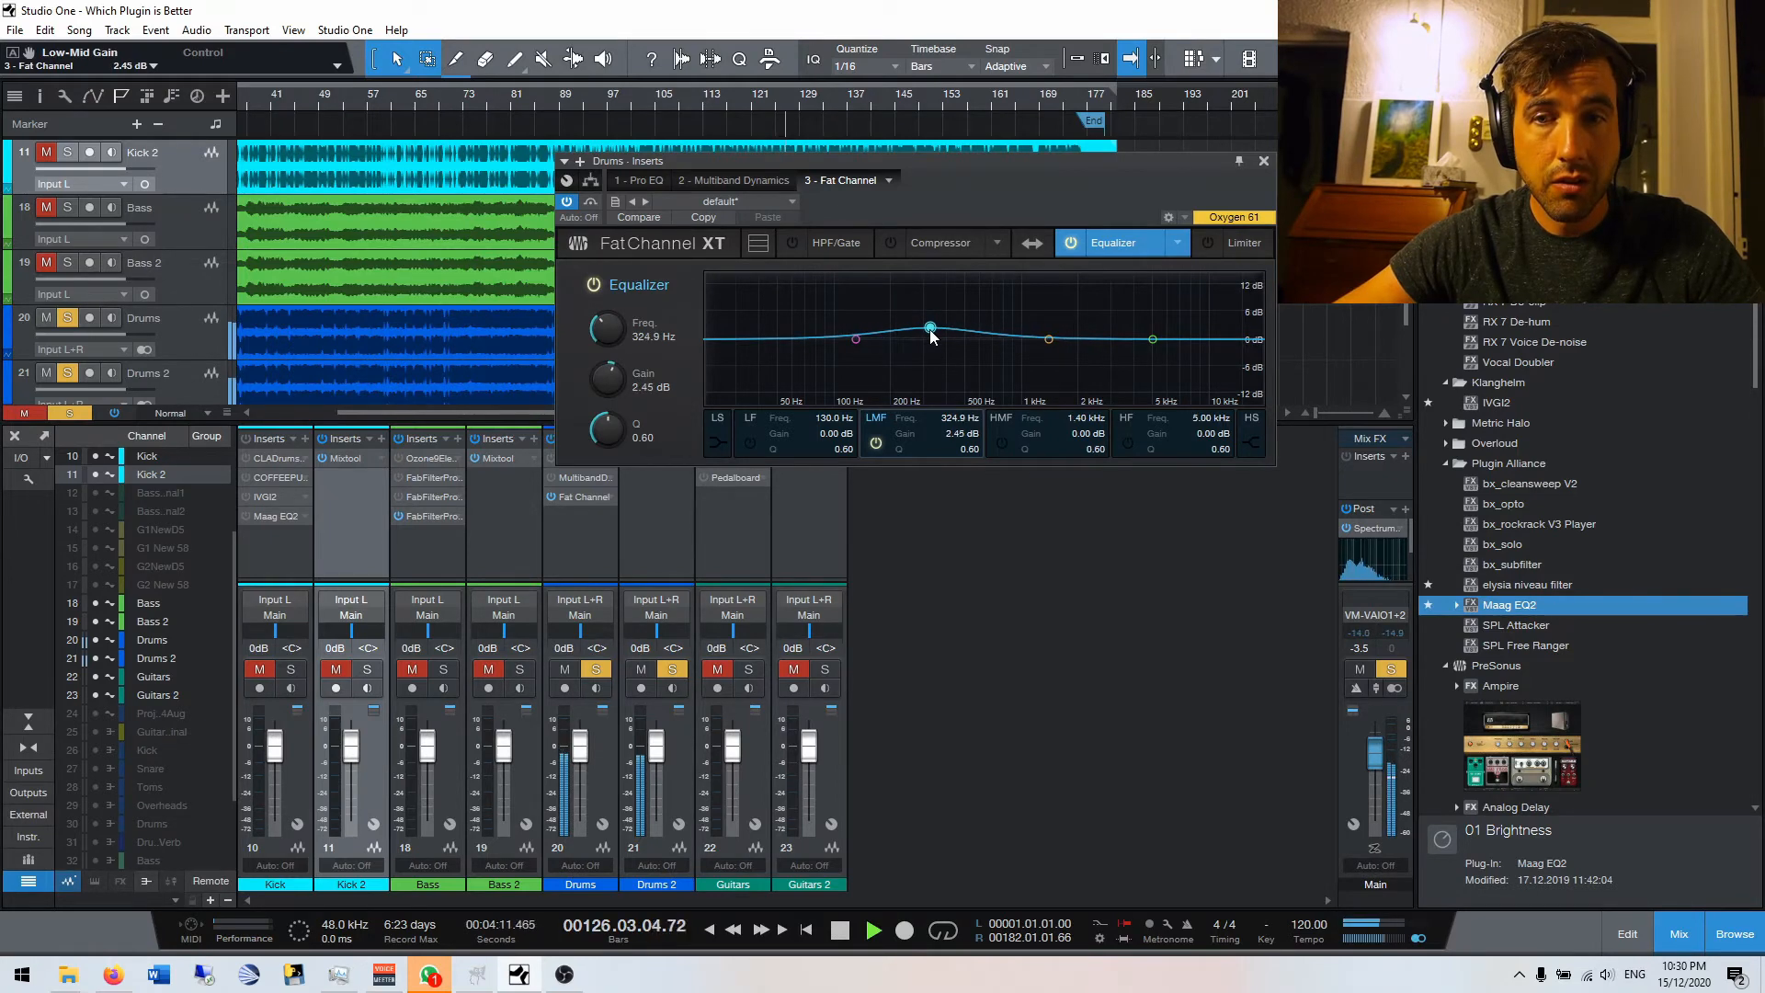
Set the LMF band of Fat Channel's equalizer to 402.7 Hz and 0 dB gain.
{"action": "mouse_move", "coordinate": [931, 336]}
{"action": "left_mouse_down"}
{"action": "mouse_move", "coordinate": [876, 340]}
{"action": "mouse_move", "coordinate": [872, 313]}
{"action": "mouse_move", "coordinate": [975, 318]}
{"action": "mouse_move", "coordinate": [948, 344]}
{"action": "left_mouse_up"}
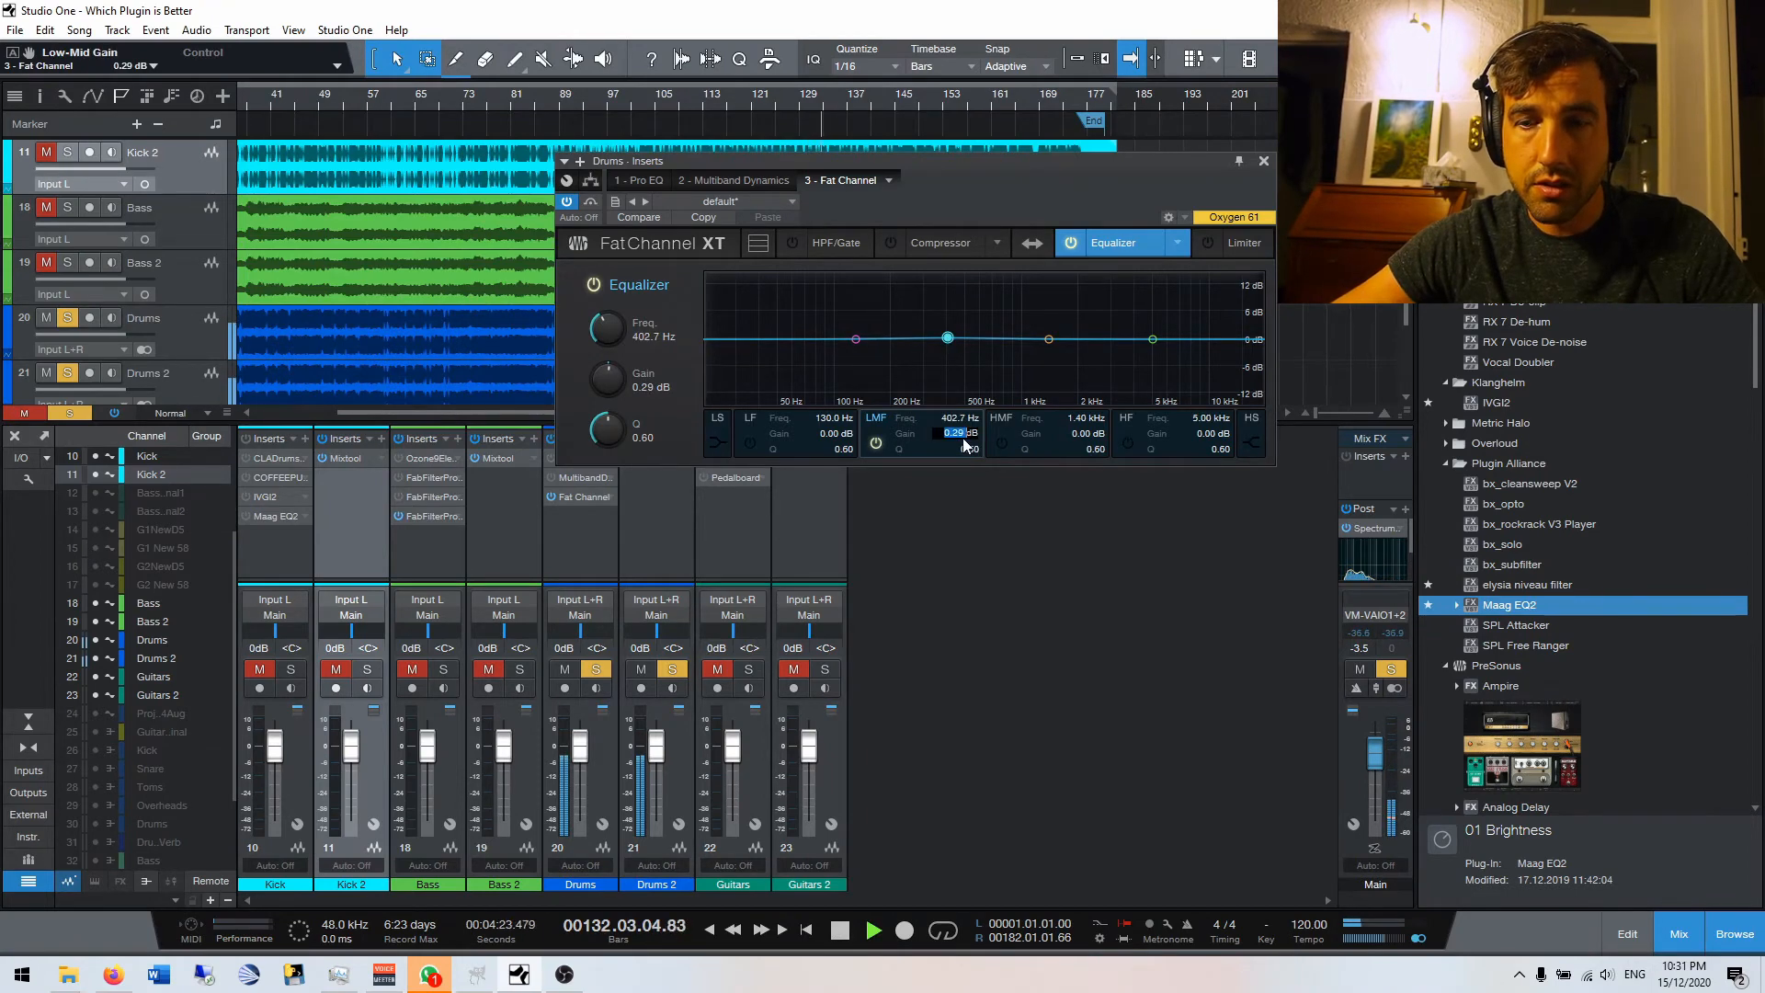
{"action": "type", "text": "0"}
{"action": "key", "text": "Return"}
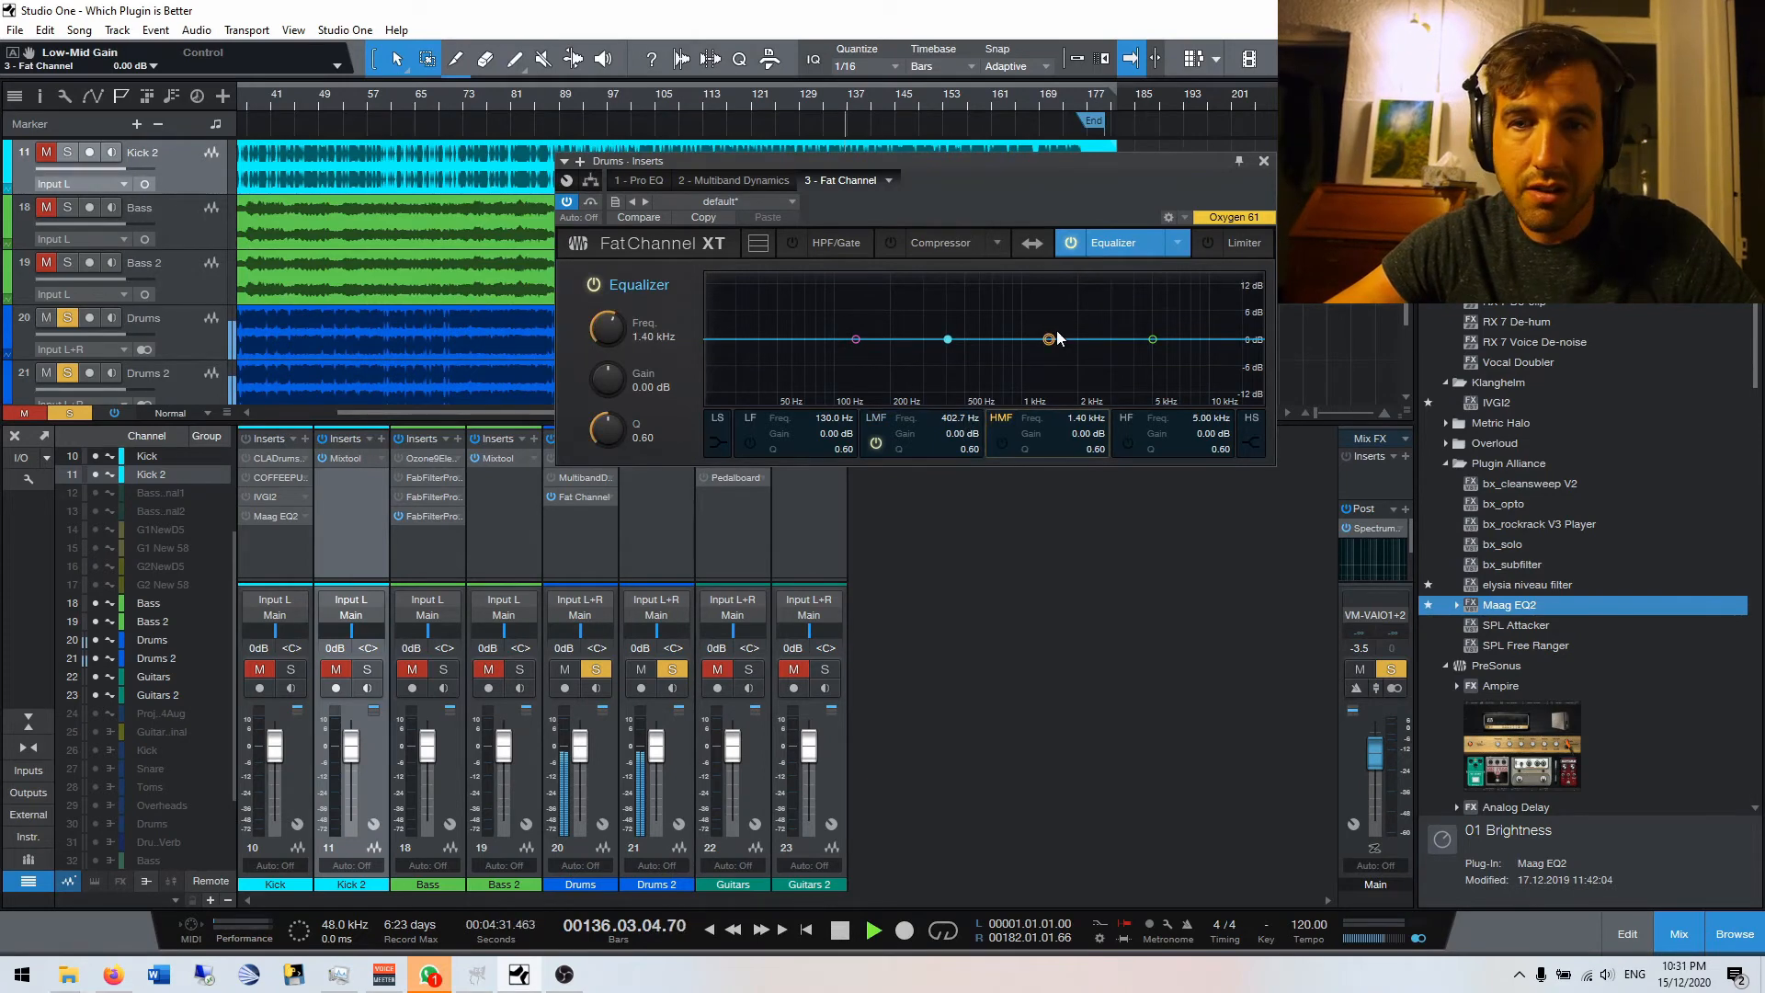
Switch Fat Channel's equalizer model to Vintage and inspect the output in the Main channel's Spectrum Meter.
{"action": "left_click", "coordinate": [1173, 244]}
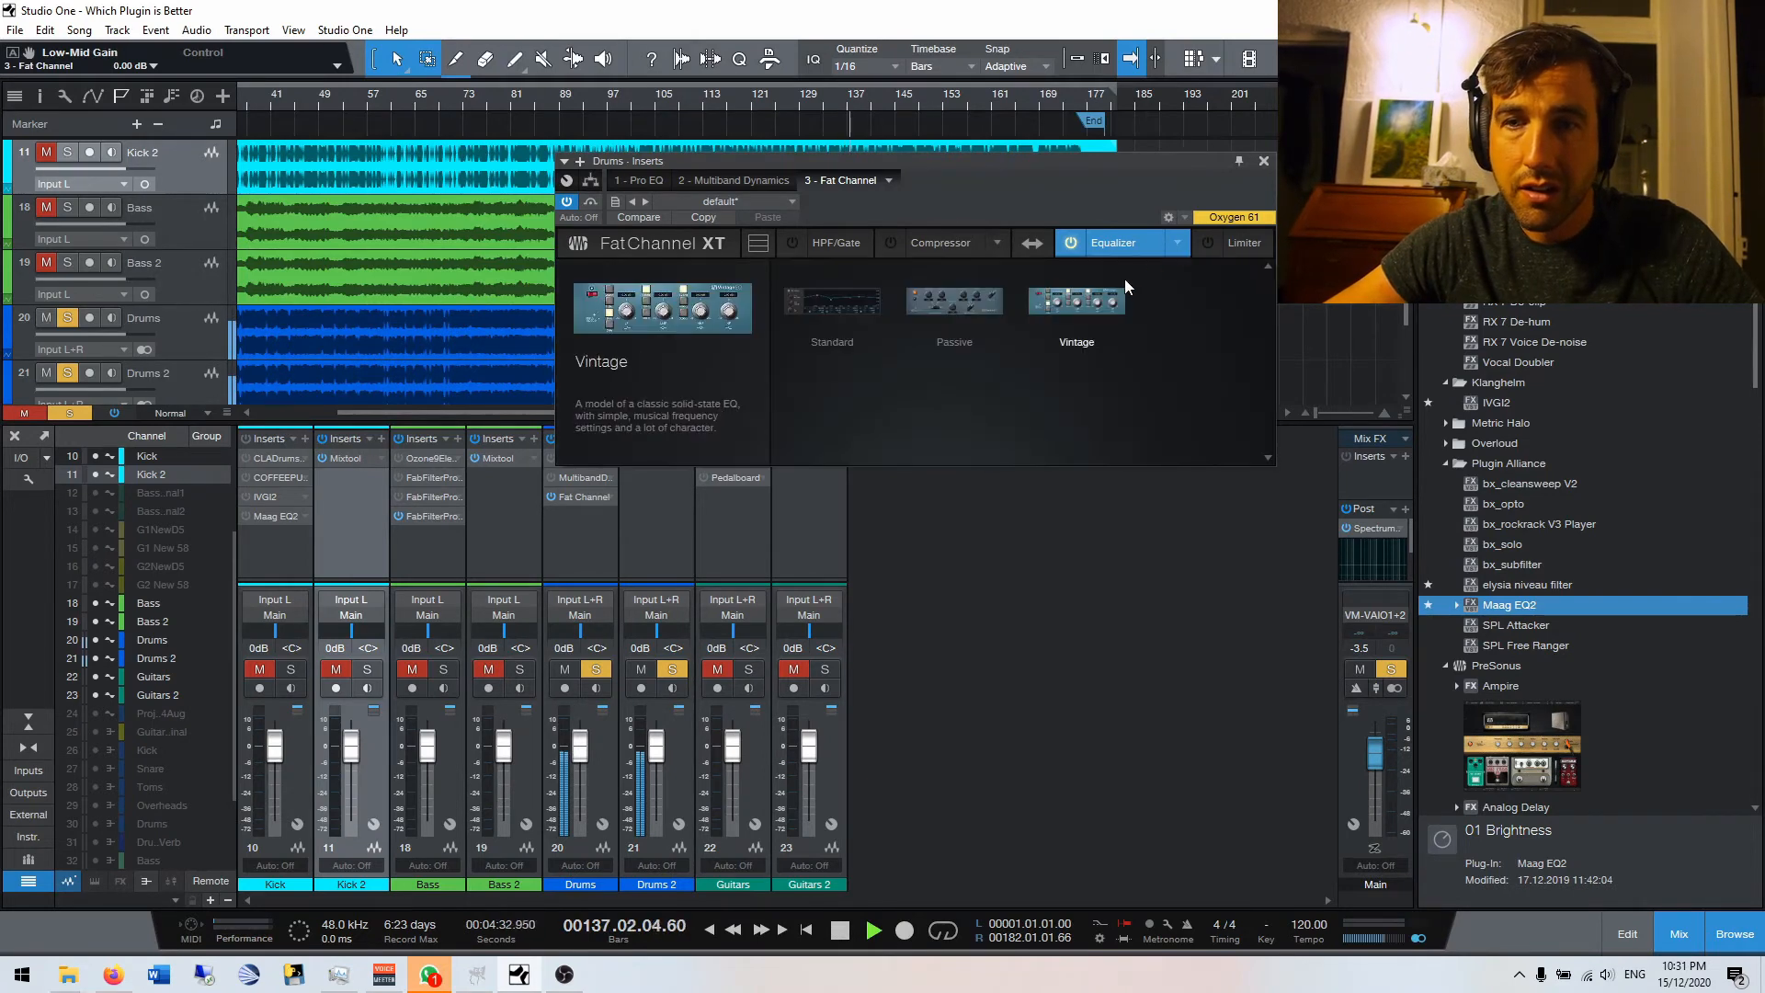
{"action": "left_click", "coordinate": [1077, 304]}
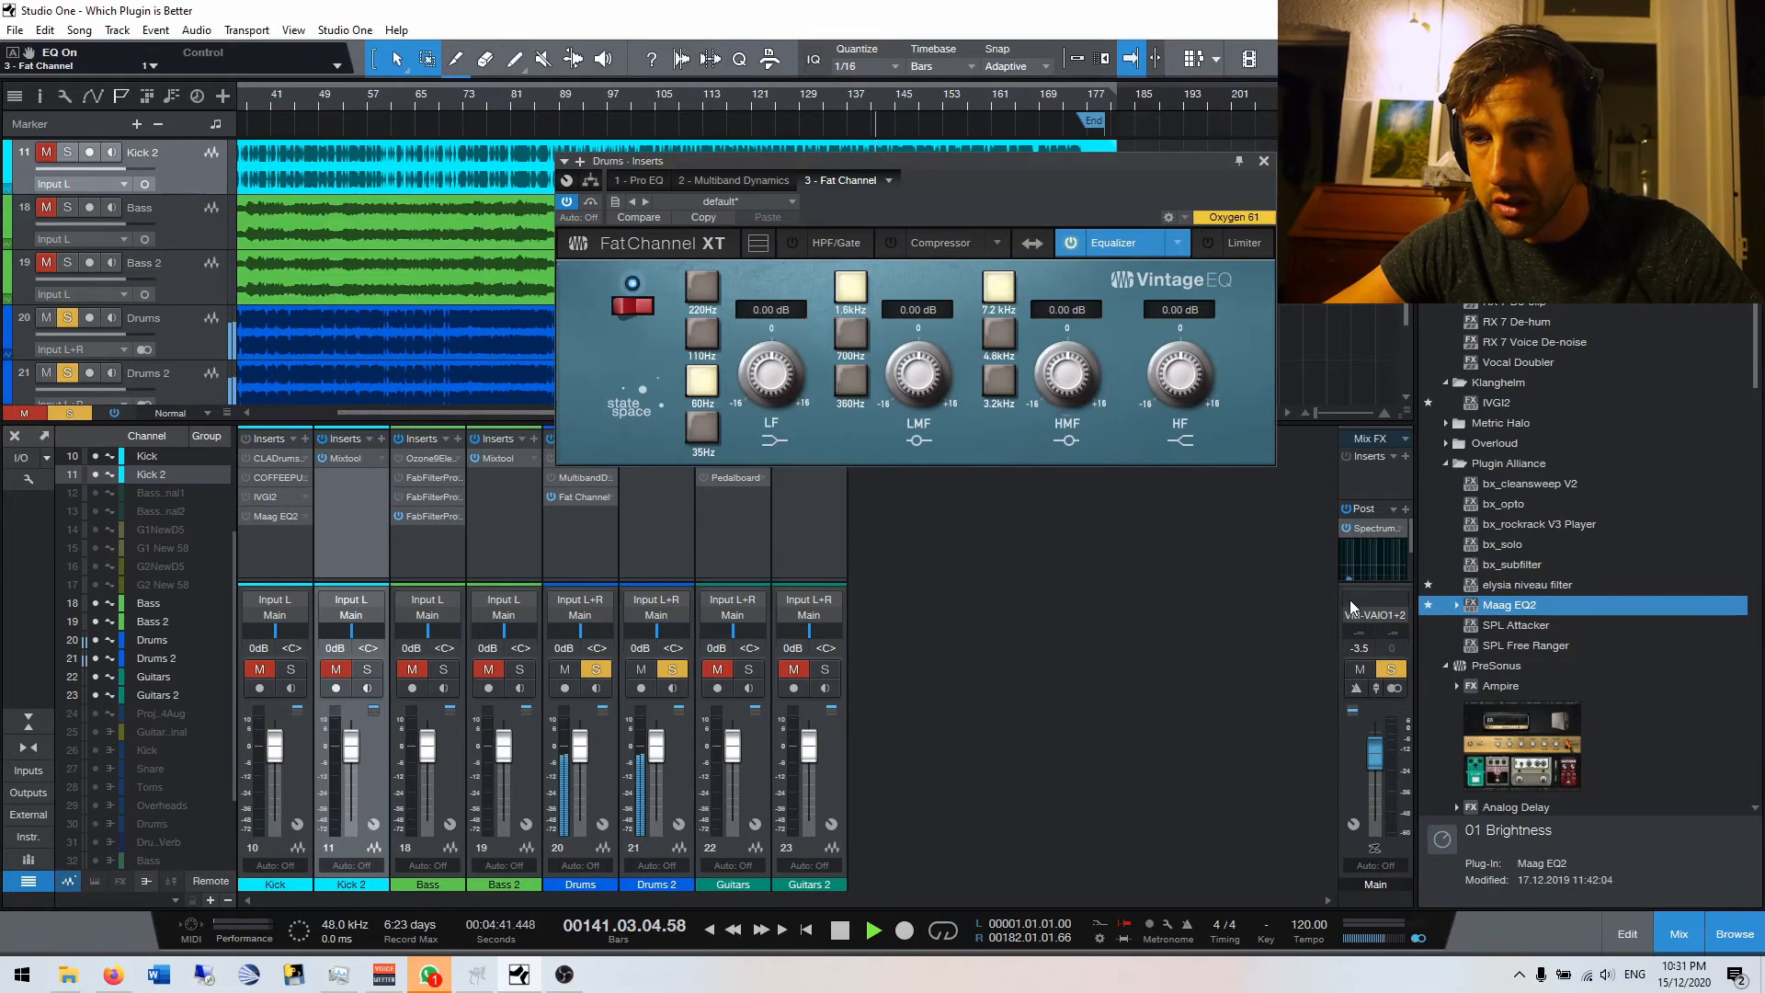
{"action": "left_click", "coordinate": [1353, 570]}
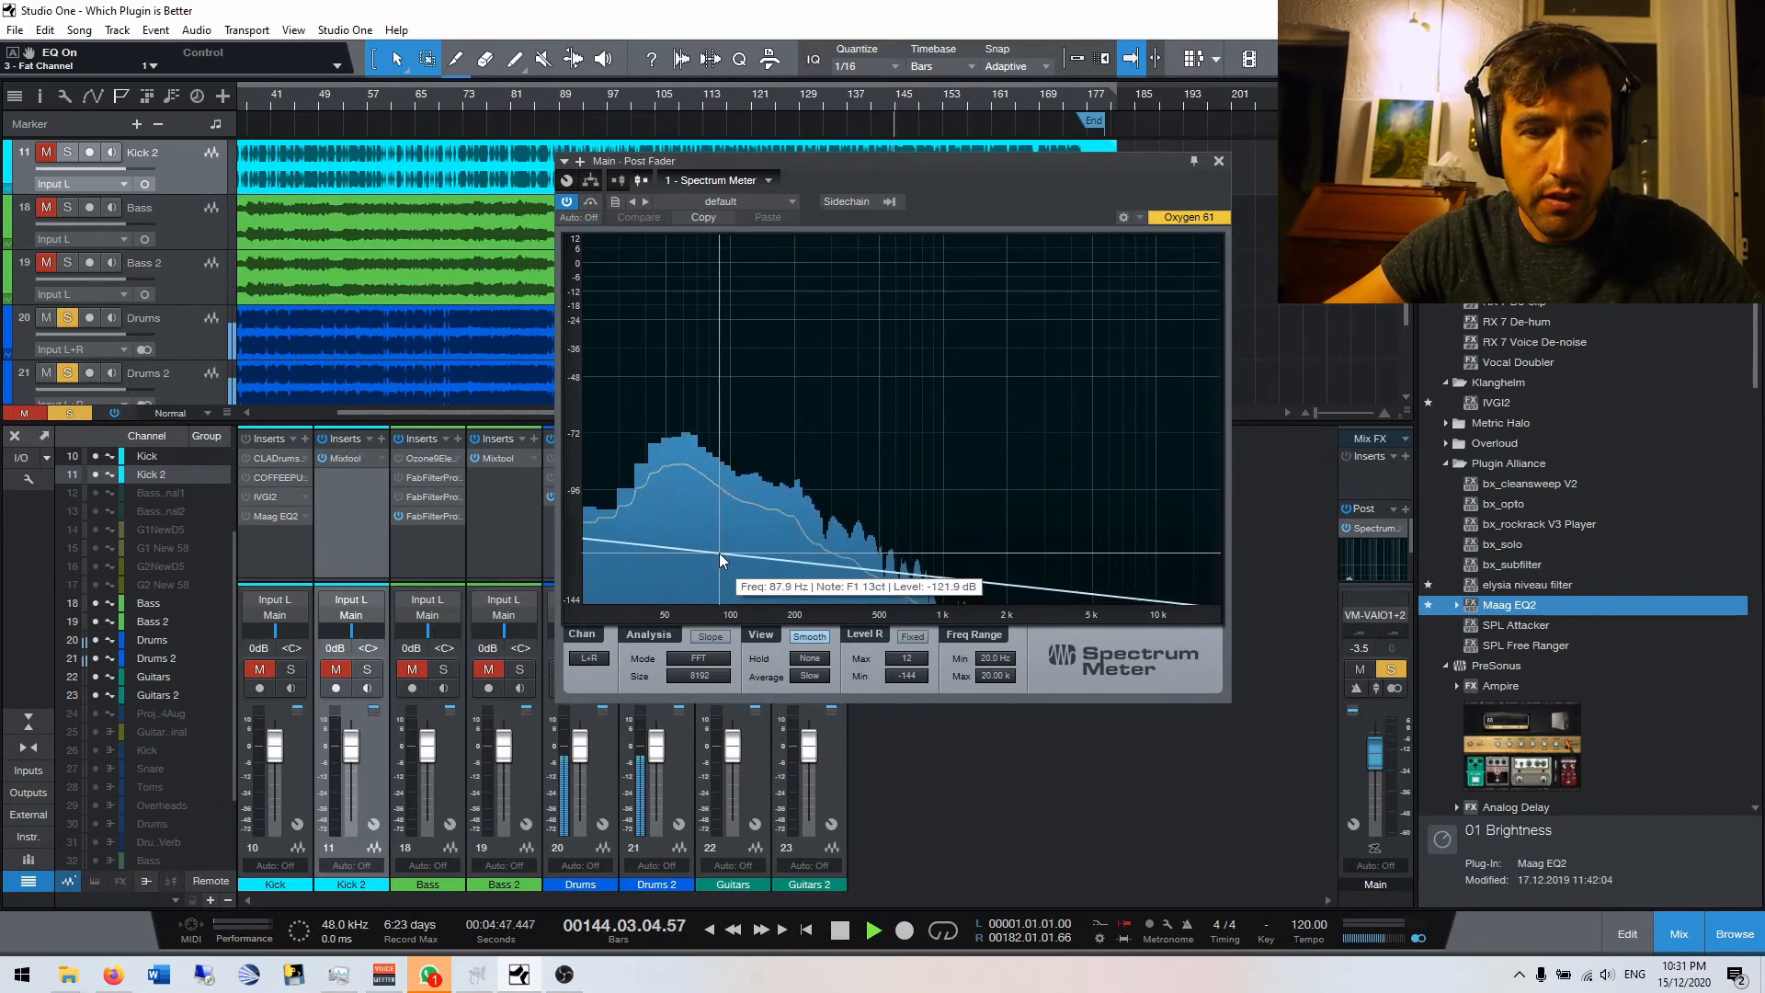
{"action": "left_click_drag", "start_coordinate": [956, 163], "coordinate": [1209, 181]}
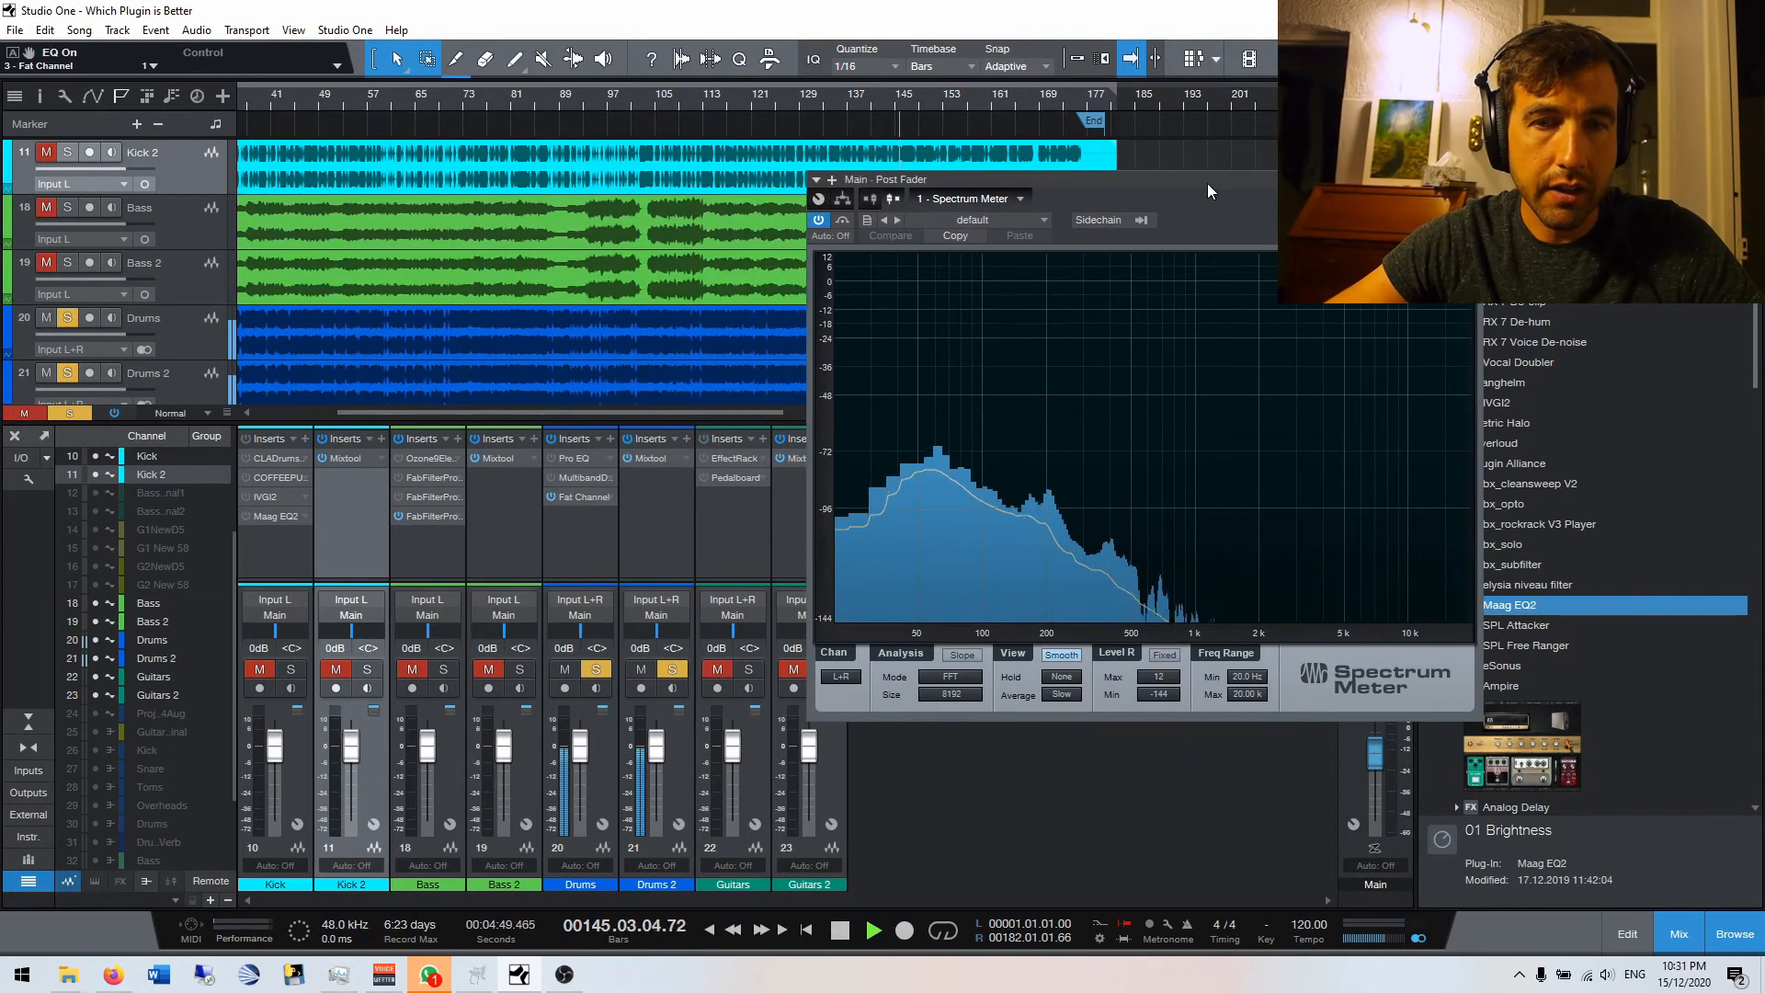
Reopen Fat Channel on the Drums channel and switch its equalizer model to Passive.
{"action": "left_click", "coordinate": [582, 497]}
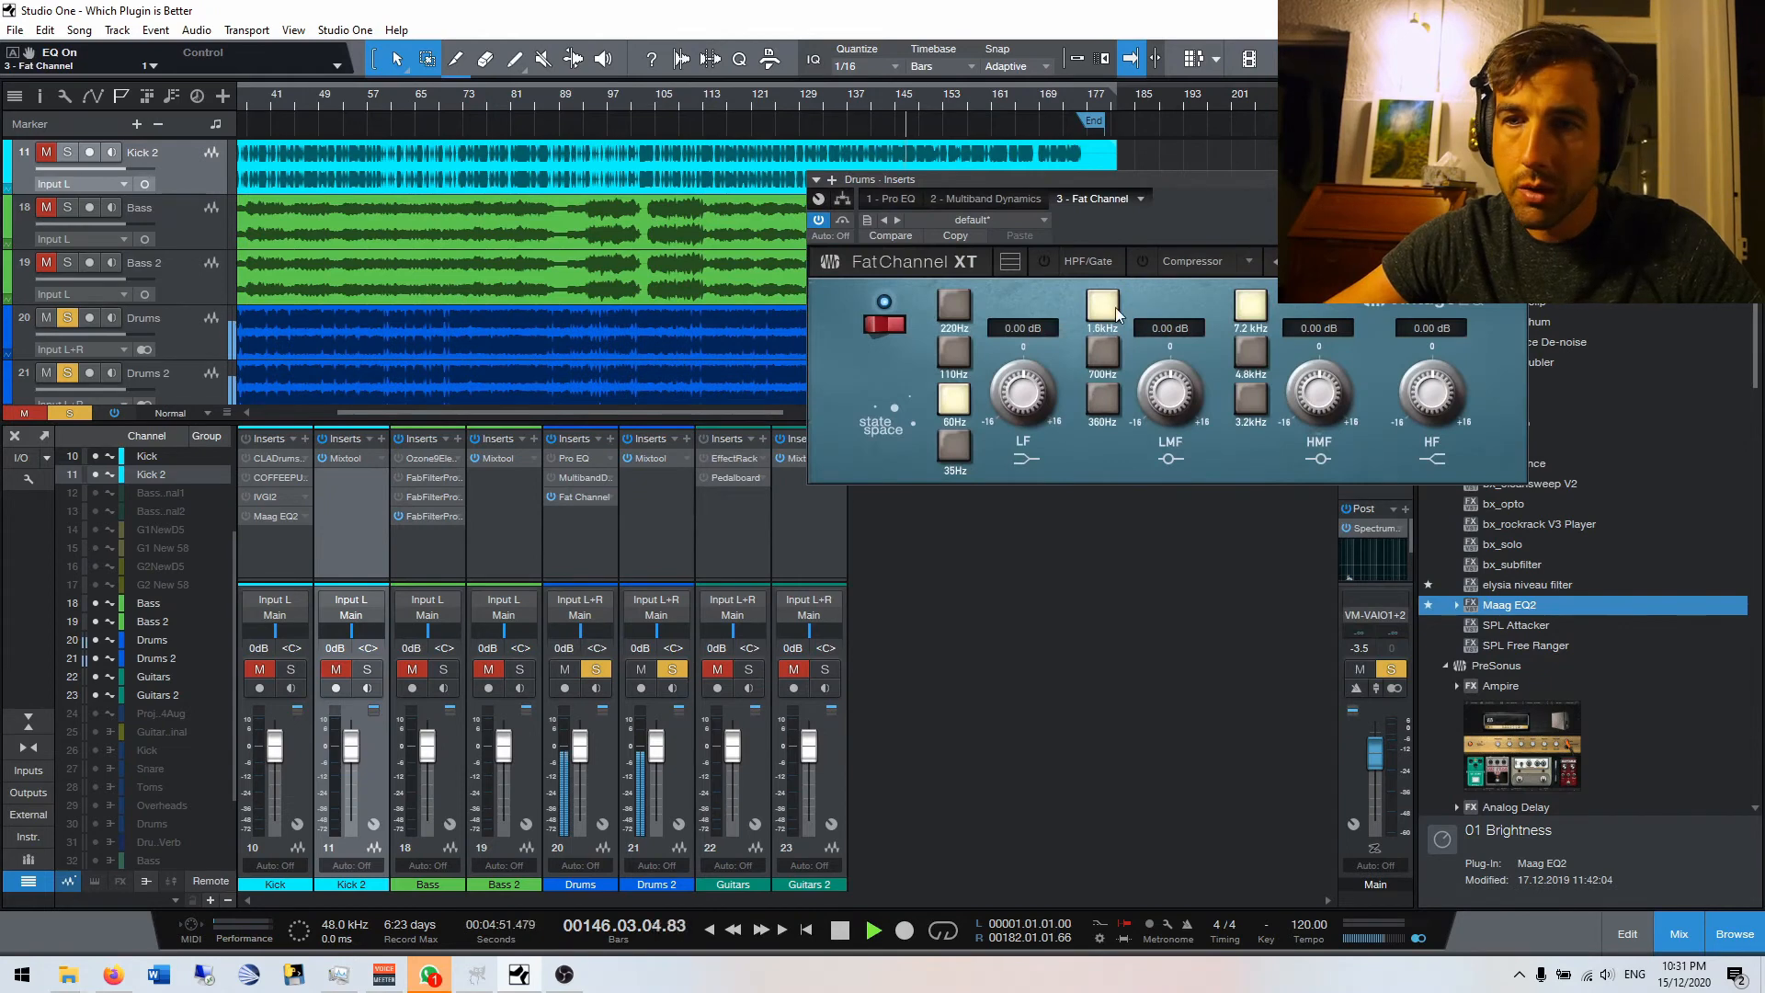
{"action": "left_click", "coordinate": [1409, 261]}
{"action": "left_click", "coordinate": [1232, 339]}
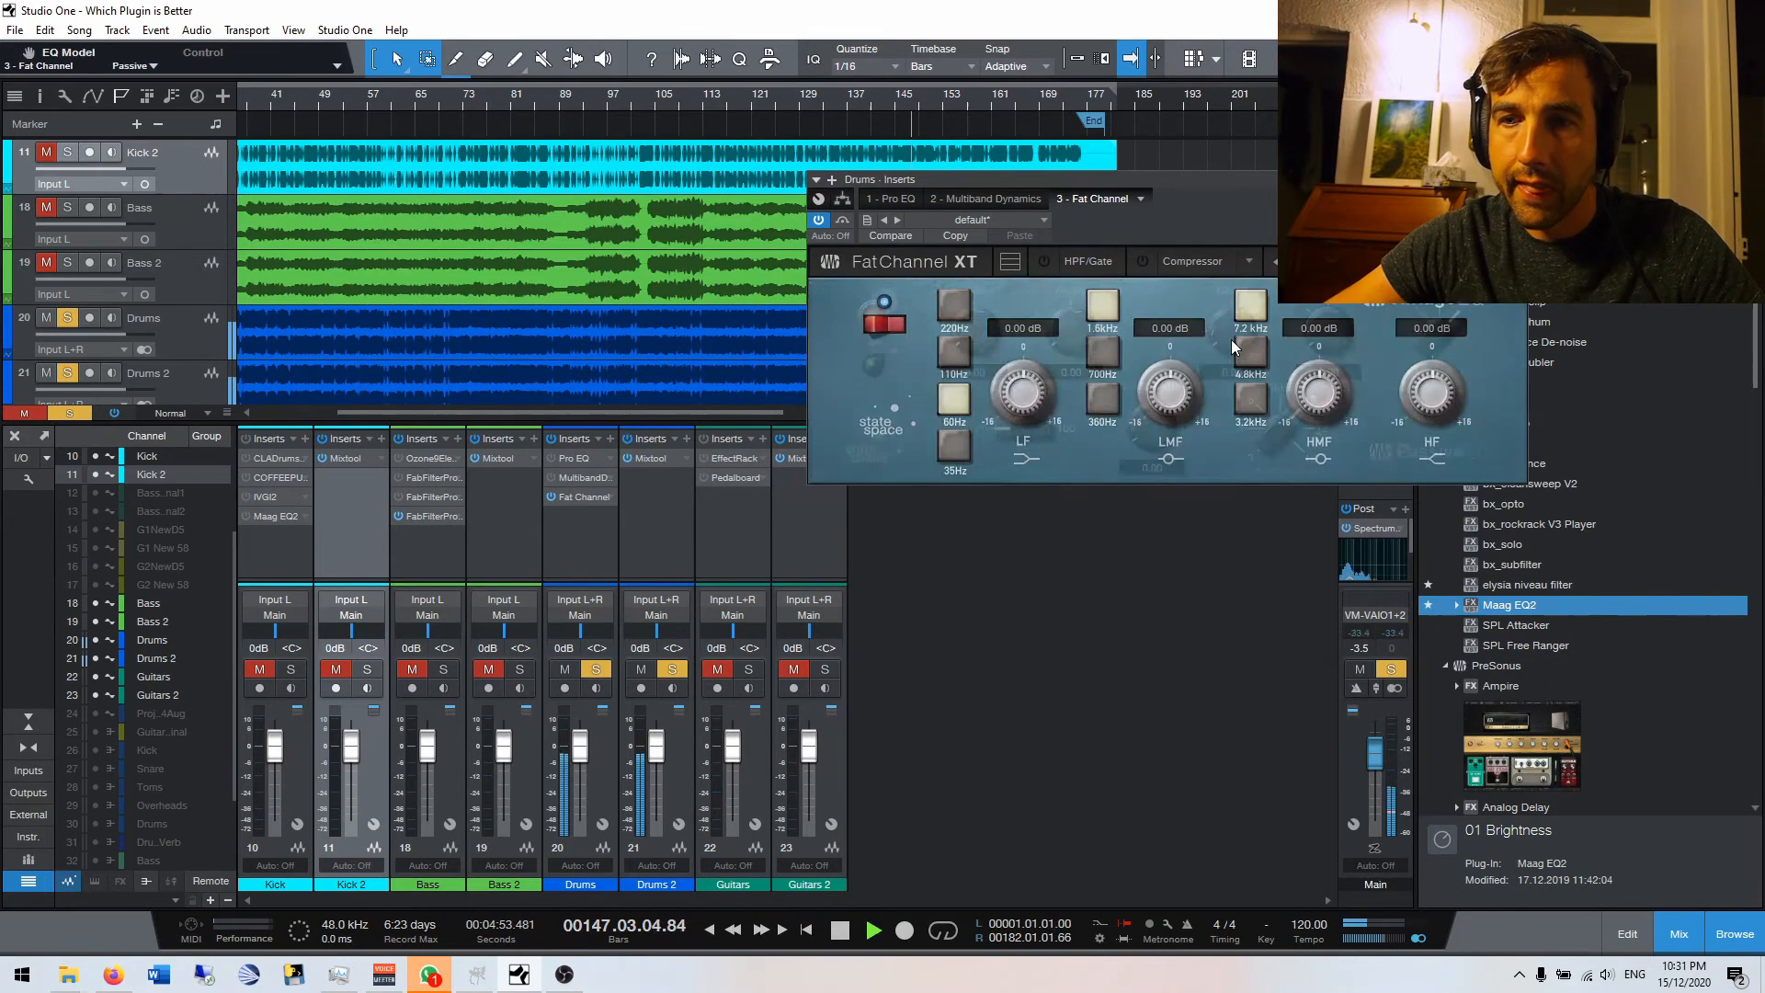
{"action": "left_click_drag", "start_coordinate": [1204, 183], "coordinate": [1081, 177]}
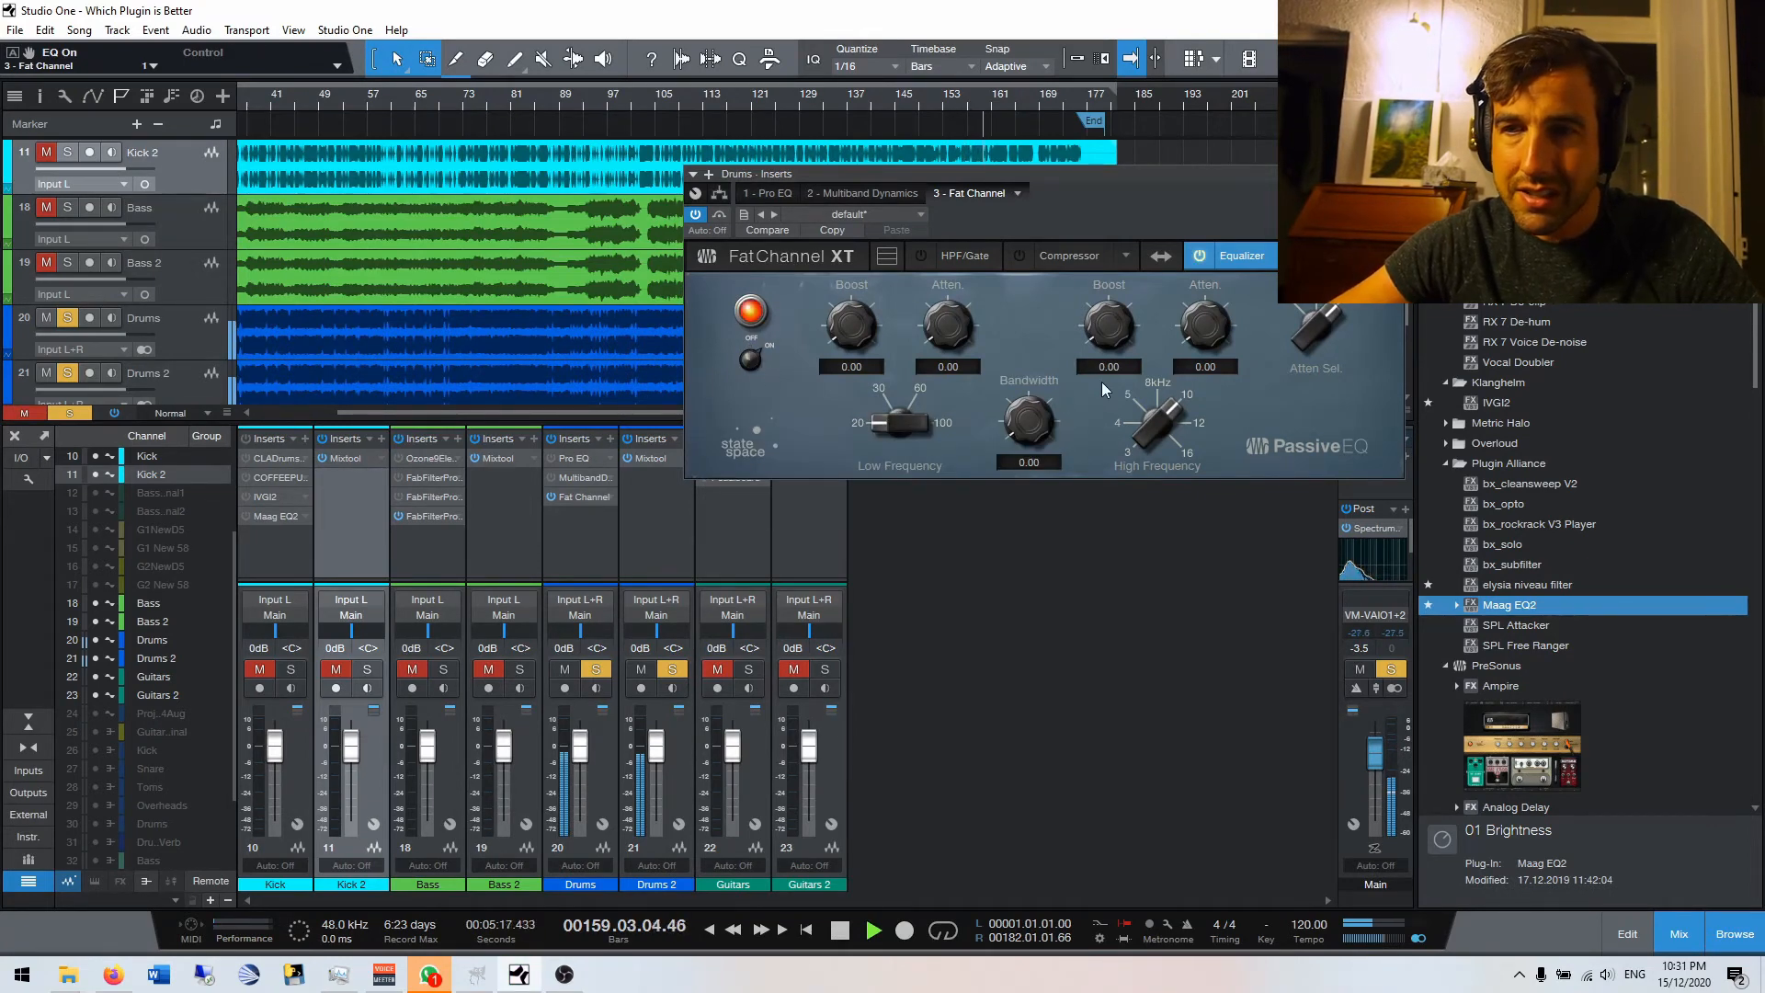
Compare Fat Channel's equalizer models by switching to Standard, selecting its LMF band, and returning to Passive.
{"action": "left_click", "coordinate": [1305, 256]}
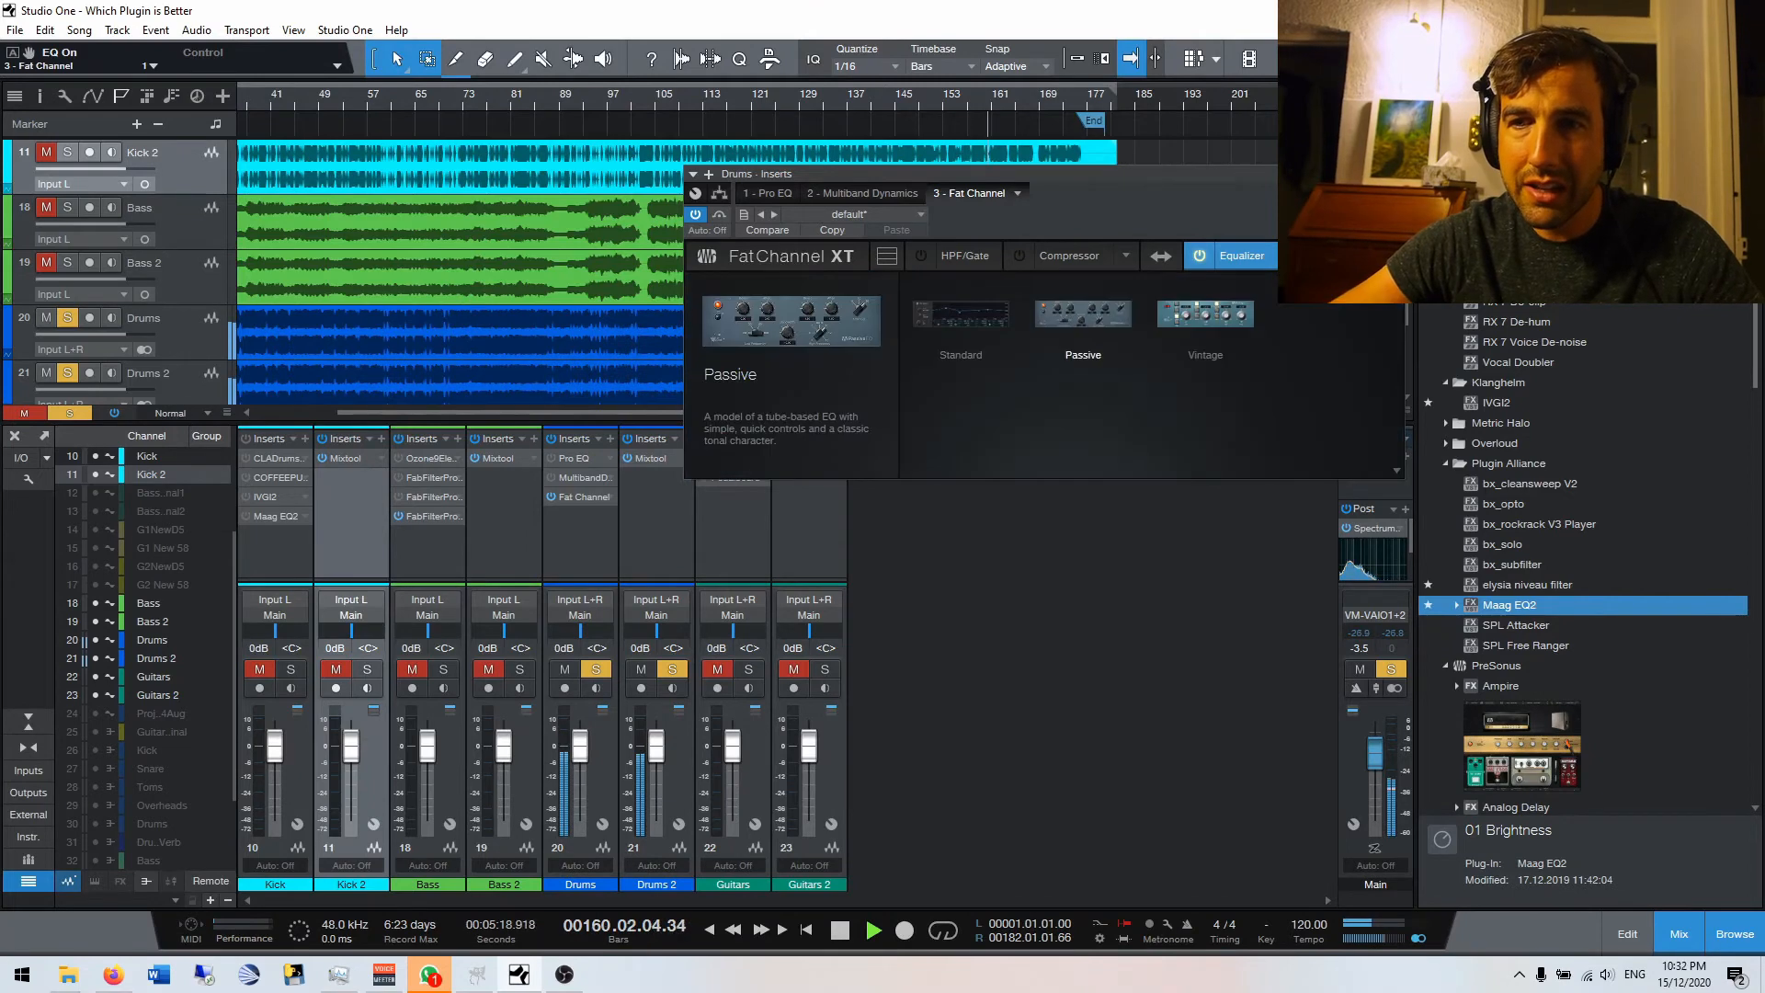
{"action": "left_click", "coordinate": [1000, 322]}
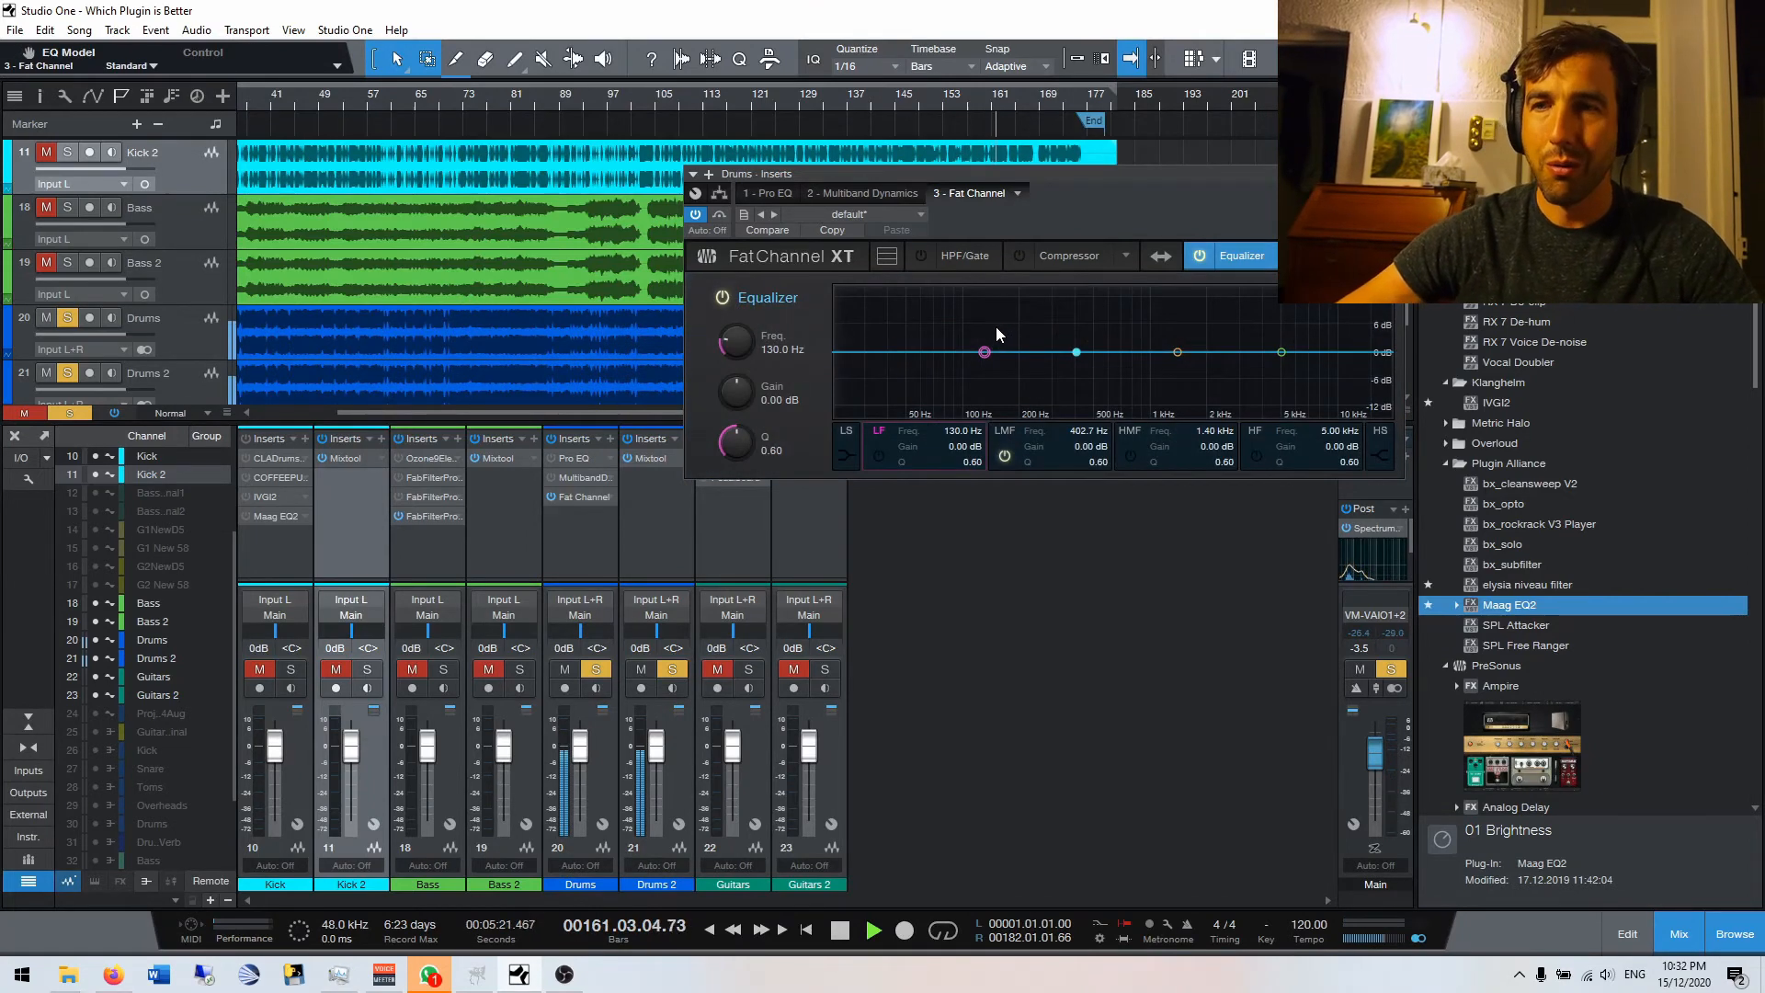
{"action": "left_click", "coordinate": [1077, 352]}
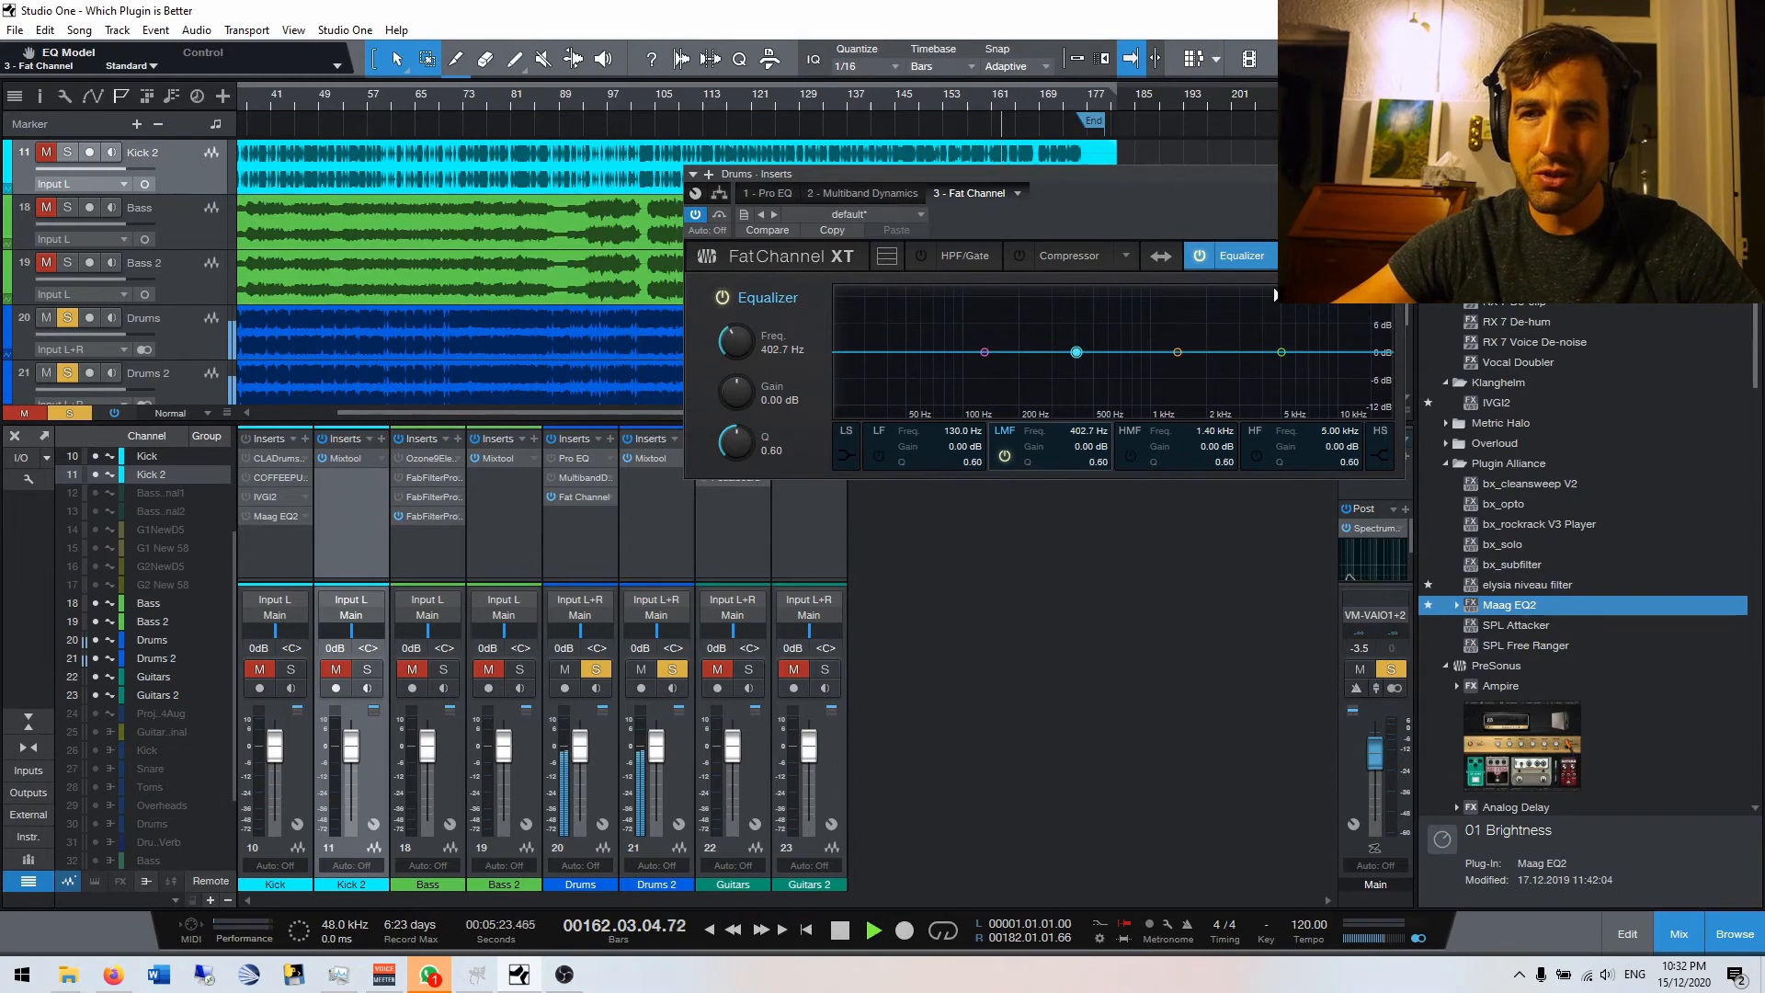
{"action": "left_click", "coordinate": [1104, 318]}
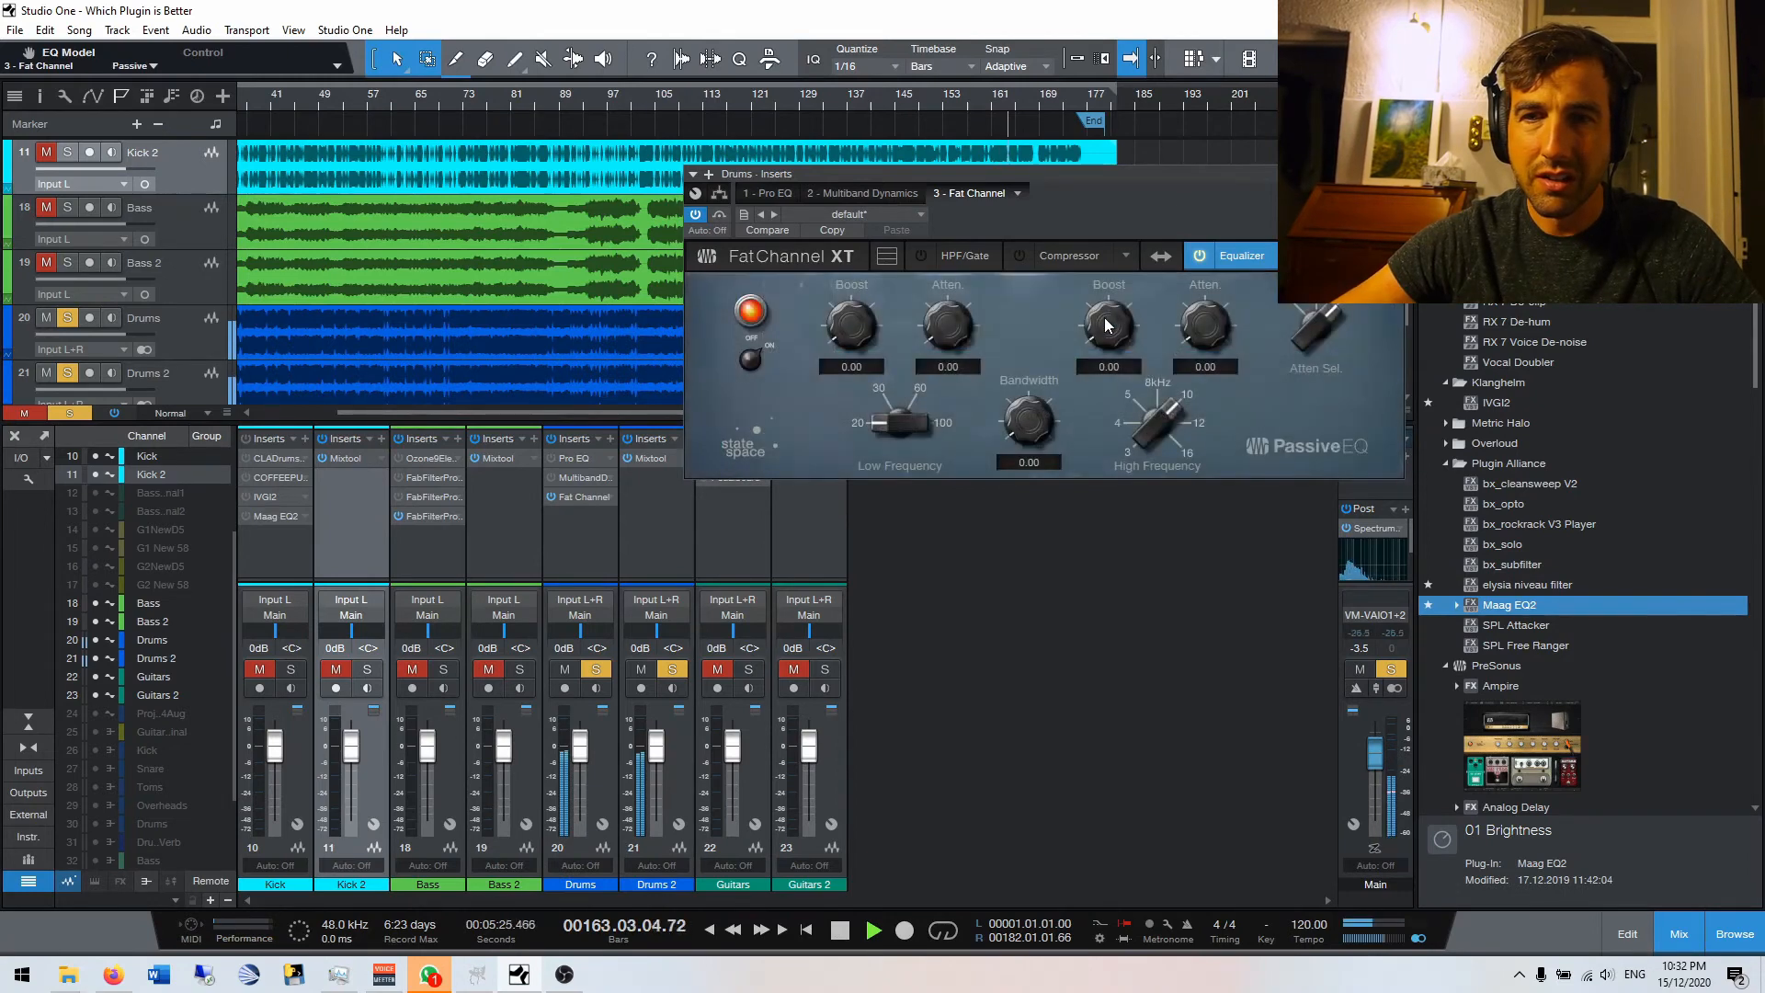
Toggle the Passive equalizer off and on during playback, and change the equalizer model to Vintage.
{"action": "left_click", "coordinate": [752, 358]}
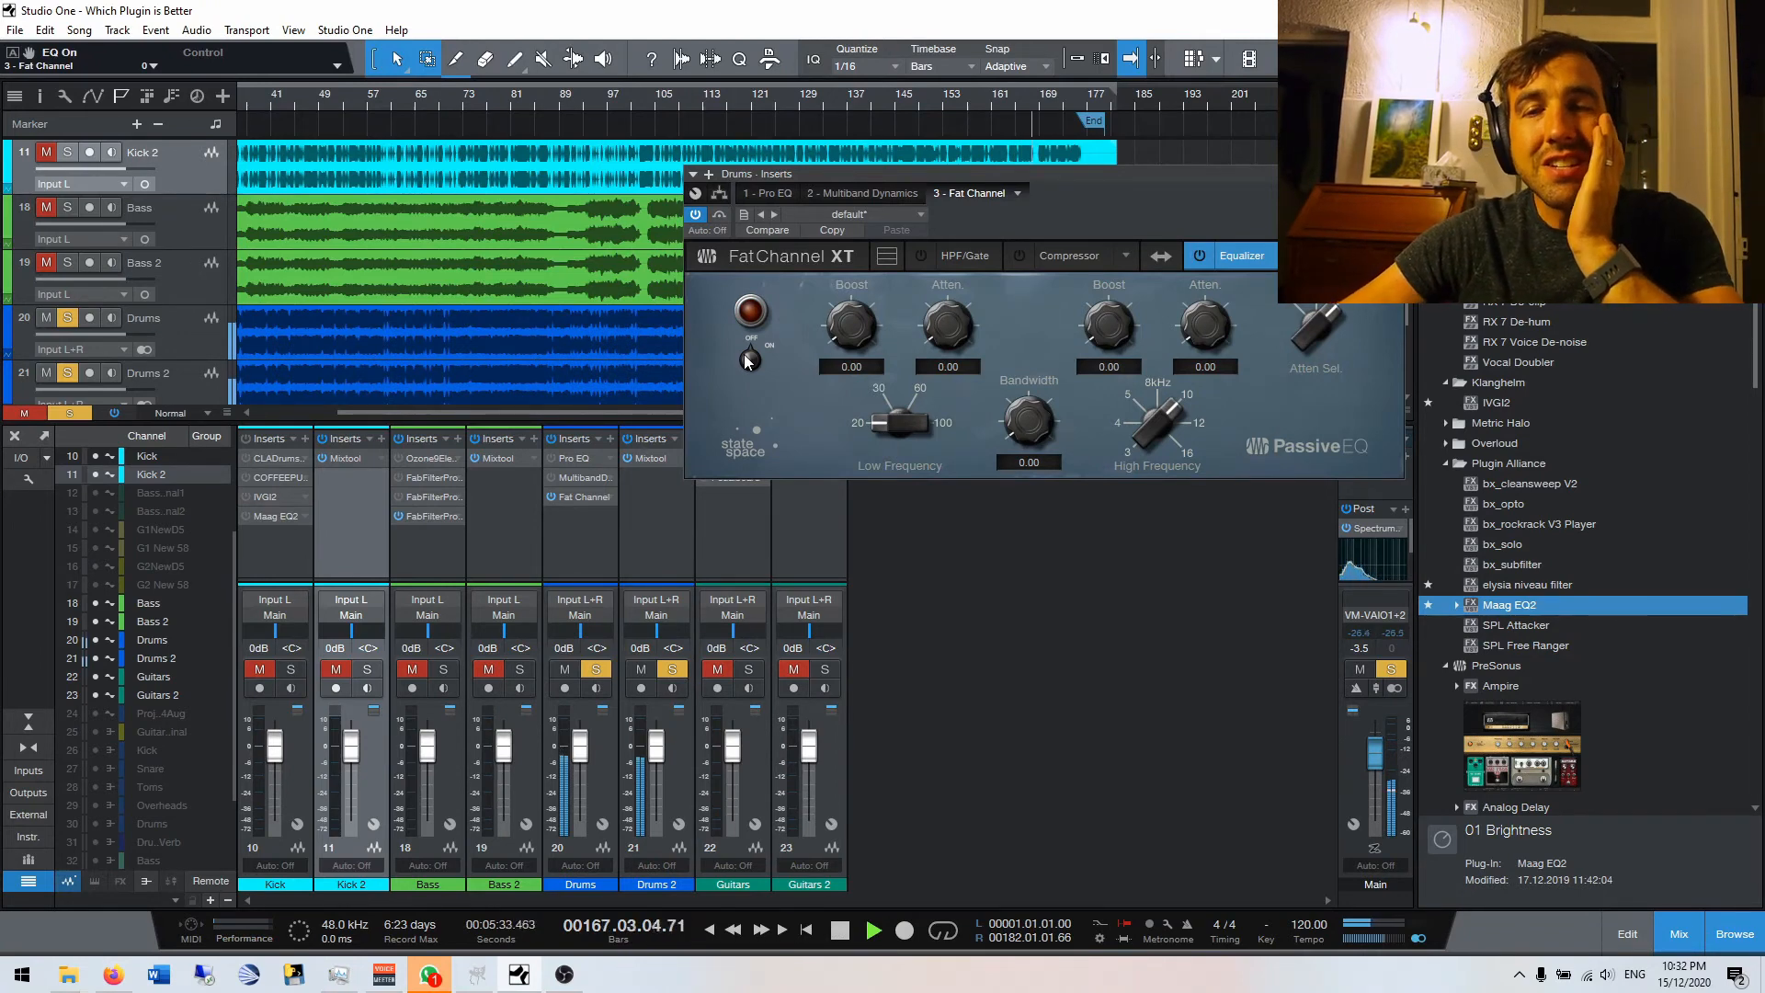
{"action": "left_click", "coordinate": [748, 358]}
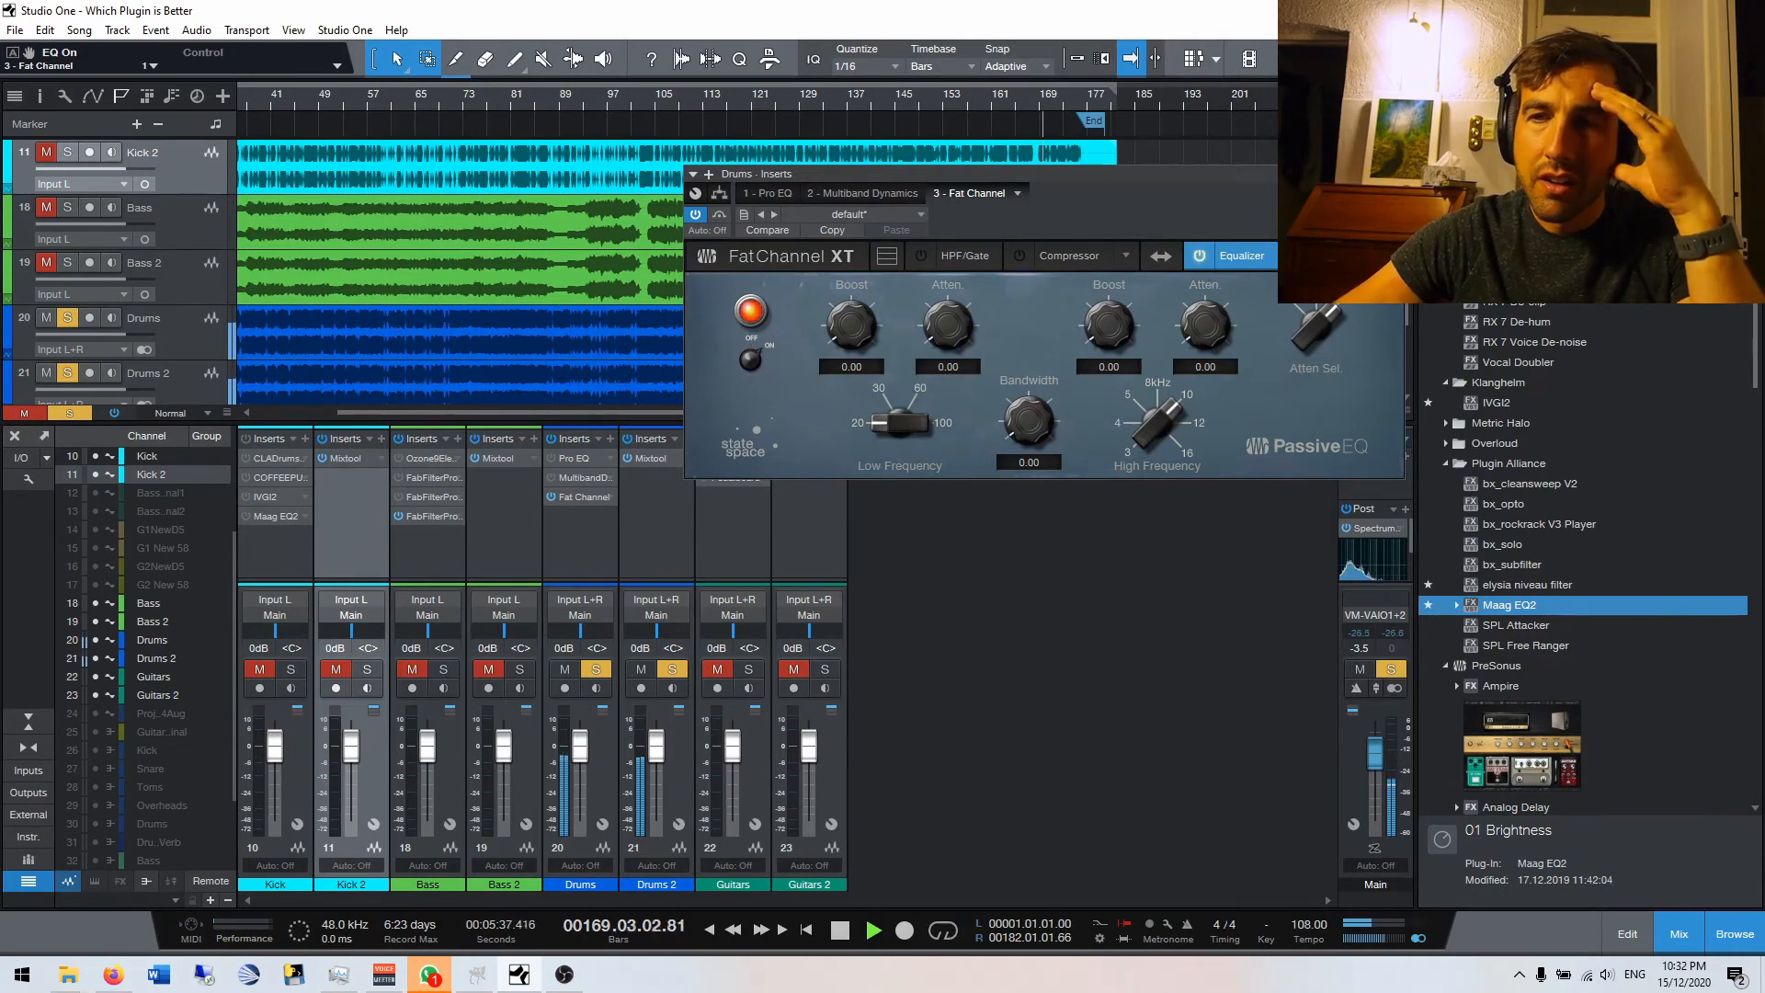
{"action": "left_click", "coordinate": [1307, 256]}
{"action": "left_click", "coordinate": [1219, 323]}
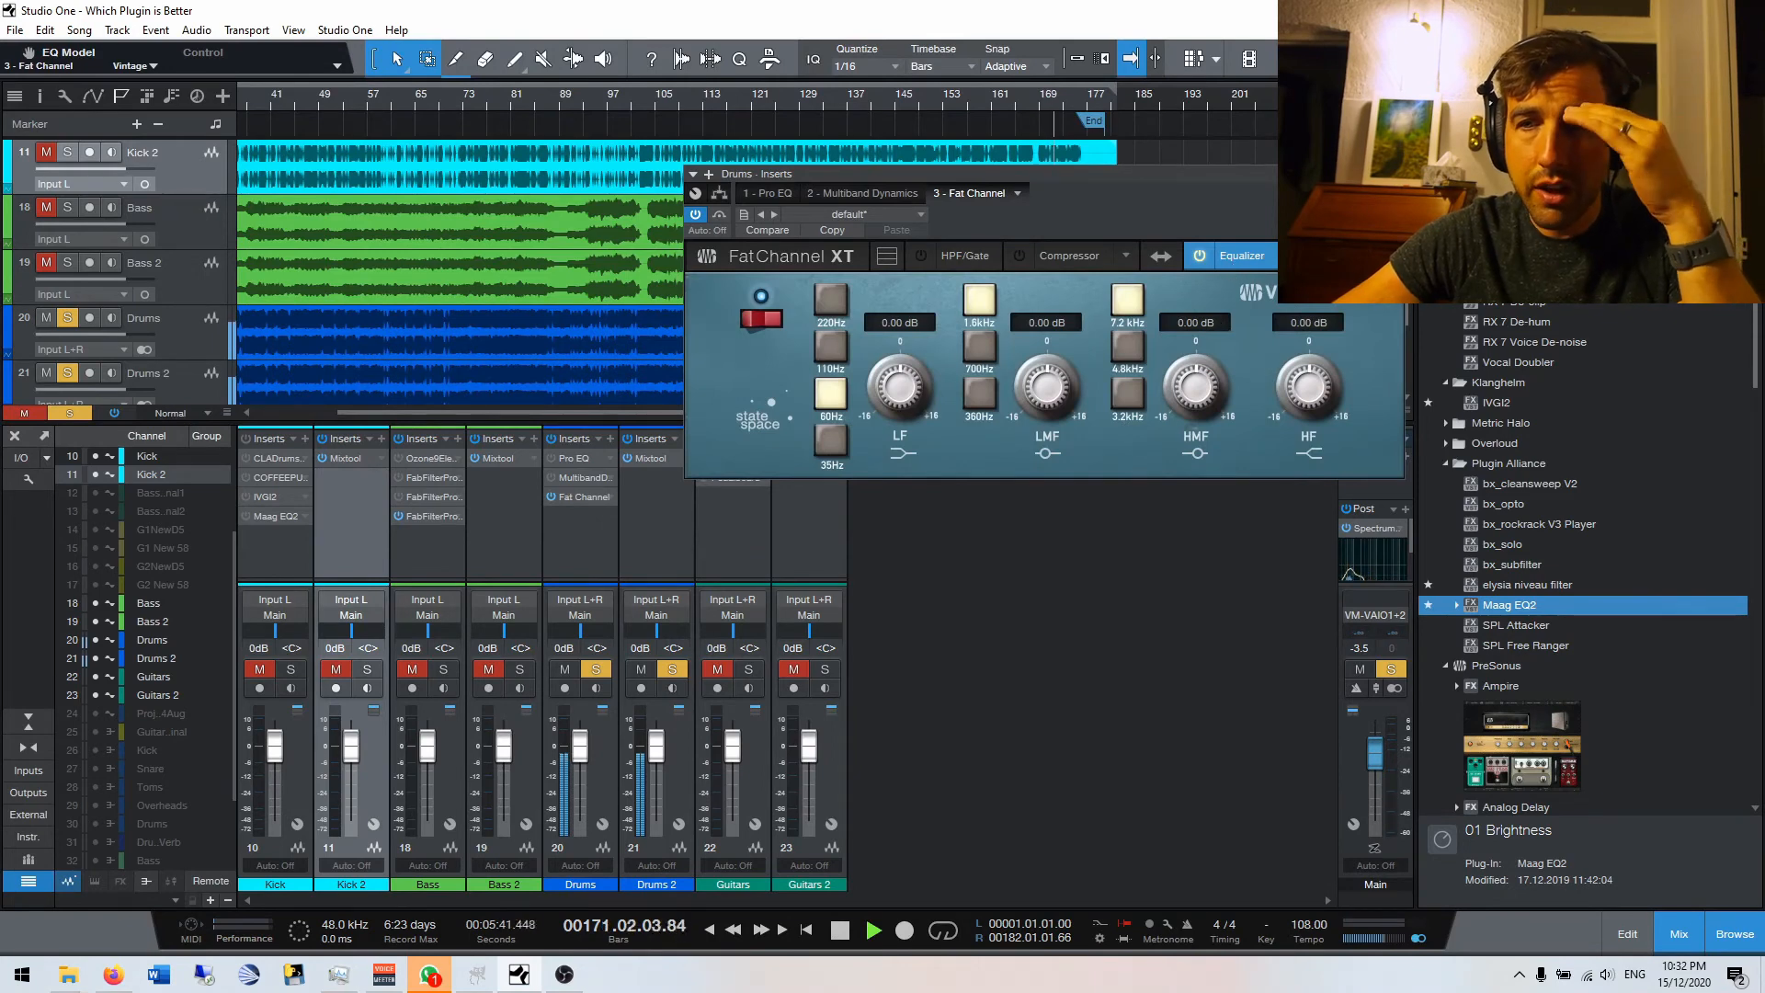
Turn off Fat Channel's equalizer, audition its Compressor and HPF/Gate sections in turn, and close the deactivated insert.
{"action": "left_click", "coordinate": [1200, 257]}
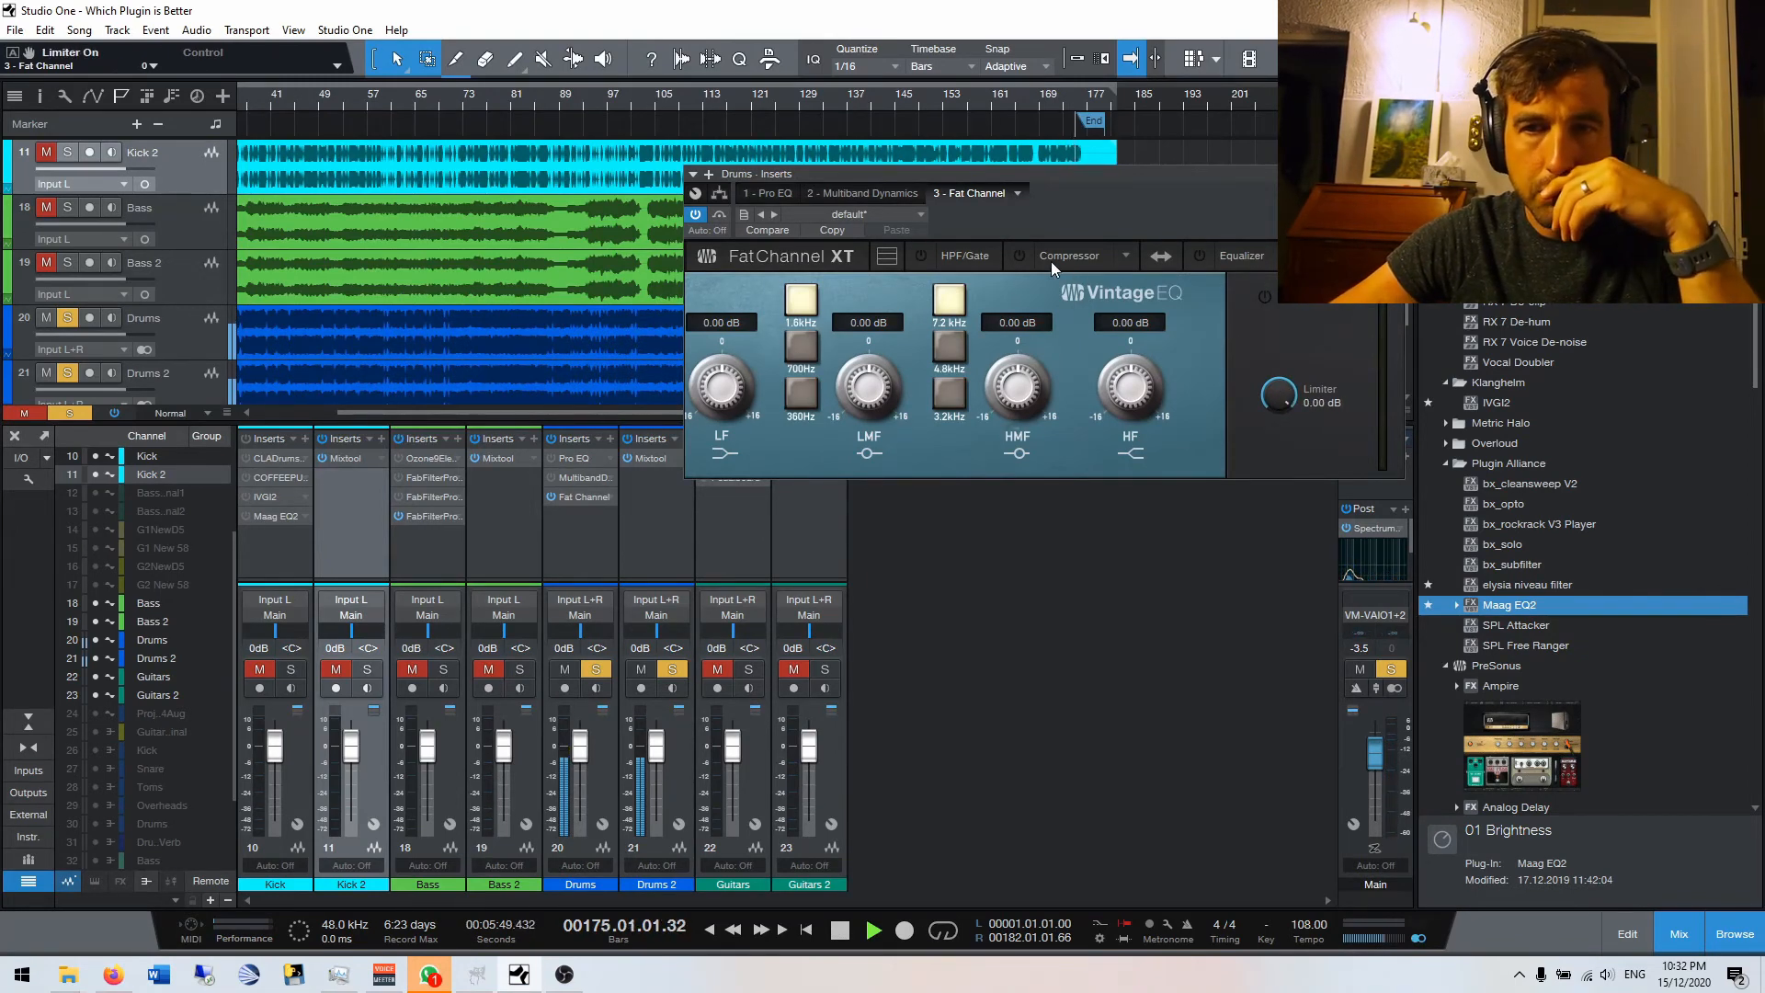
{"action": "left_click", "coordinate": [1079, 258]}
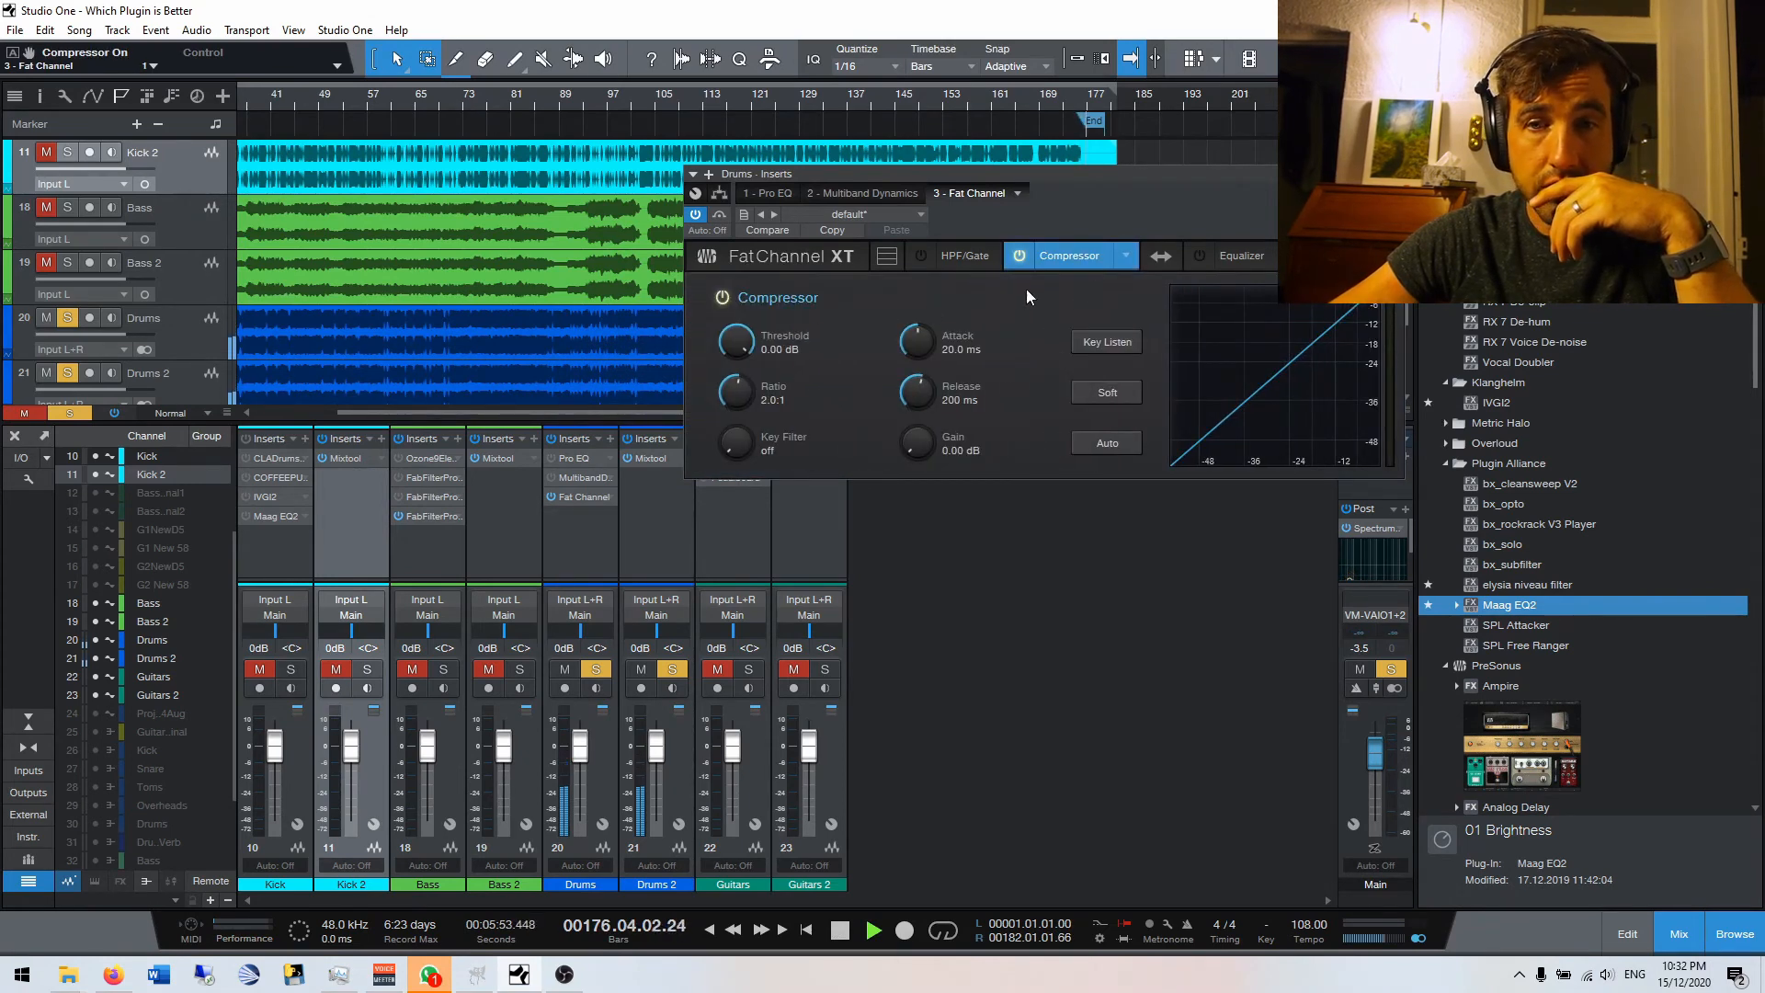
{"action": "left_click", "coordinate": [969, 262]}
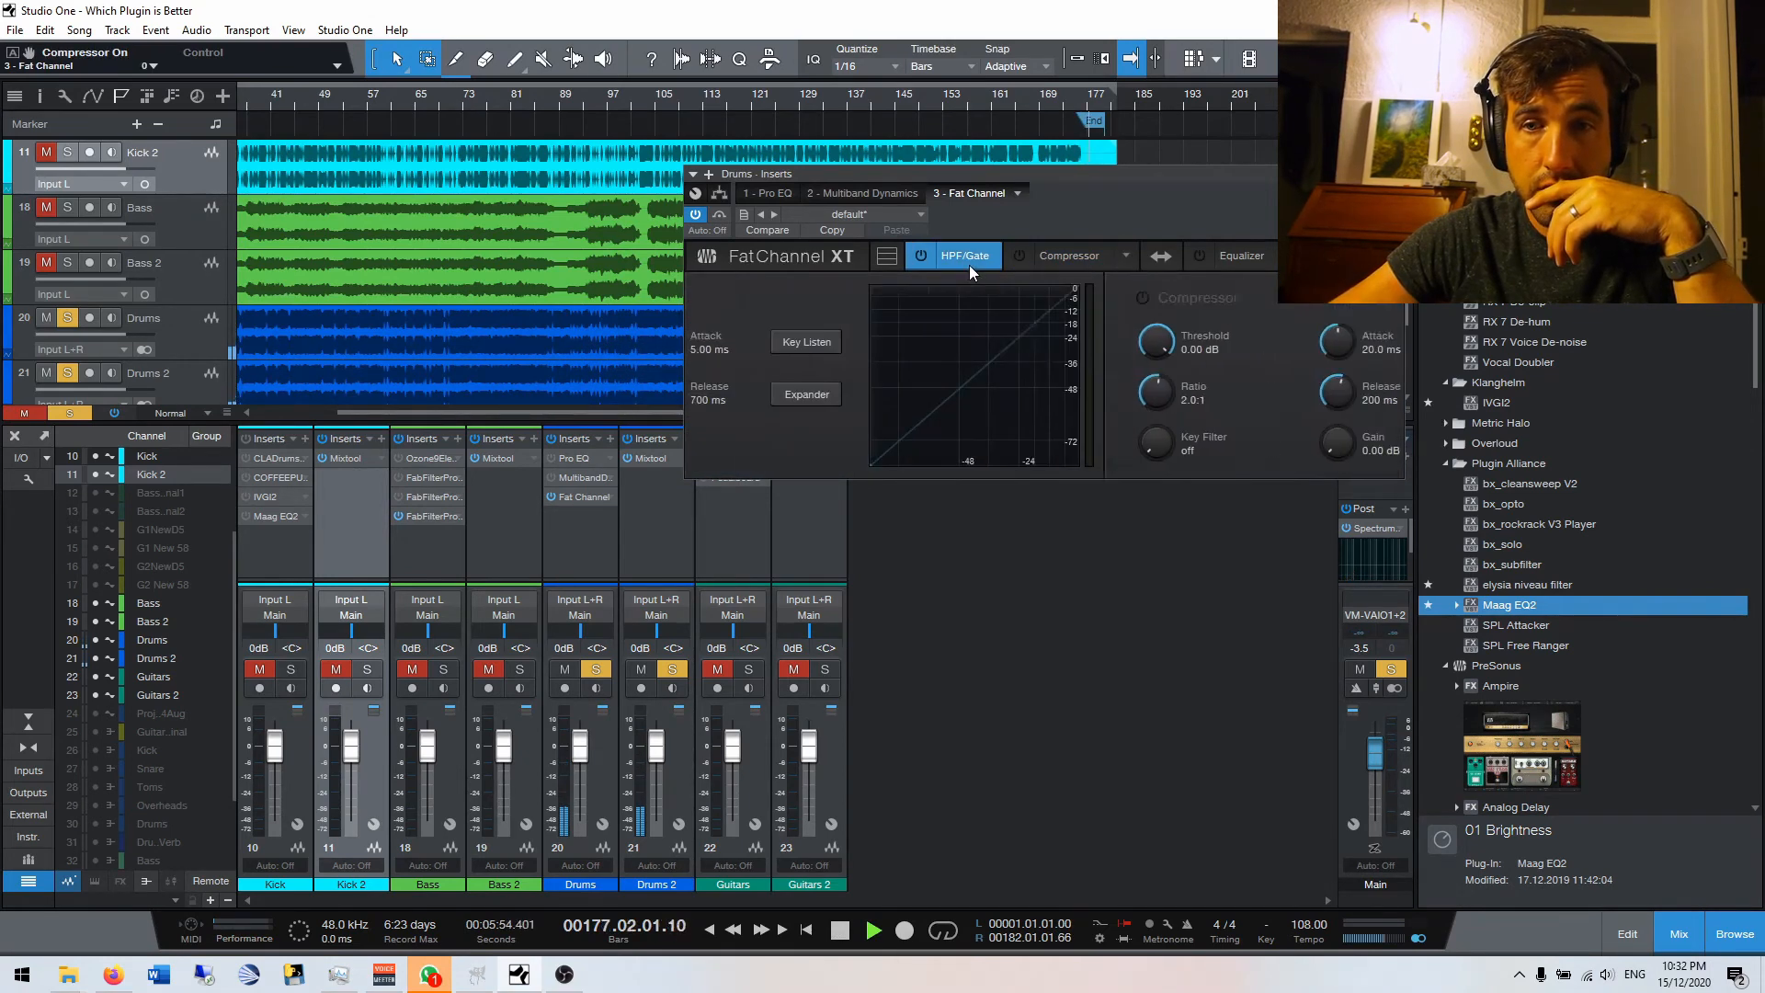
{"action": "left_click", "coordinate": [922, 257]}
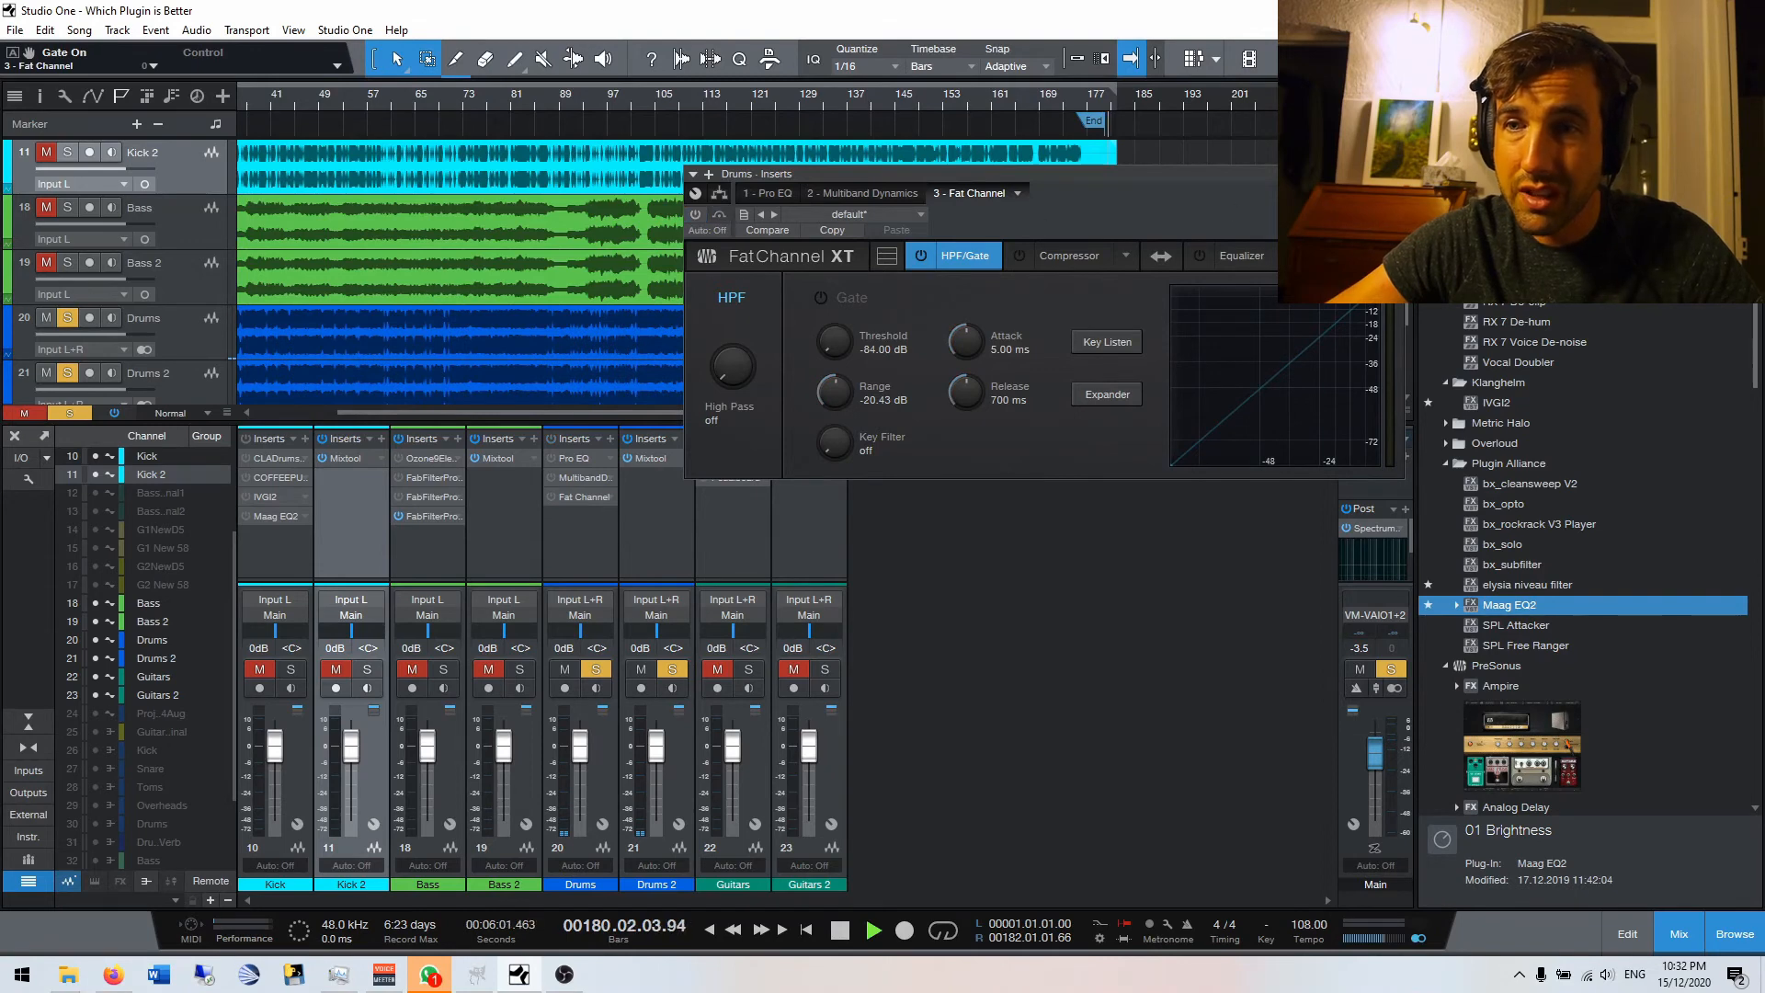
{"action": "left_click", "coordinate": [1394, 173]}
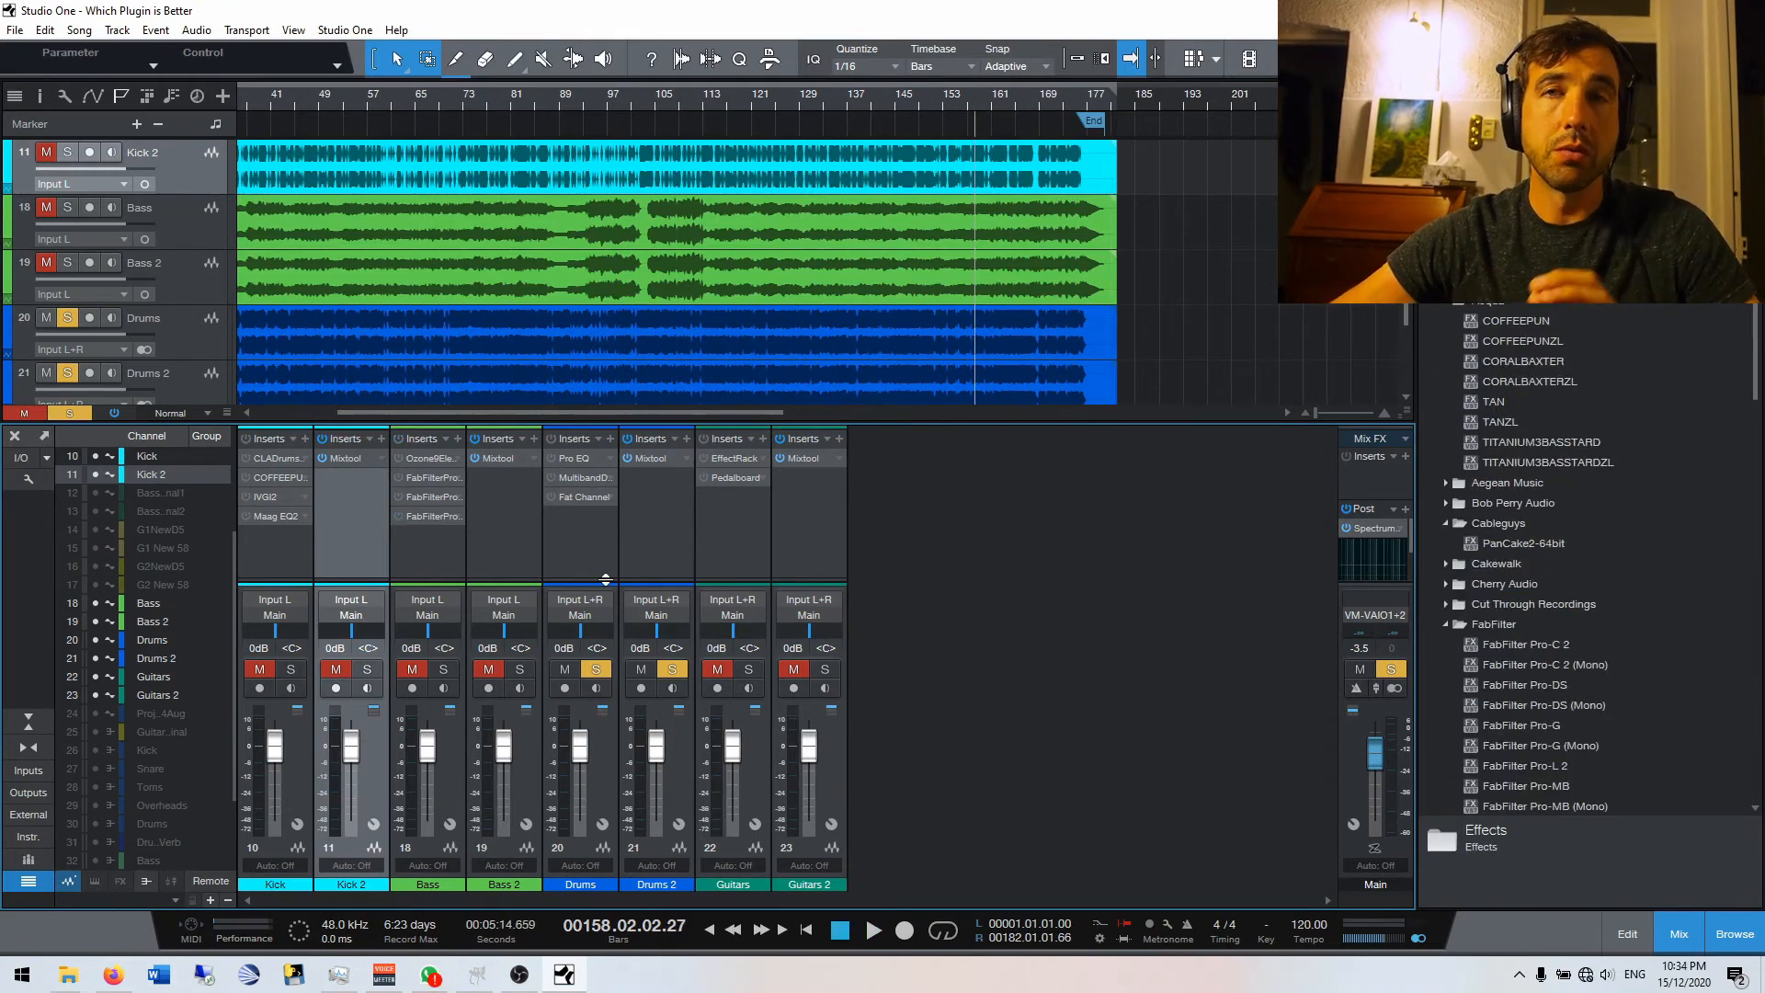
Clear the solo on Drums and Drums 2 and solo Guitars and Guitars 2 instead.
{"action": "left_click", "coordinate": [595, 669]}
{"action": "left_click", "coordinate": [670, 669]}
{"action": "left_click", "coordinate": [748, 669]}
{"action": "left_click", "coordinate": [824, 670]}
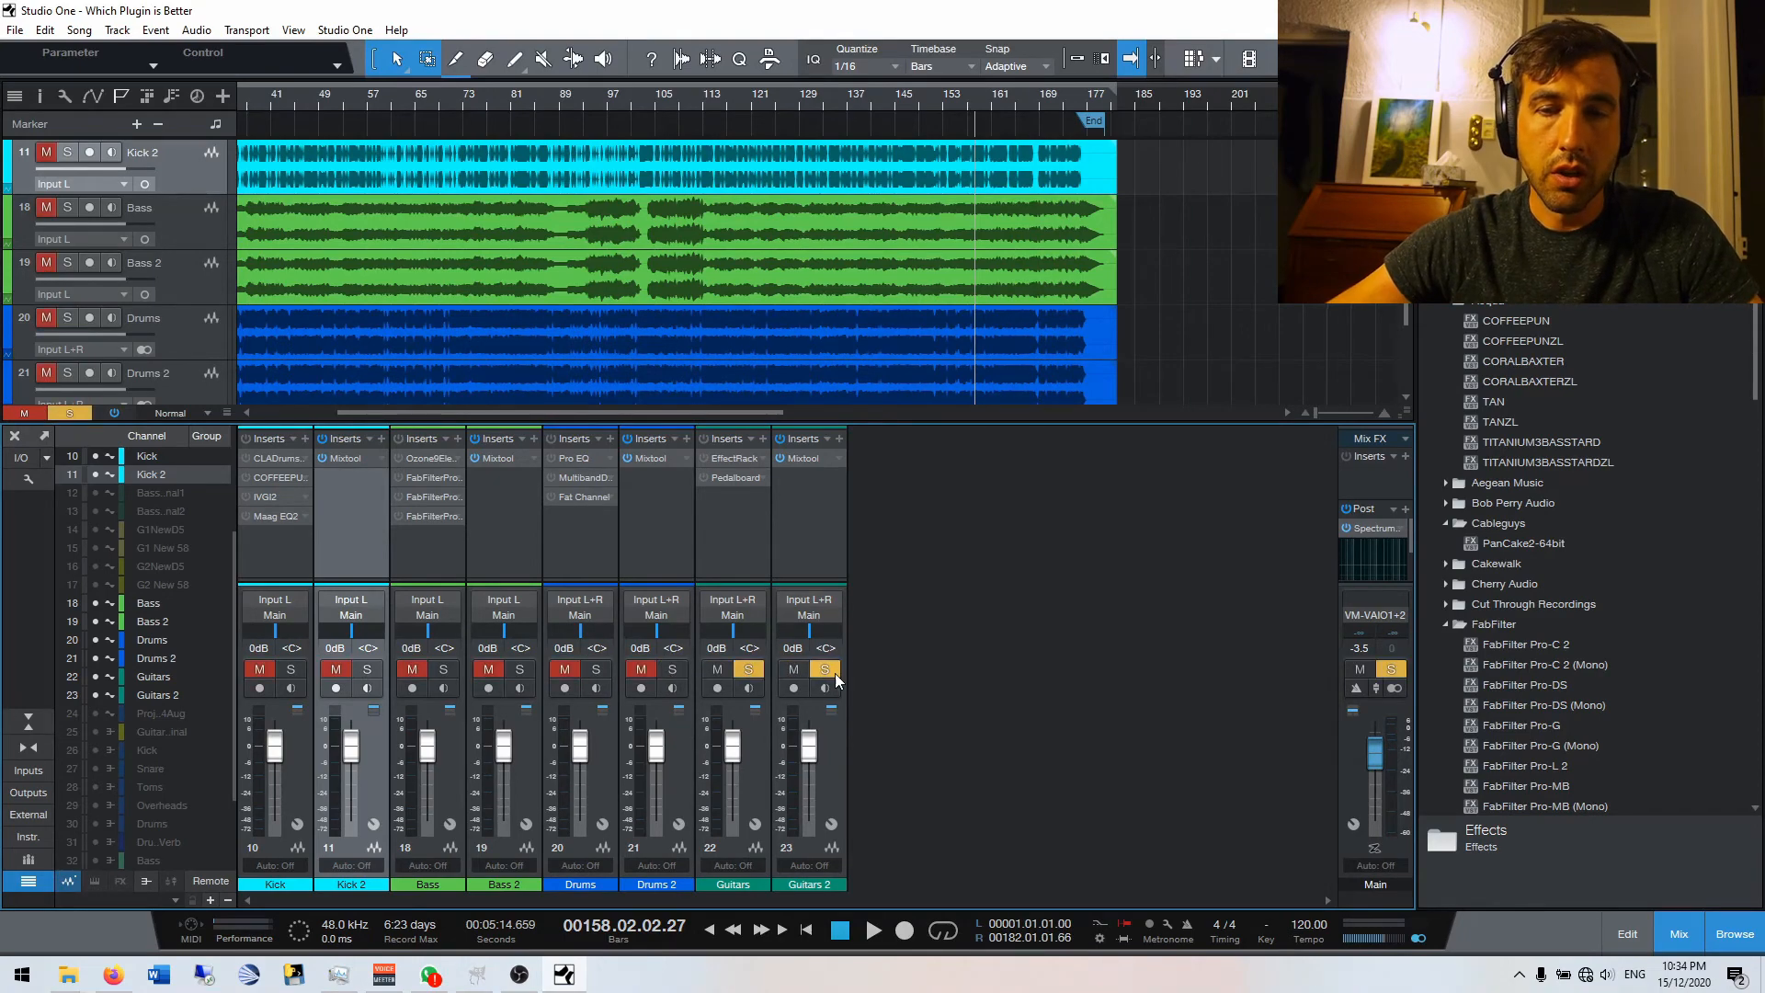
Open the Guitars channel's EffectRack insert, start playback from about bar 73, and activate the insert.
{"action": "left_click", "coordinate": [742, 456]}
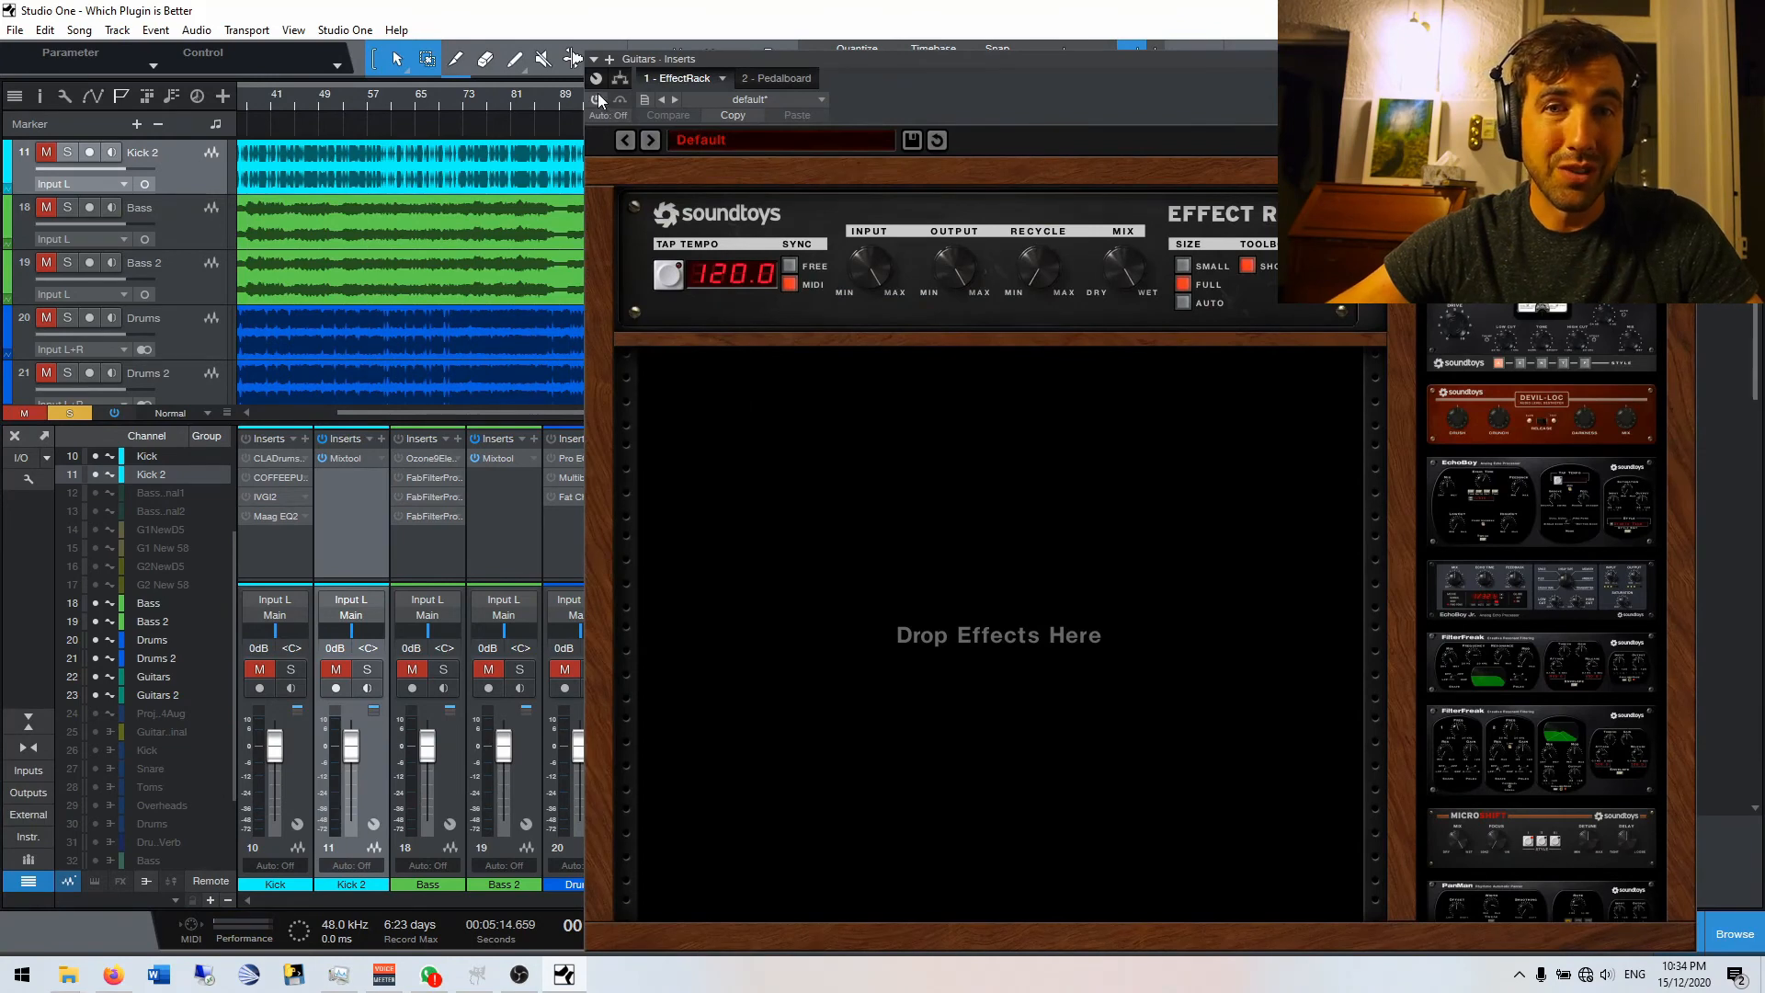
{"action": "left_click_drag", "start_coordinate": [909, 66], "coordinate": [823, 57]}
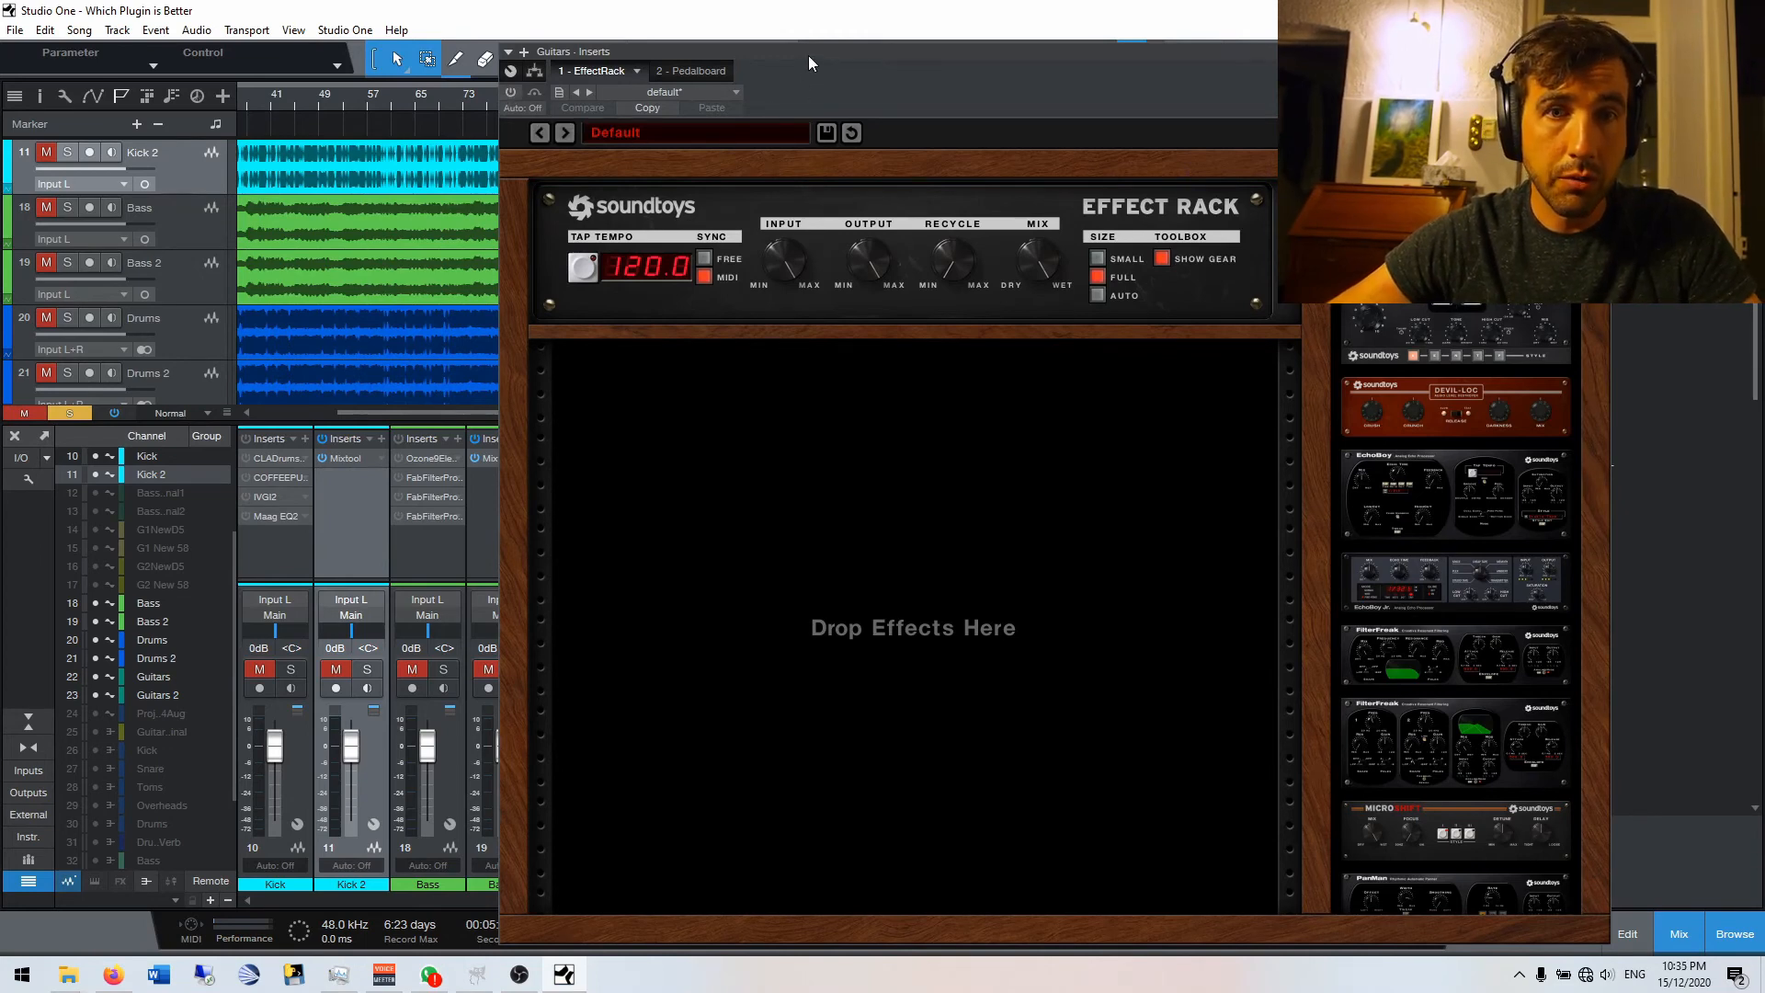
{"action": "left_click", "coordinate": [456, 96]}
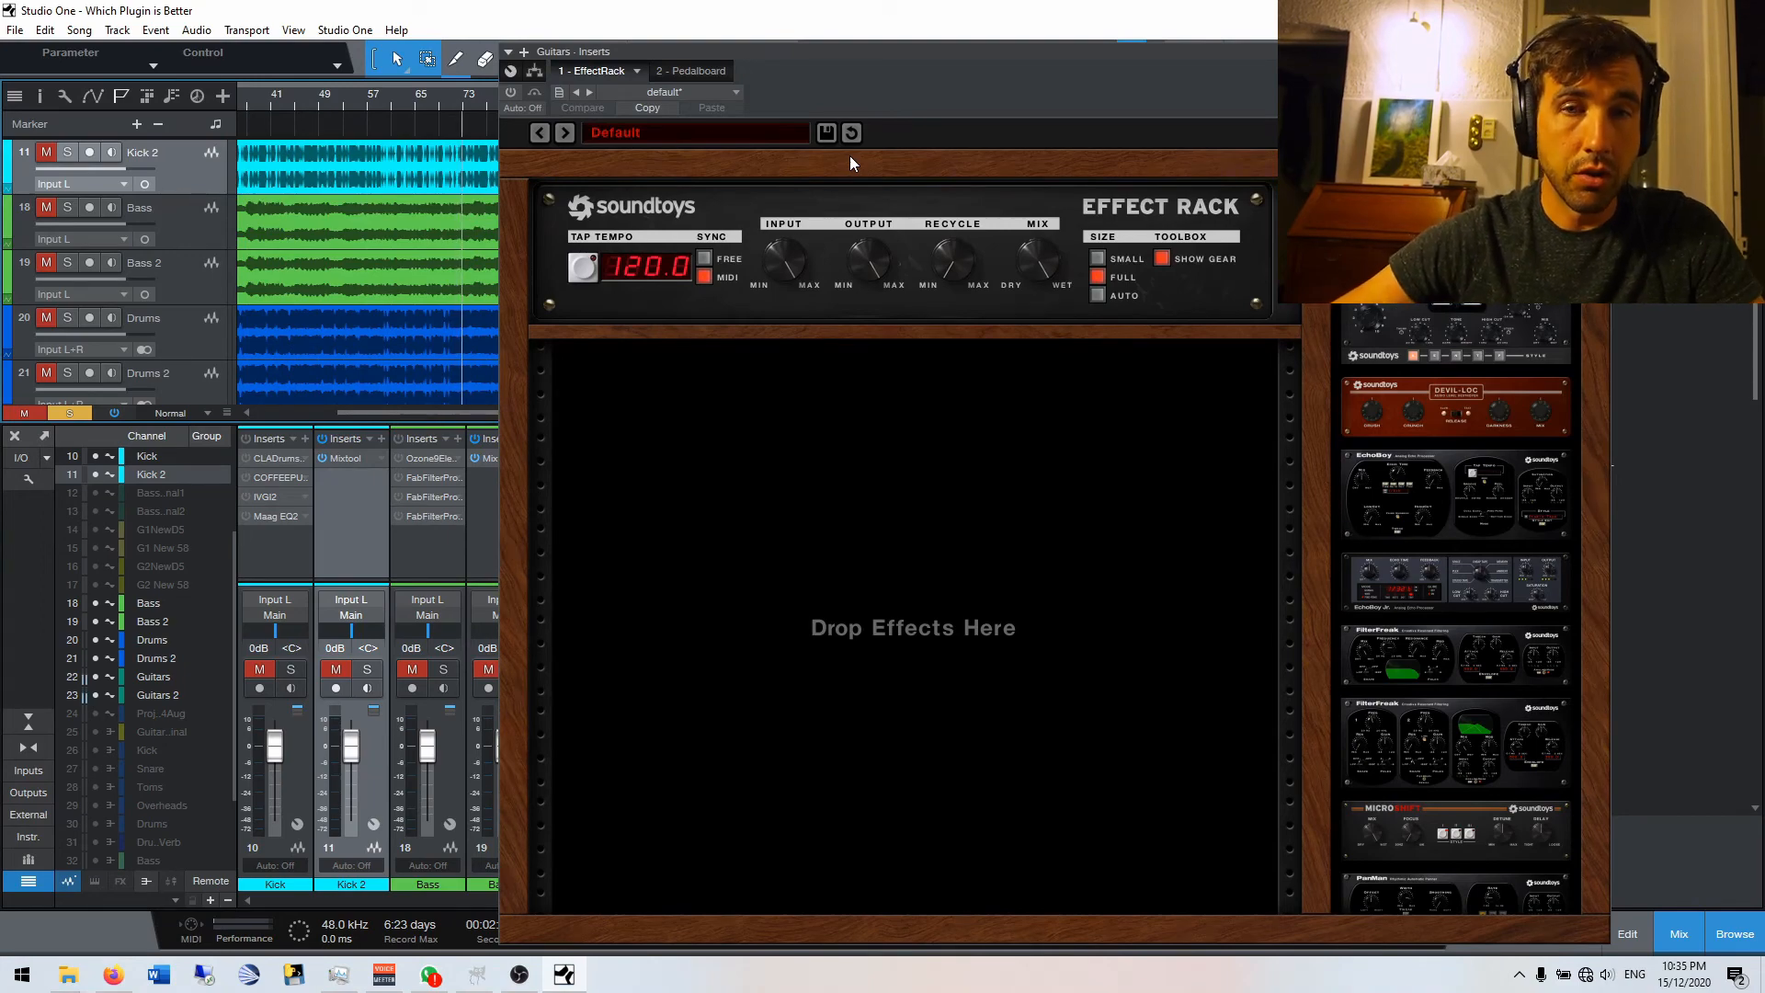
{"action": "left_click_drag", "start_coordinate": [868, 53], "coordinate": [789, 57]}
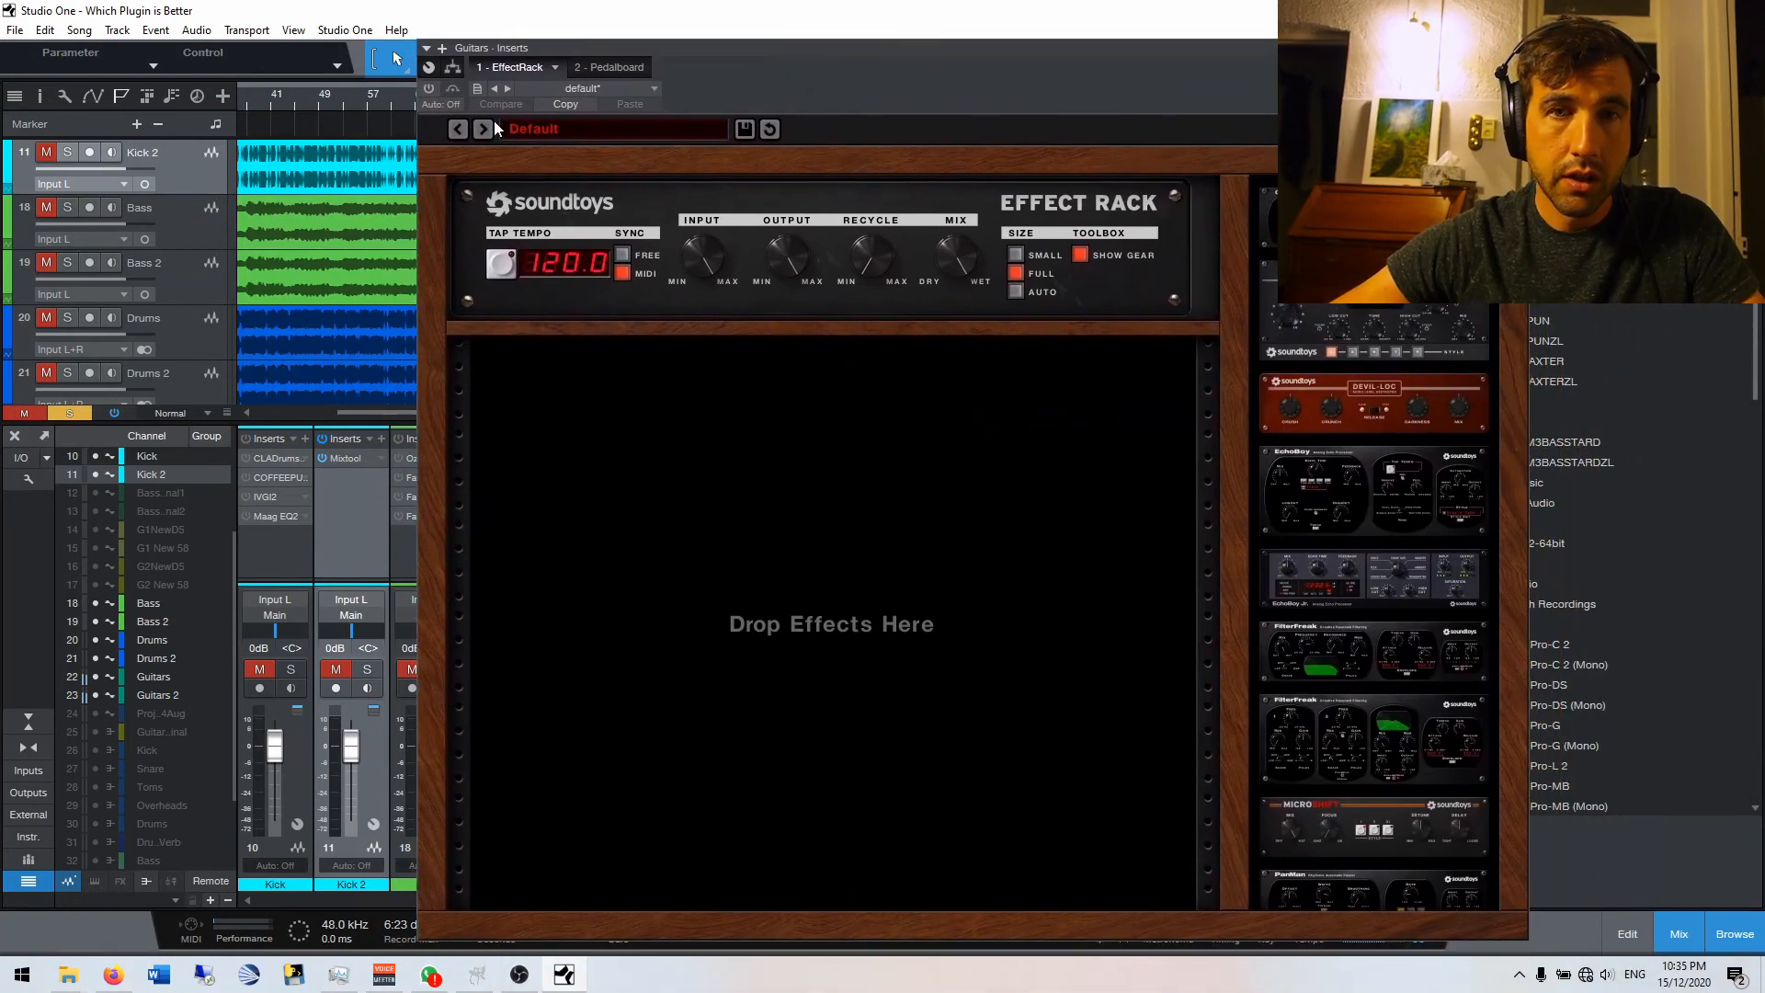
{"action": "left_click", "coordinate": [427, 89]}
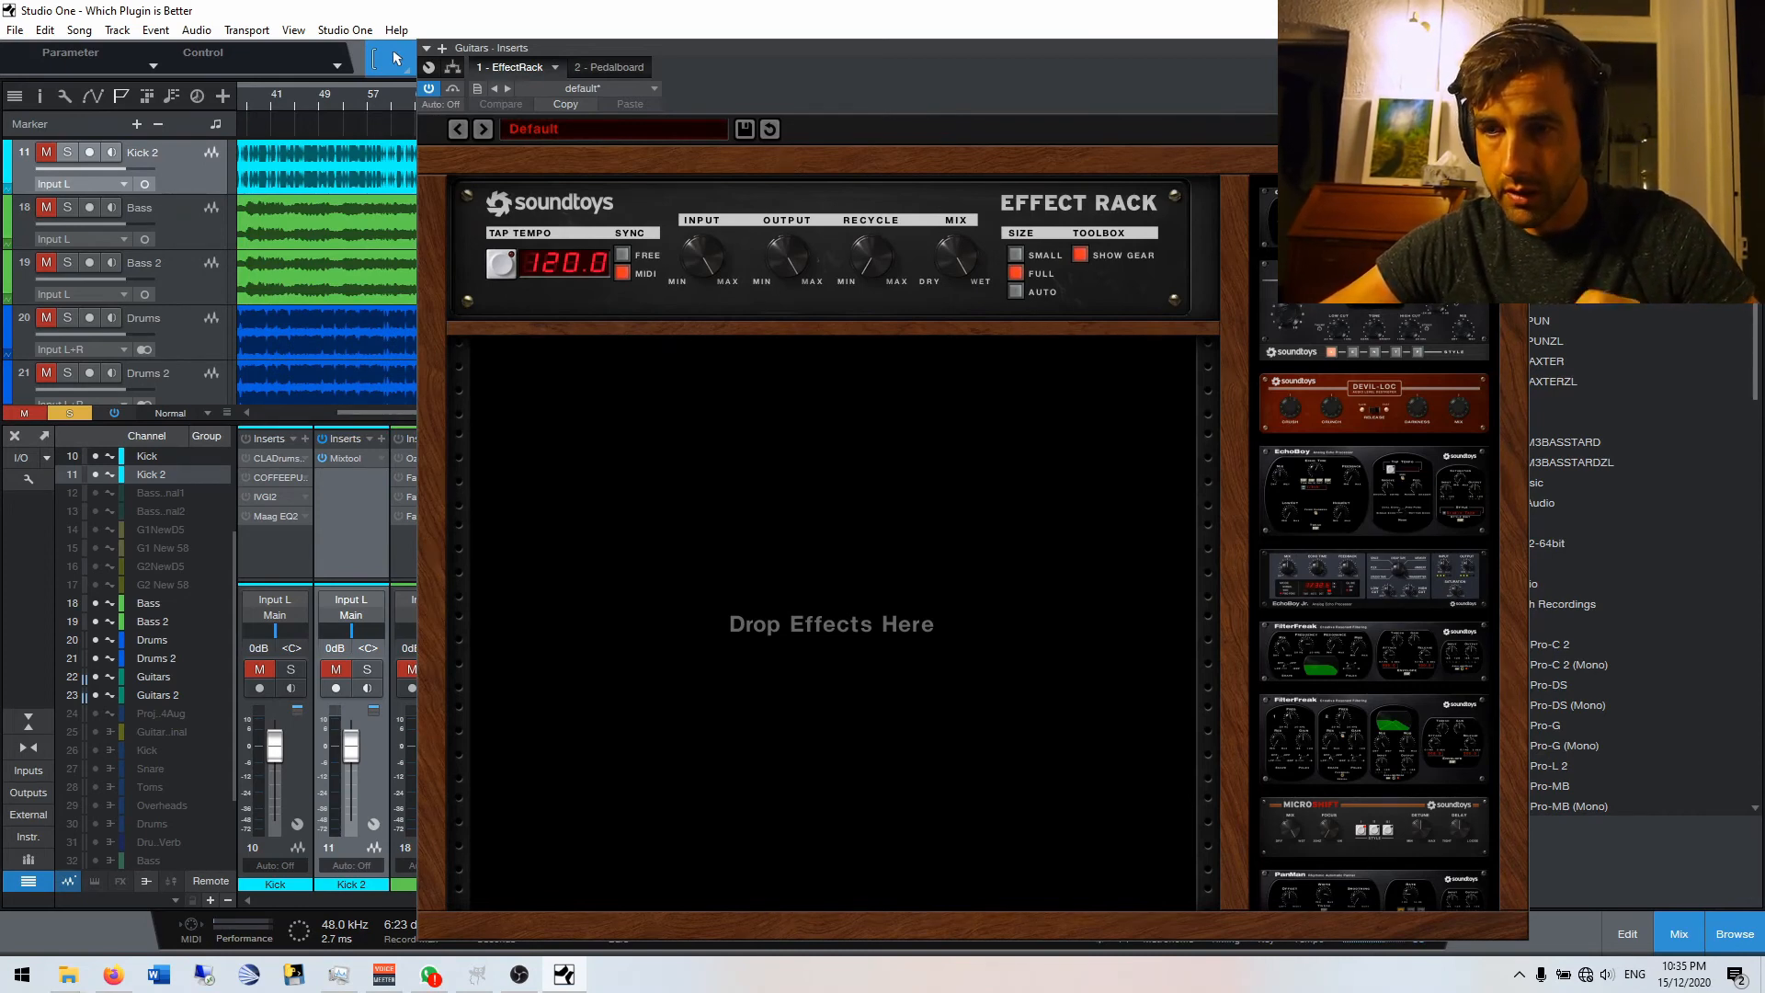
Add Crystallizer and Decapitator to the empty Effect Rack, bypassing each one.
{"action": "left_click_drag", "start_coordinate": [1323, 367], "coordinate": [956, 476]}
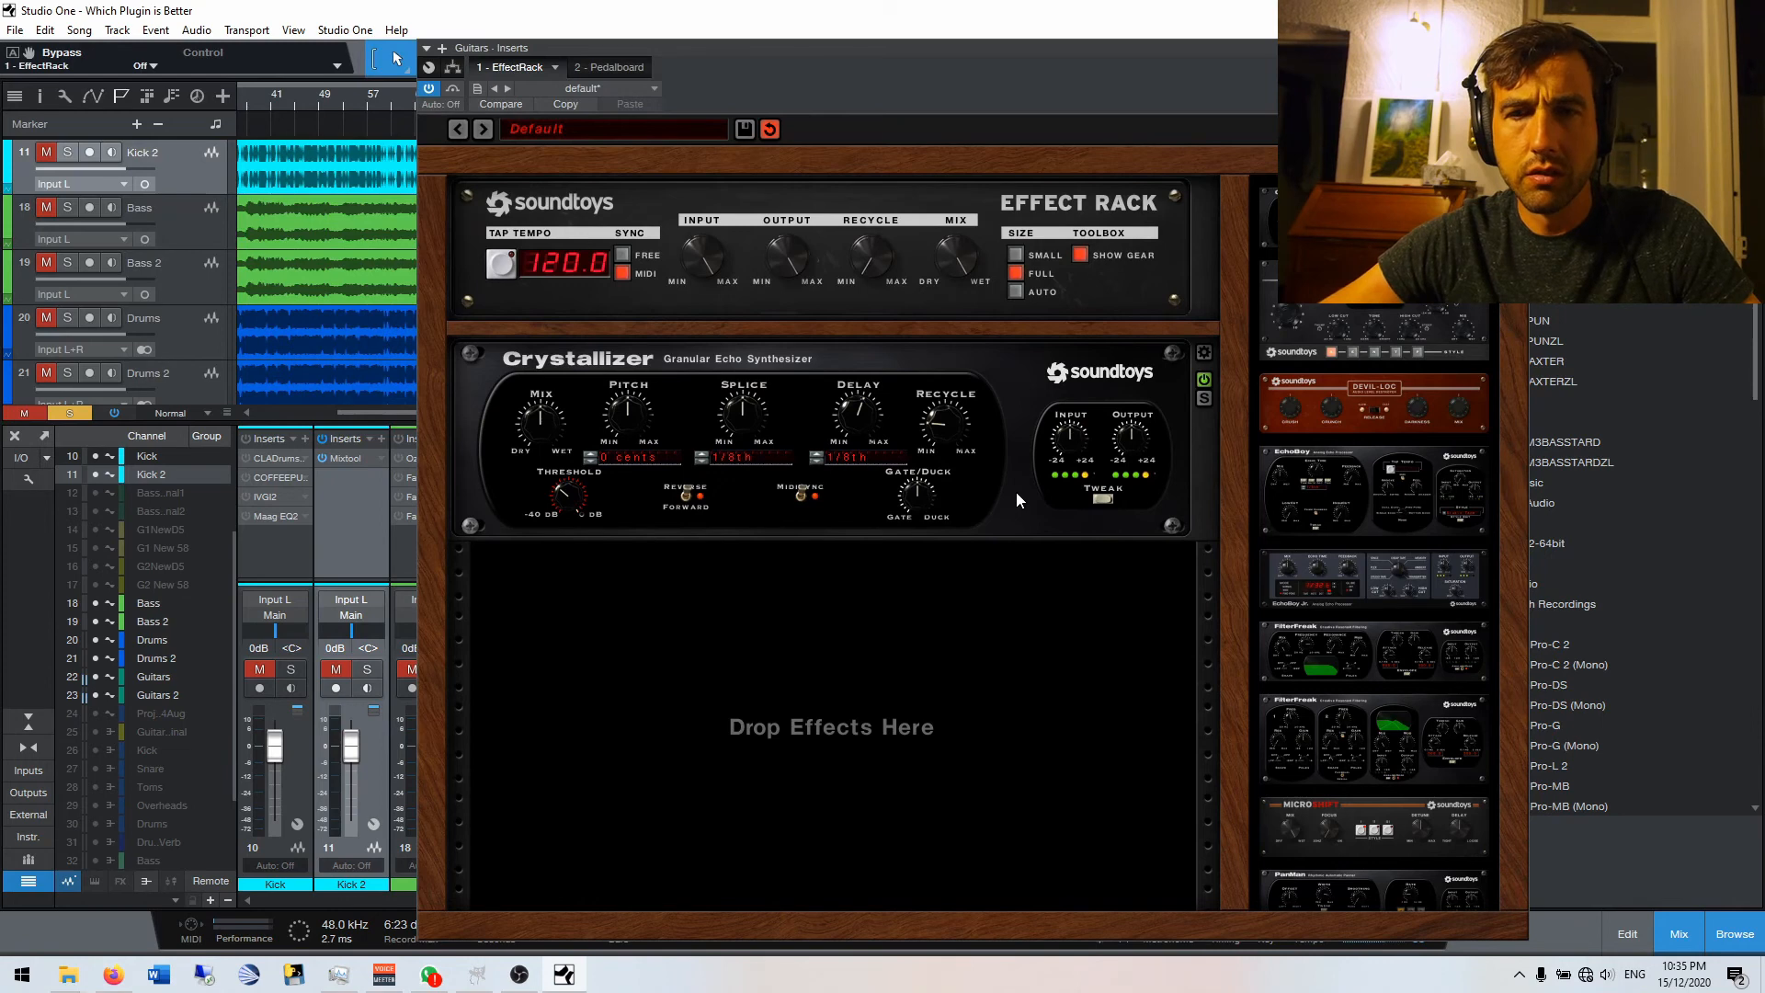
{"action": "left_click", "coordinate": [1205, 380]}
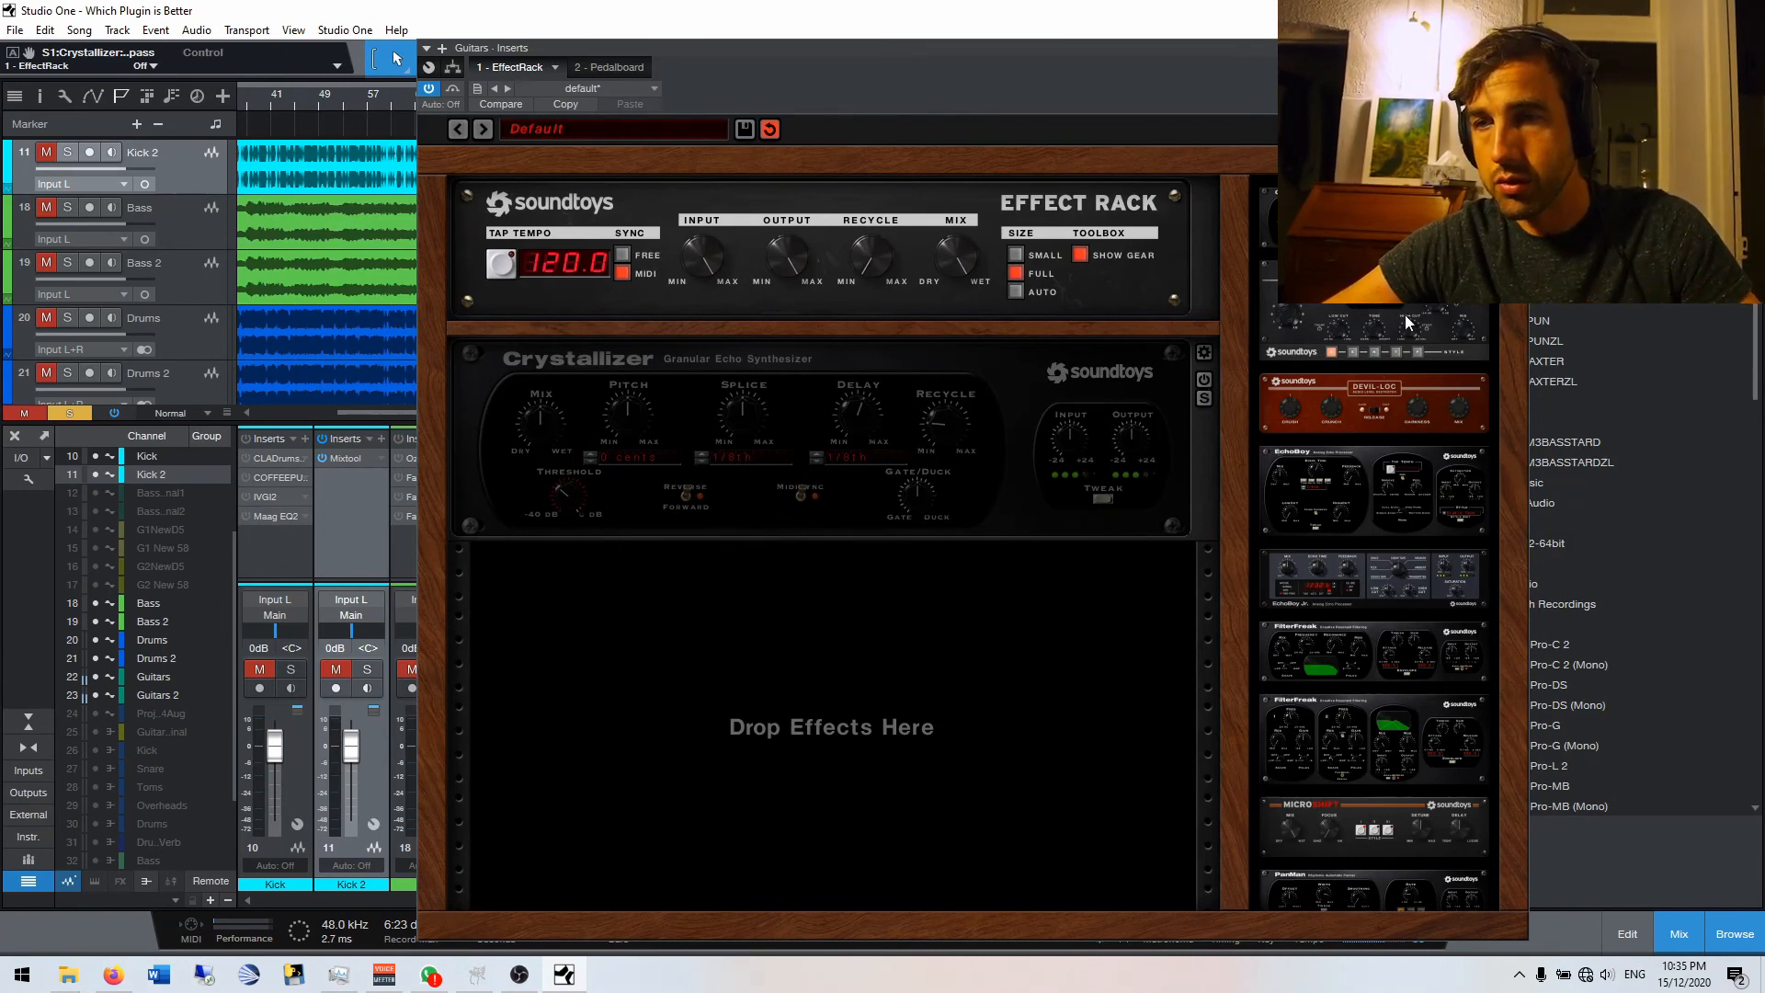
{"action": "left_click_drag", "start_coordinate": [1404, 329], "coordinate": [874, 676]}
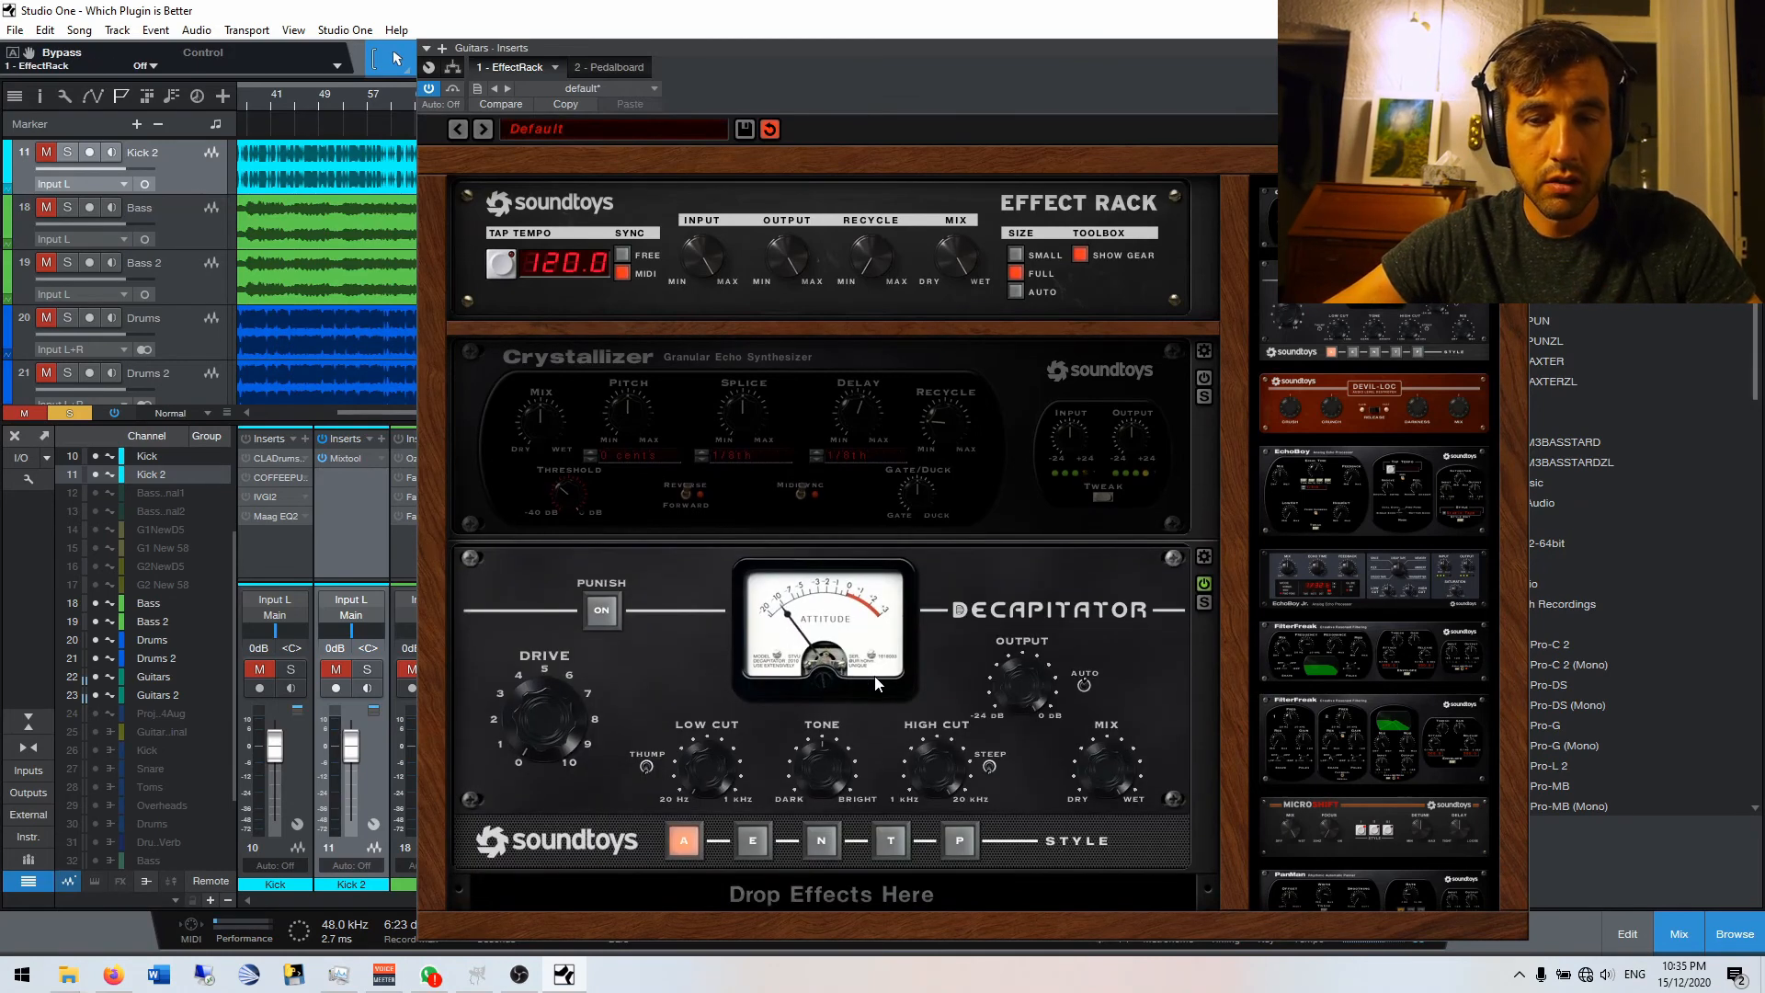
{"action": "left_click", "coordinate": [1204, 585]}
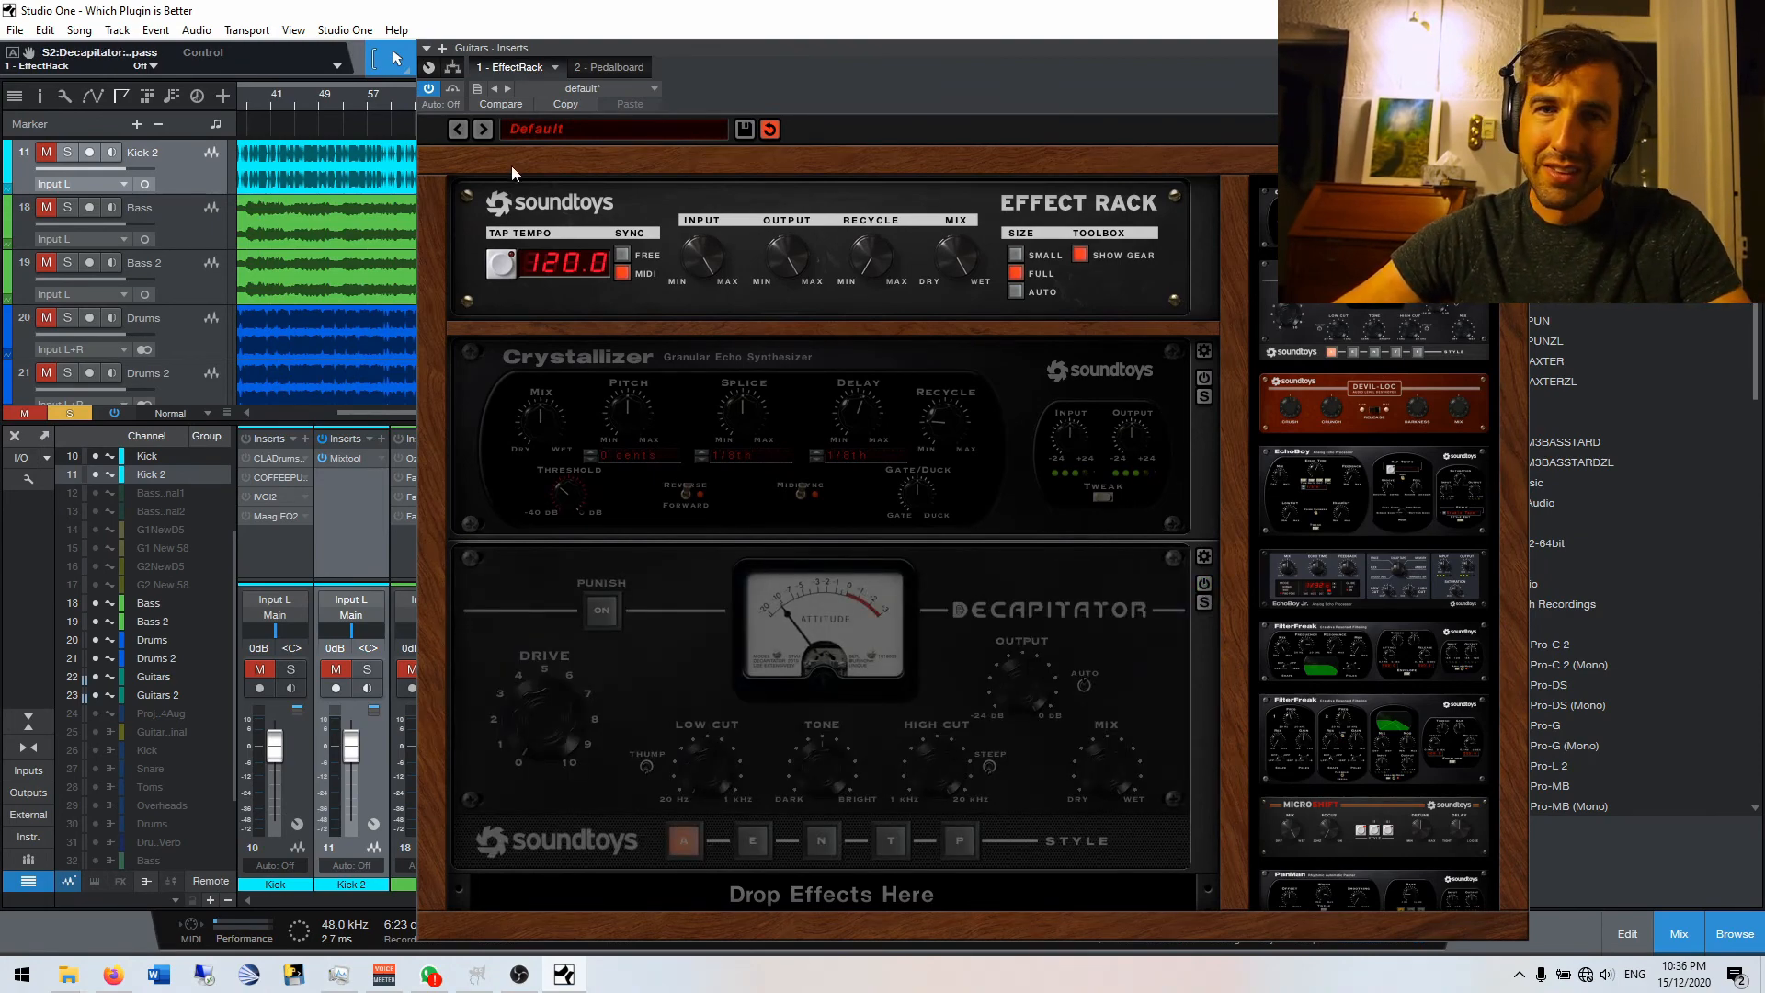
Toggle Decapitator's bypass during playback to compare the sound, leave it bypassed, and stop playback.
{"action": "left_click", "coordinate": [1204, 585]}
{"action": "left_click", "coordinate": [1204, 585]}
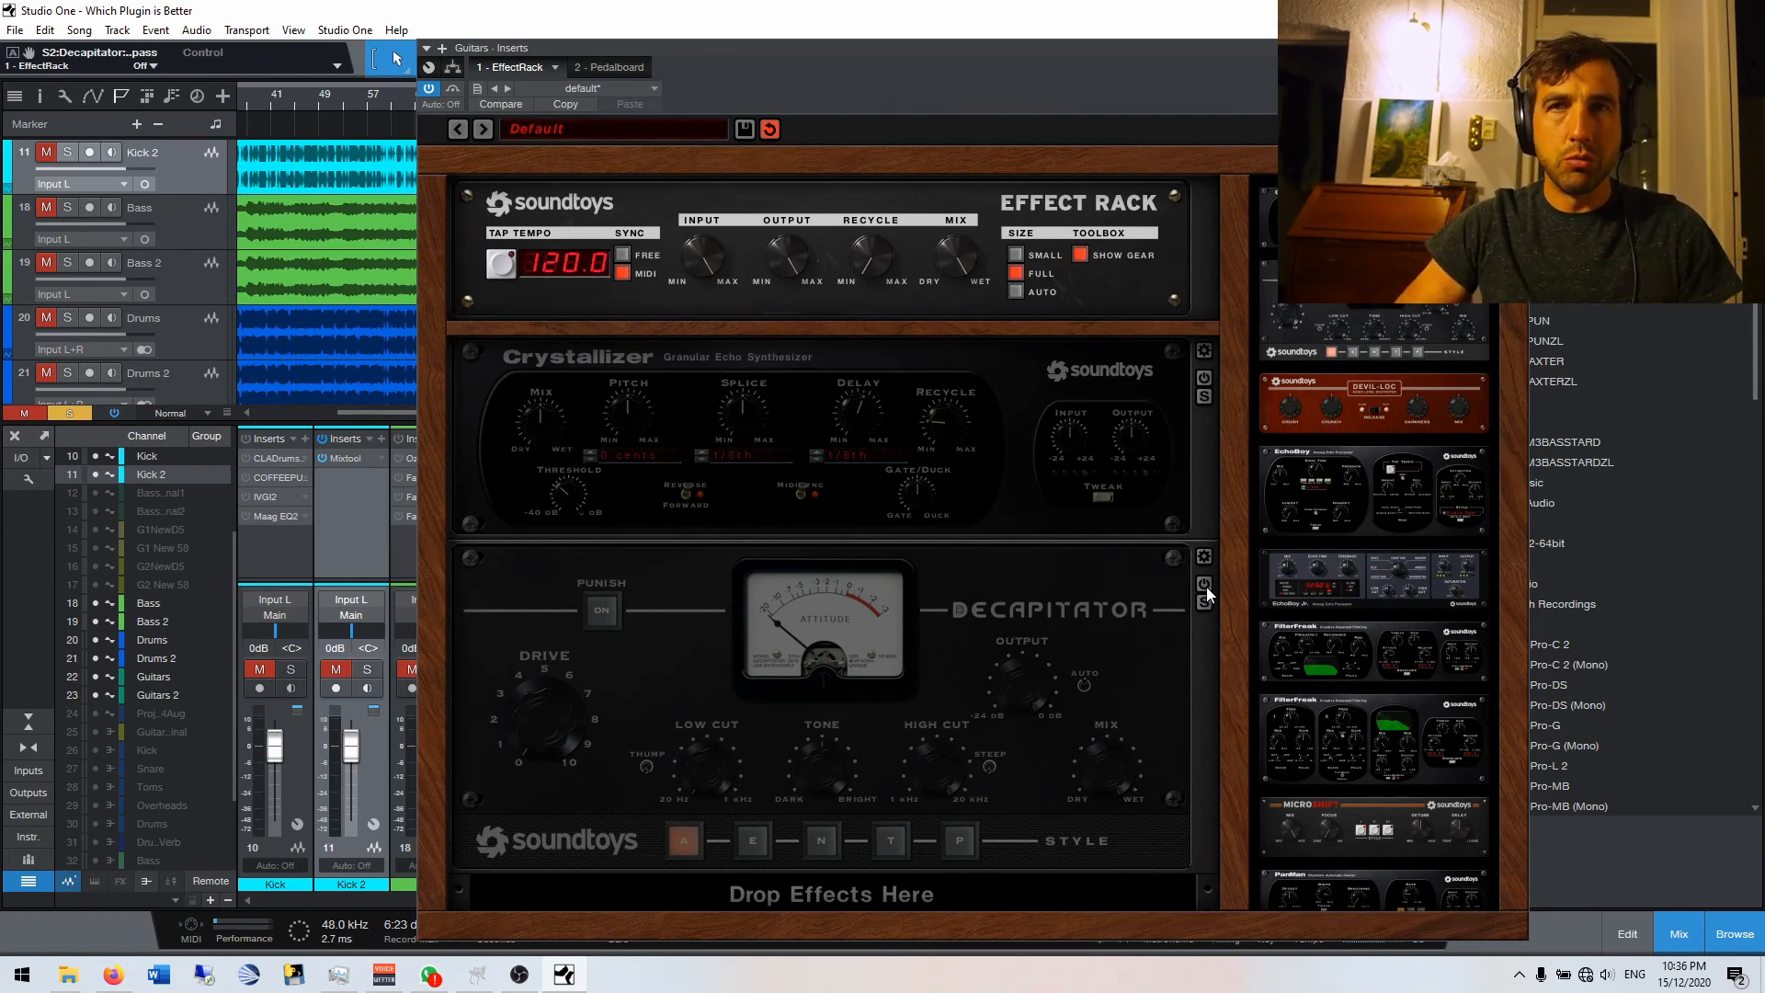
{"action": "key", "text": "space"}
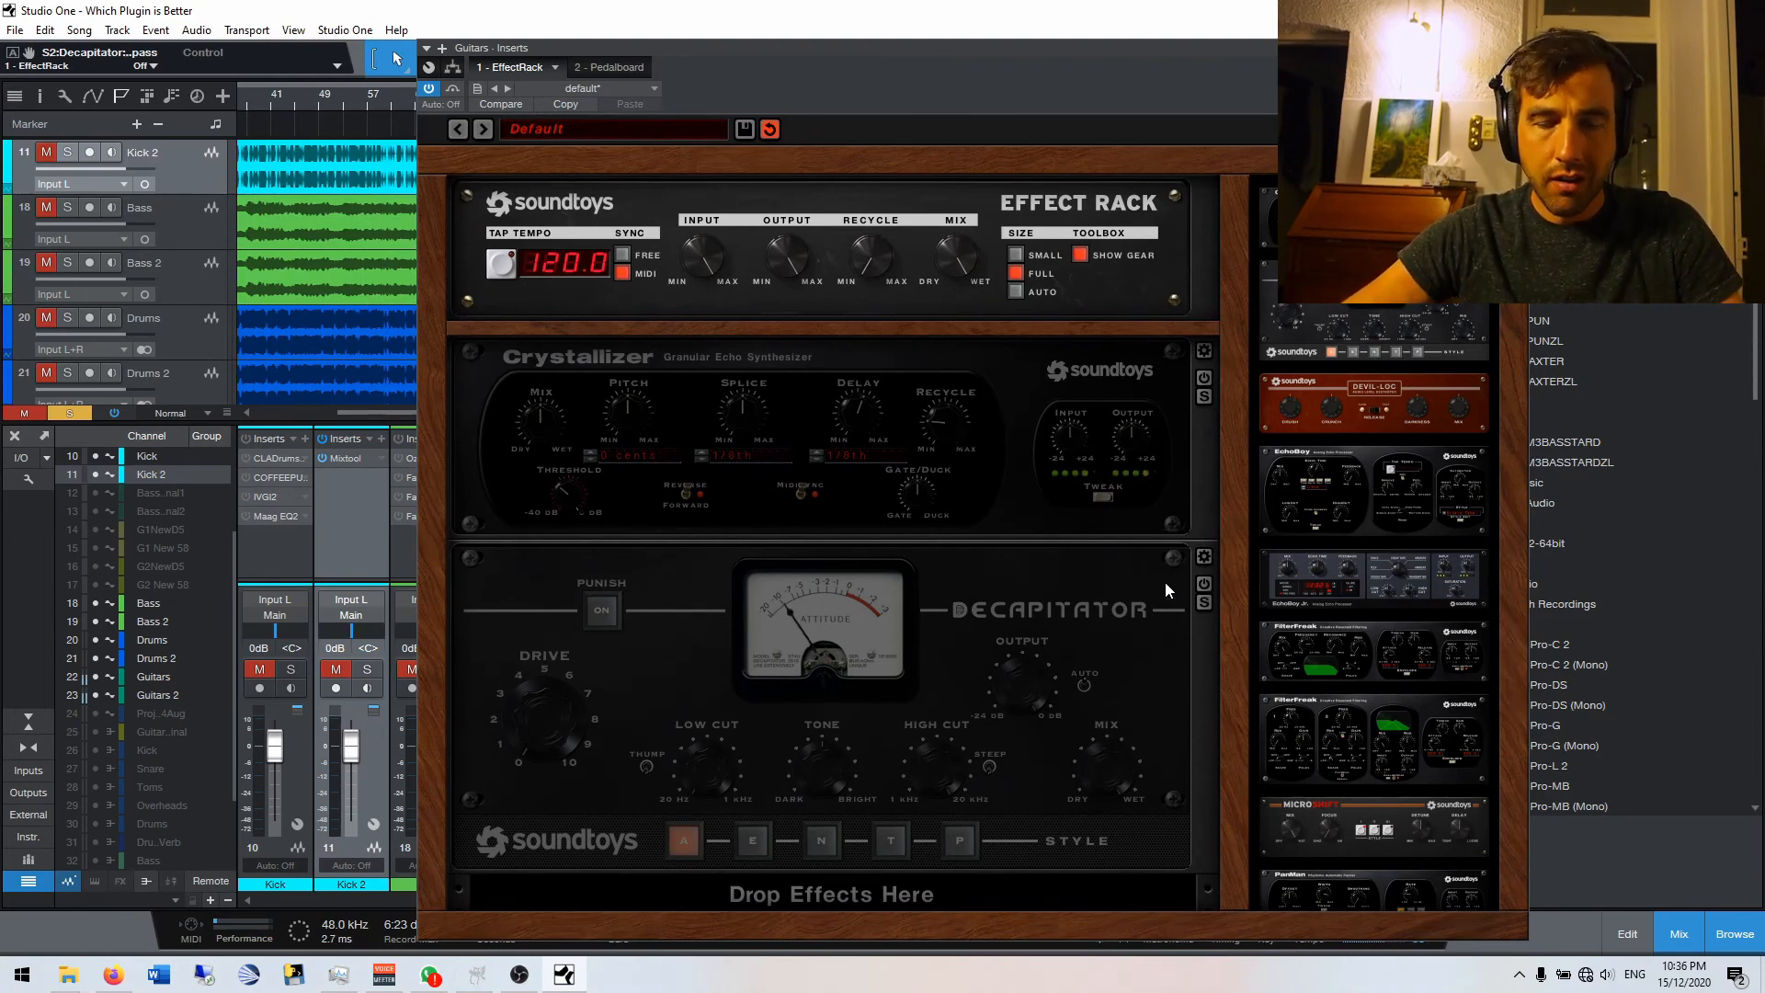
Replace Decapitator with PrimalTap below Crystallizer in the Effect Rack, start playback, and bypass PrimalTap.
{"action": "left_click_drag", "start_coordinate": [985, 688], "coordinate": [1378, 623]}
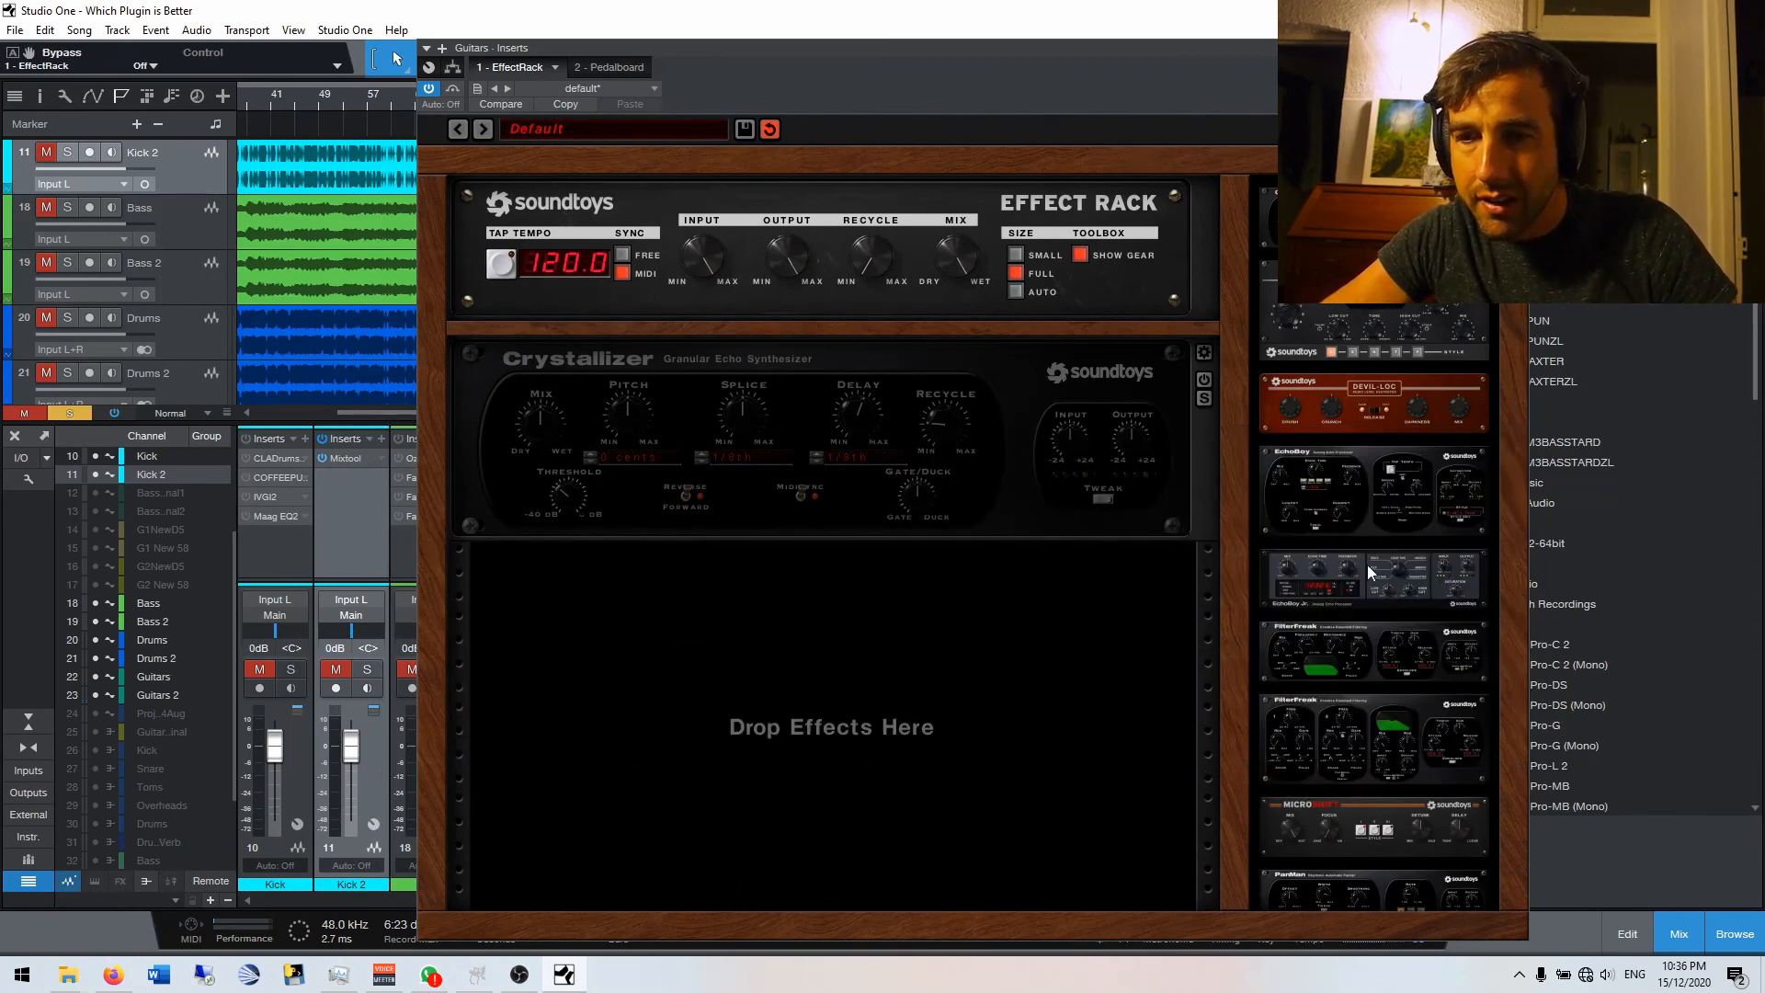
{"action": "scroll", "coordinate": [1417, 671], "scroll_direction": "down", "scroll_amount": 5}
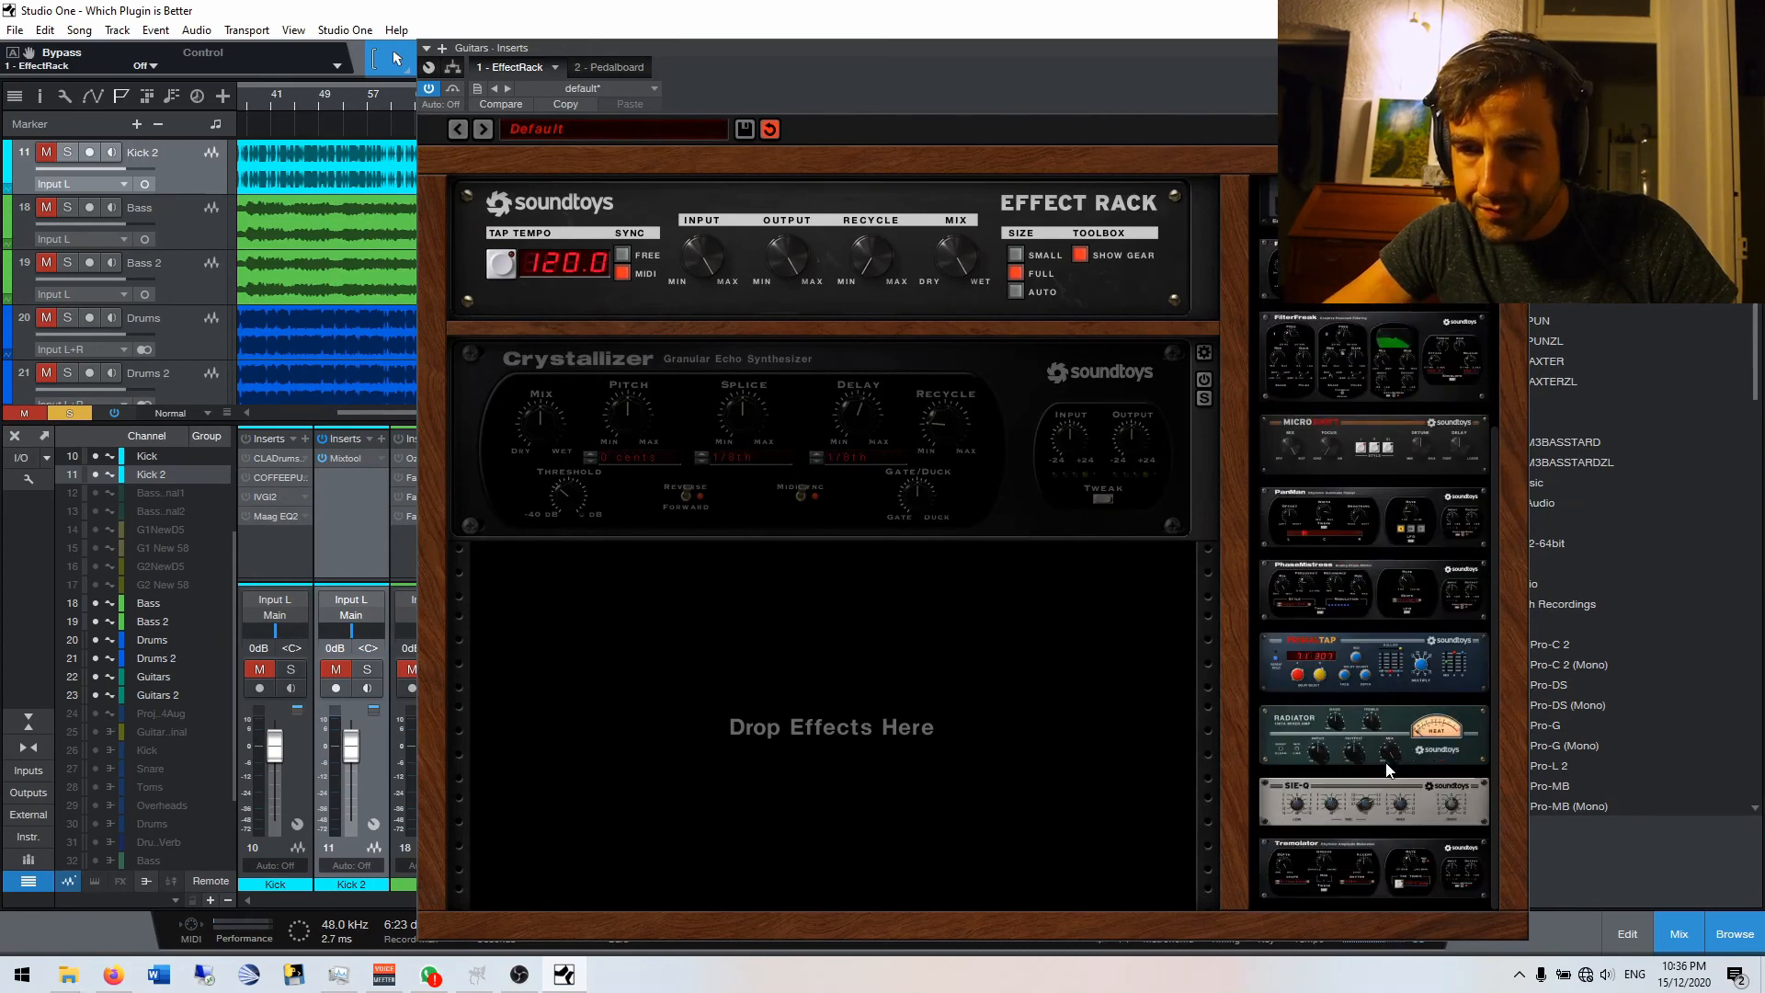
{"action": "left_click_drag", "start_coordinate": [1393, 685], "coordinate": [1028, 671]}
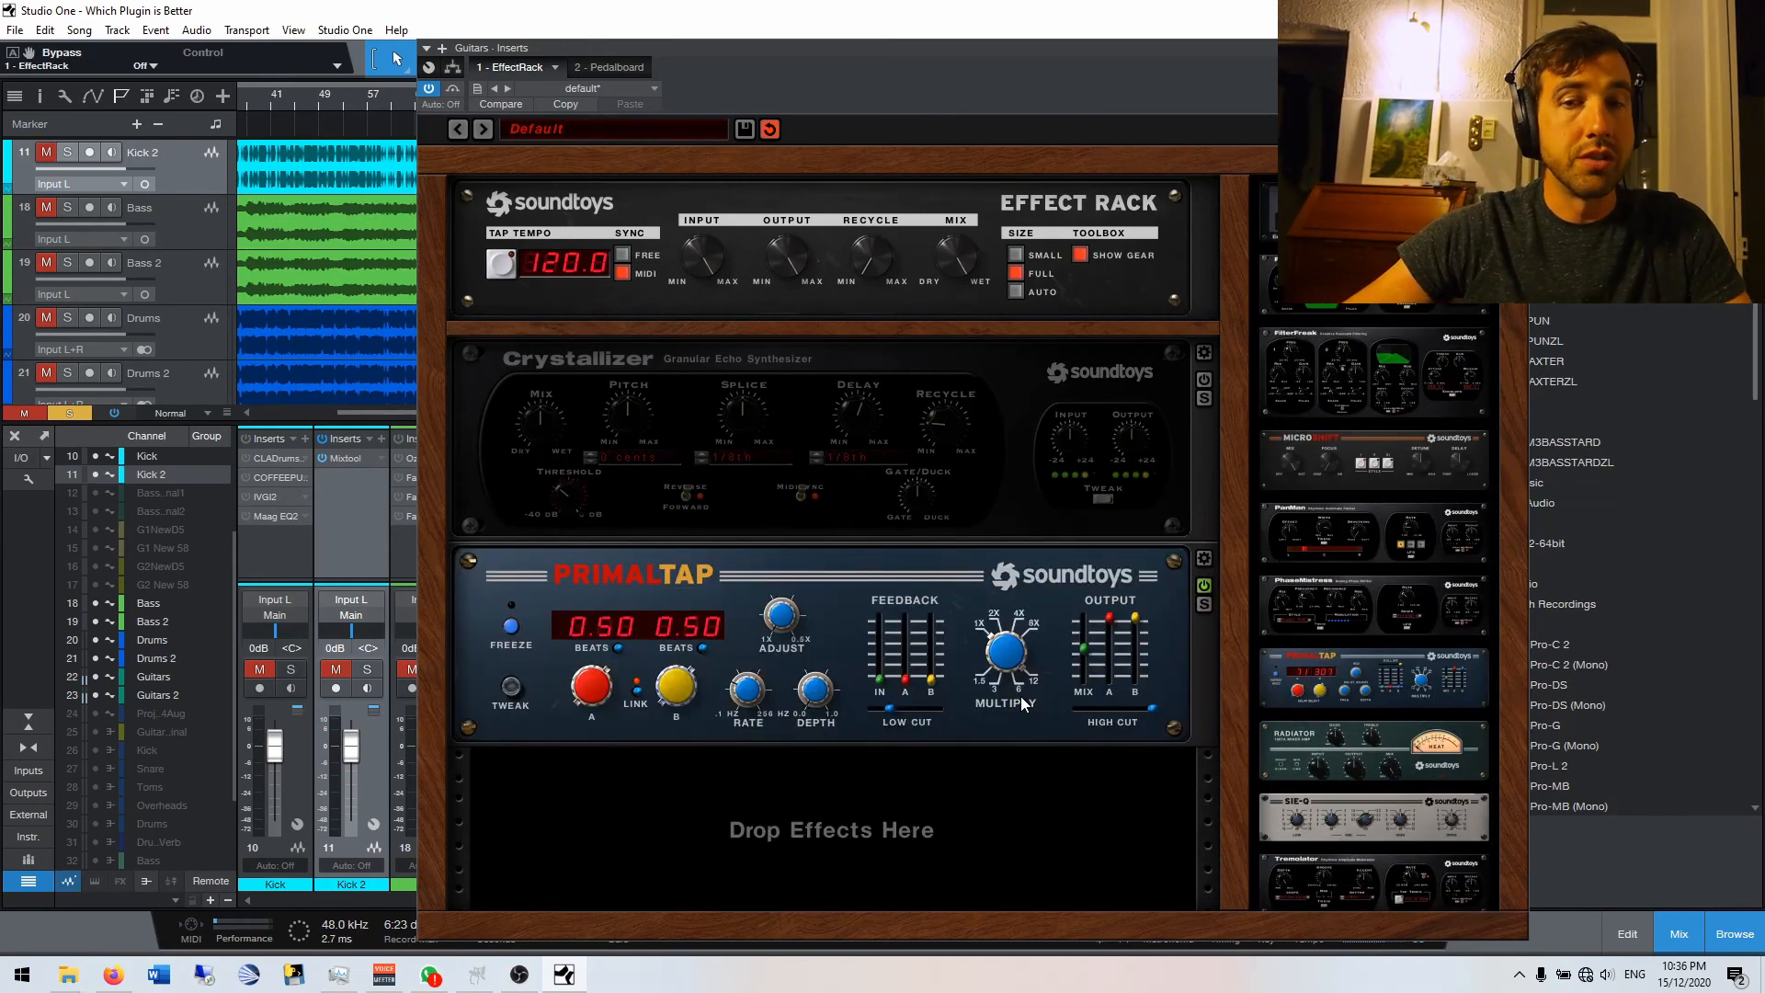
{"action": "key", "text": "space"}
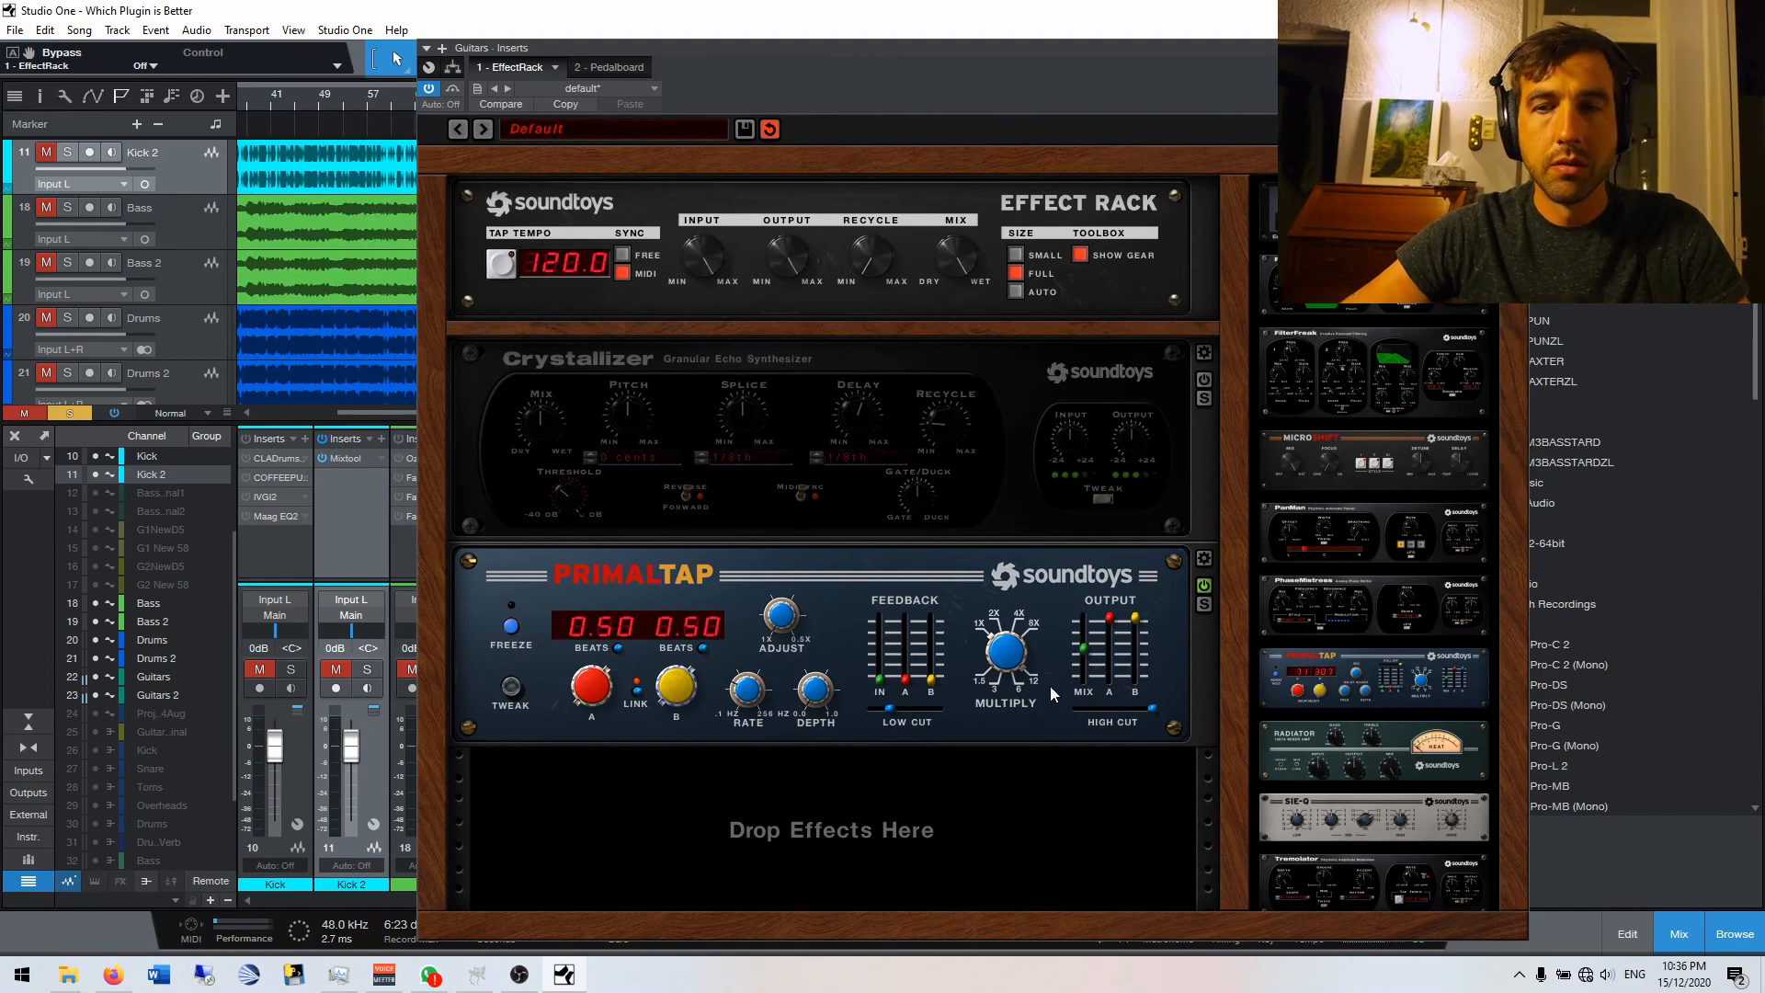
{"action": "left_click", "coordinate": [1204, 586]}
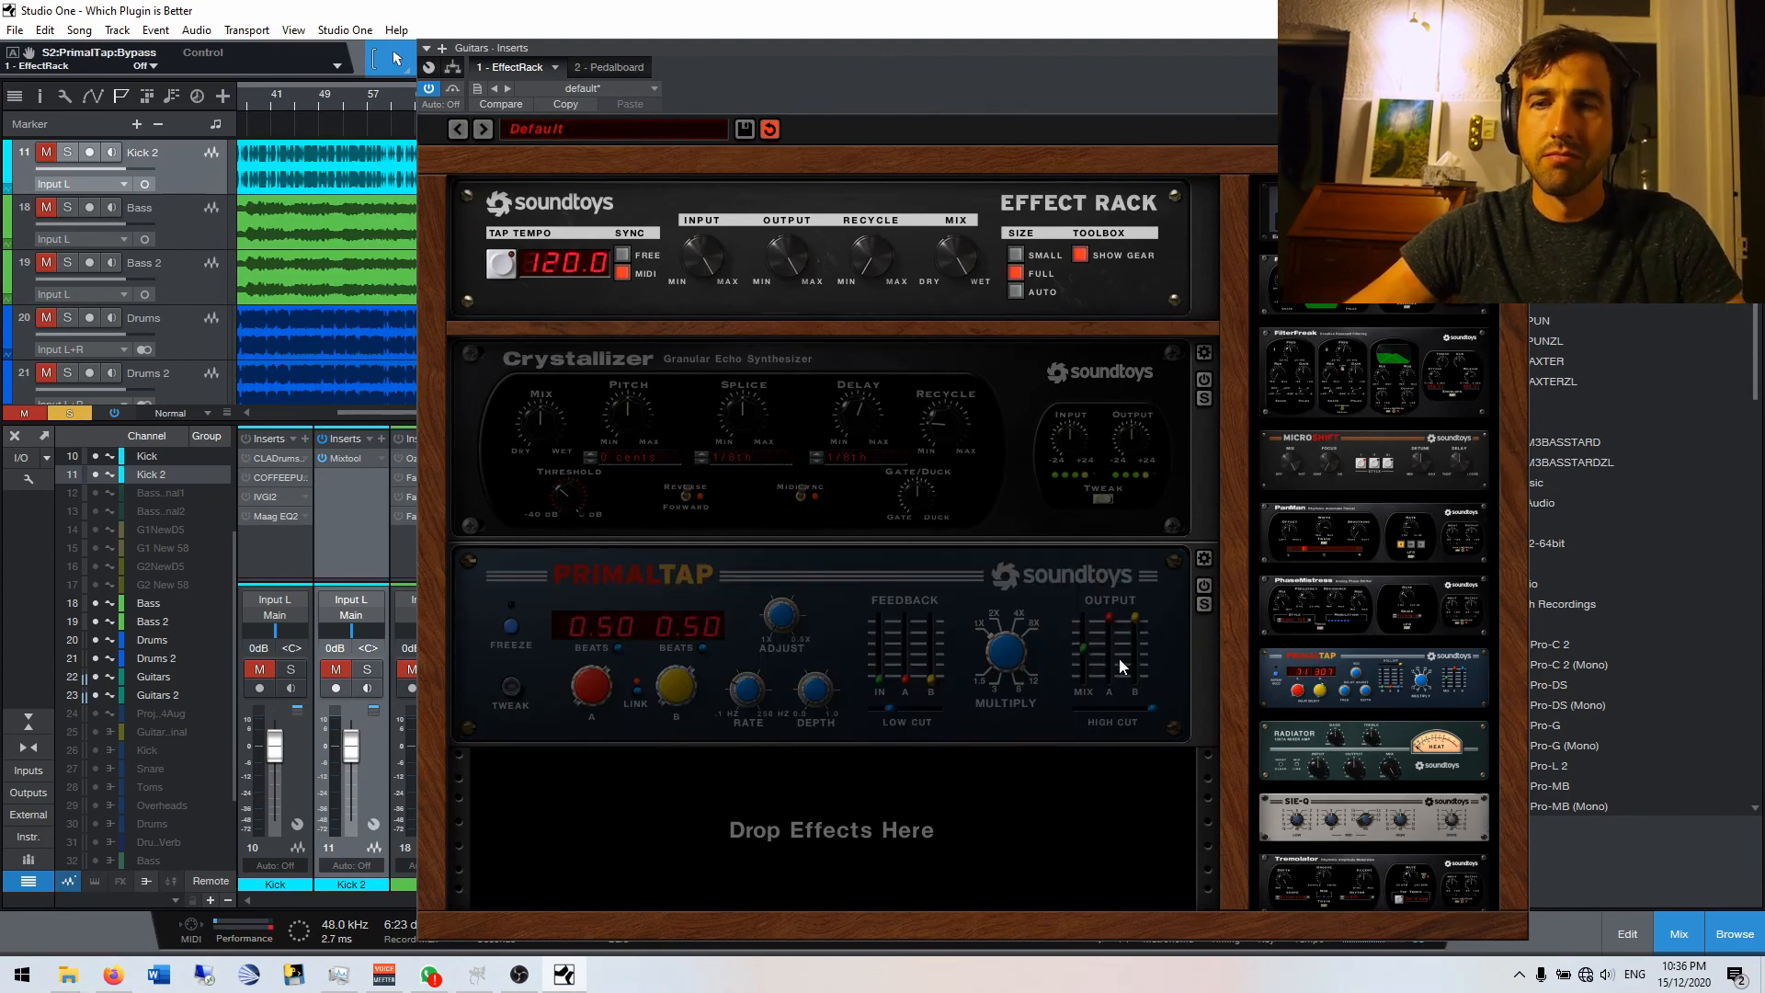
Remove PrimalTap from the Effect Rack and add SIE-Q below Crystallizer, bypassed.
{"action": "left_click_drag", "start_coordinate": [1066, 665], "coordinate": [1272, 693]}
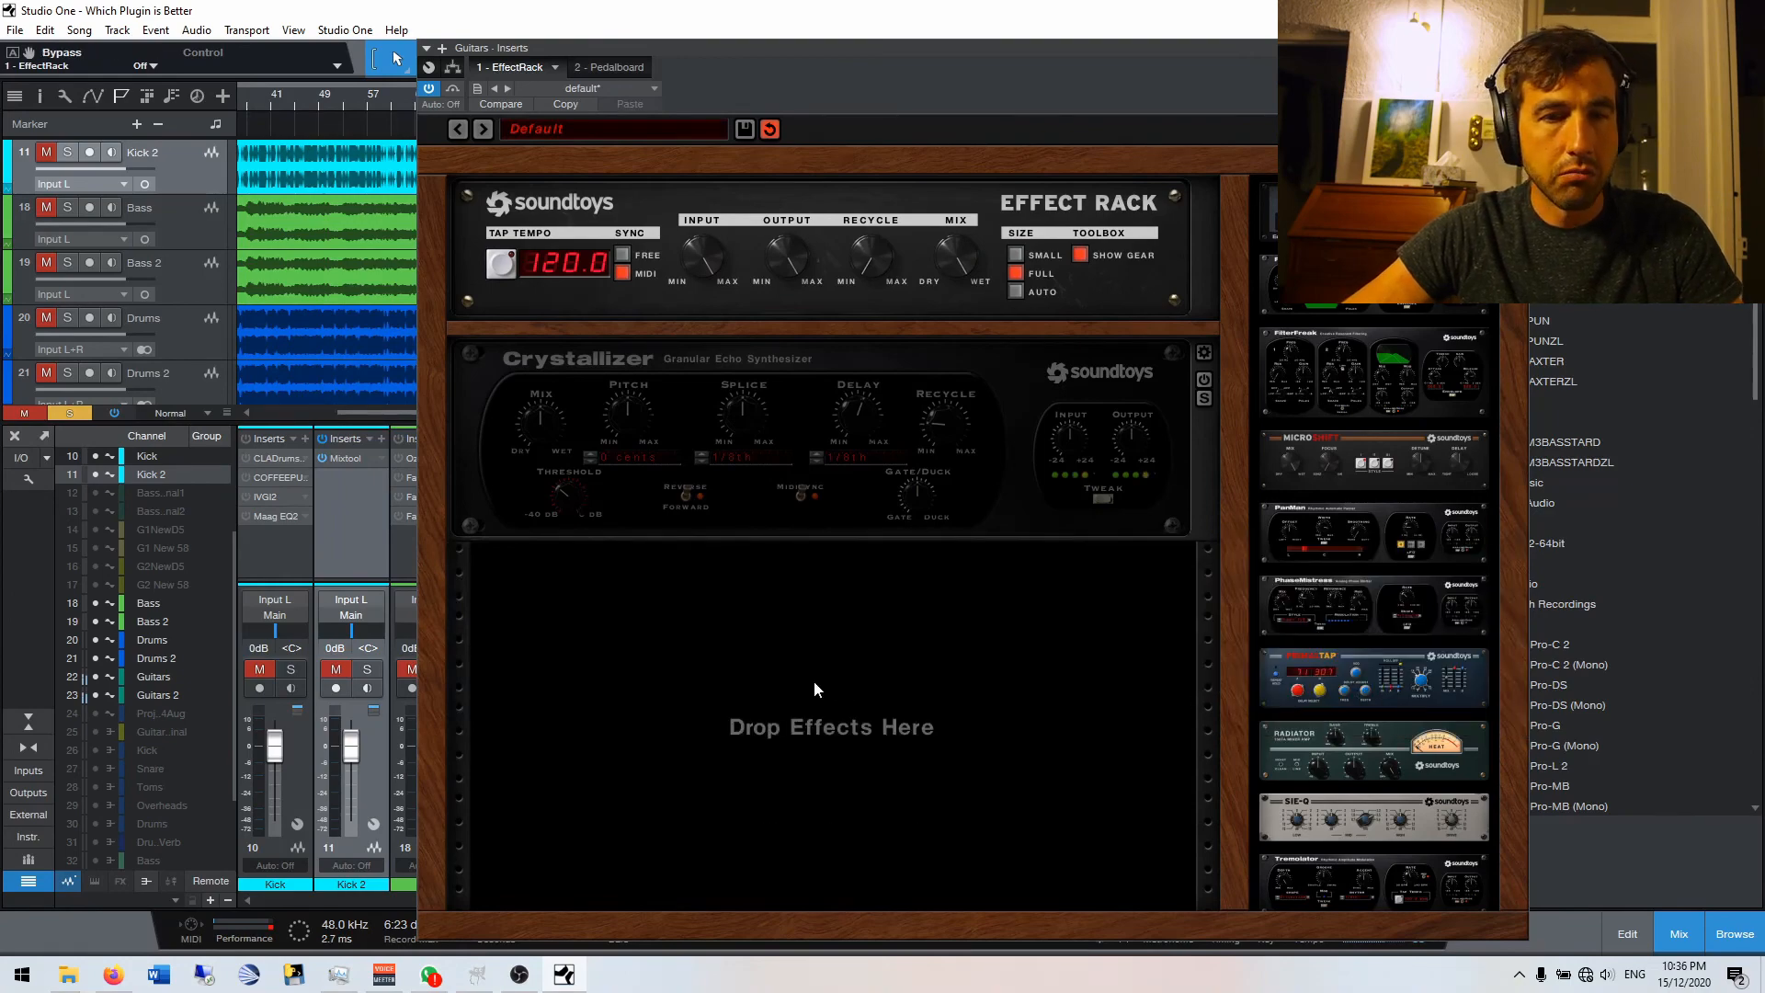
{"action": "mouse_move", "coordinate": [782, 60]}
{"action": "left_mouse_down"}
{"action": "mouse_move", "coordinate": [1657, 317]}
{"action": "mouse_move", "coordinate": [322, 92]}
{"action": "mouse_move", "coordinate": [763, 52]}
{"action": "left_mouse_up"}
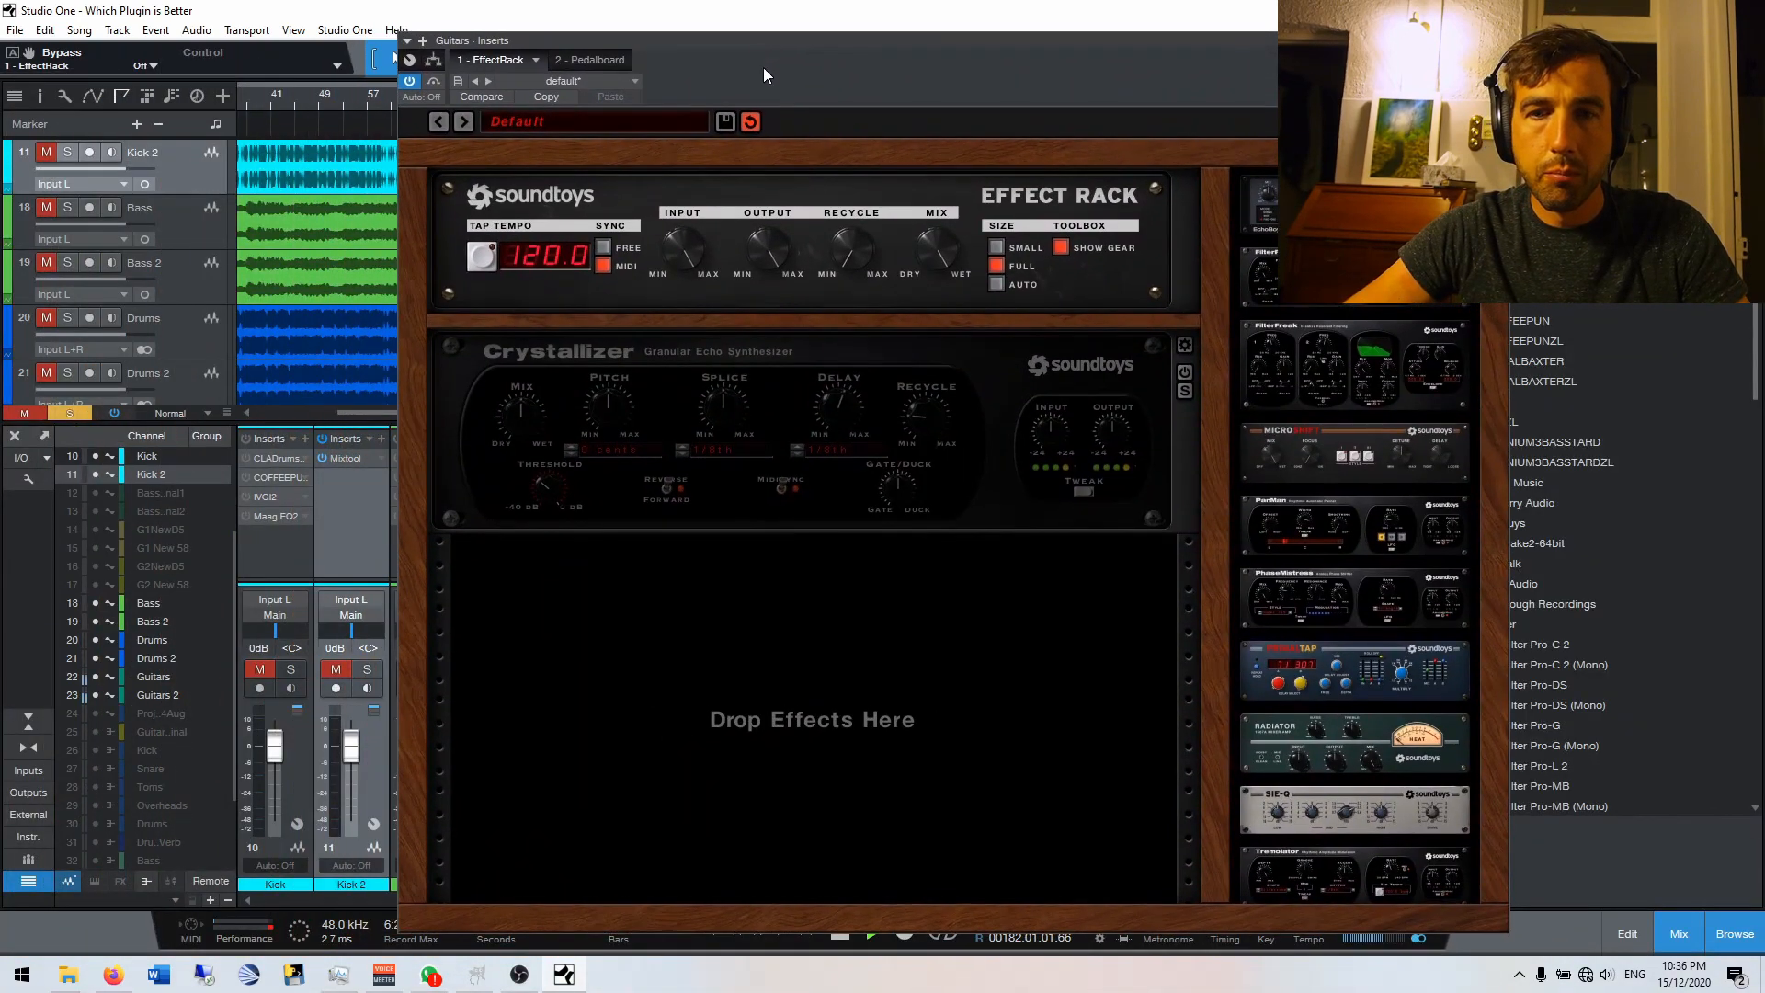
{"action": "scroll", "coordinate": [1349, 766], "scroll_direction": "down", "scroll_amount": 1}
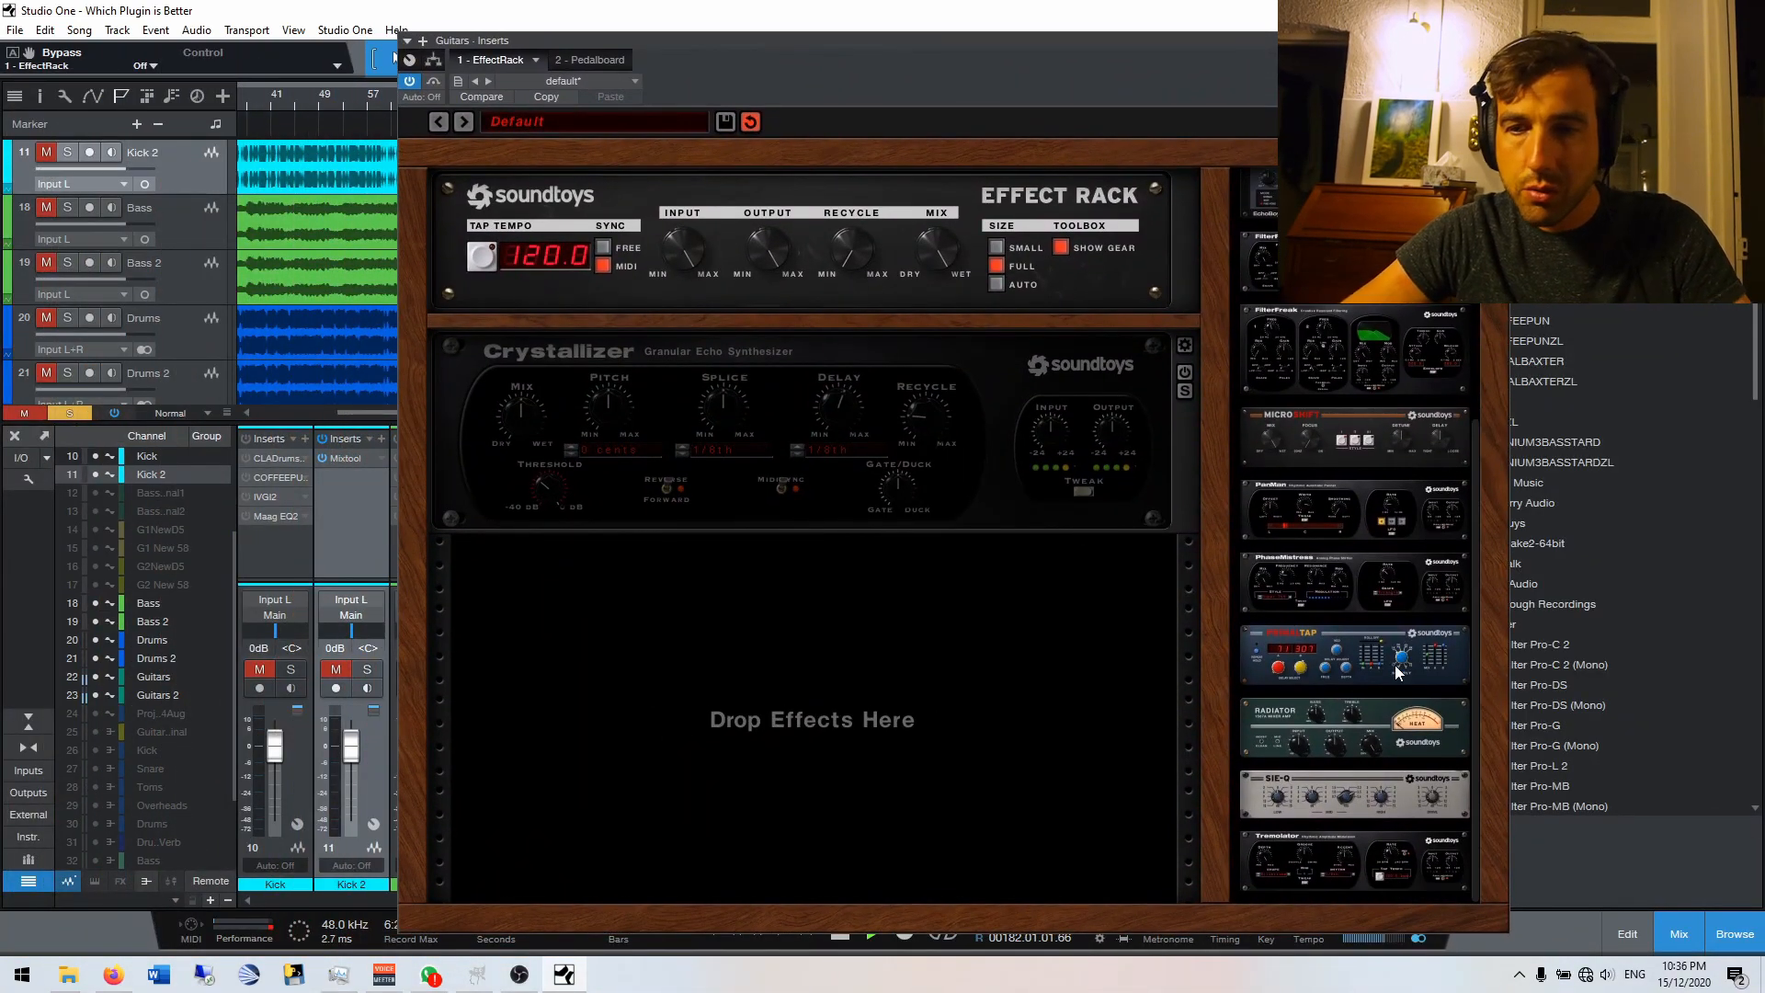
{"action": "left_click_drag", "start_coordinate": [1349, 765], "coordinate": [976, 715]}
{"action": "left_click", "coordinate": [1185, 578]}
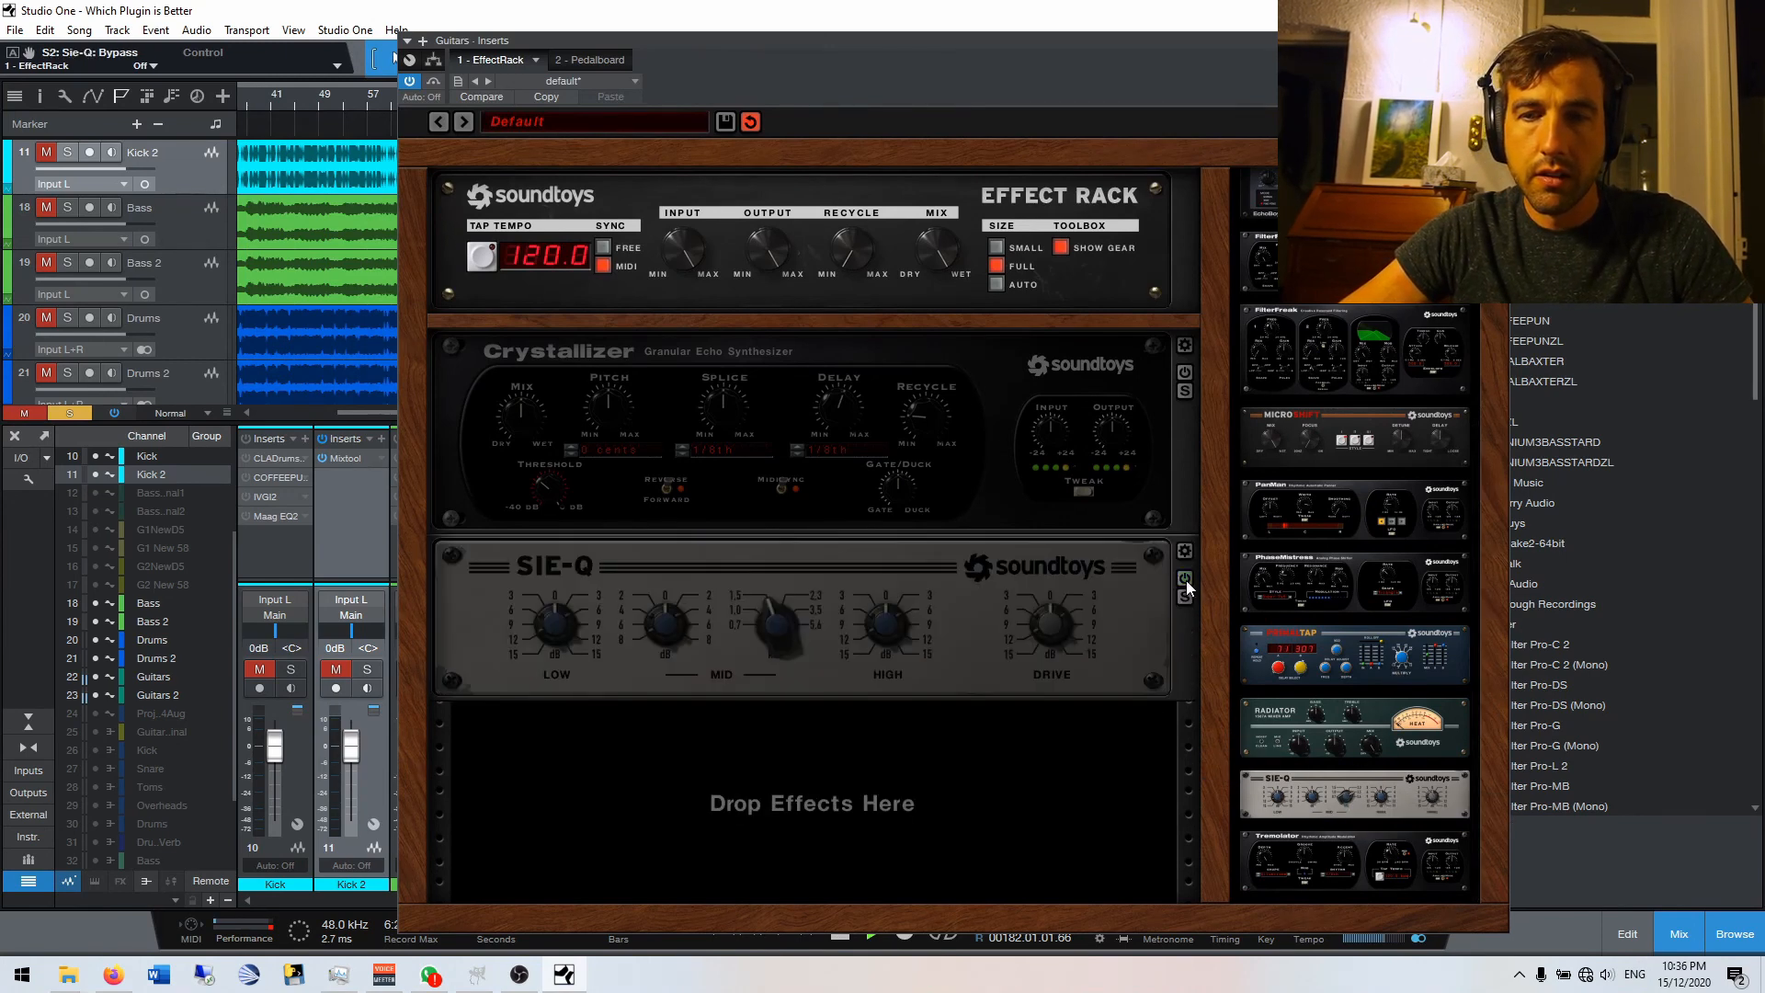
Add Tremolator below SIE-Q, bypass it, and close the Guitars insert window.
{"action": "left_click_drag", "start_coordinate": [1330, 878], "coordinate": [930, 776]}
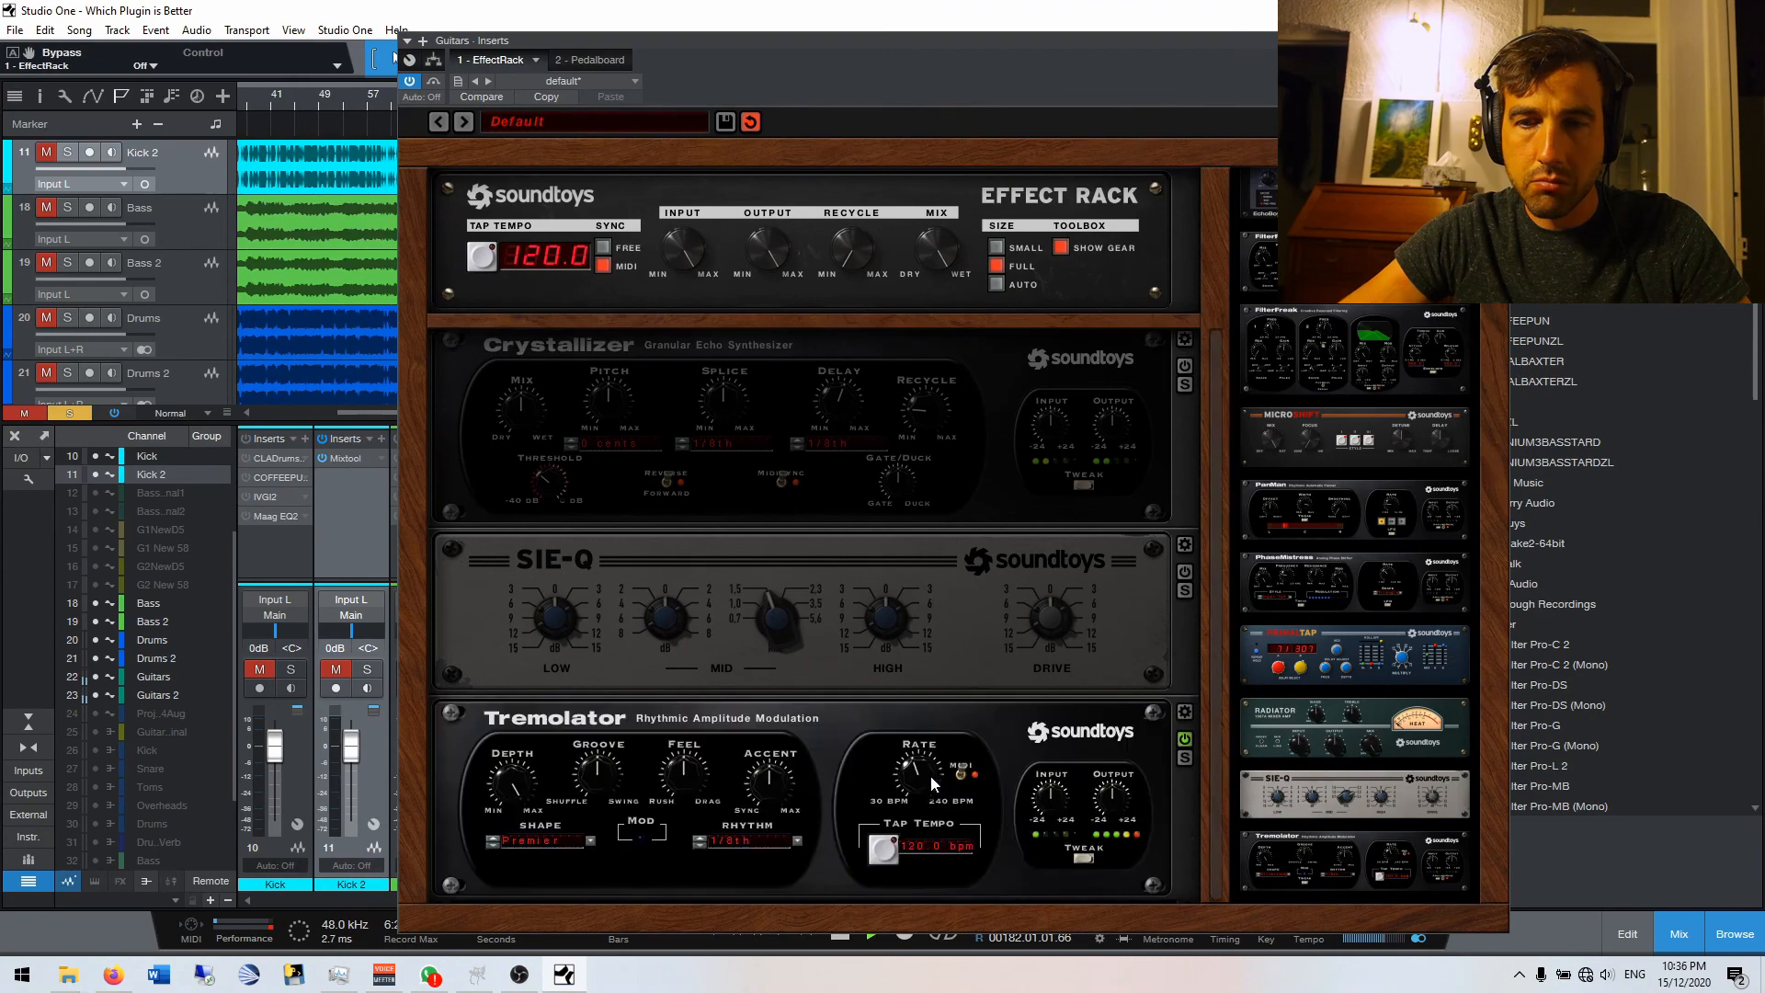
{"action": "left_click", "coordinate": [1184, 741]}
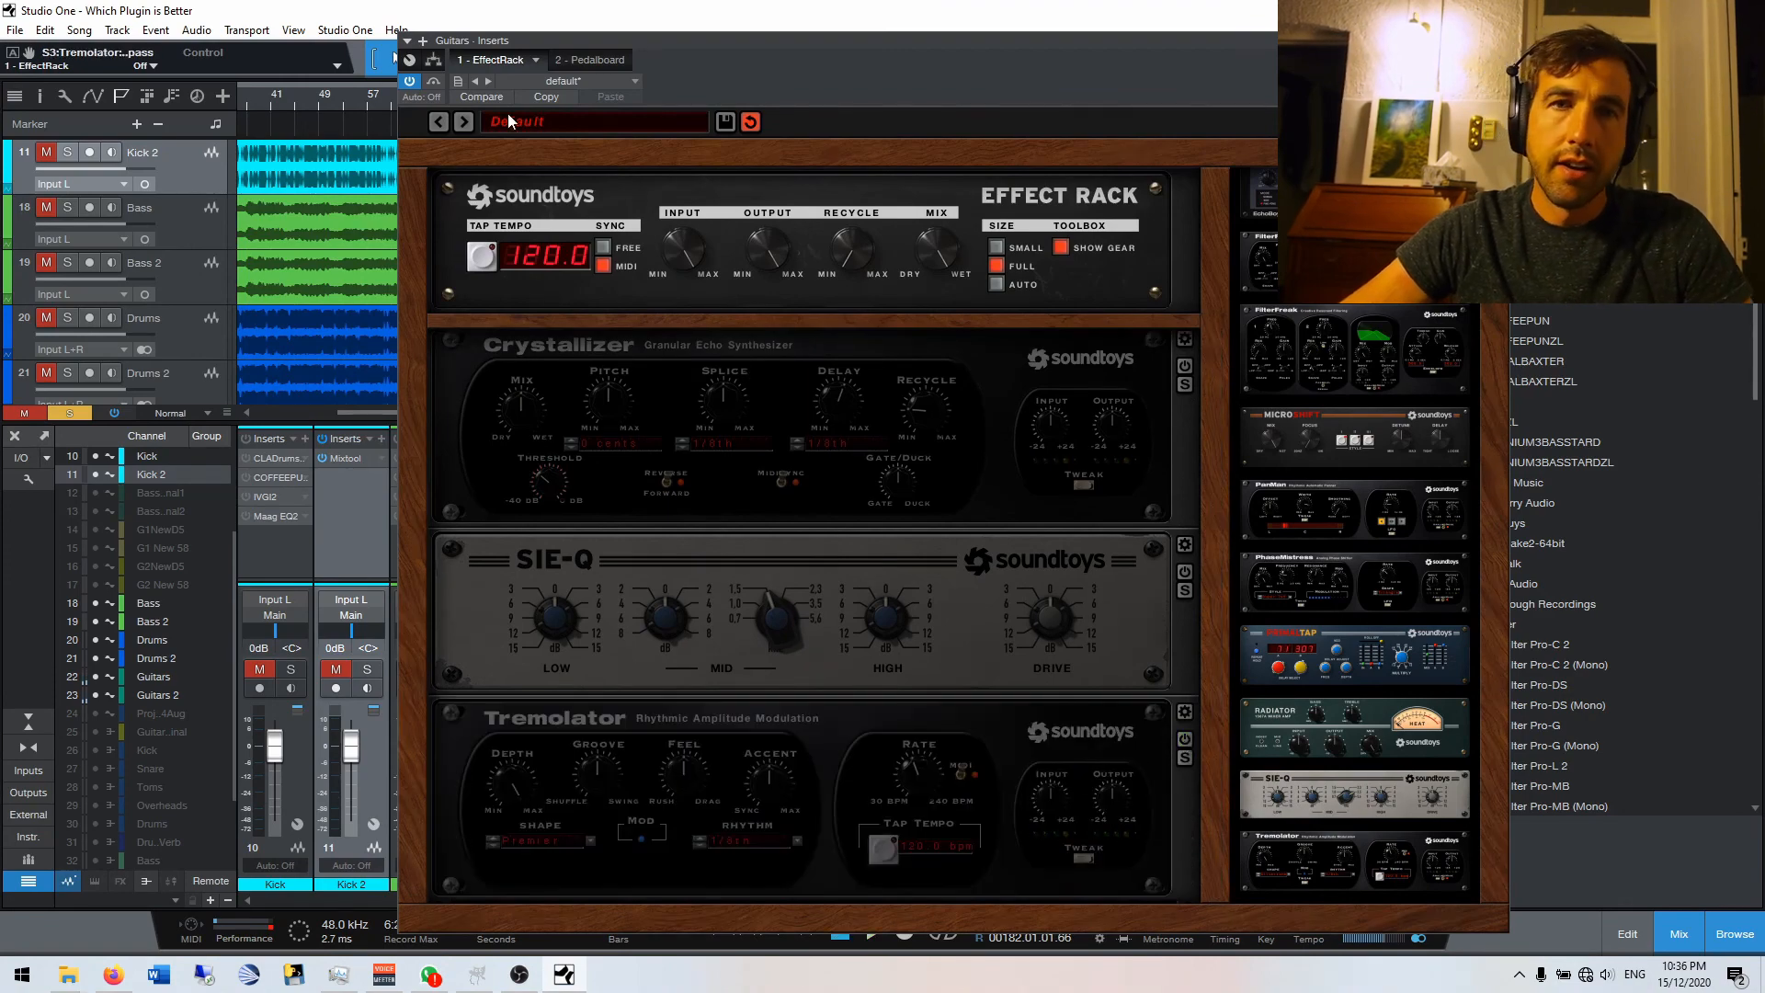
{"action": "left_click", "coordinate": [1497, 40]}
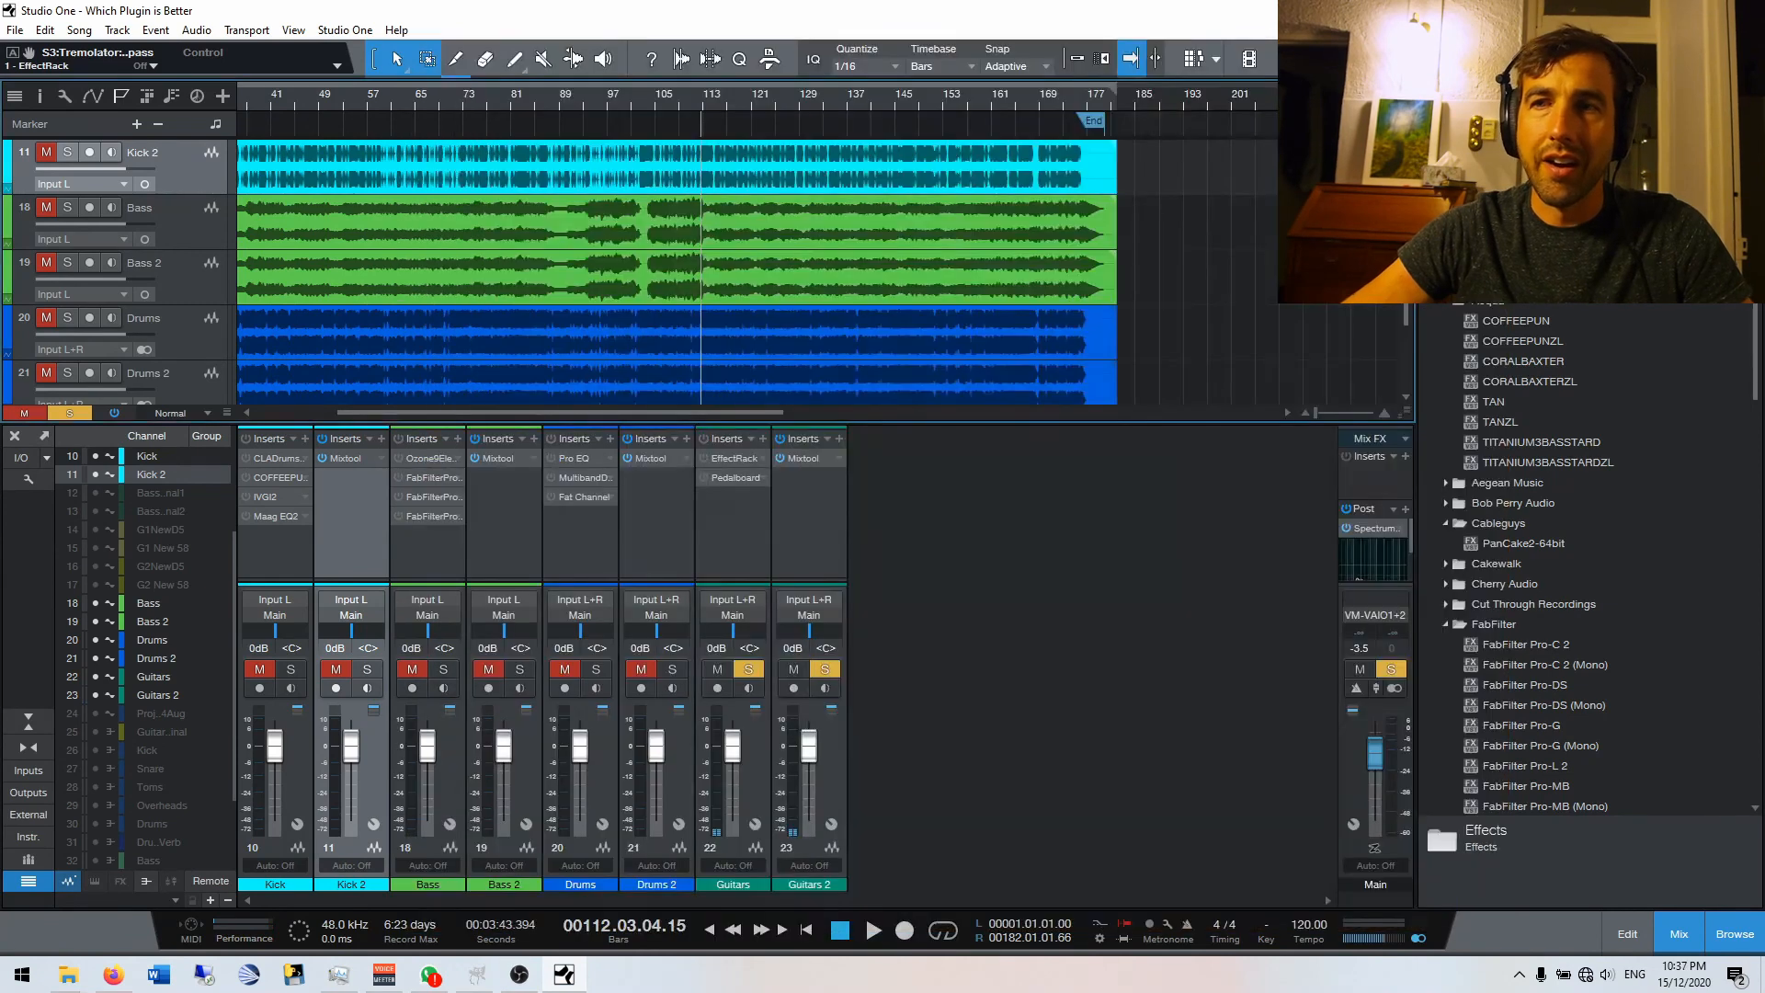